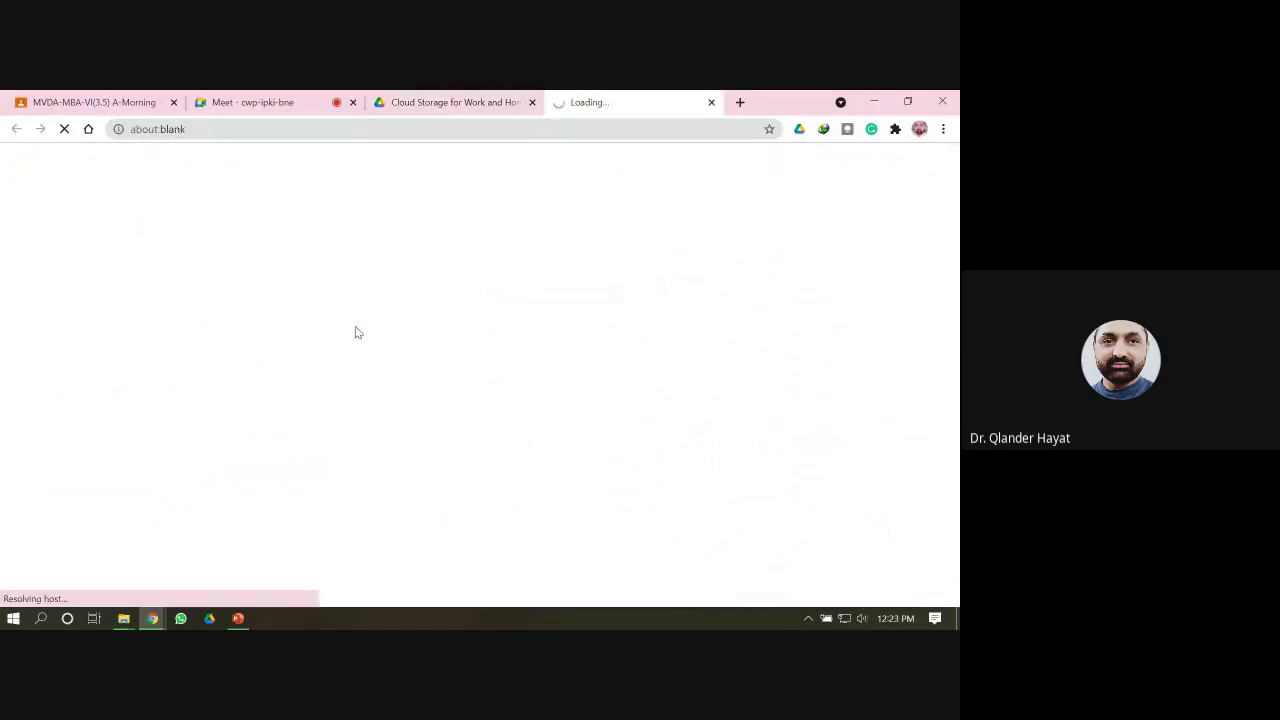
- Close the extra Drive landing page and open the Questionnaire form from My Drive
{"action": "left_click", "coordinate": [533, 103]}
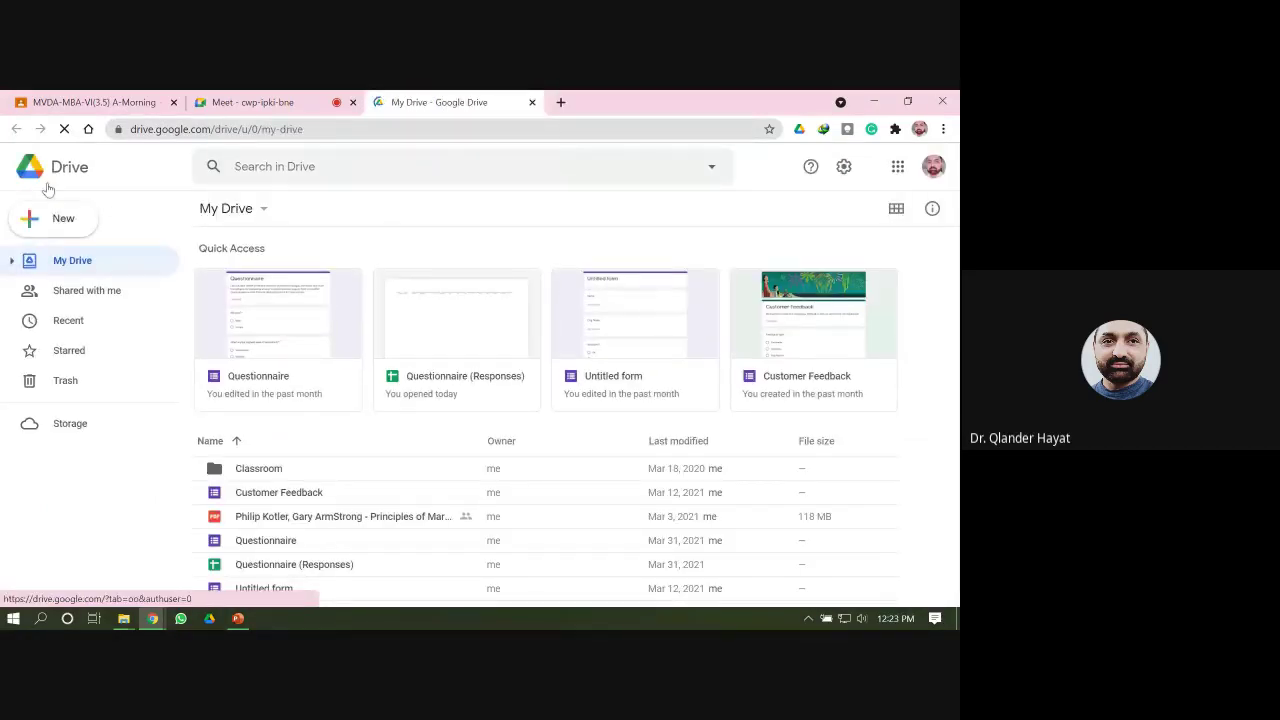
{"action": "double_click", "coordinate": [313, 322]}
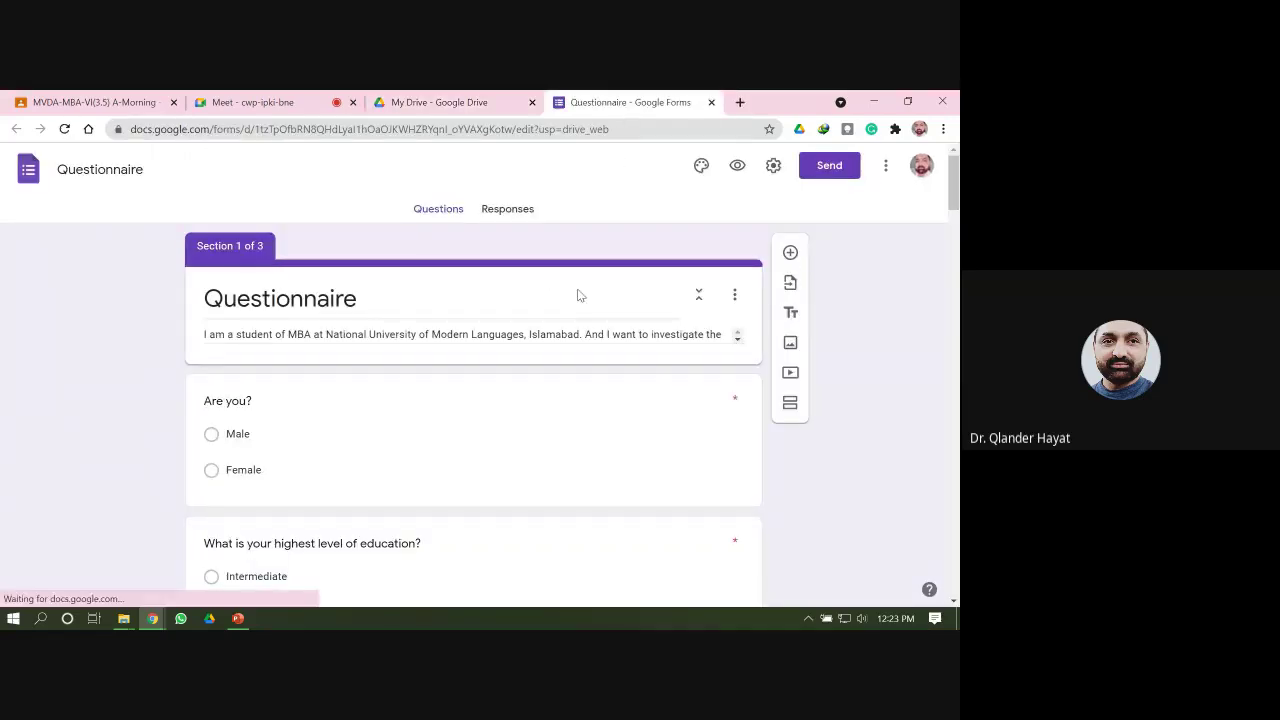
{"action": "scroll", "coordinate": [565, 409], "scroll_direction": "down", "scroll_amount": 3}
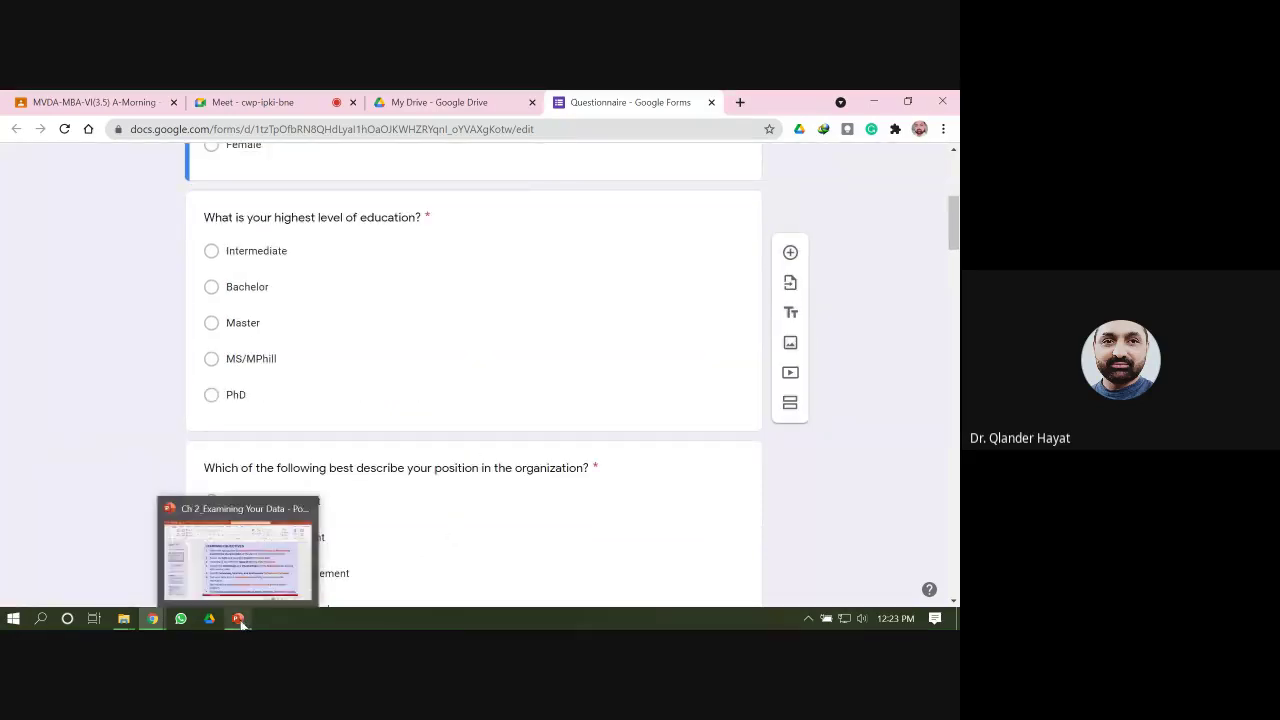
- Admit the waiting participant to the Meet call, then return to the start of the Questionnaire form and dismiss the presenting notification
{"action": "left_click", "coordinate": [290, 102]}
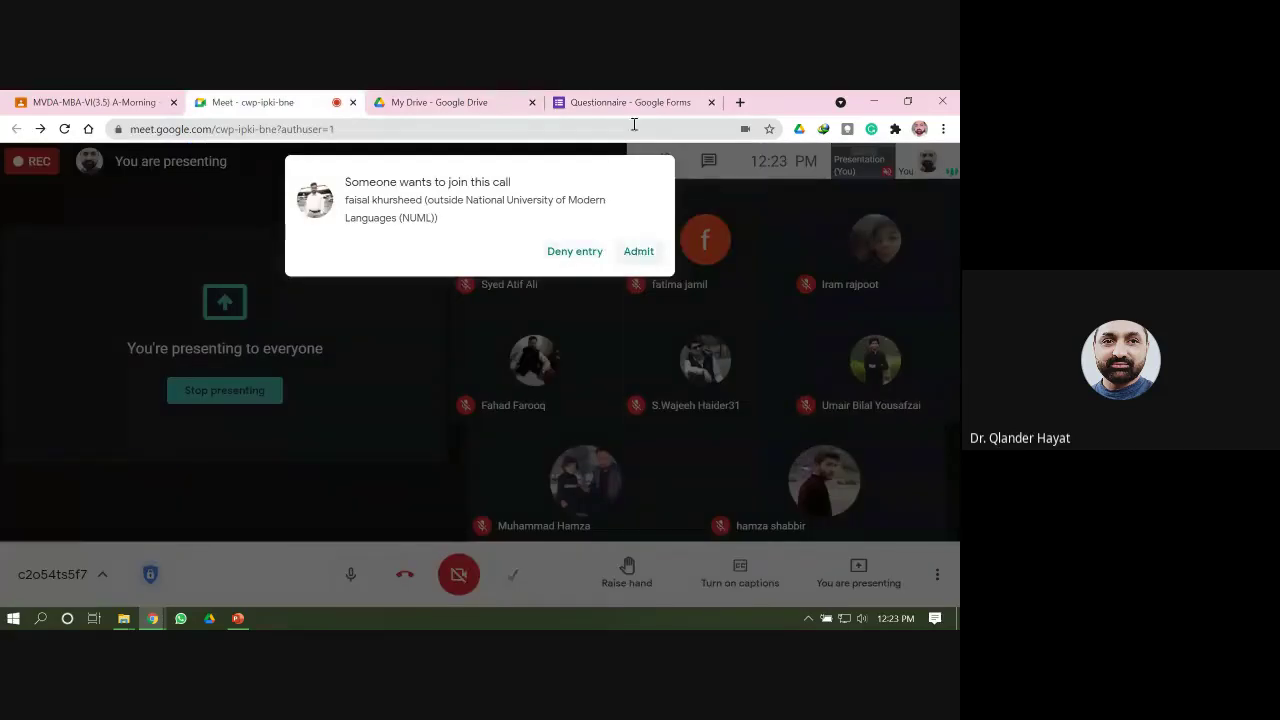
{"action": "left_click", "coordinate": [630, 102]}
{"action": "scroll", "coordinate": [528, 240], "scroll_direction": "up", "scroll_amount": 3}
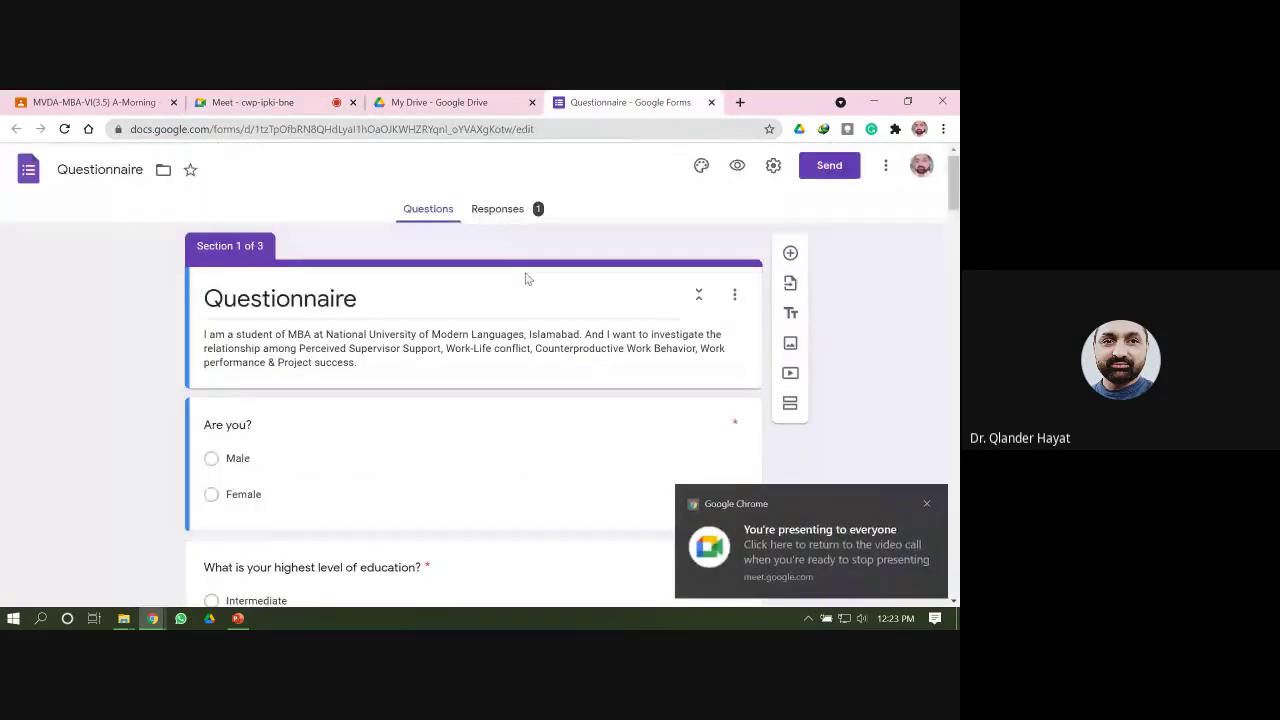
{"action": "left_click", "coordinate": [927, 504]}
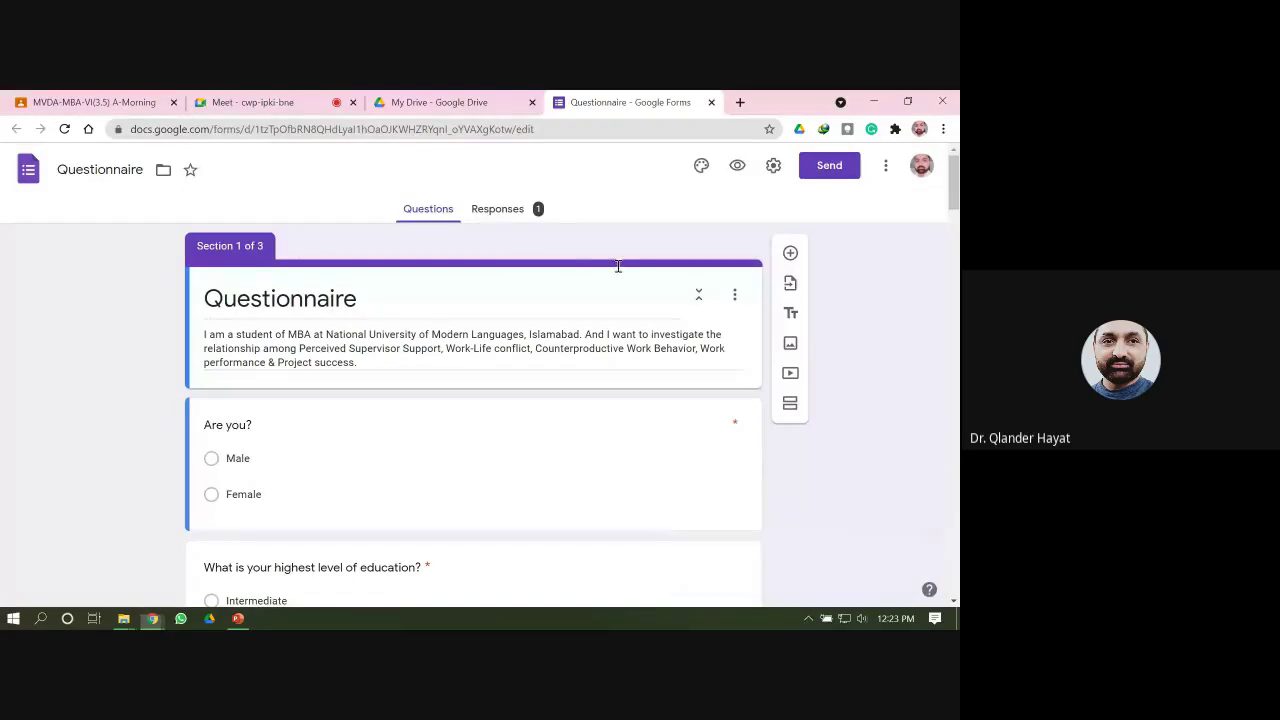
- Open the Questionnaire form's responses in its linked Google Sheets spreadsheet
{"action": "left_click", "coordinate": [495, 212]}
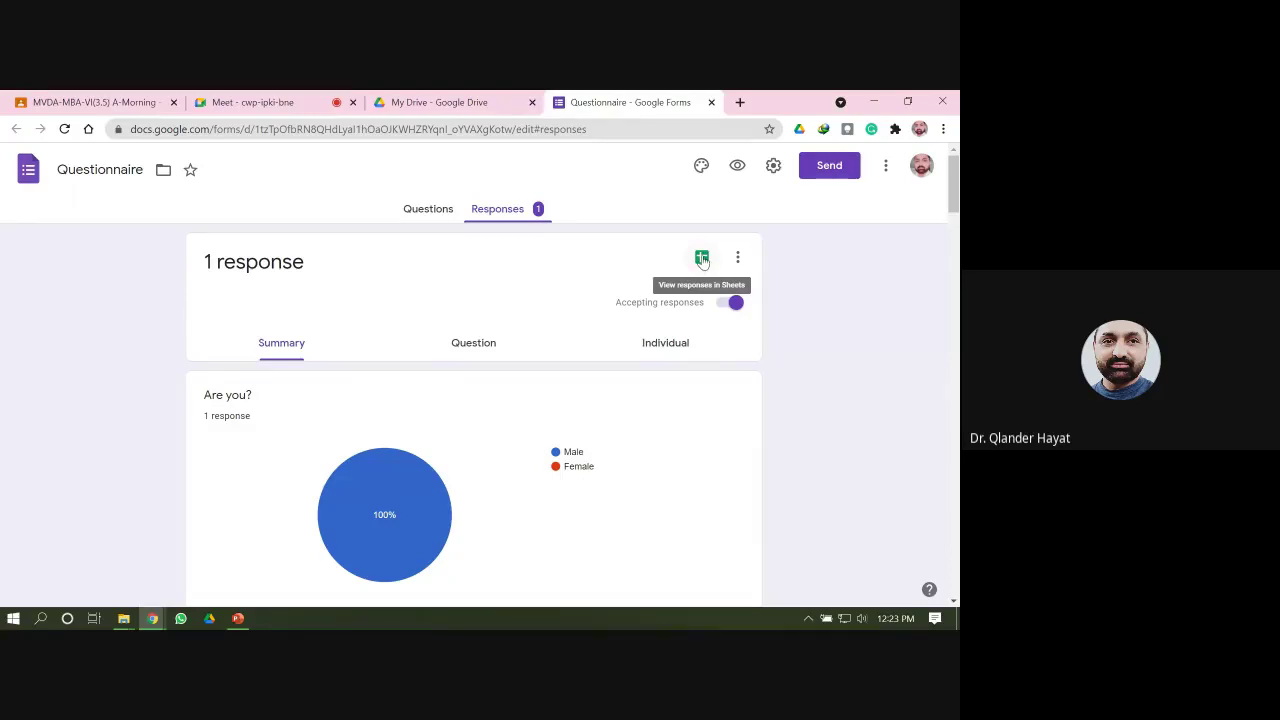
{"action": "left_click", "coordinate": [702, 258]}
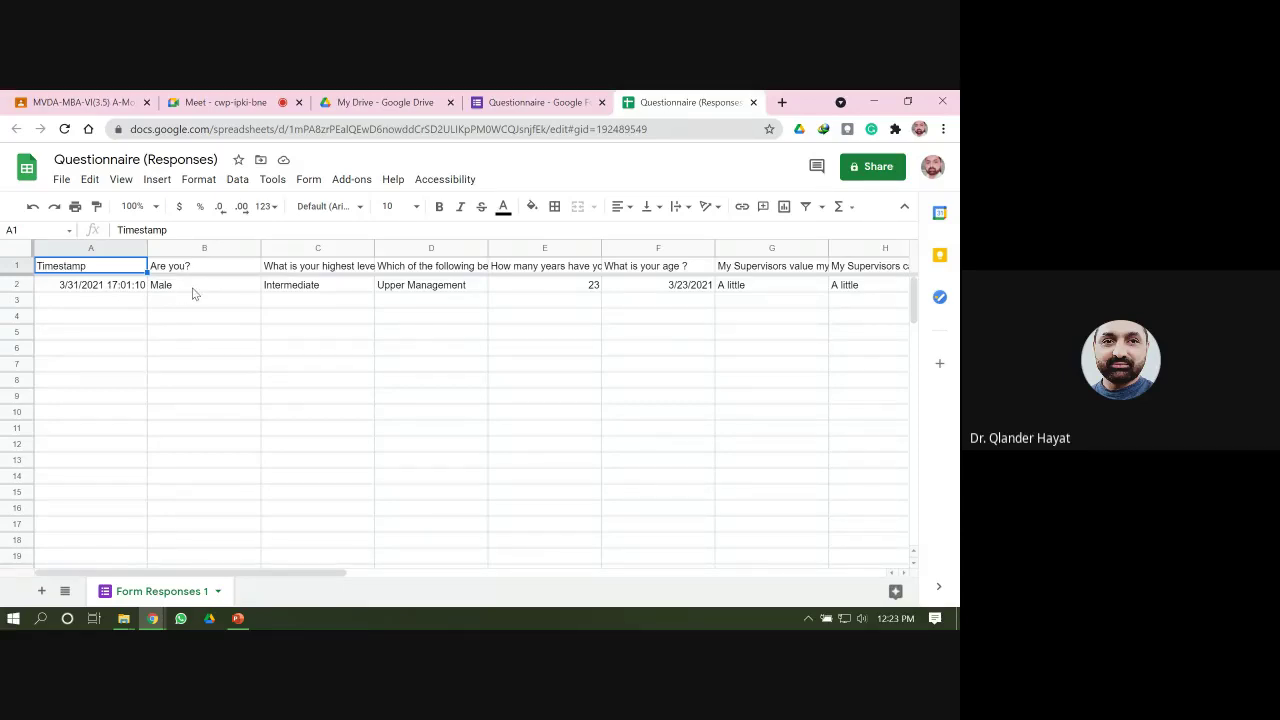
{"action": "left_click", "coordinate": [61, 181]}
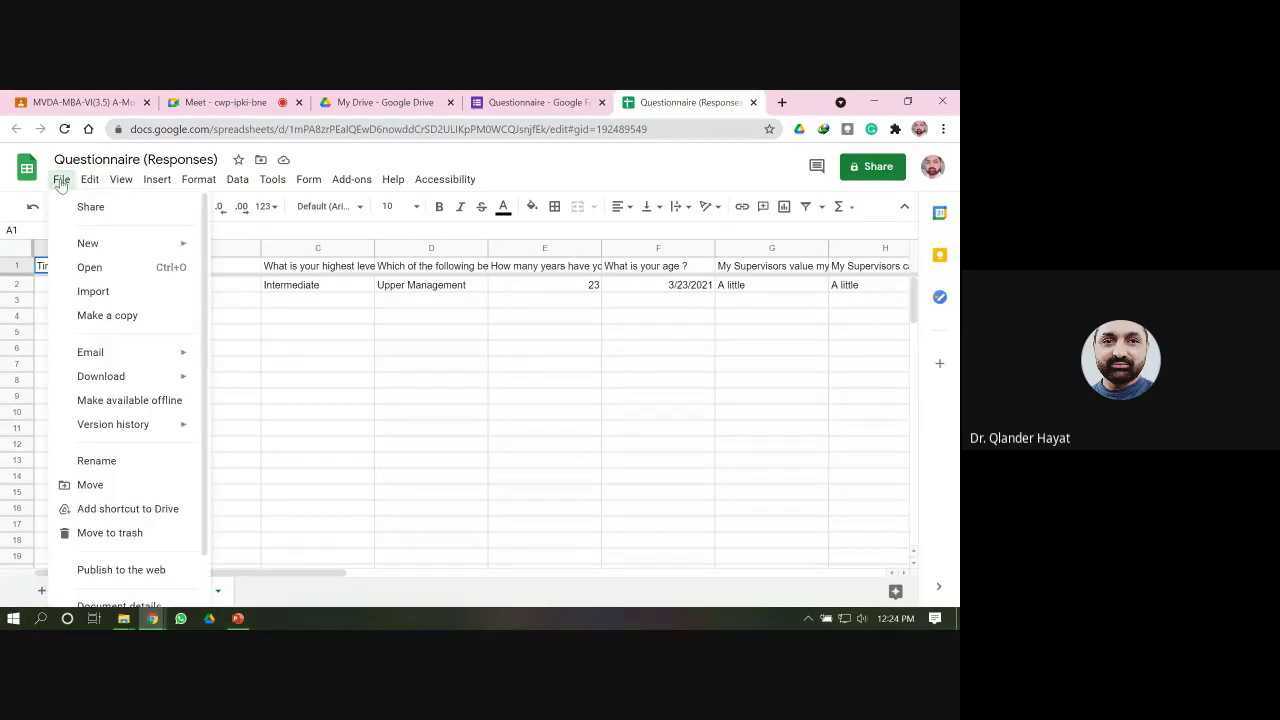
{"action": "mouse_move", "coordinate": [123, 381]}
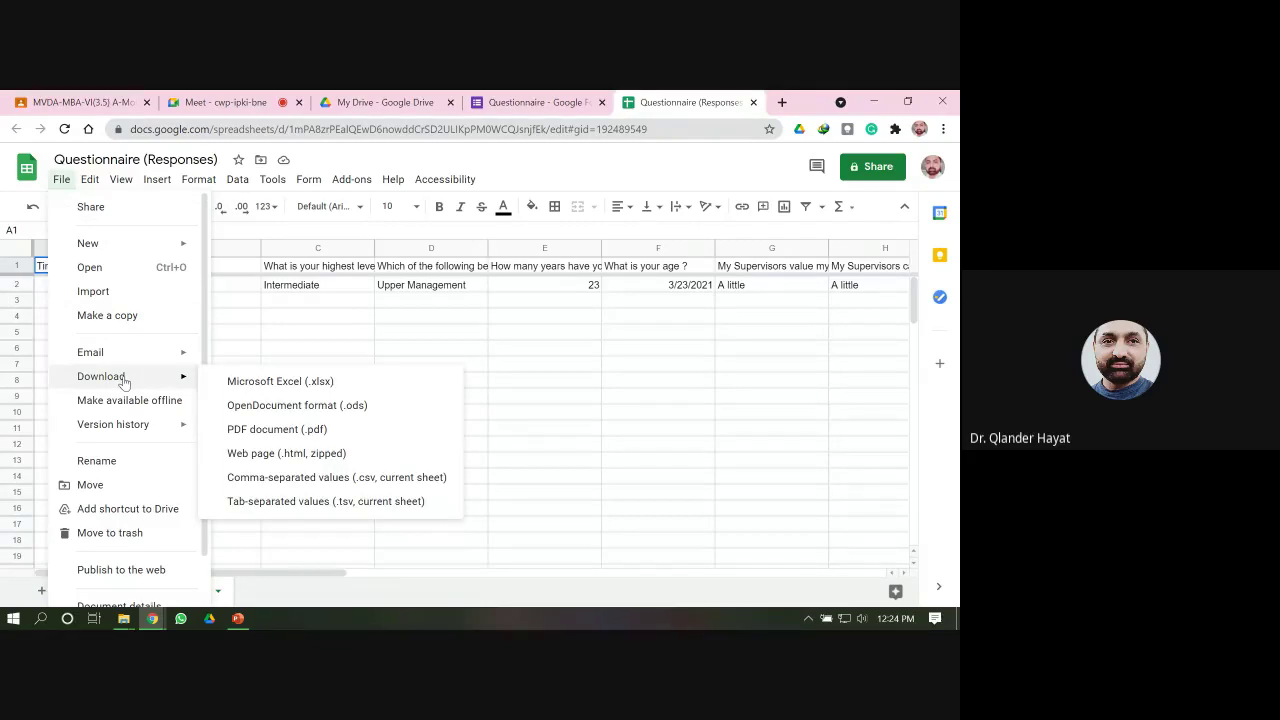
{"action": "left_click", "coordinate": [308, 179]}
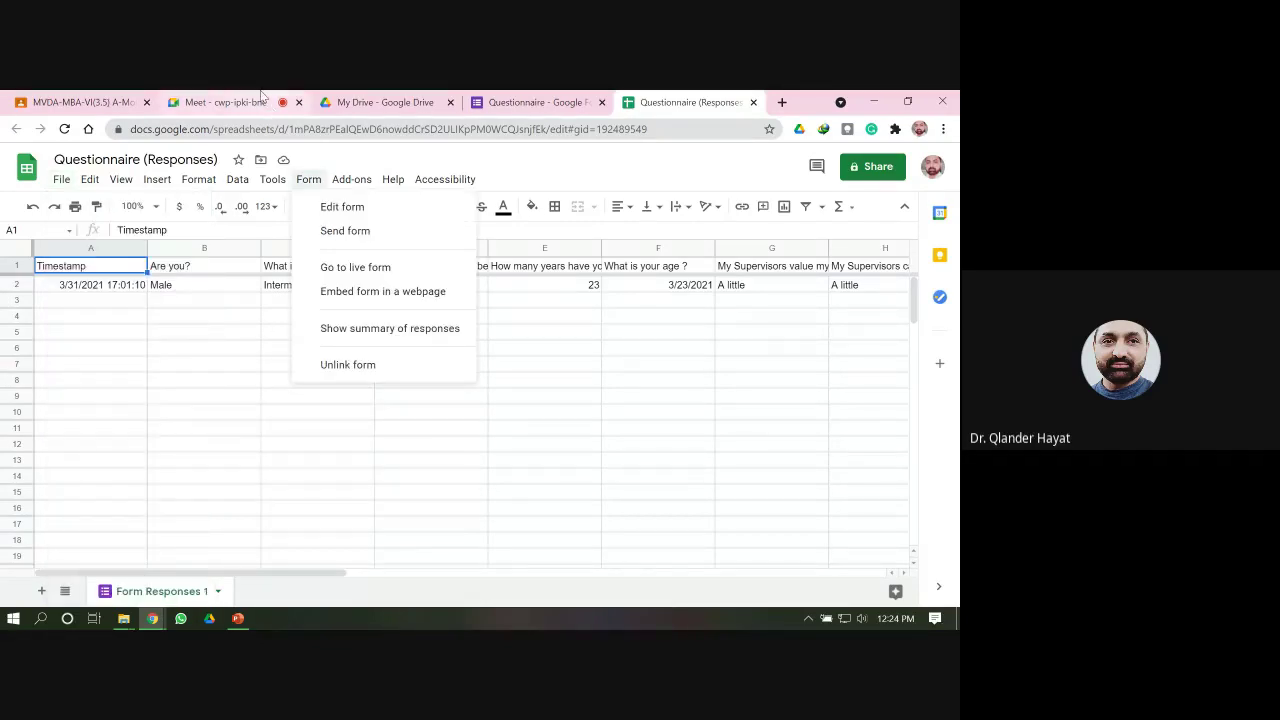
- Admit the person waiting to join the Meet call and return to the Questionnaire (Responses) spreadsheet
{"action": "left_click", "coordinate": [261, 97]}
{"action": "left_click", "coordinate": [640, 252]}
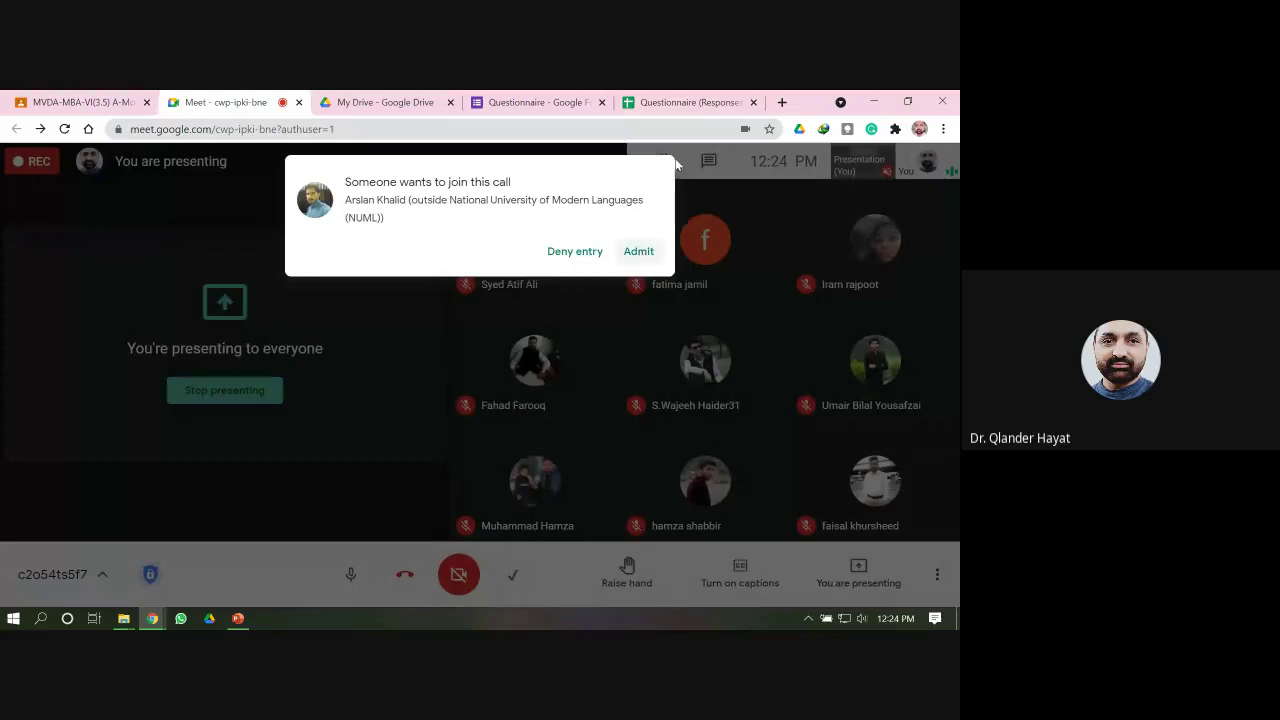
{"action": "left_click", "coordinate": [690, 102]}
- Download the response spreadsheet as a Microsoft Excel (.xlsx) file named Questionnaire (Responses), saved to the Desktop
{"action": "left_click", "coordinate": [62, 179]}
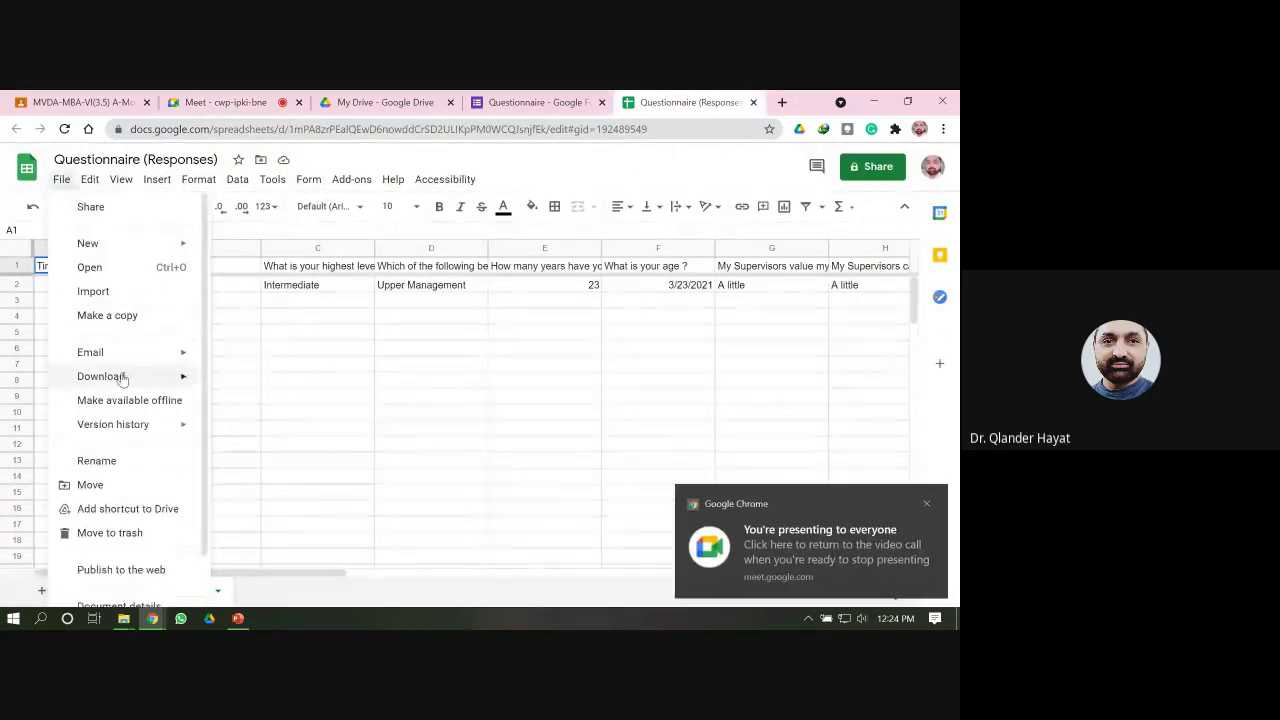
{"action": "mouse_move", "coordinate": [125, 377]}
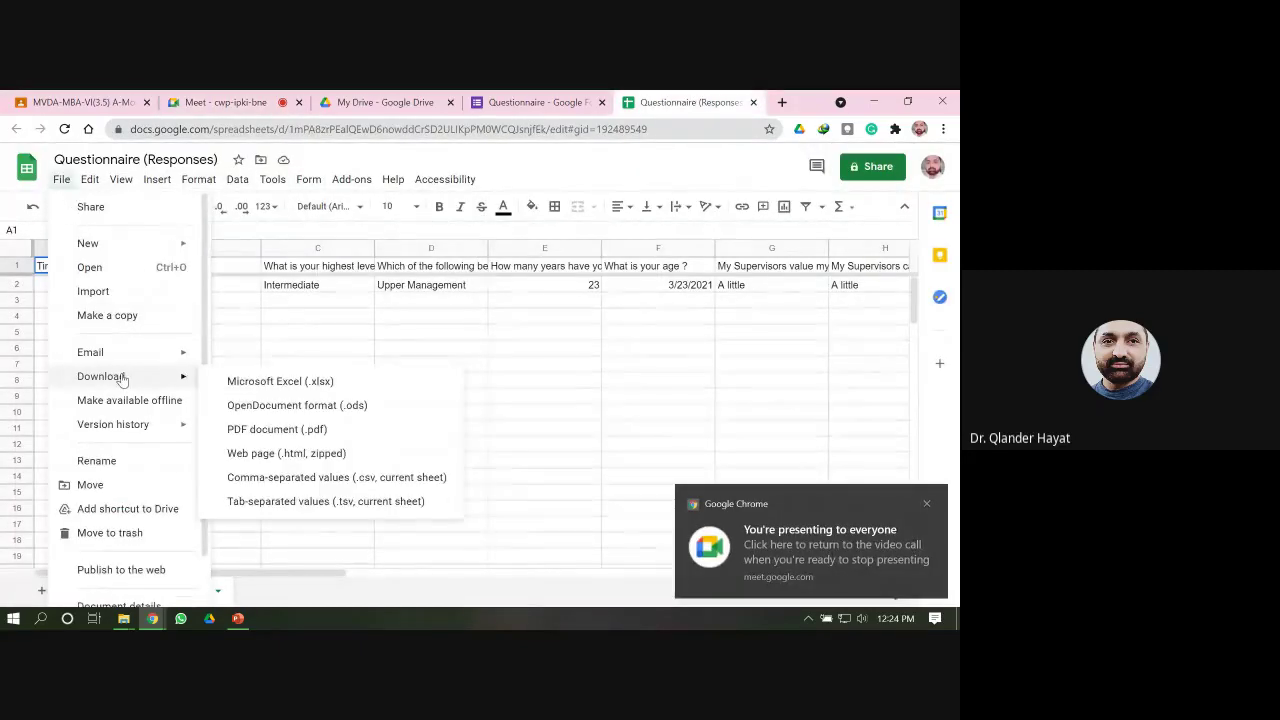
{"action": "left_click", "coordinate": [262, 386]}
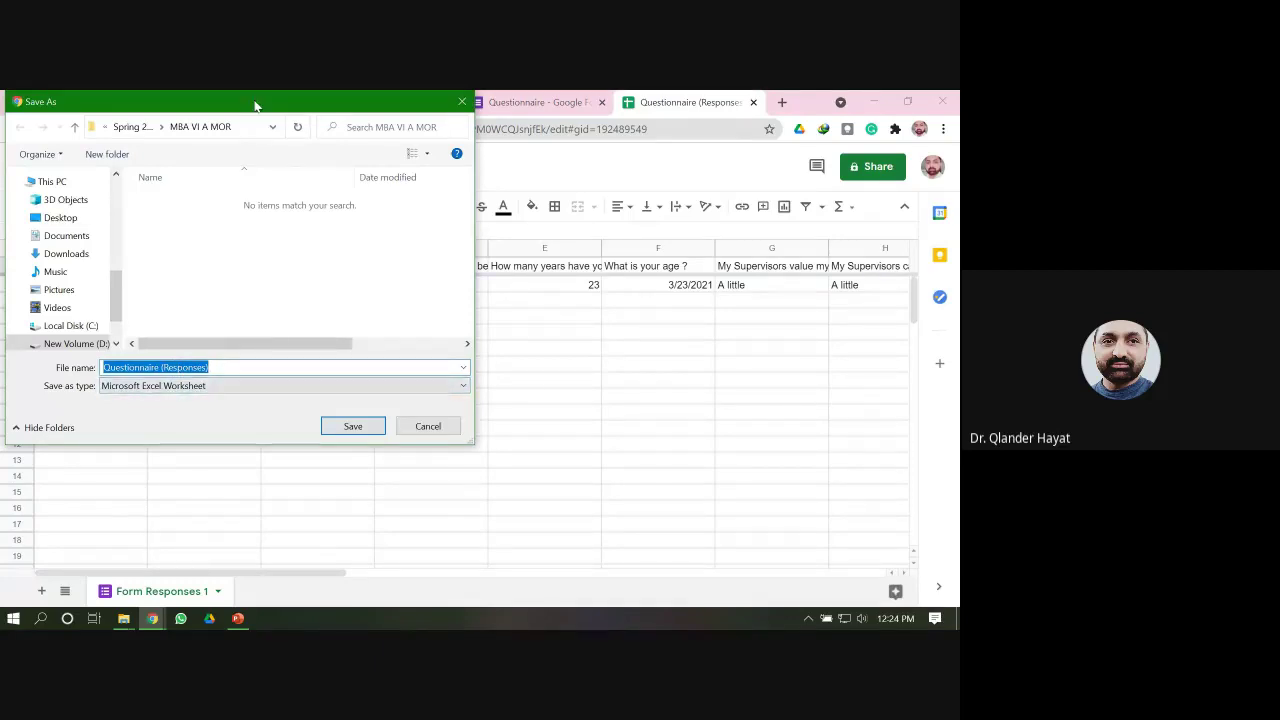
{"action": "left_click_drag", "start_coordinate": [257, 104], "coordinate": [395, 118]}
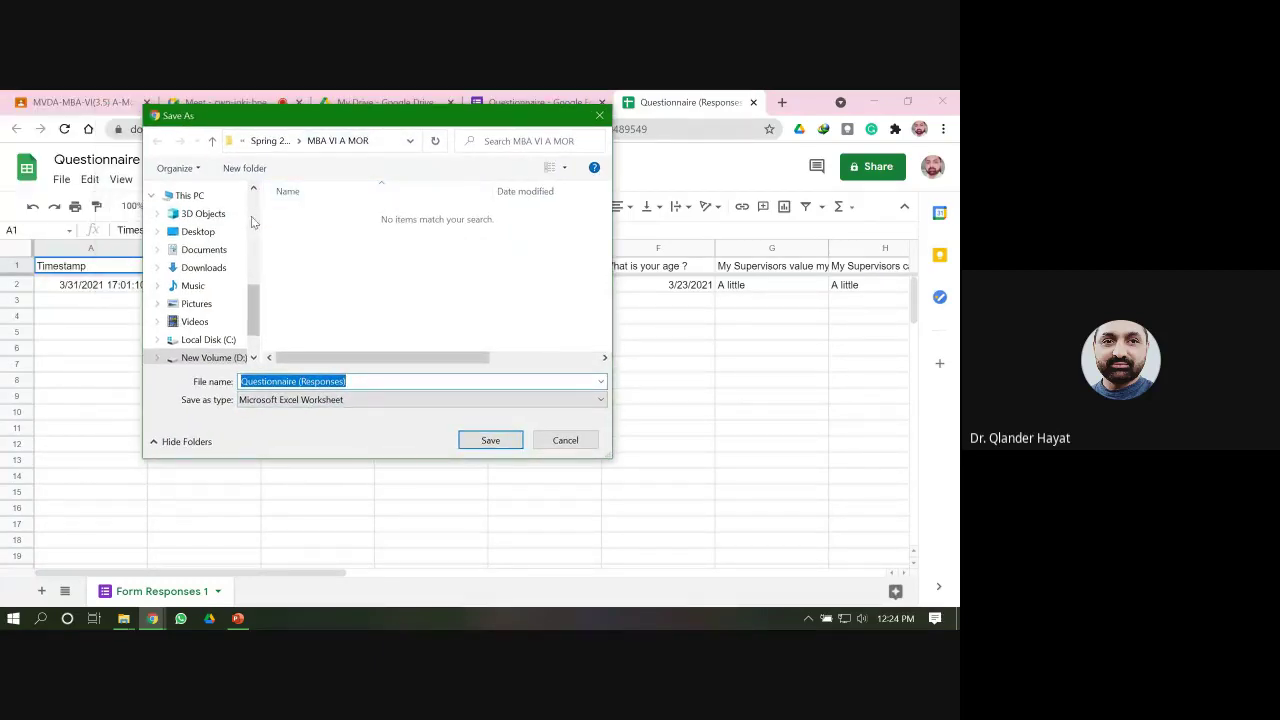
{"action": "left_click", "coordinate": [198, 231]}
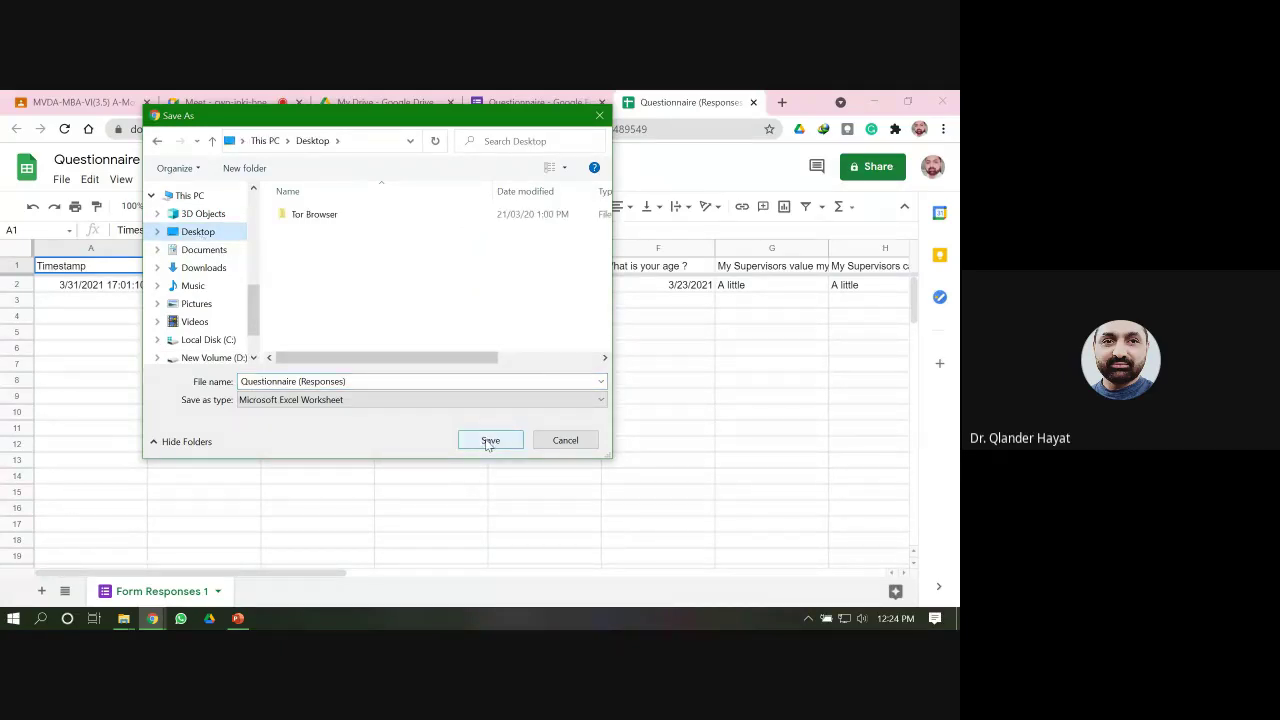
{"action": "left_click", "coordinate": [488, 441]}
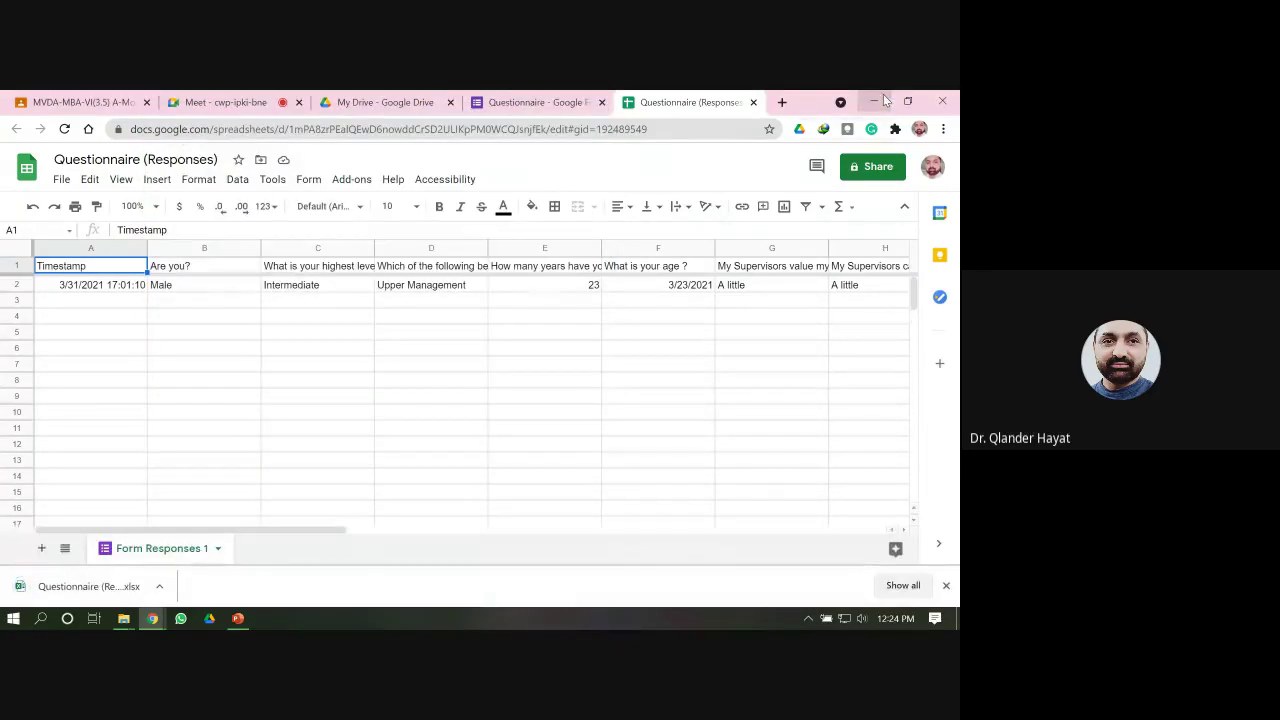
- Open the downloaded Questionnaire (Responses) file from the desktop in Excel, maximize its window and enable editing
{"action": "left_click", "coordinate": [878, 101]}
{"action": "right_click", "coordinate": [498, 240]}
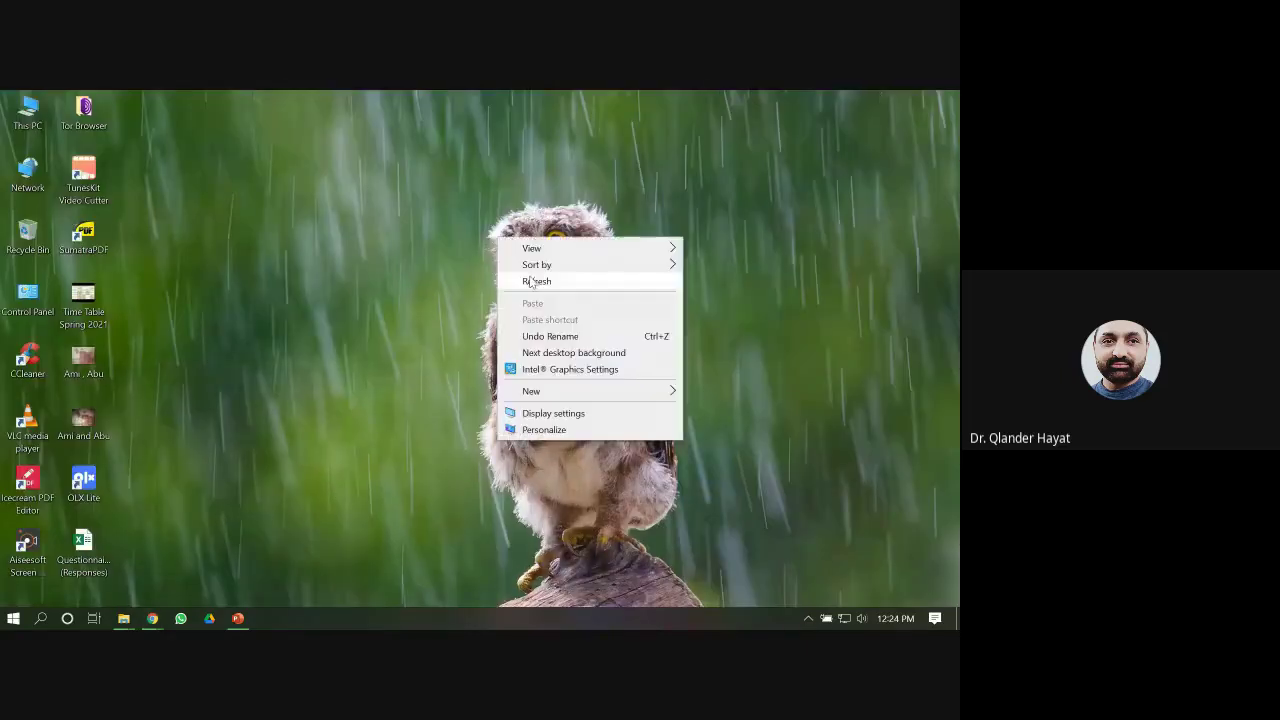
{"action": "left_click", "coordinate": [532, 282]}
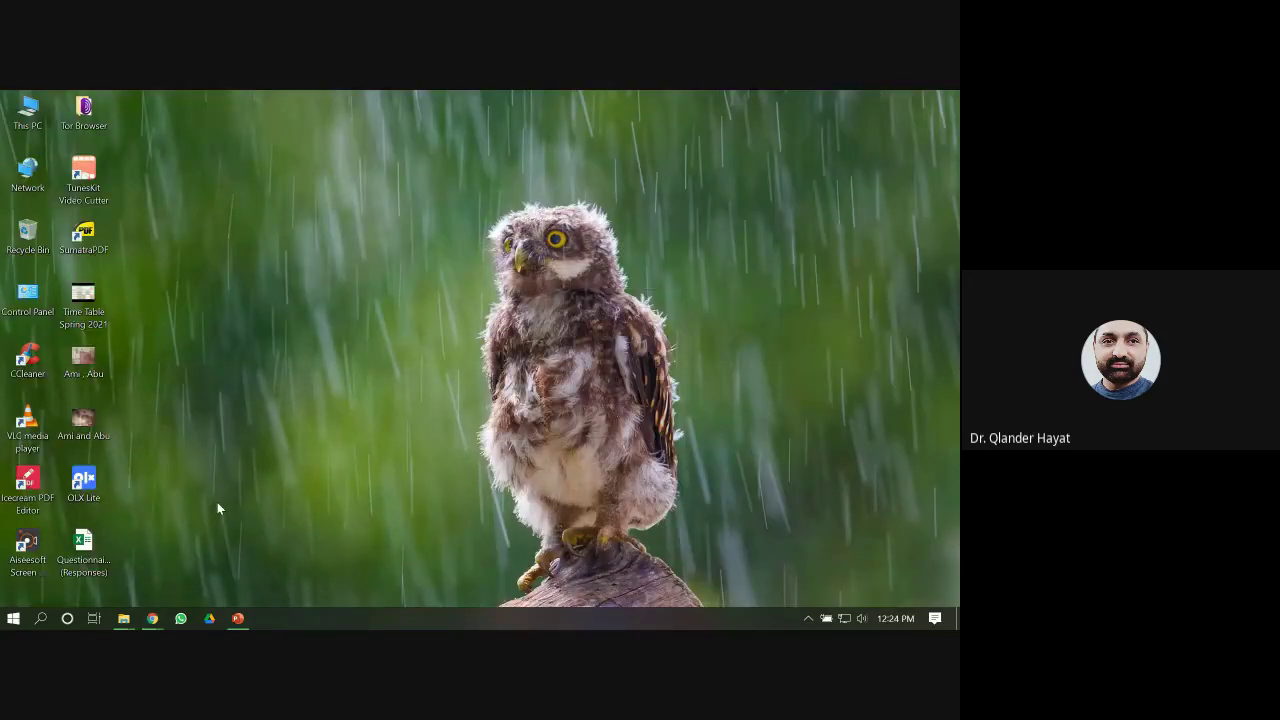
{"action": "left_click", "coordinate": [88, 550]}
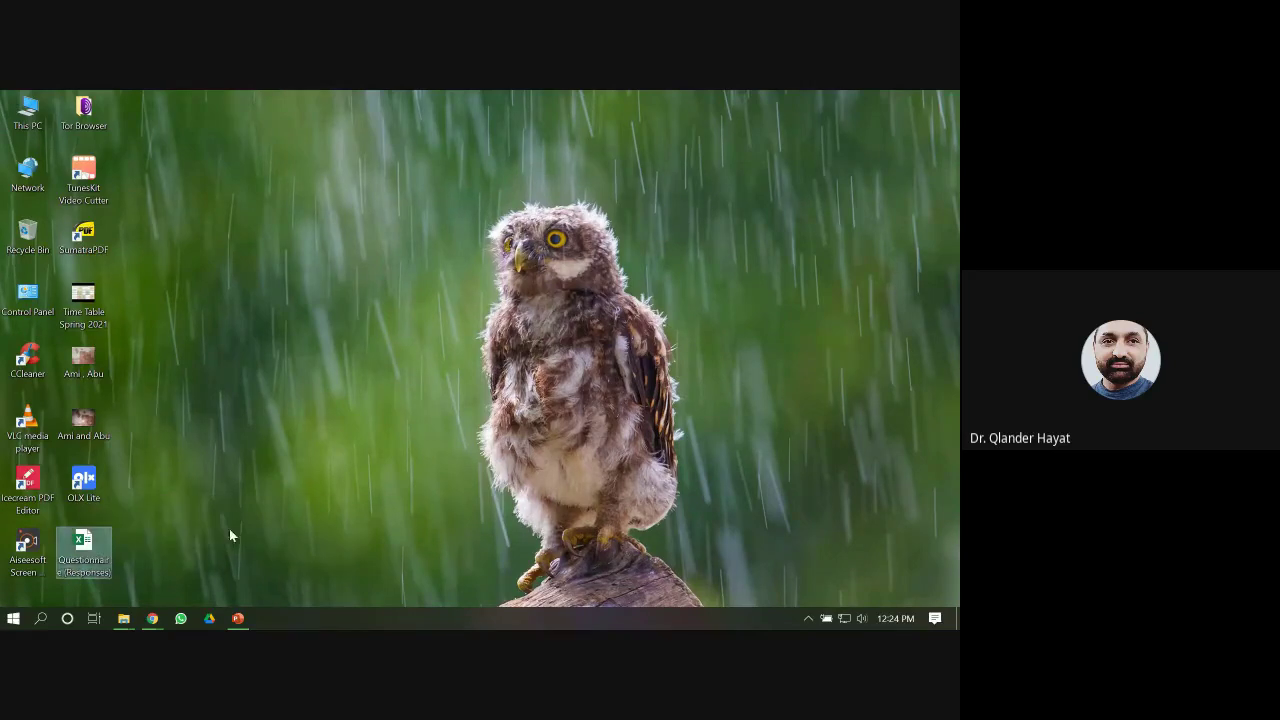
{"action": "double_click", "coordinate": [88, 548]}
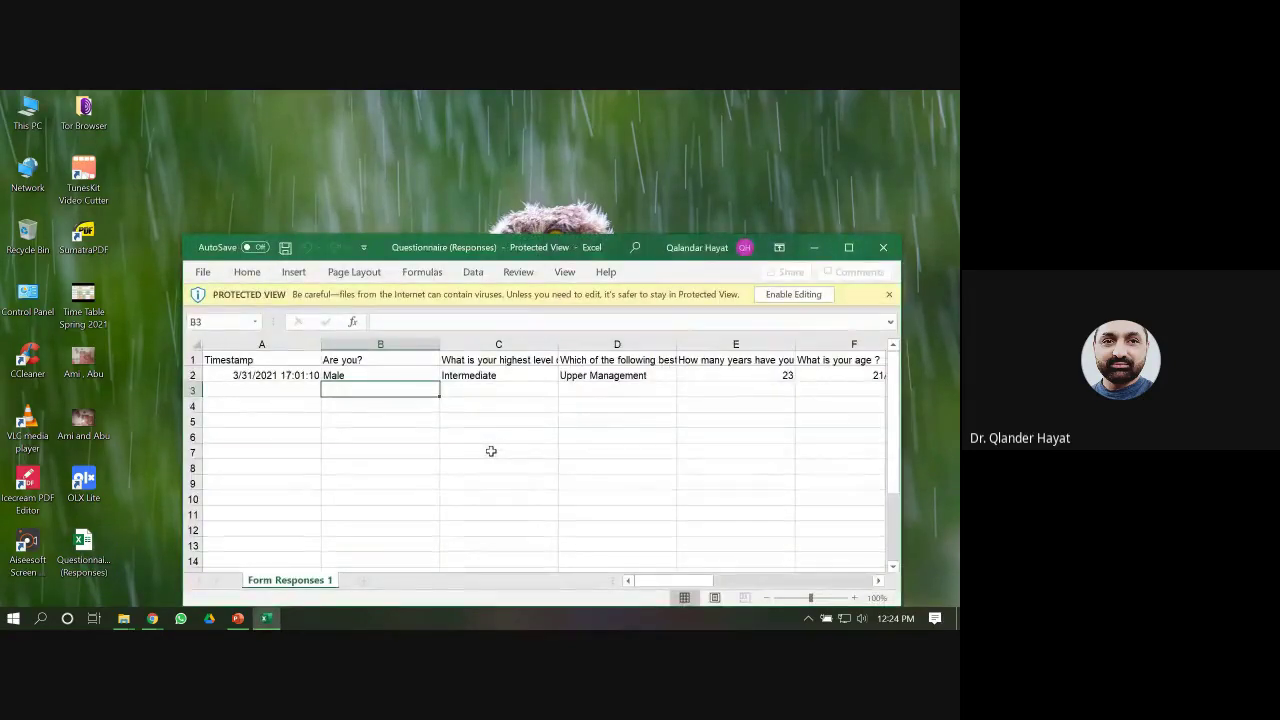
{"action": "left_click", "coordinate": [848, 247]}
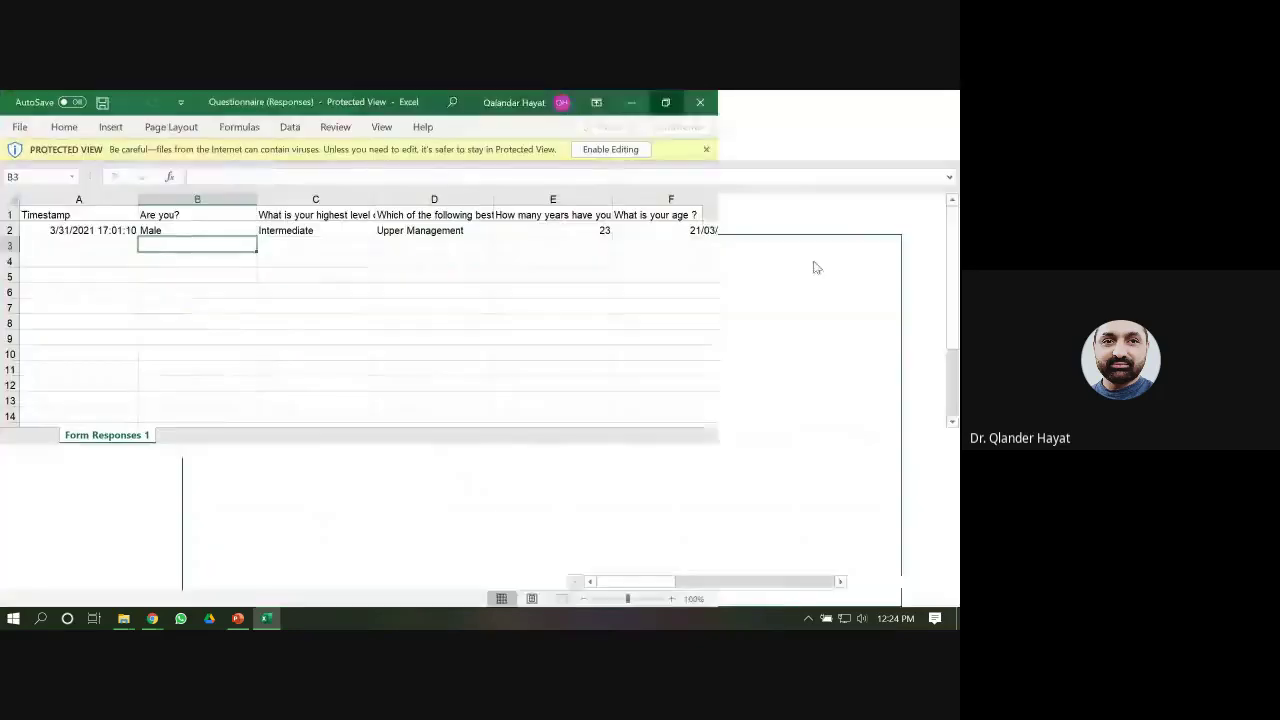
{"action": "left_click", "coordinate": [610, 149]}
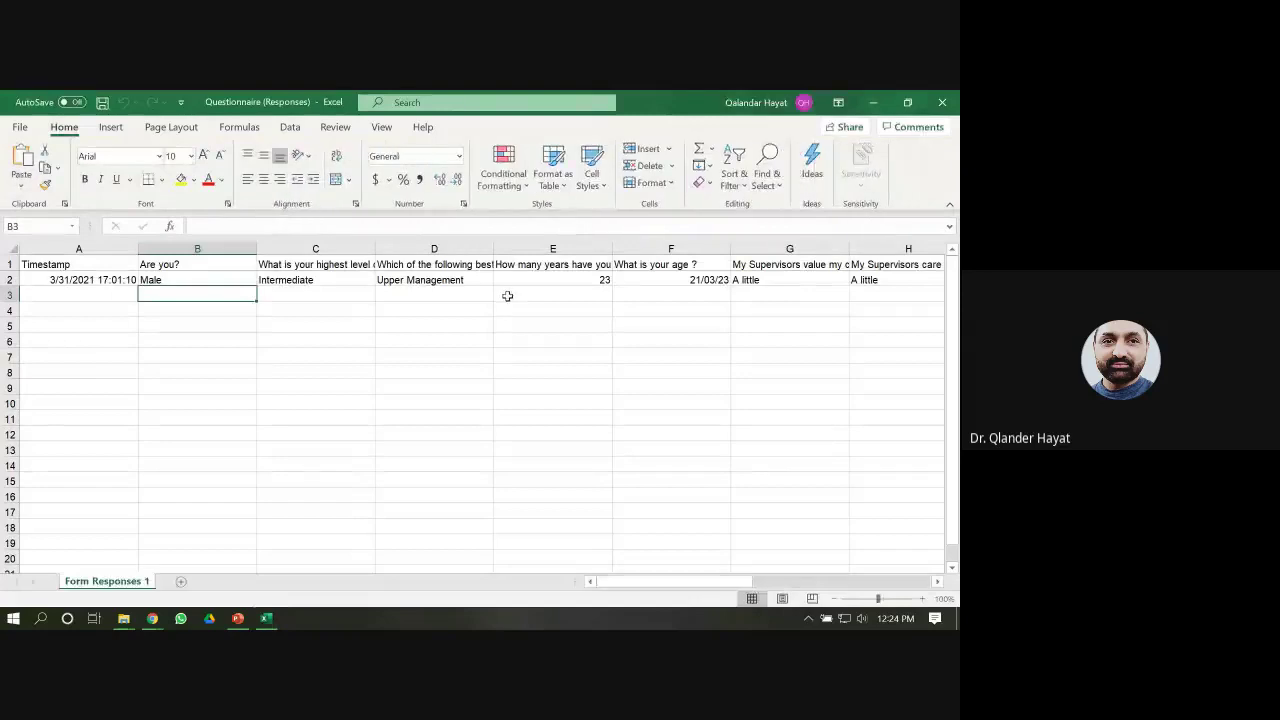
- Examine the text answers recorded in row 2, including the gender and supervisor-support questions
{"action": "left_click", "coordinate": [229, 282]}
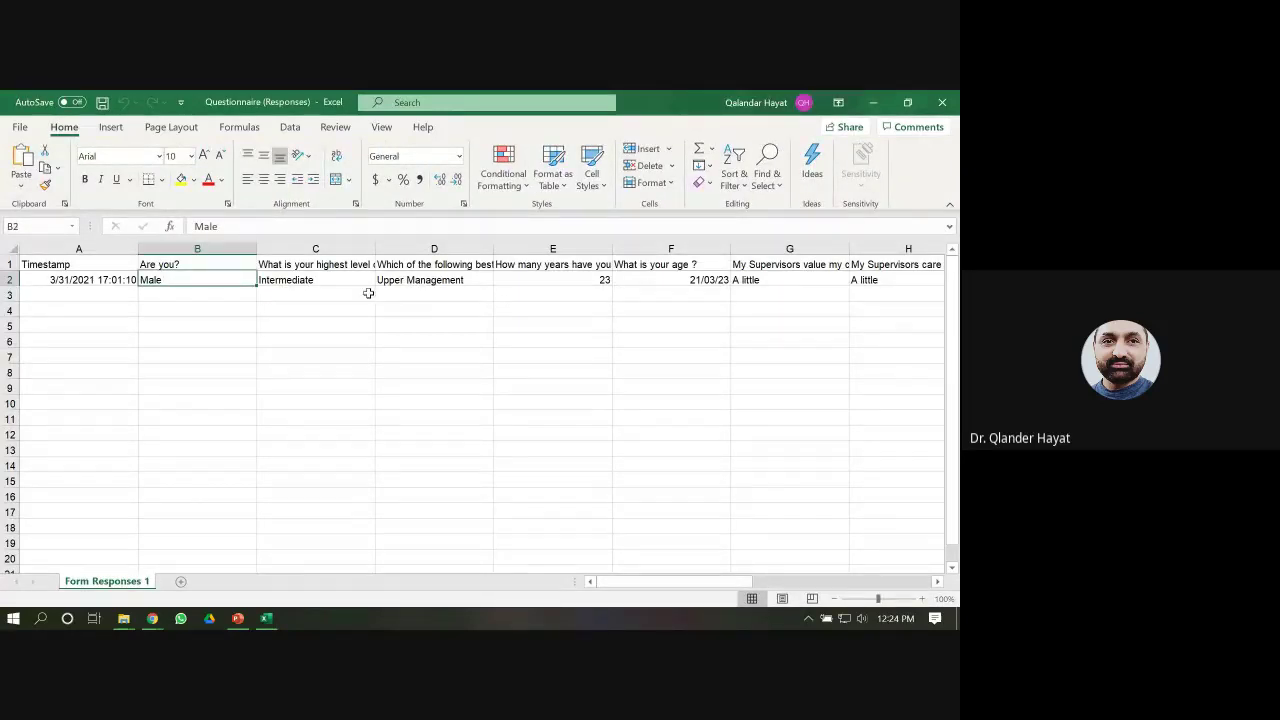
{"action": "left_click", "coordinate": [834, 284]}
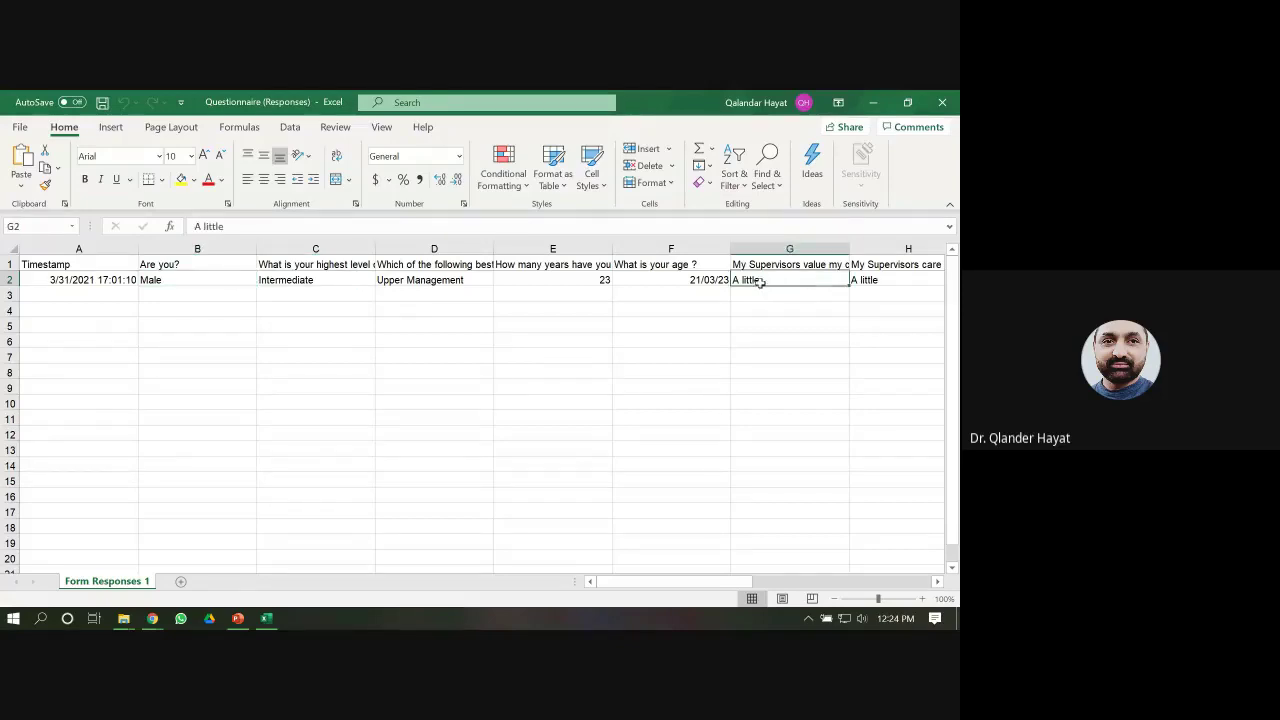
{"action": "left_click", "coordinate": [864, 282]}
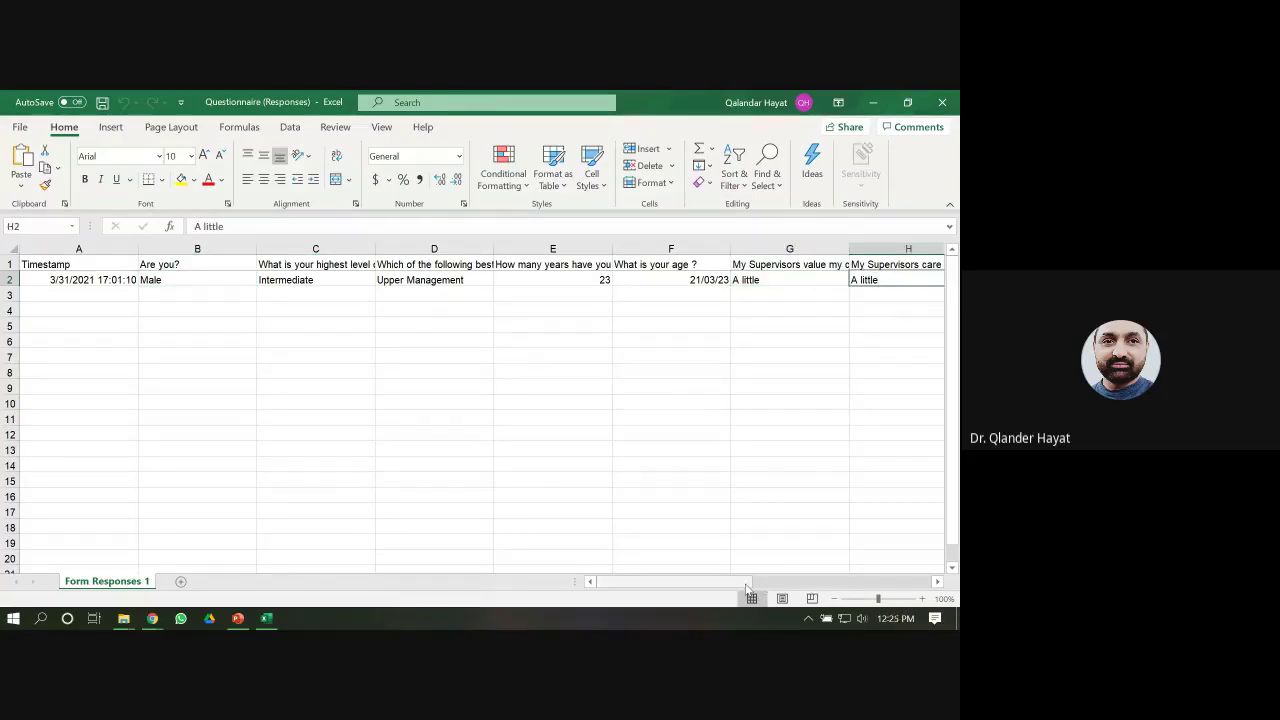
{"action": "mouse_move", "coordinate": [745, 588]}
{"action": "left_mouse_down"}
{"action": "mouse_move", "coordinate": [930, 590]}
{"action": "mouse_move", "coordinate": [738, 591]}
{"action": "mouse_move", "coordinate": [930, 583]}
{"action": "mouse_move", "coordinate": [755, 586]}
{"action": "left_mouse_up"}
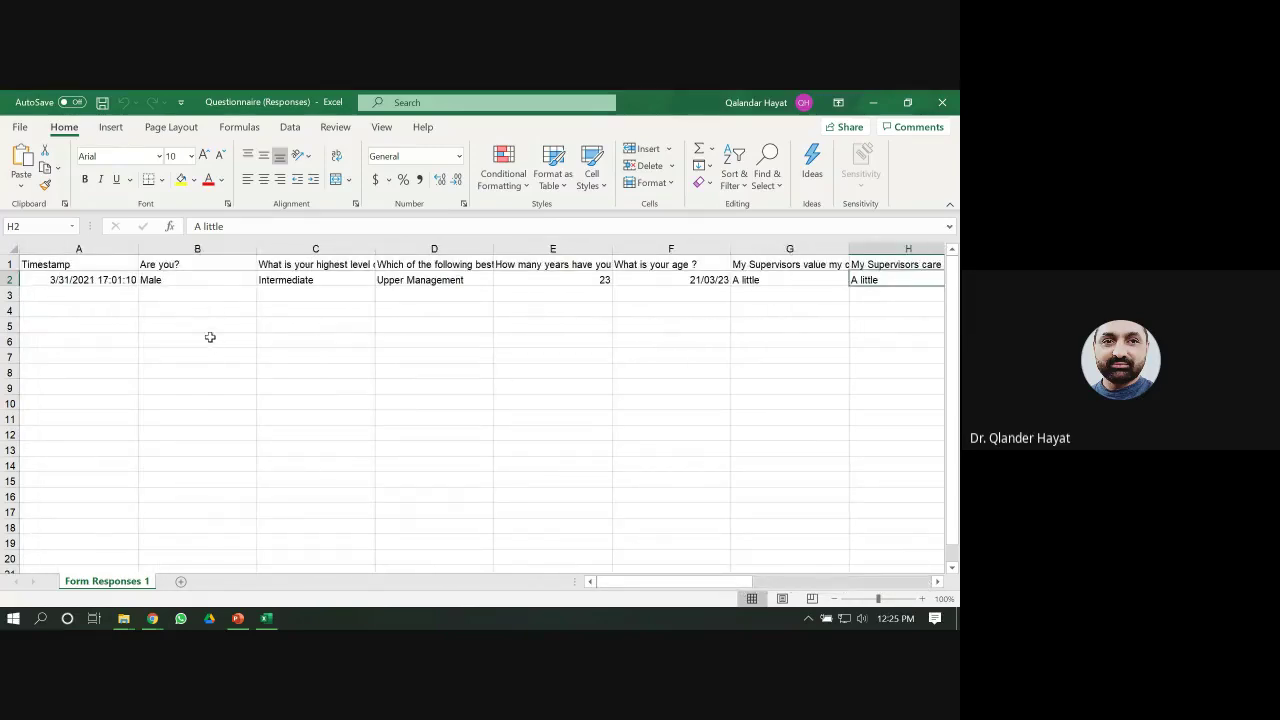
{"action": "left_click", "coordinate": [197, 280]}
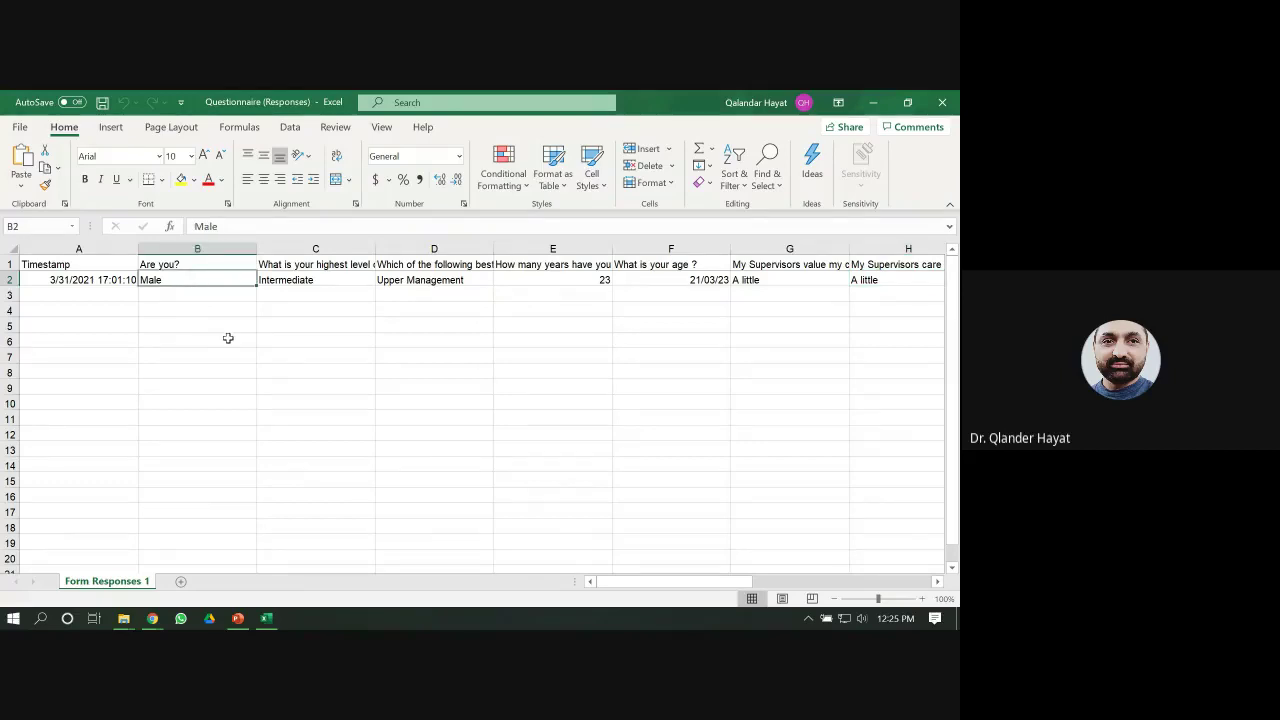
- Switch to Chrome and view the Questionnaire form's questions for comparison with the exported answers
{"action": "left_click", "coordinate": [152, 618]}
{"action": "left_click", "coordinate": [112, 586]}
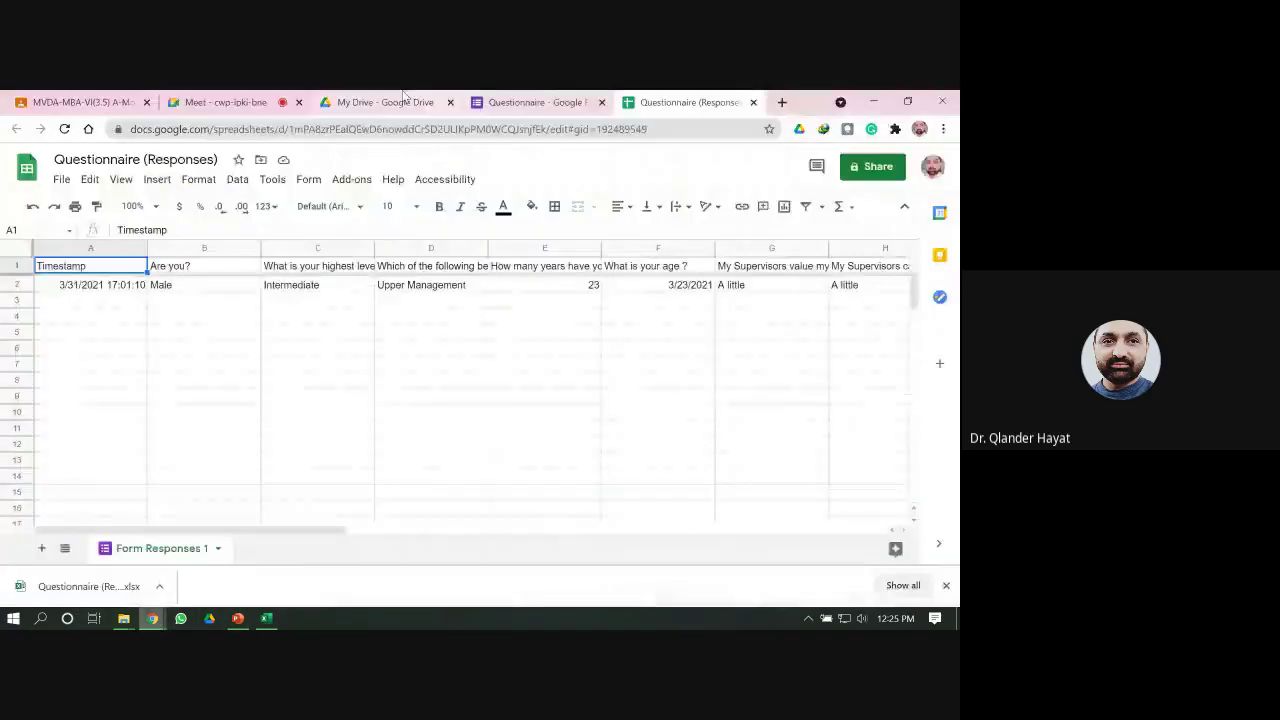
{"action": "left_click", "coordinate": [530, 102]}
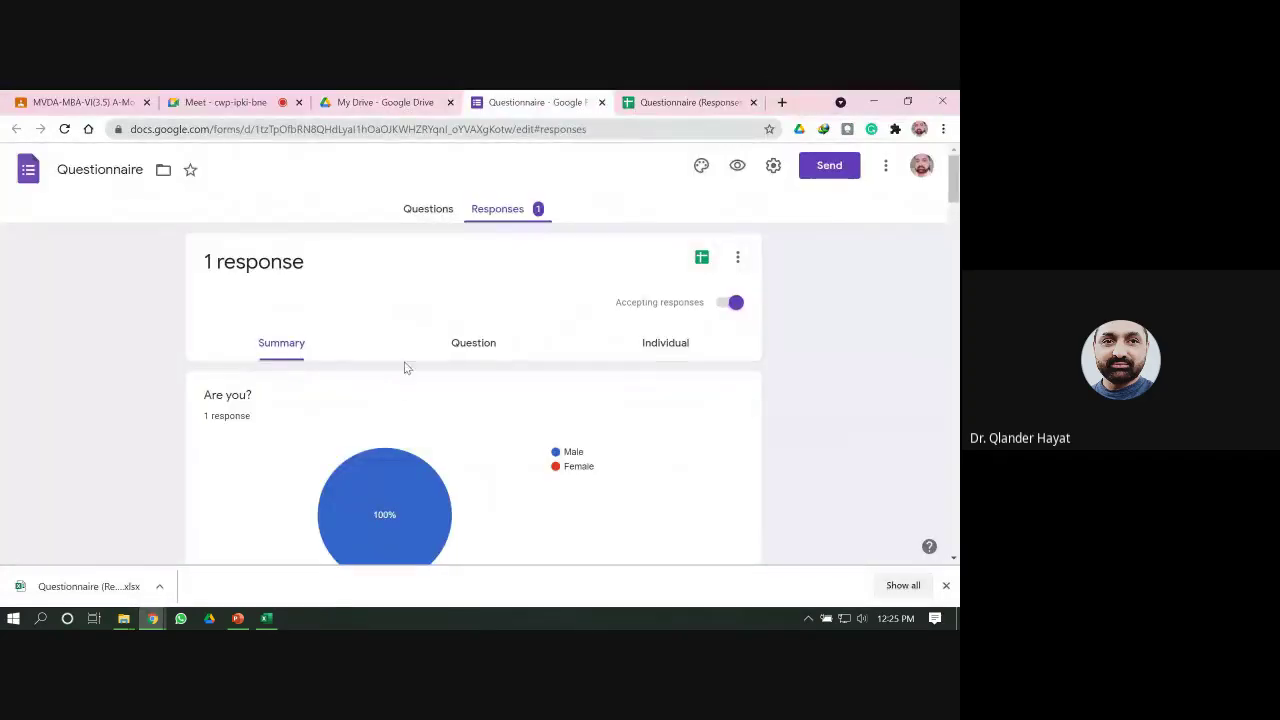
{"action": "left_click", "coordinate": [428, 208]}
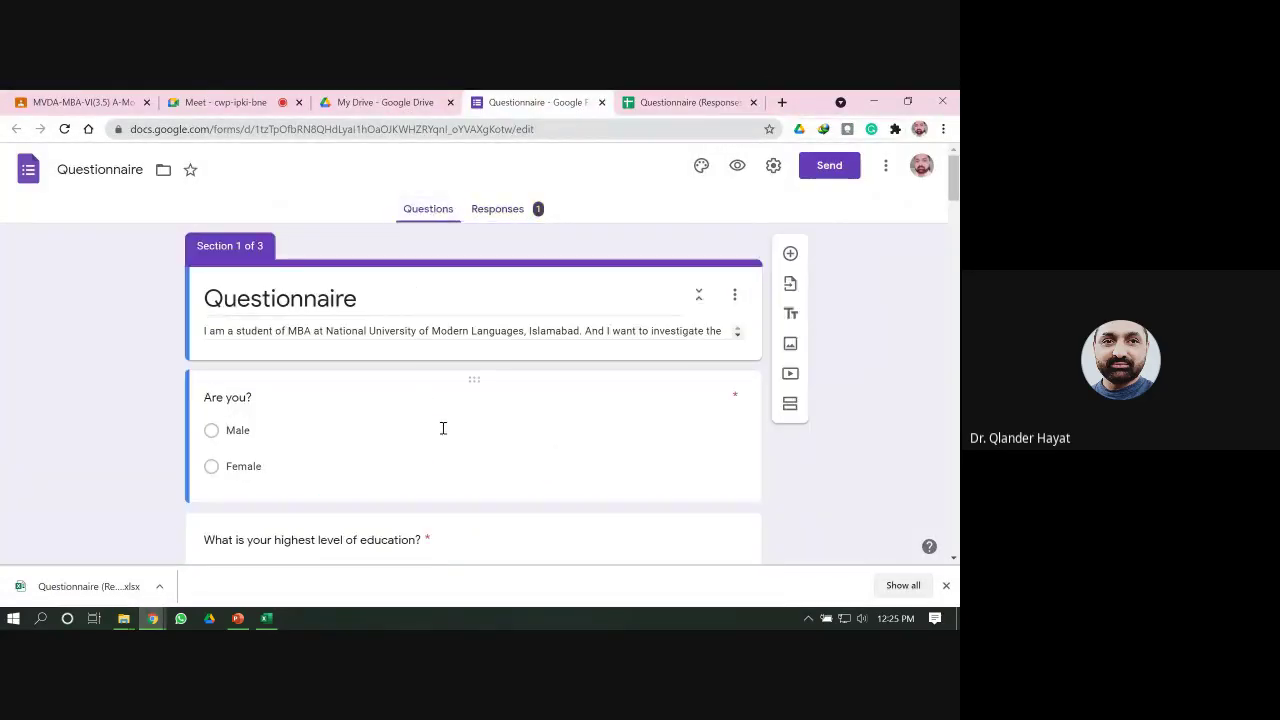
- Switch back to Excel and replace every "Male" answer with 1 using Find and Replace
{"action": "left_click", "coordinate": [874, 104]}
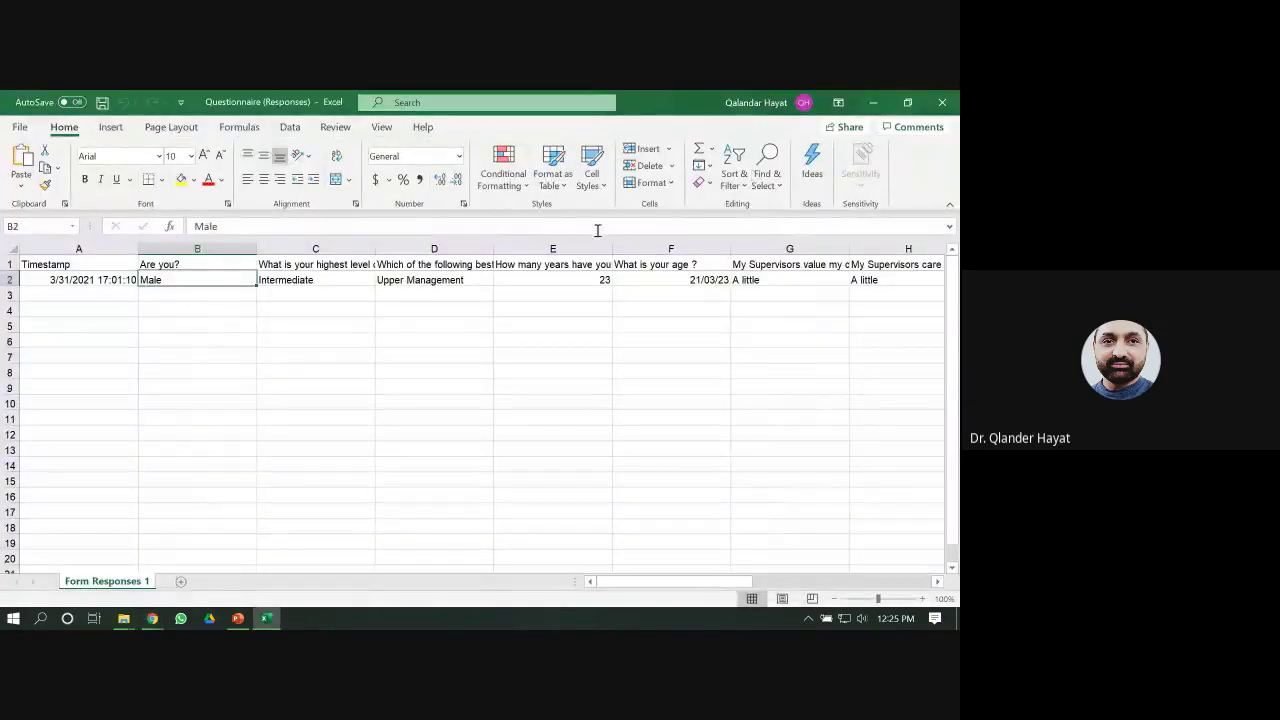
{"action": "left_click", "coordinate": [778, 190]}
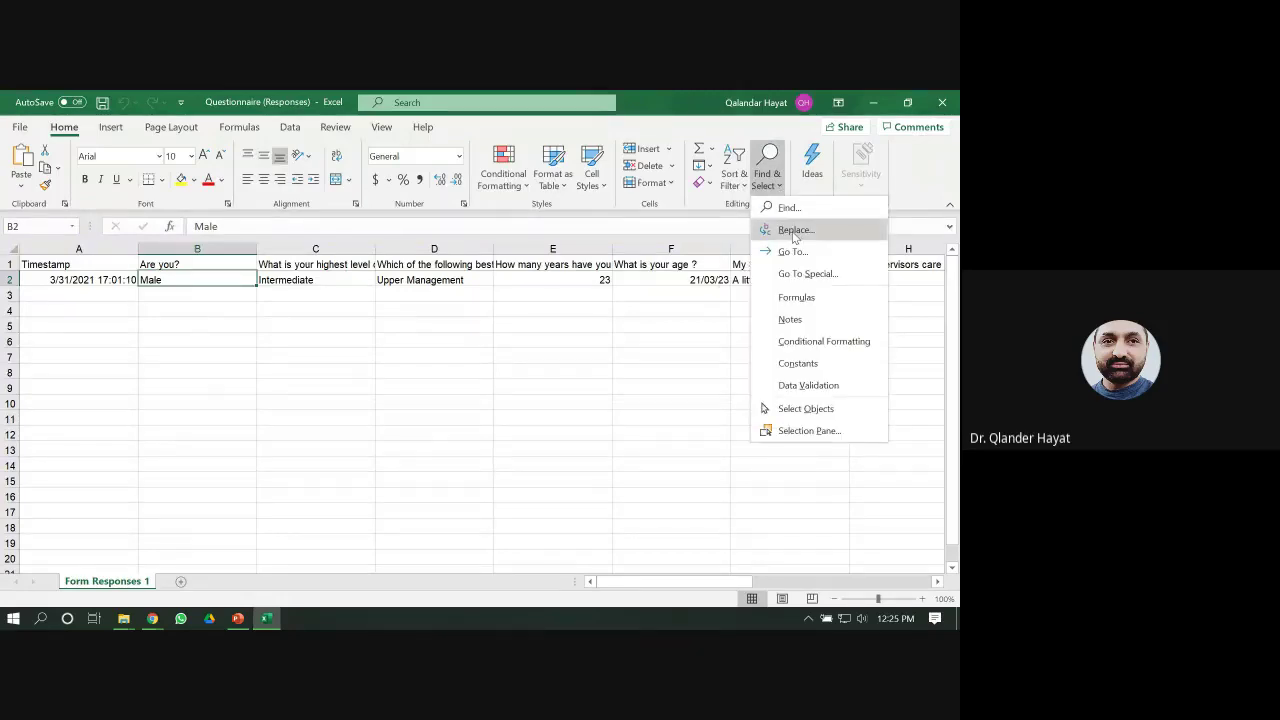
{"action": "left_click", "coordinate": [795, 232]}
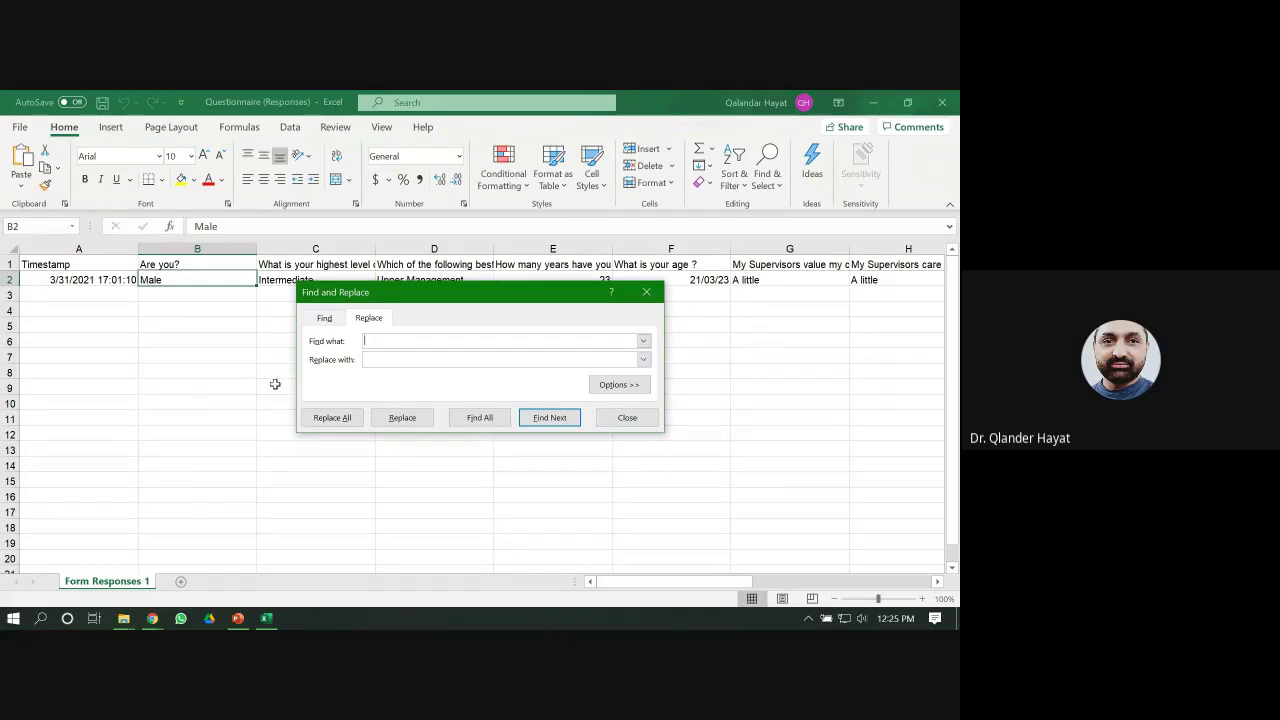
{"action": "type", "text": "Ma"}
{"action": "type", "text": "1"}
{"action": "left_click", "coordinate": [340, 420]}
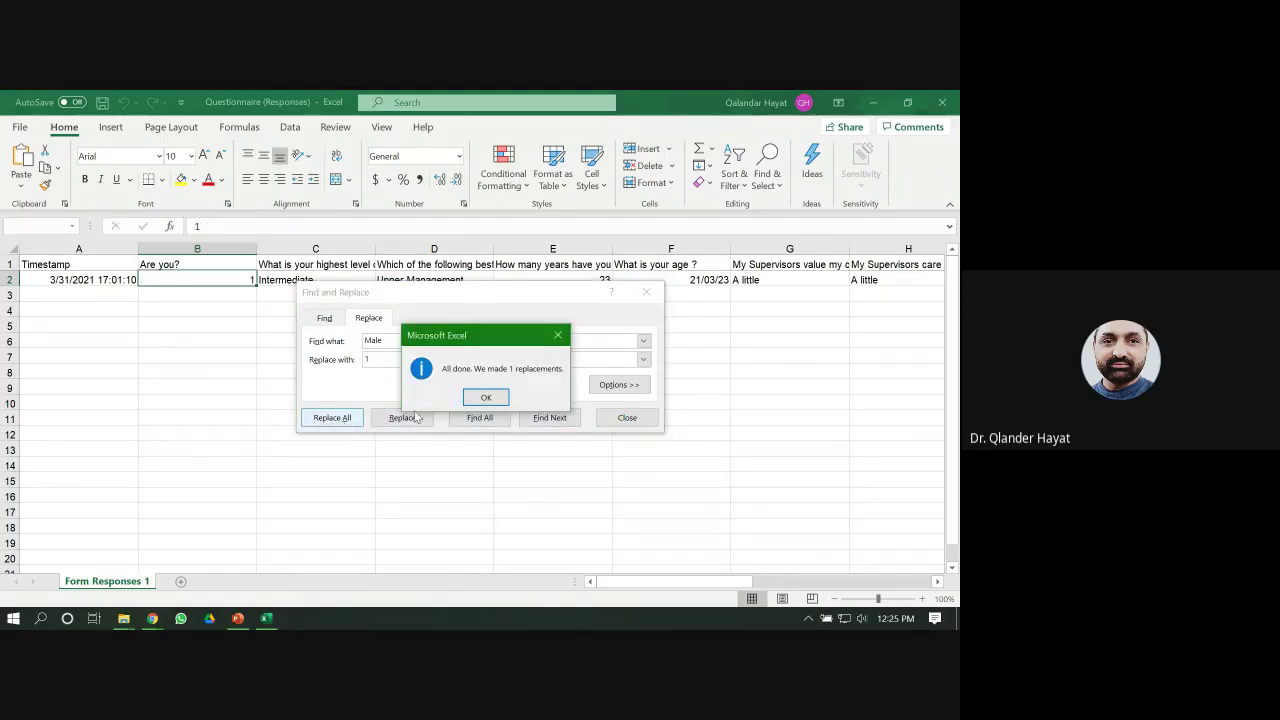
{"action": "left_click", "coordinate": [487, 398]}
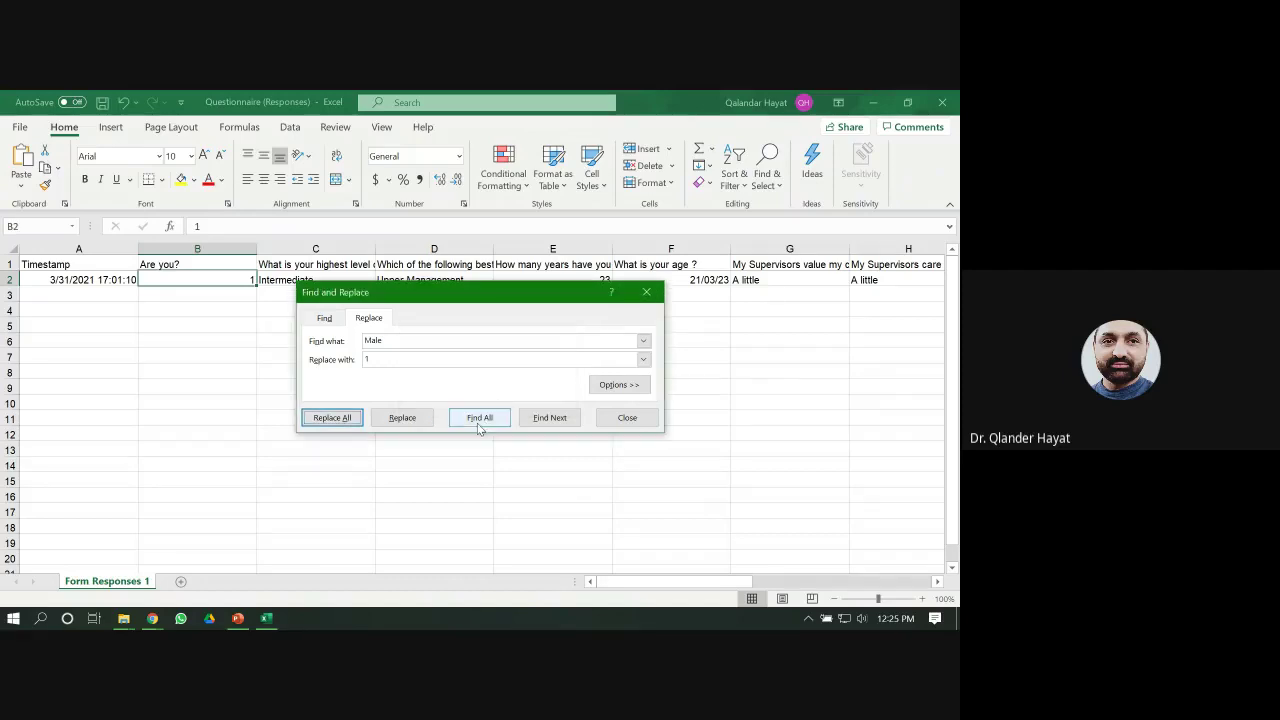
{"action": "left_click", "coordinate": [627, 418]}
- Check the answer options of the highest level of education question in the Chrome form and return to Excel
{"action": "left_click", "coordinate": [306, 279]}
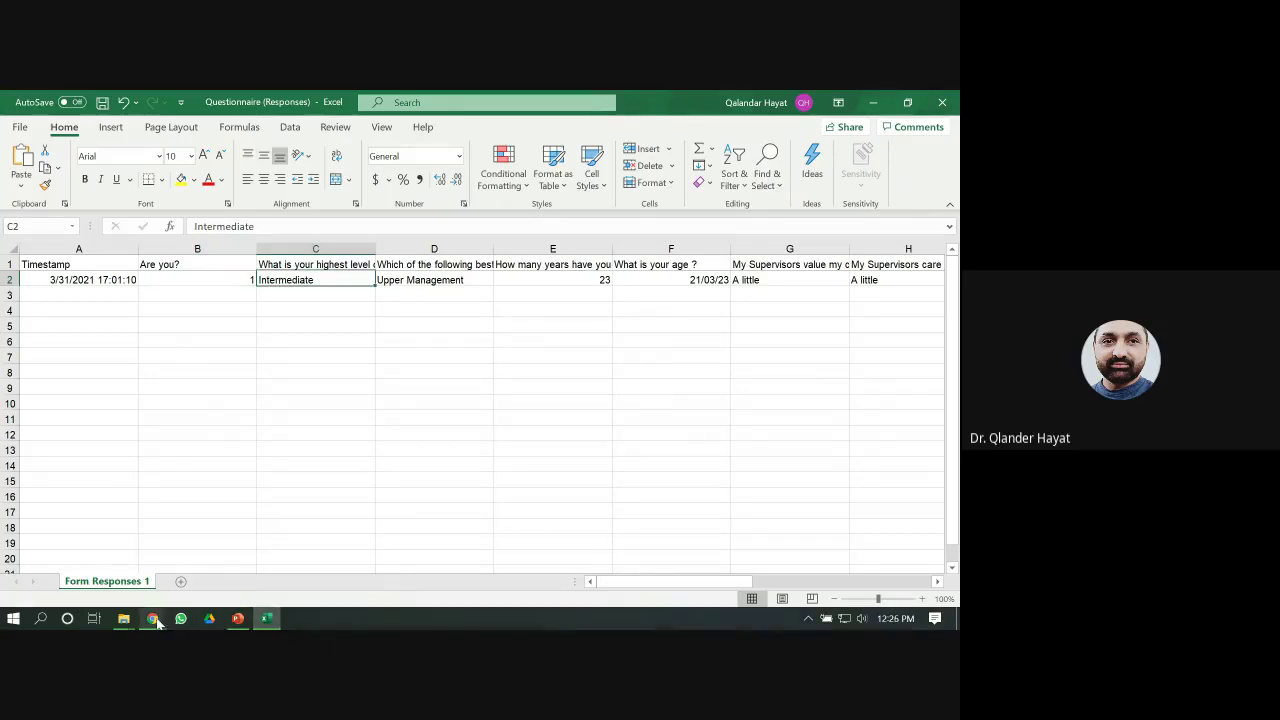
{"action": "mouse_move", "coordinate": [152, 618]}
{"action": "left_click", "coordinate": [128, 572]}
{"action": "scroll", "coordinate": [417, 462], "scroll_direction": "down", "scroll_amount": 5}
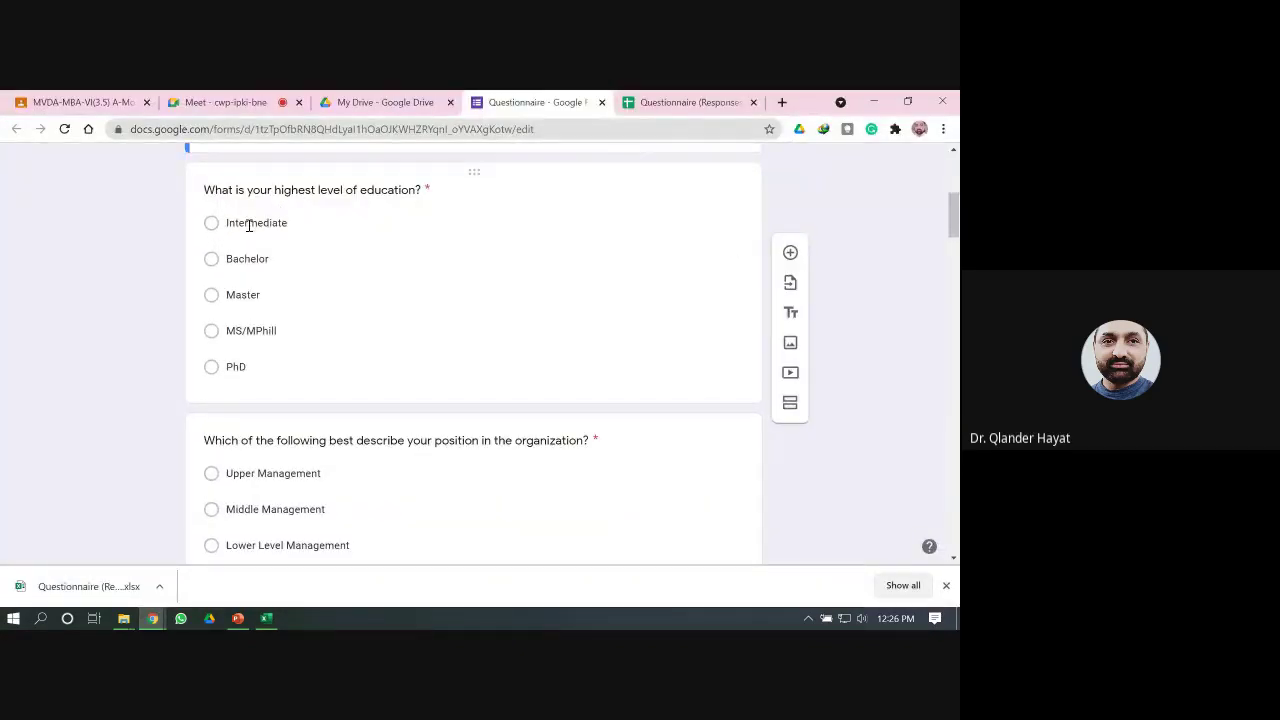
{"action": "left_click", "coordinate": [266, 618]}
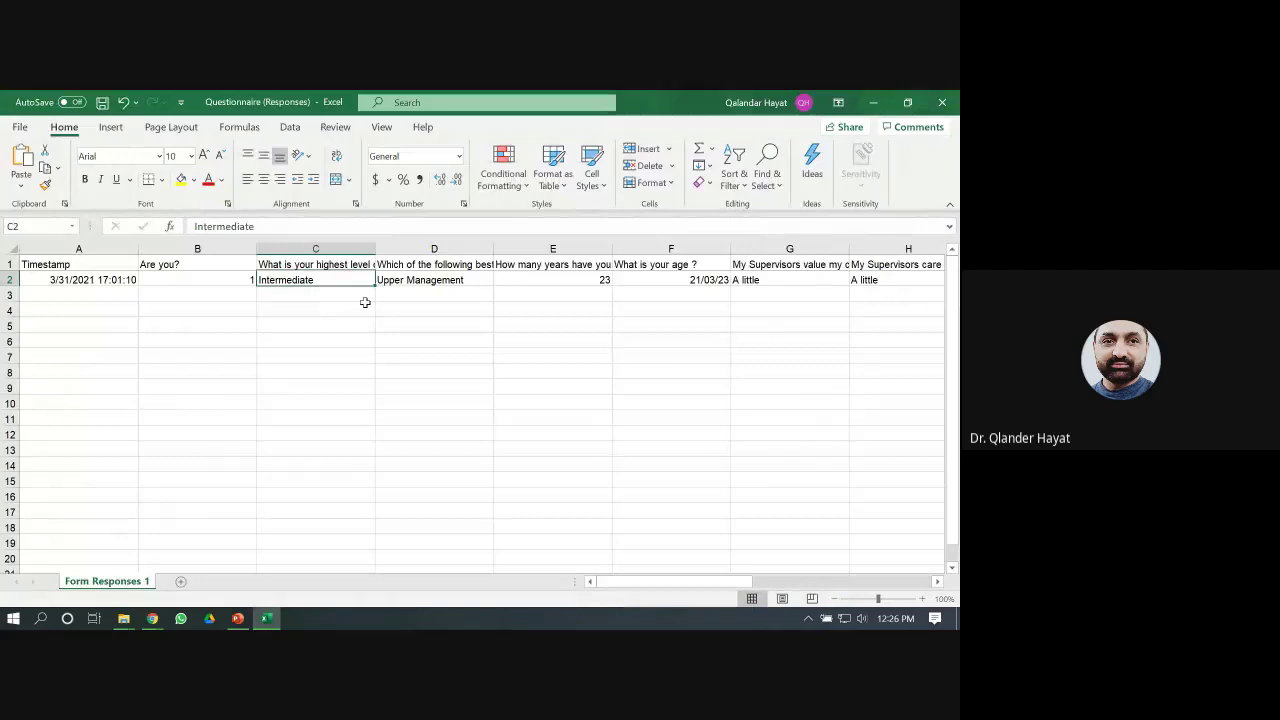
- Replace all occurrences of the education answer "Intermediate", copied from cell C2, with 1
{"action": "key", "text": "ctrl+h"}
{"action": "left_click", "coordinate": [386, 374]}
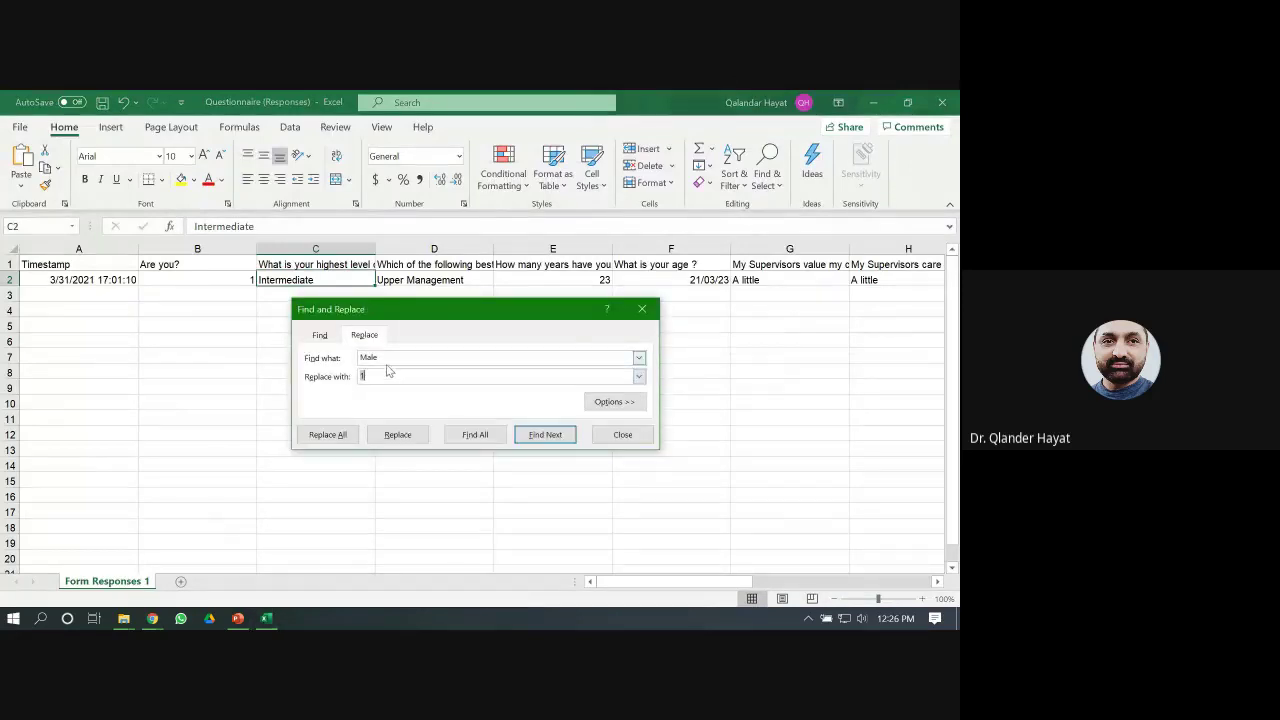
{"action": "double_click", "coordinate": [288, 280]}
{"action": "double_click", "coordinate": [308, 280]}
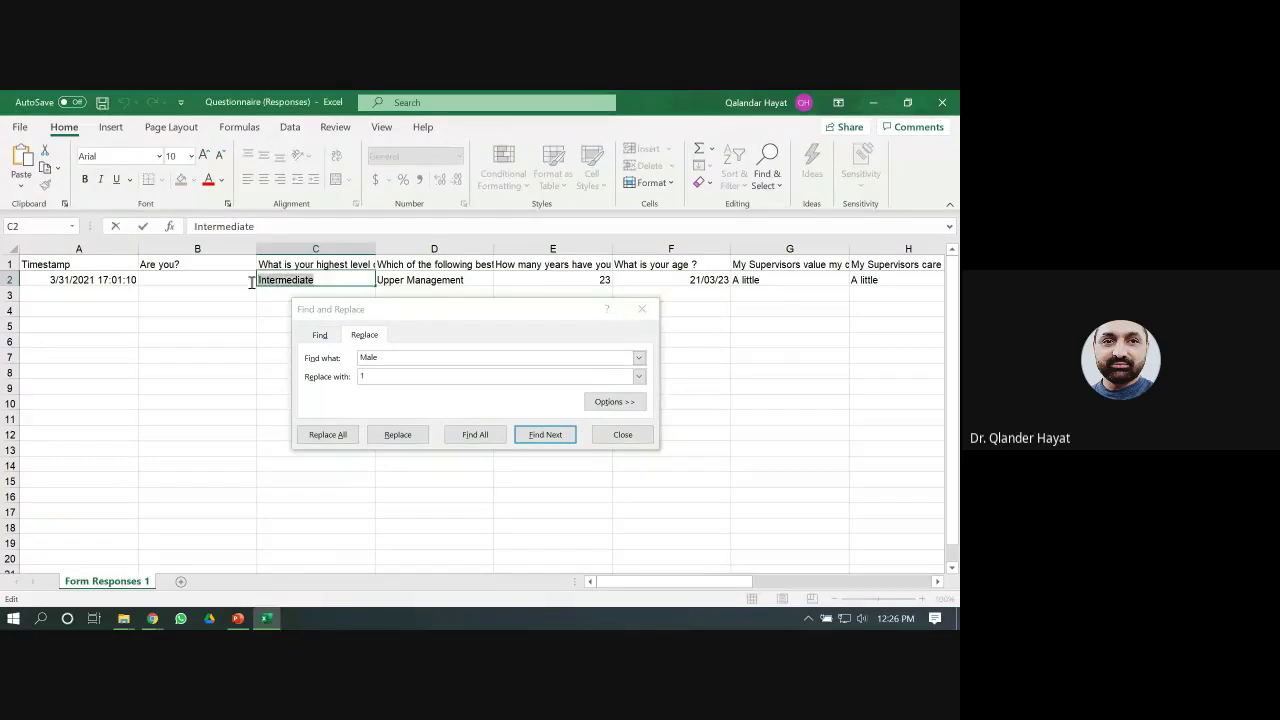
{"action": "right_click", "coordinate": [281, 283]}
{"action": "left_click", "coordinate": [311, 317]}
{"action": "key", "text": "ctrl+v"}
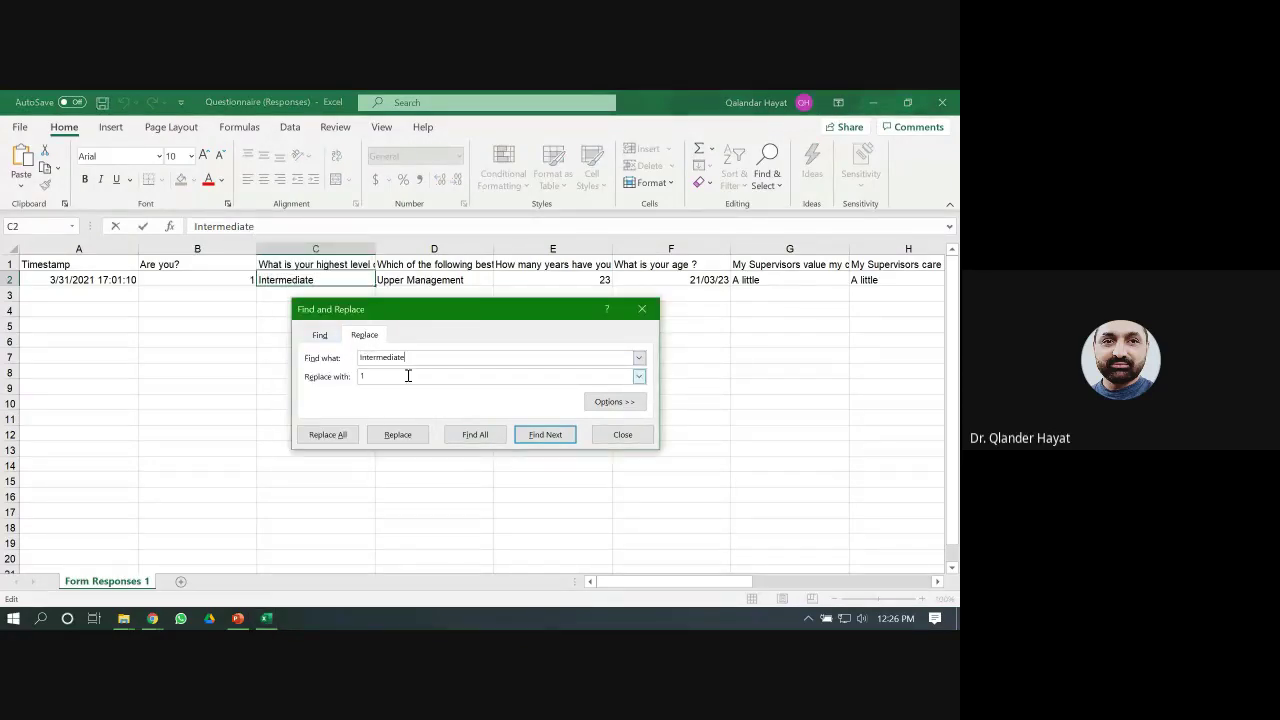
{"action": "left_click", "coordinate": [328, 434]}
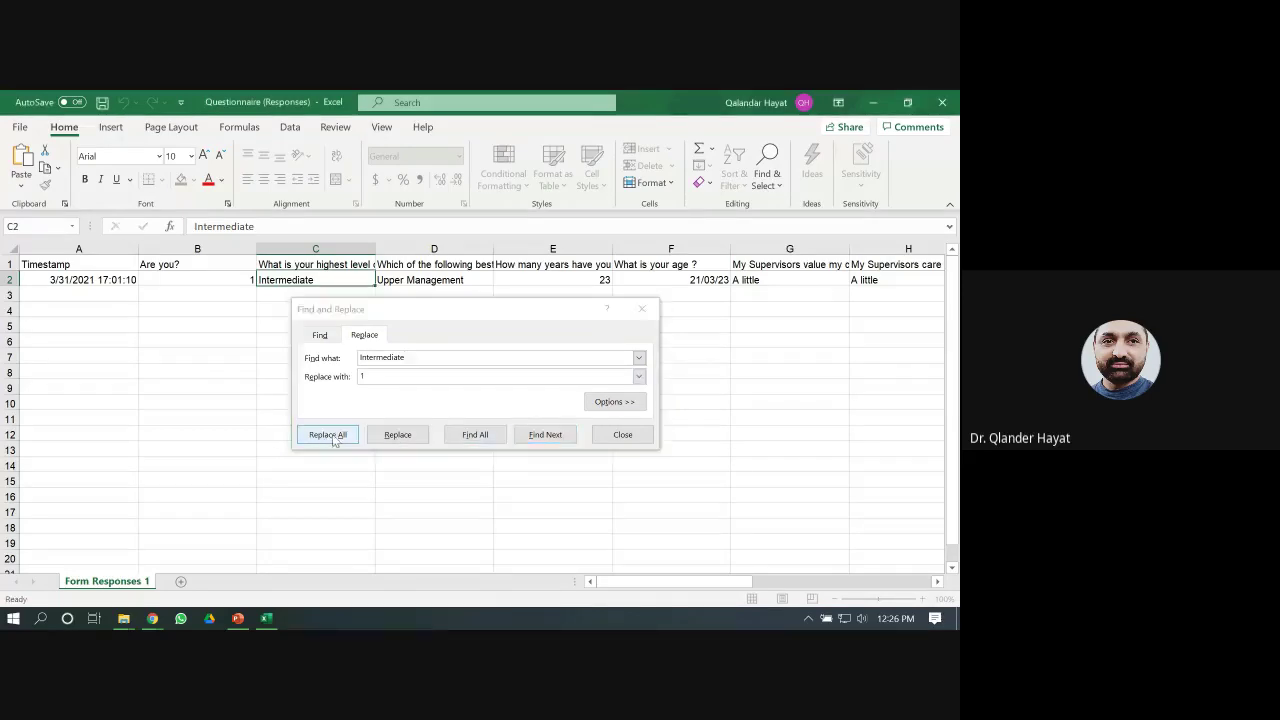
{"action": "left_click", "coordinate": [483, 397]}
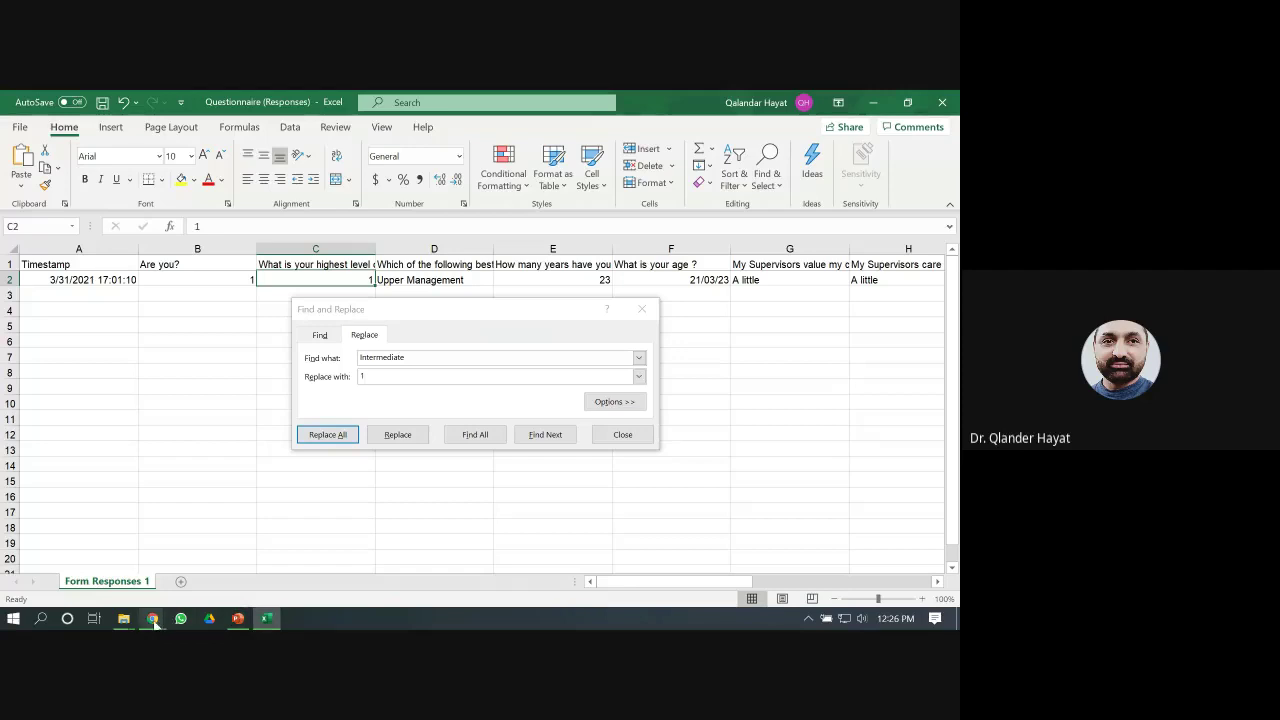
- Check the answer options of the organizational position question in the Chrome form and return to Excel
{"action": "mouse_move", "coordinate": [152, 614]}
{"action": "left_click", "coordinate": [80, 560]}
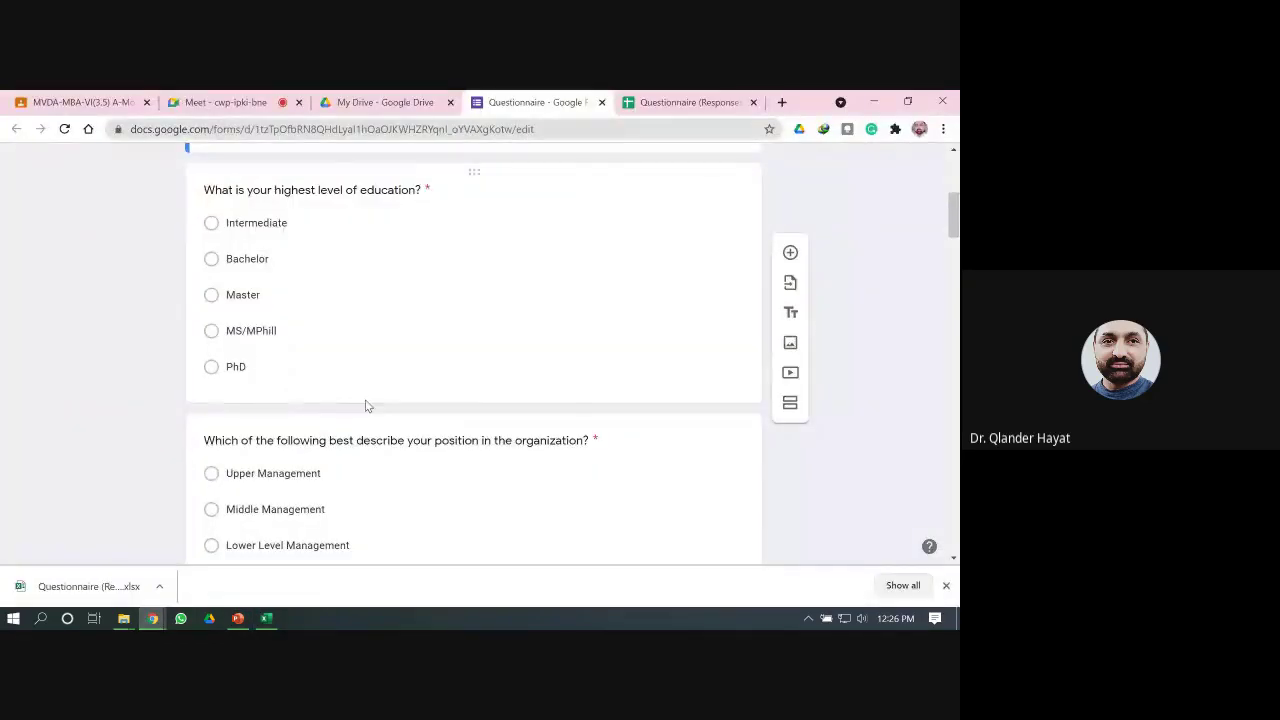
{"action": "scroll", "coordinate": [366, 409], "scroll_direction": "down", "scroll_amount": 2}
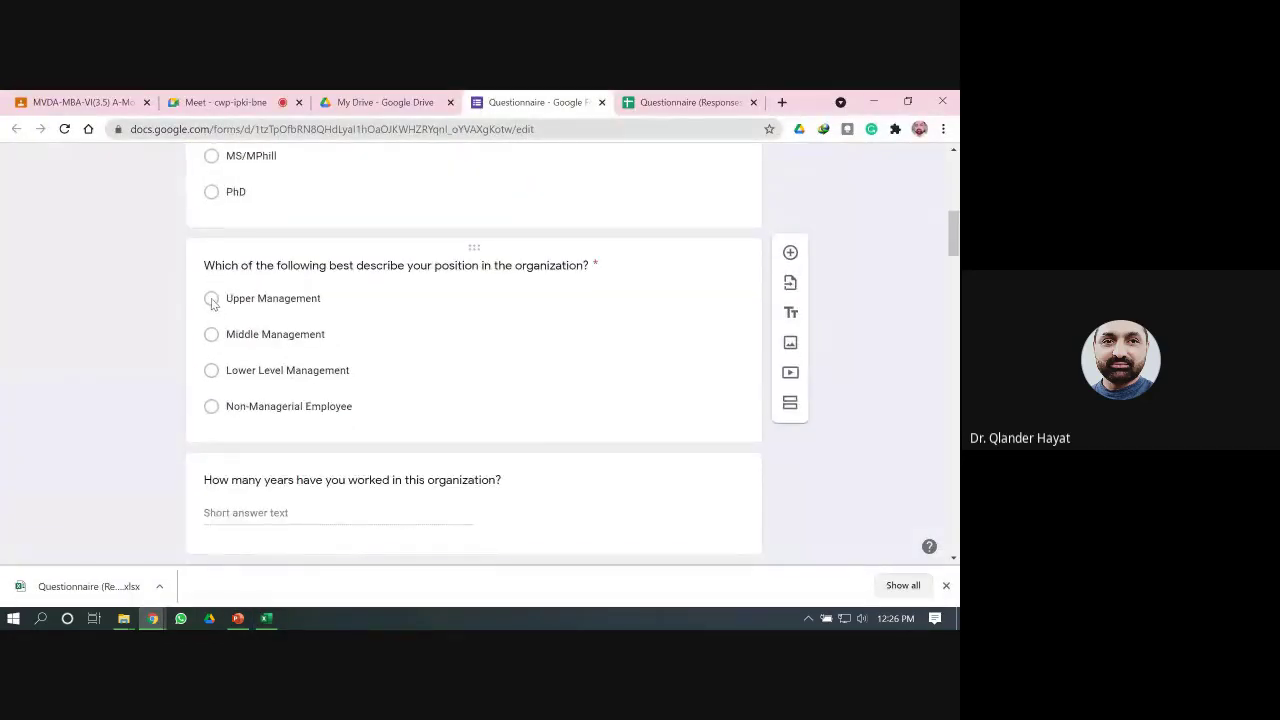
{"action": "left_click", "coordinate": [266, 618]}
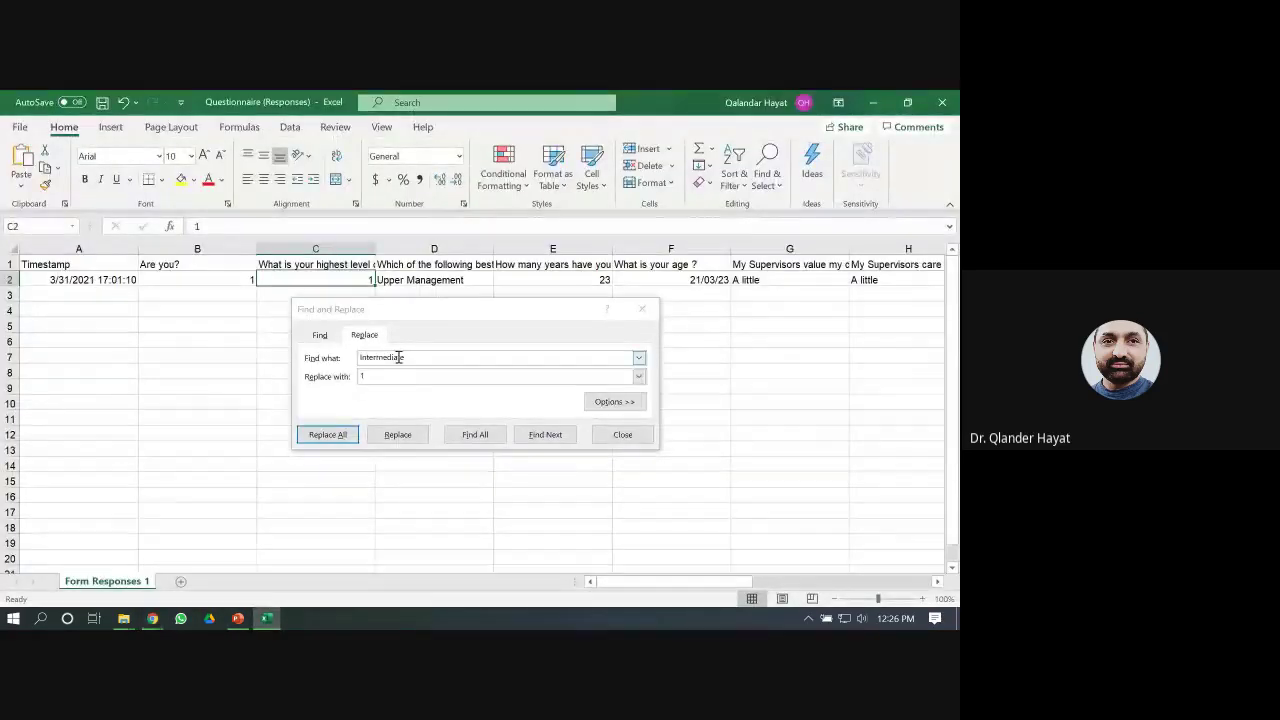
- Replace all occurrences of the position answer "Upper Management", copied from cell D2, with 1
{"action": "double_click", "coordinate": [383, 280]}
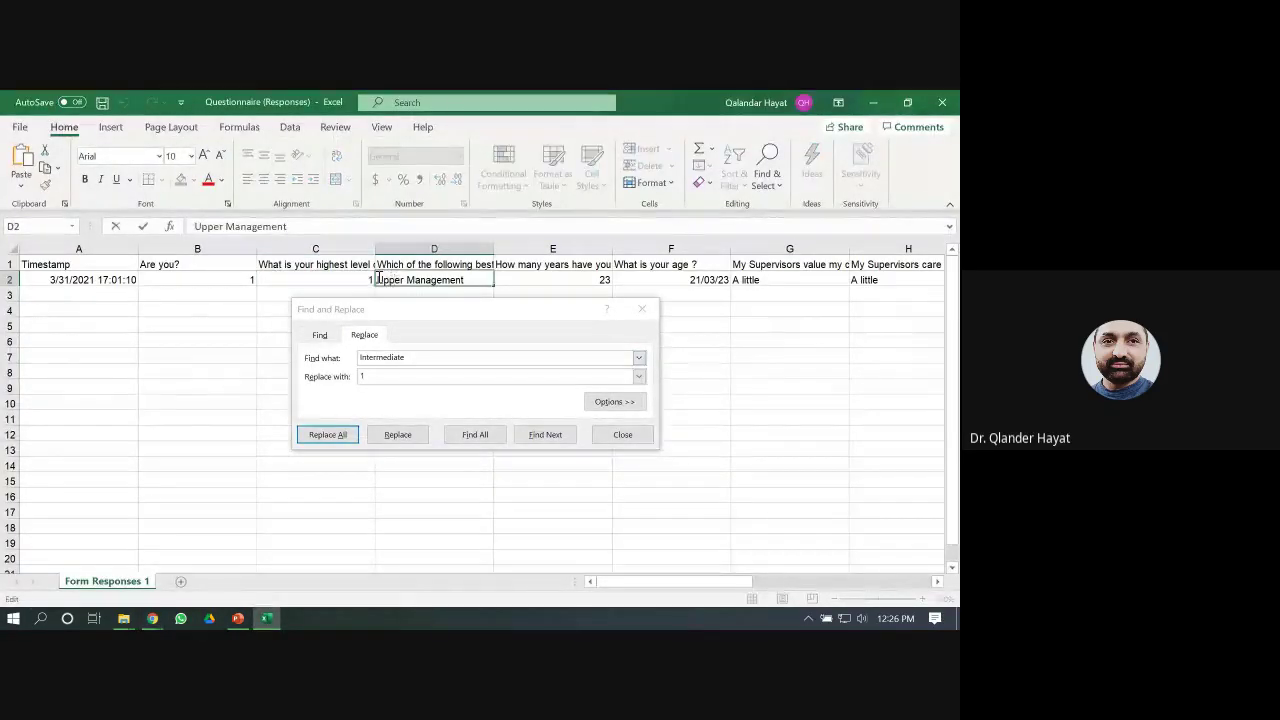
{"action": "right_click", "coordinate": [420, 283]}
{"action": "left_click", "coordinate": [452, 316]}
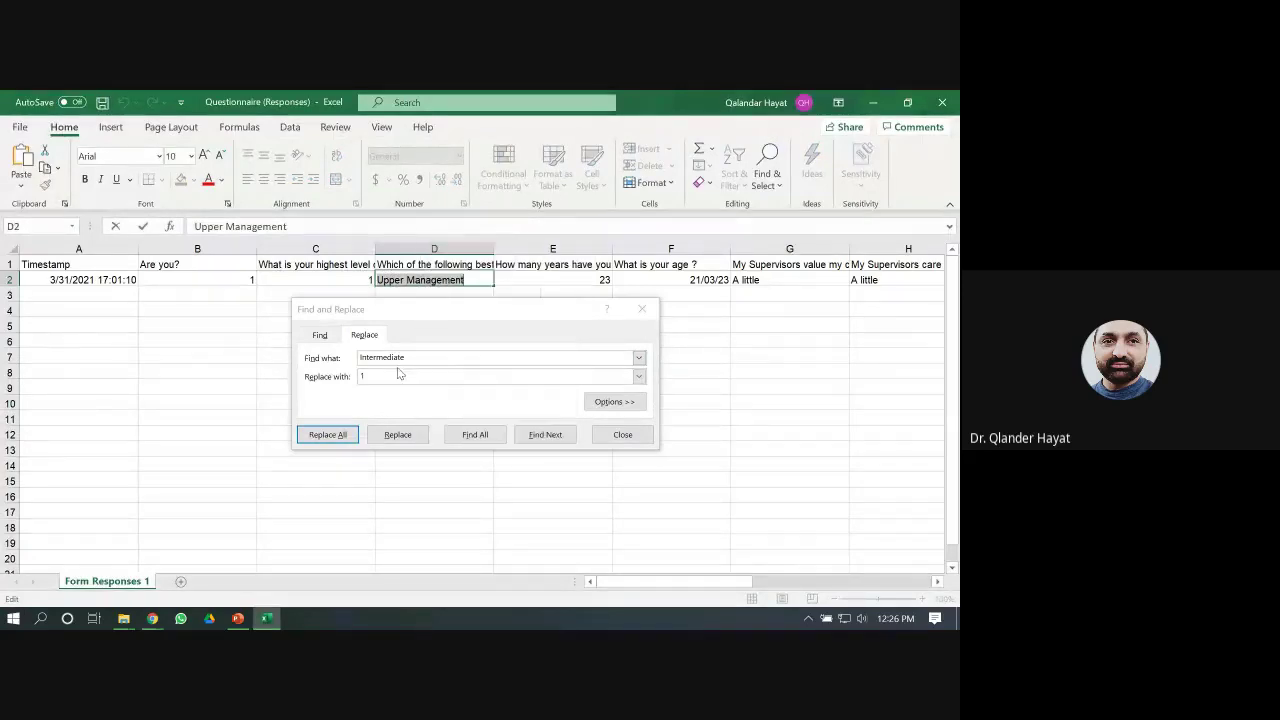
{"action": "double_click", "coordinate": [388, 357]}
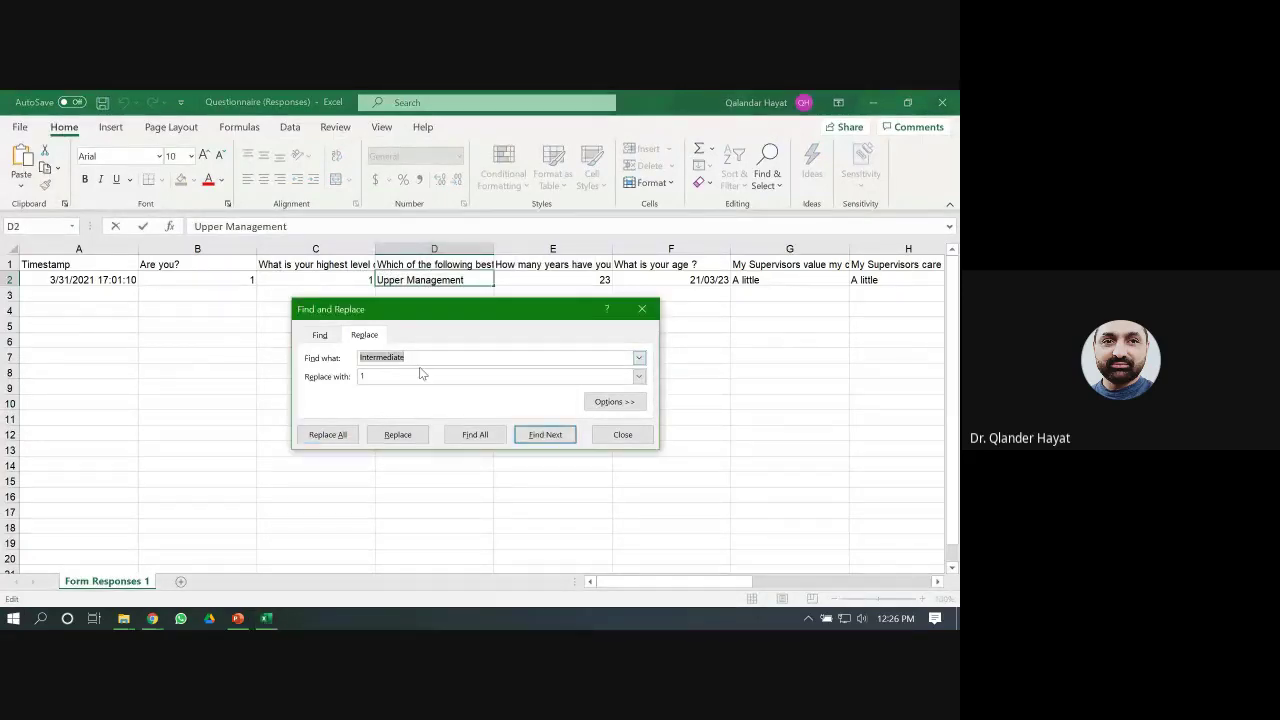
{"action": "key", "text": "ctrl+v"}
{"action": "left_click", "coordinate": [350, 436]}
{"action": "left_click", "coordinate": [486, 397]}
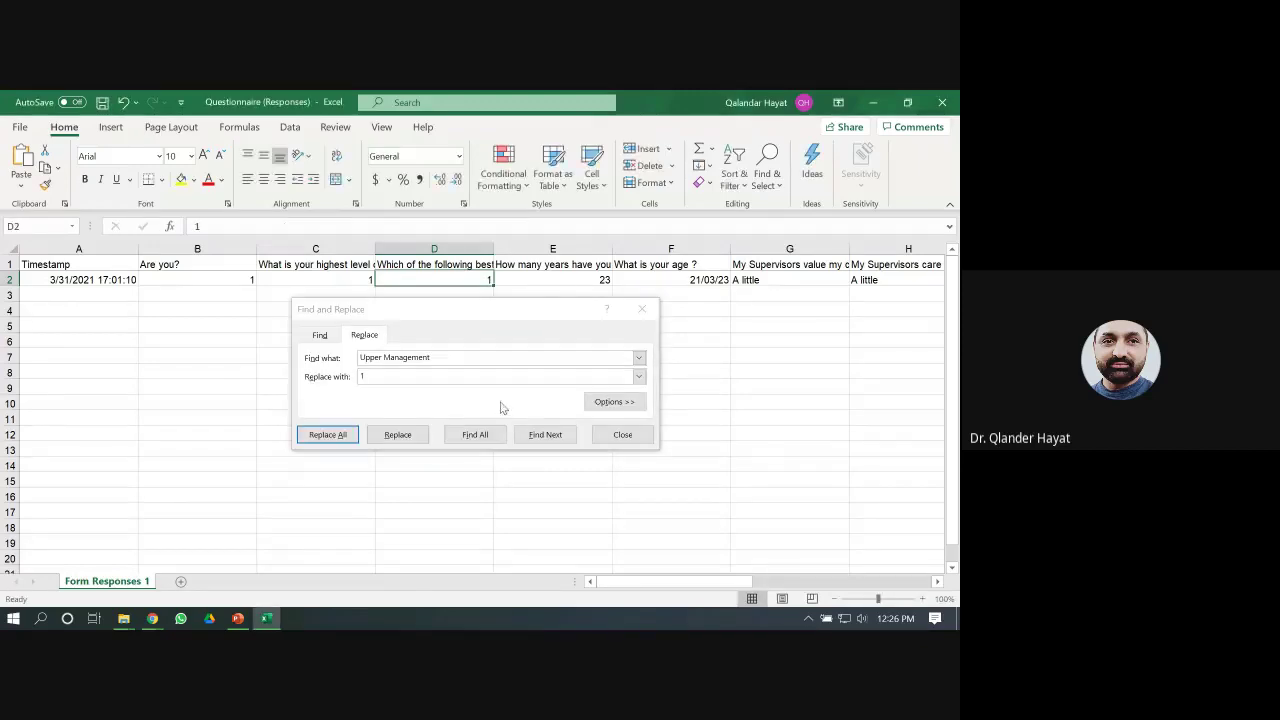
- Review answers E2 to G2, compare the supervisor-contribution question's options in the Chrome form, and return to Excel
{"action": "left_click", "coordinate": [598, 280]}
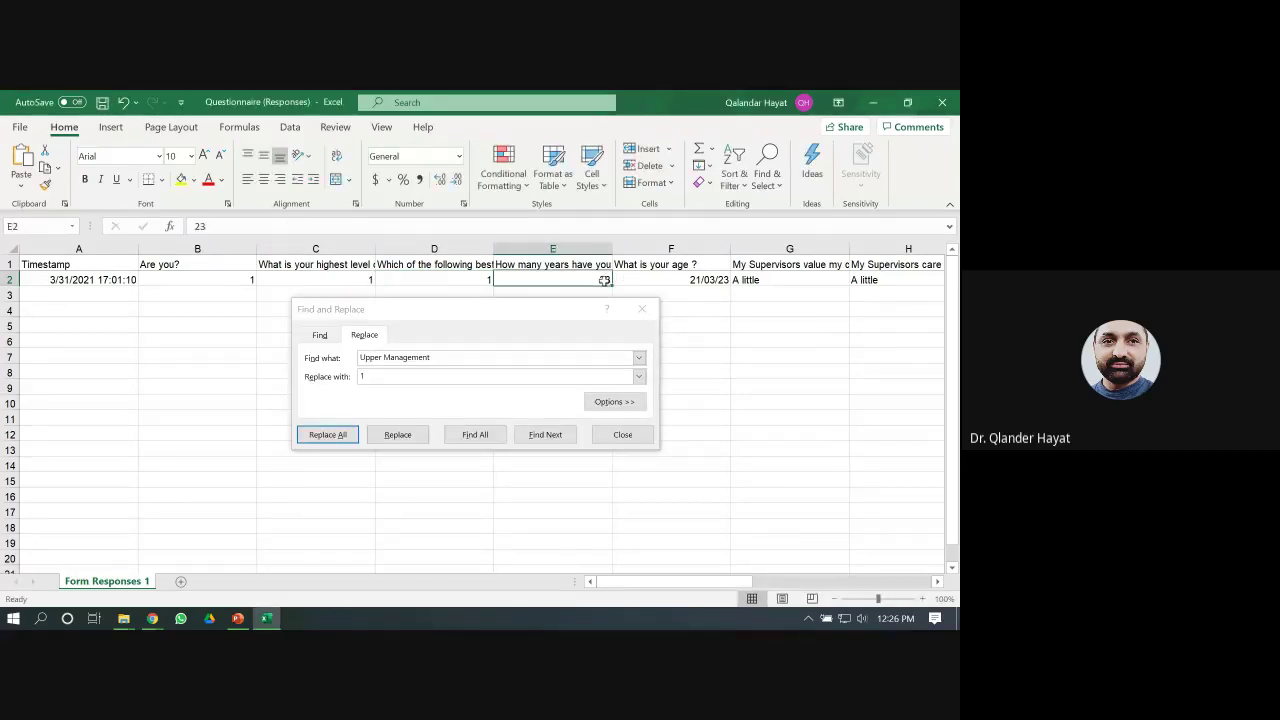
{"action": "left_click", "coordinate": [670, 281]}
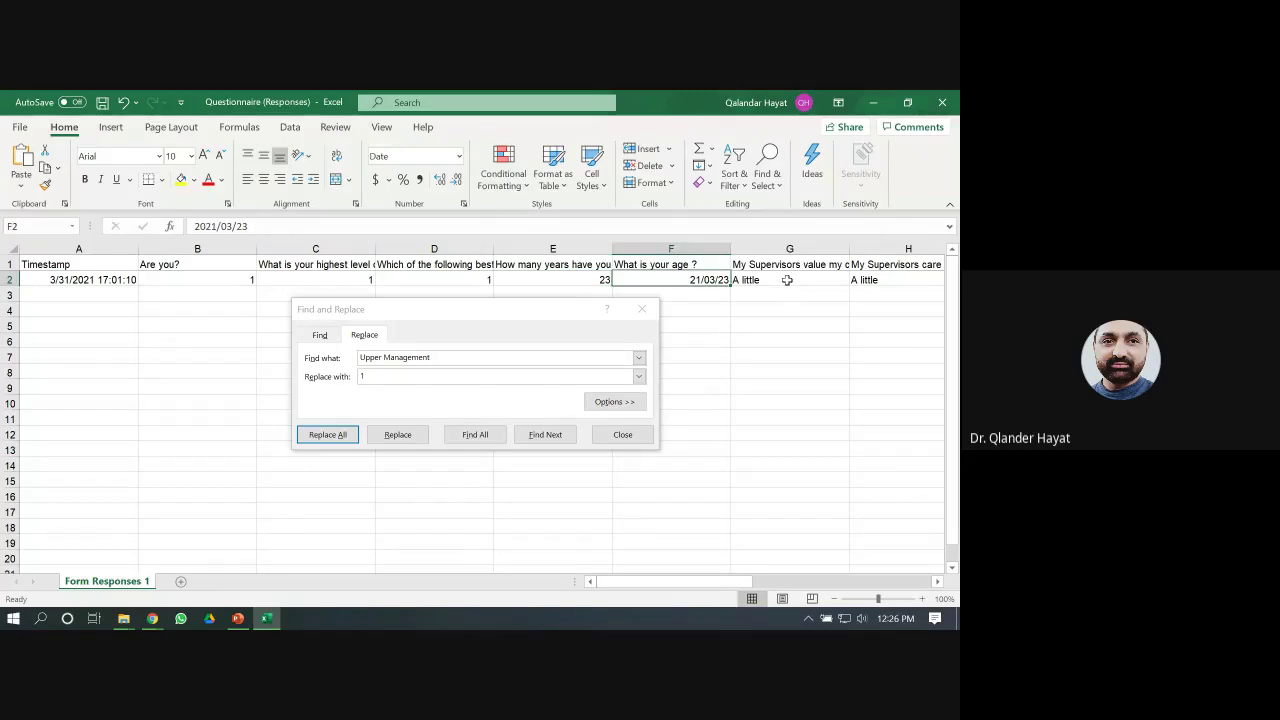
{"action": "left_click", "coordinate": [787, 280]}
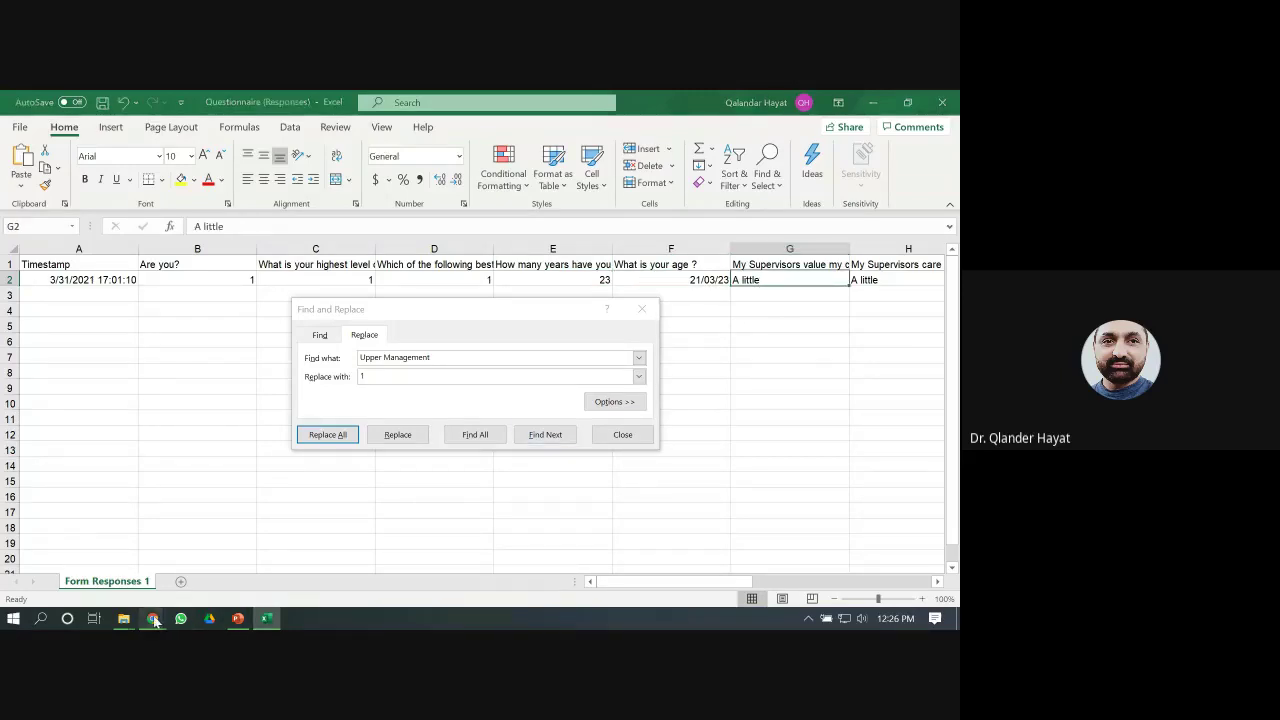
{"action": "mouse_move", "coordinate": [152, 618]}
{"action": "left_click", "coordinate": [166, 584]}
{"action": "scroll", "coordinate": [518, 388], "scroll_direction": "down", "scroll_amount": 5}
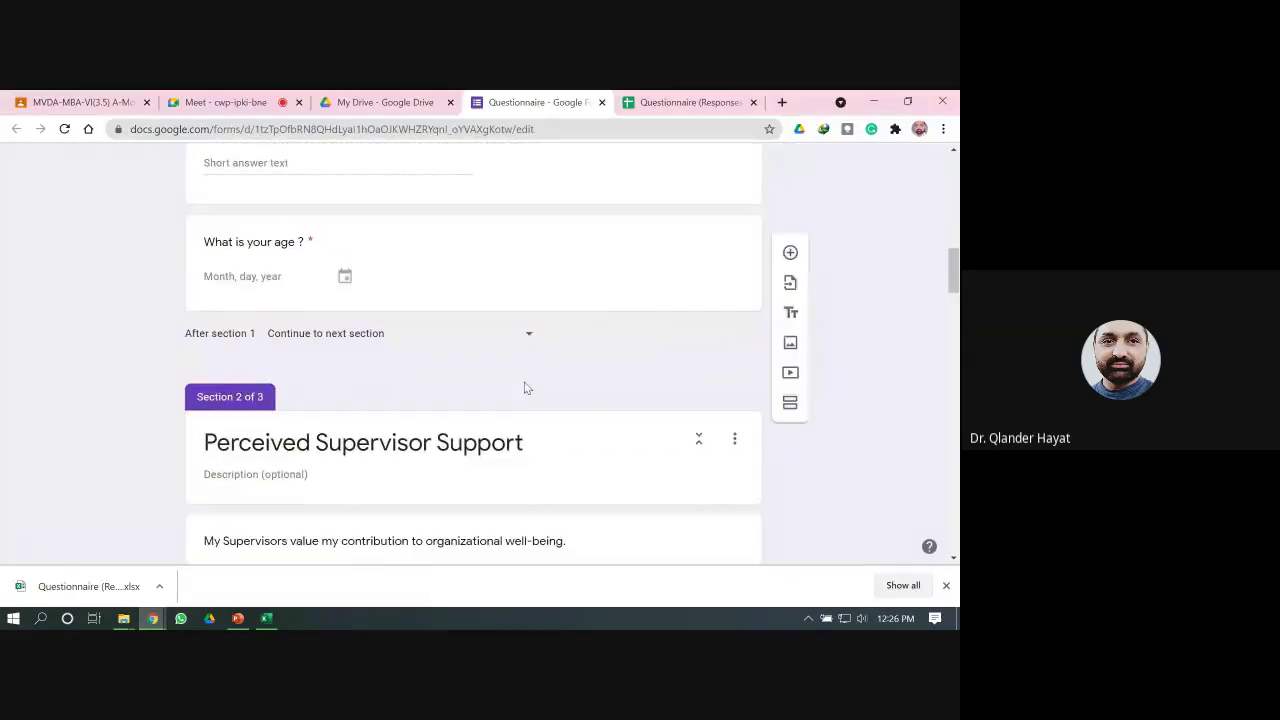
{"action": "scroll", "coordinate": [525, 386], "scroll_direction": "down", "scroll_amount": 2}
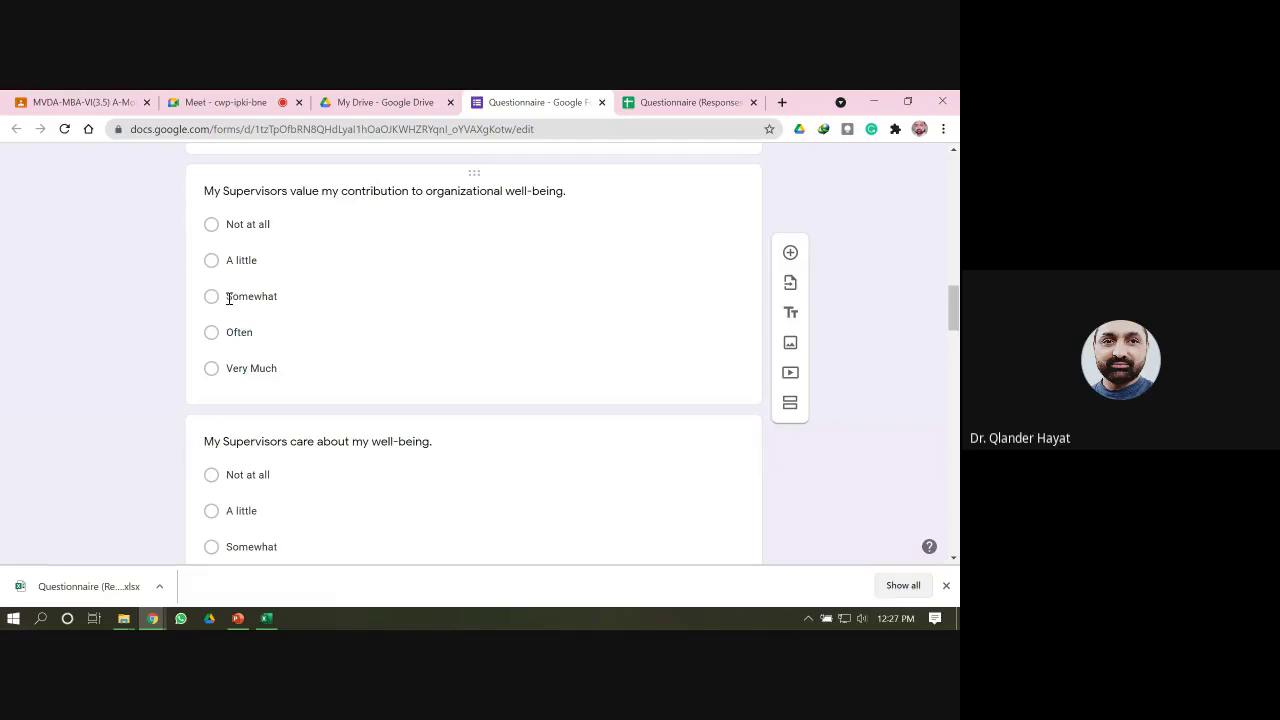
{"action": "left_click", "coordinate": [266, 618]}
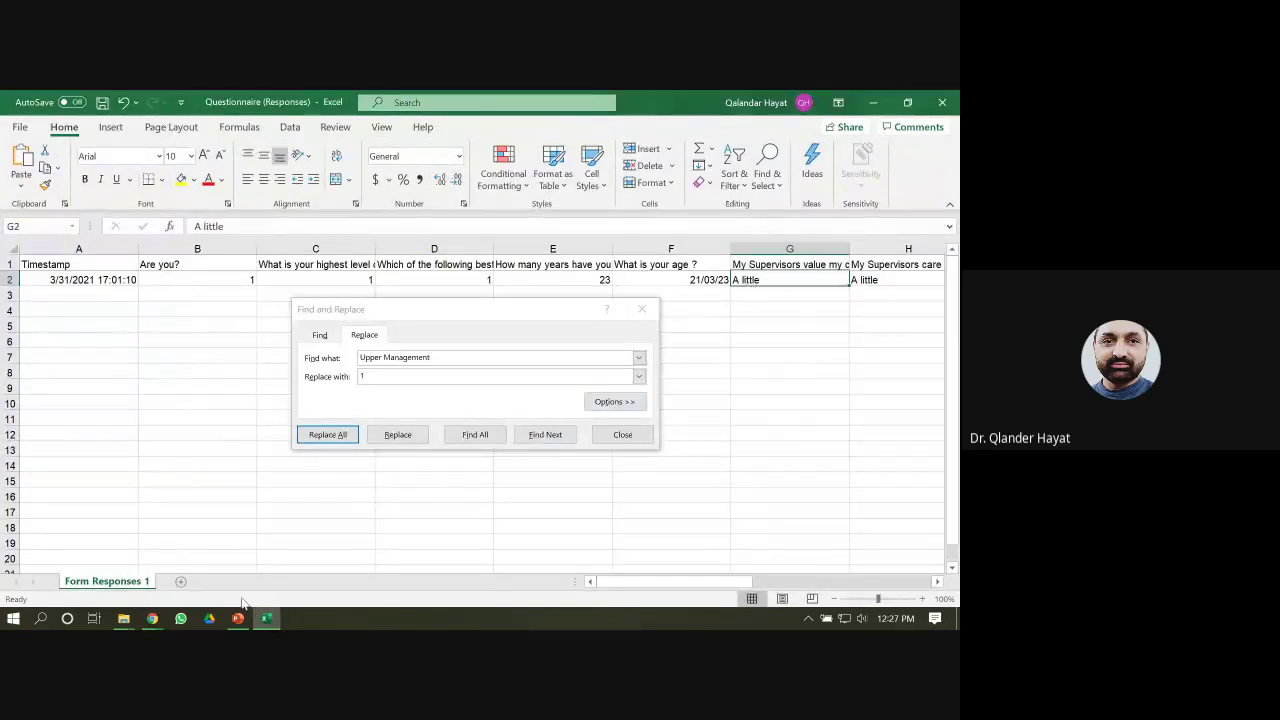
{"action": "left_click", "coordinate": [155, 618]}
{"action": "left_click", "coordinate": [141, 548]}
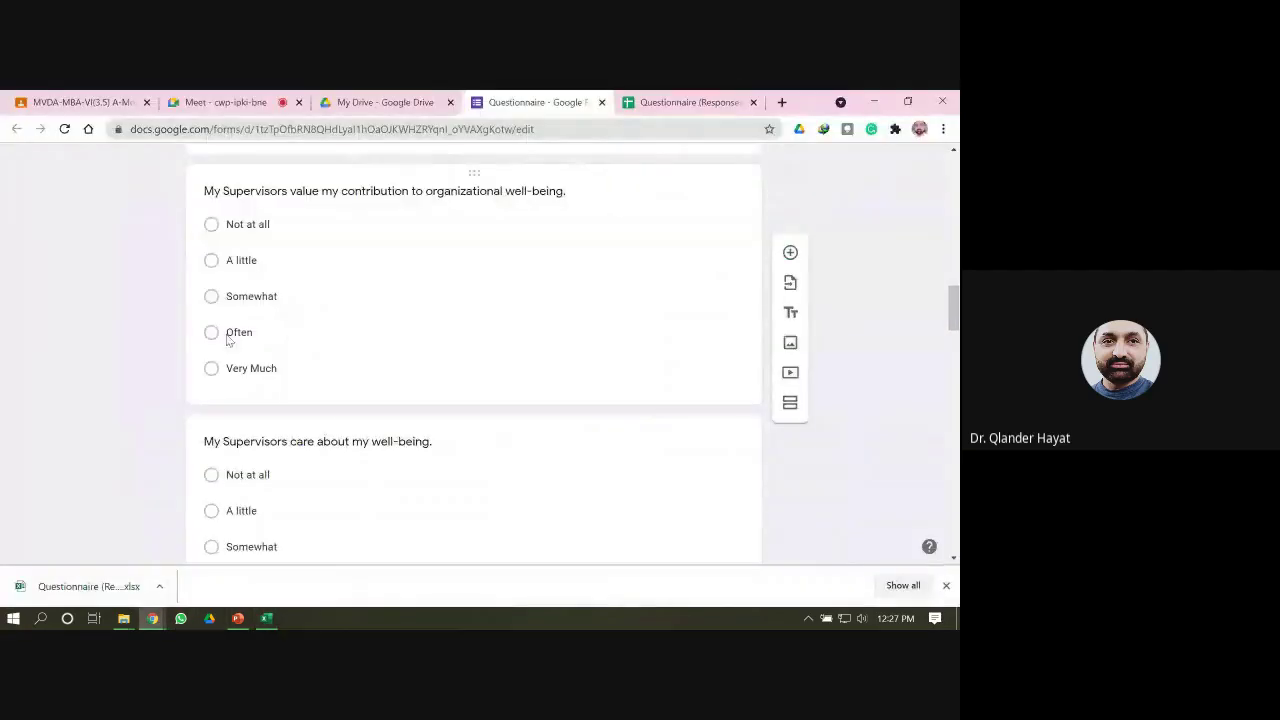
{"action": "left_click", "coordinate": [267, 619]}
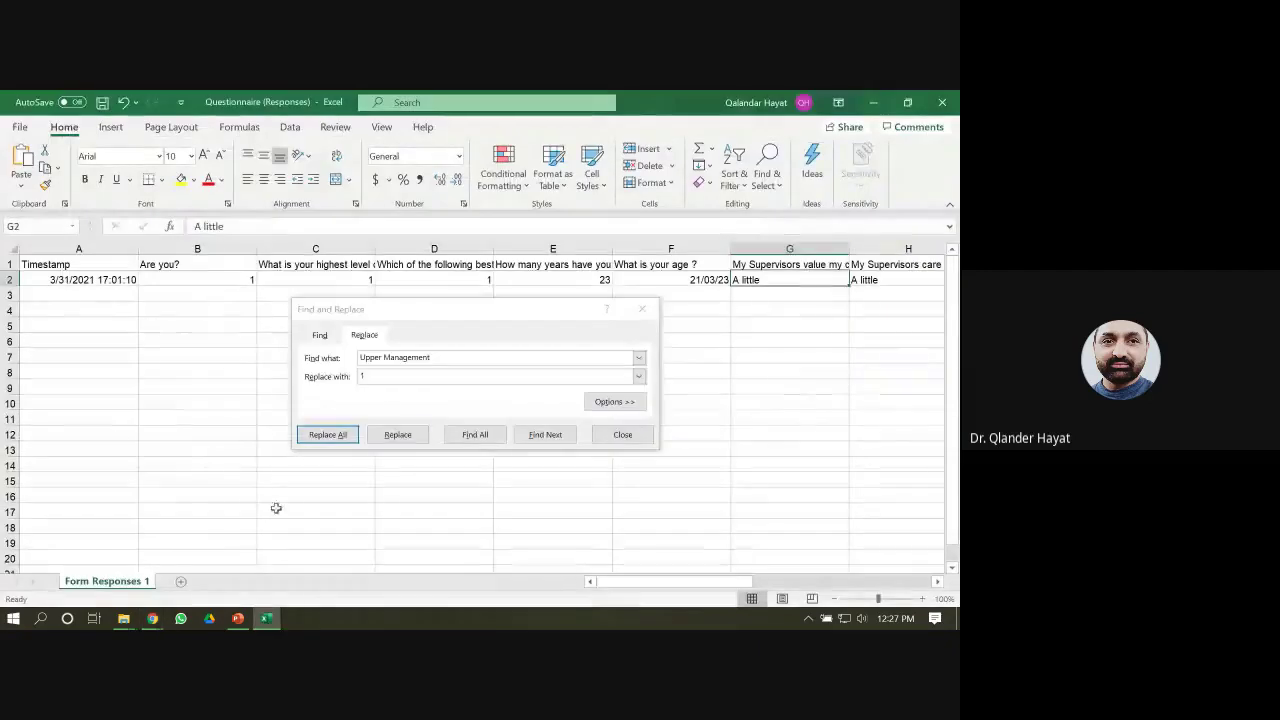
- Replace all "A little" answers, copied from cell G2, with 2 and check the remaining supervisor-support columns
{"action": "double_click", "coordinate": [760, 280]}
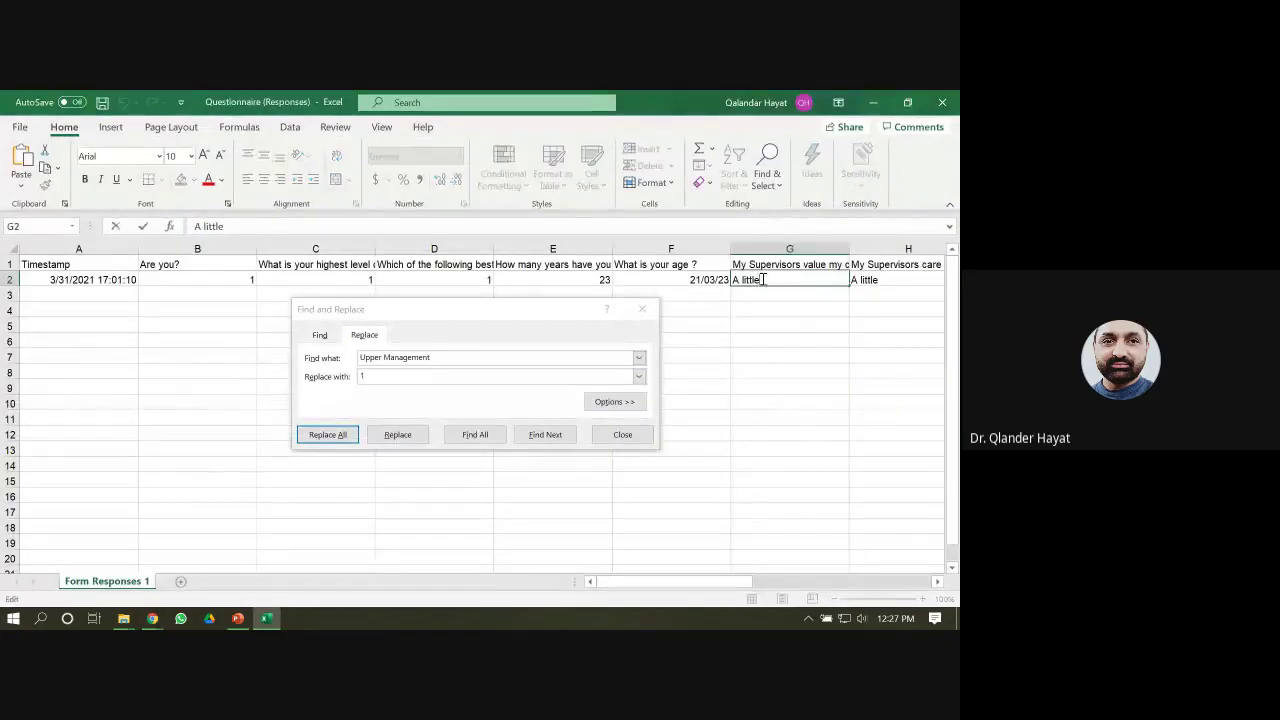
{"action": "left_click_drag", "start_coordinate": [760, 280], "coordinate": [742, 281]}
{"action": "right_click", "coordinate": [742, 281]}
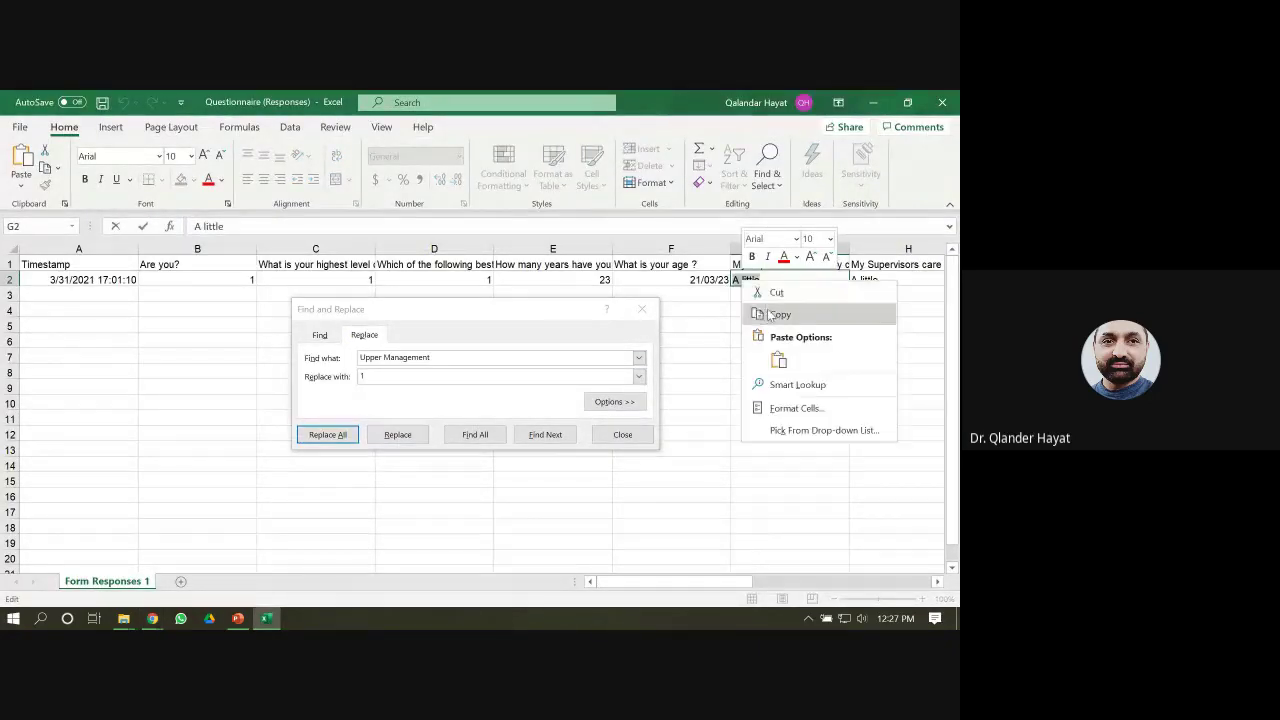
{"action": "left_click", "coordinate": [771, 314]}
{"action": "left_click", "coordinate": [320, 360]}
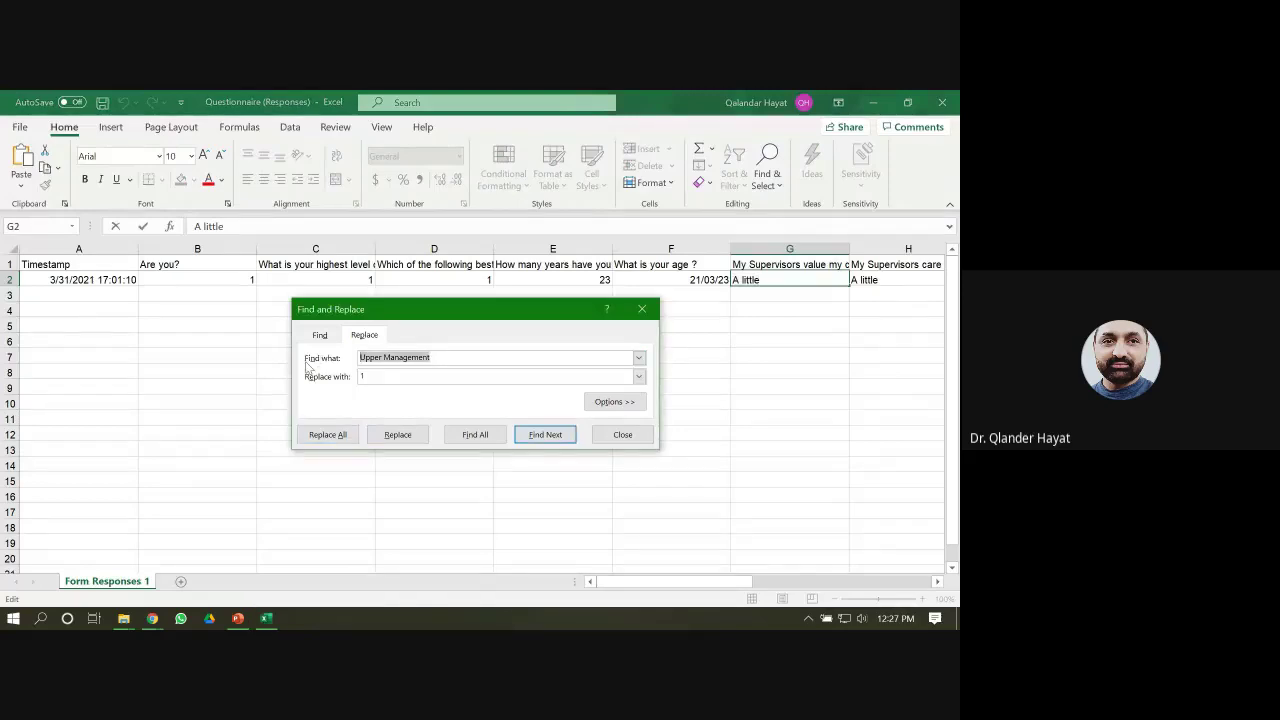
{"action": "key", "text": "ctrl+v"}
{"action": "left_click", "coordinate": [366, 378]}
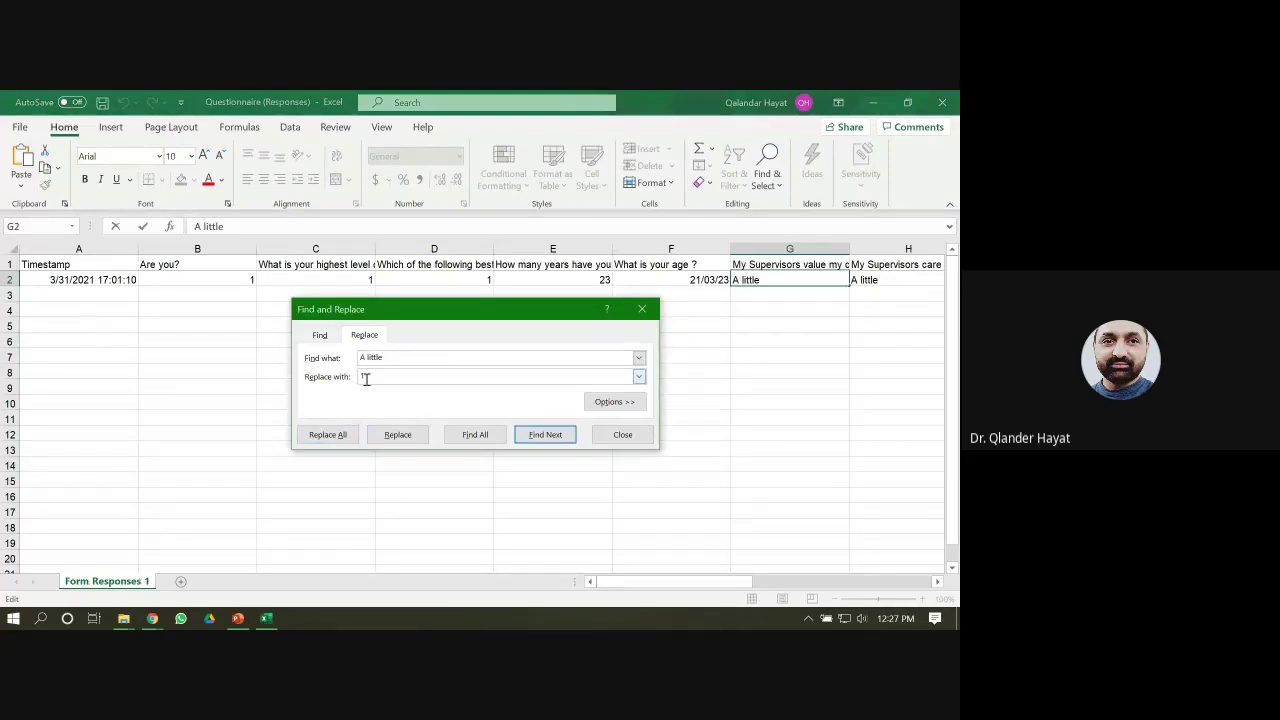
{"action": "type", "text": "2"}
{"action": "left_click", "coordinate": [330, 435]}
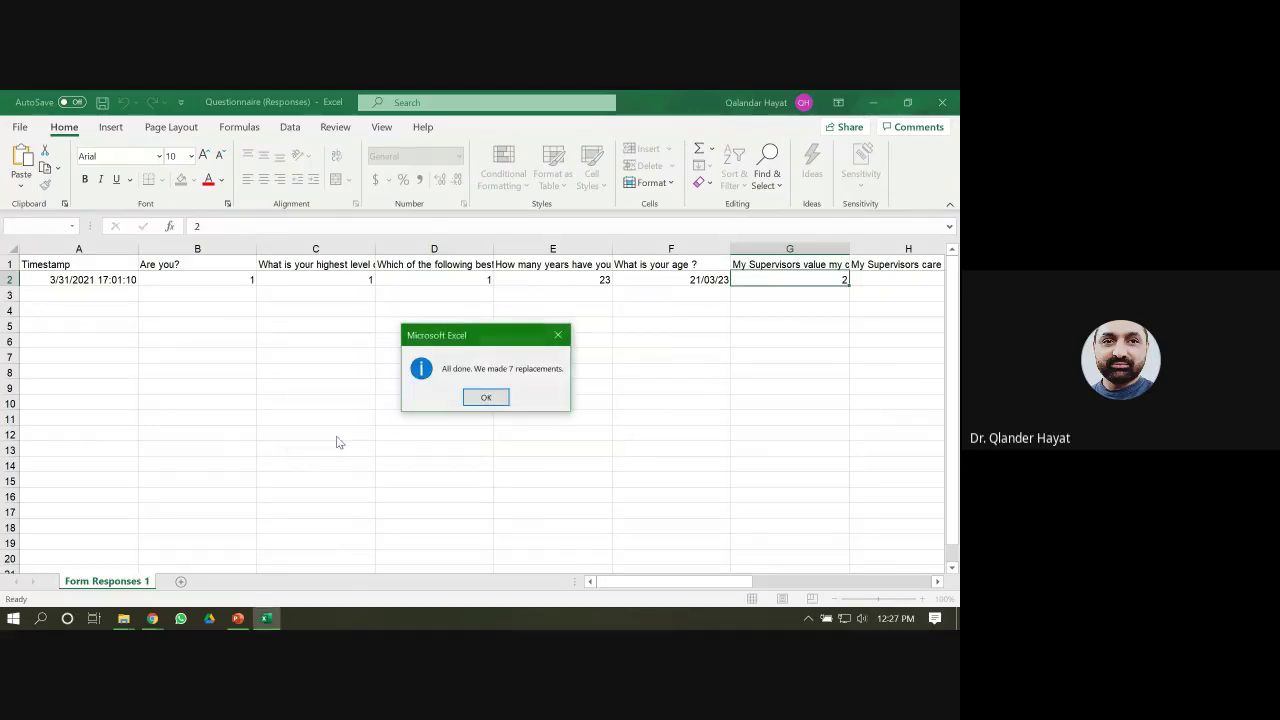
{"action": "left_click", "coordinate": [486, 397]}
{"action": "left_click", "coordinate": [618, 432]}
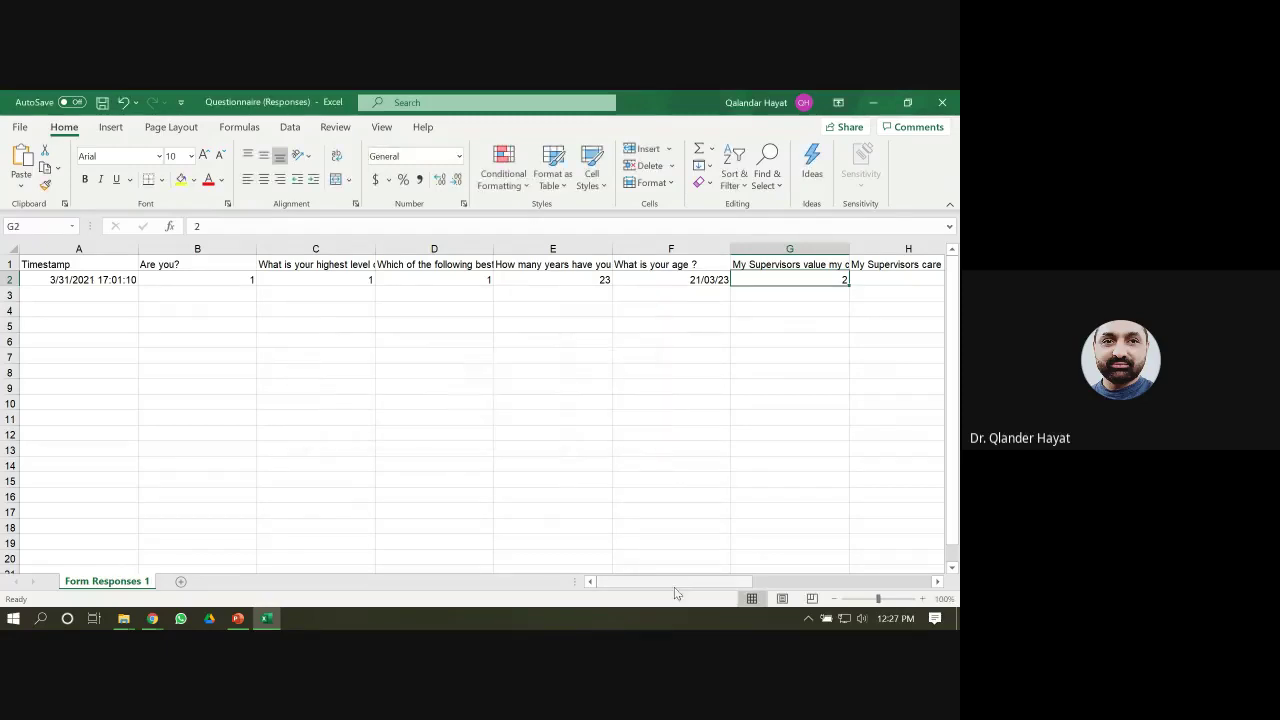
{"action": "left_click_drag", "start_coordinate": [674, 583], "coordinate": [800, 573]}
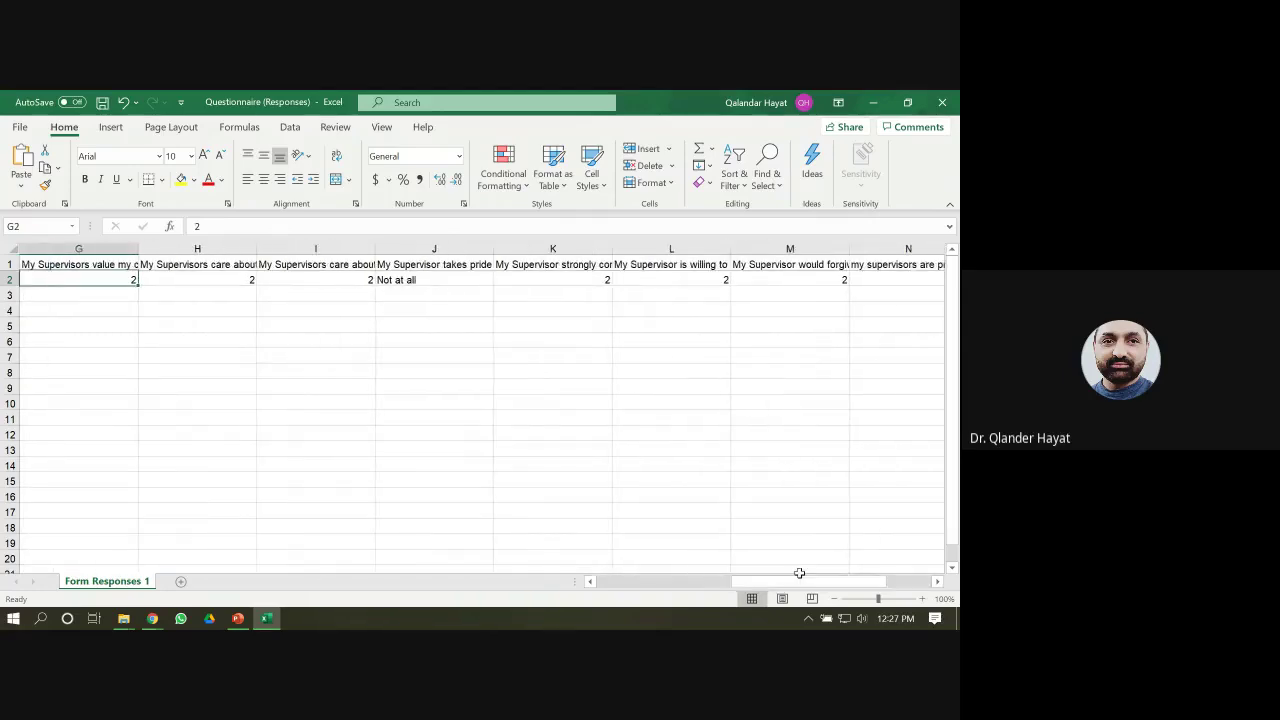
- Select the "Not at all" answer in J2, check the supervisor question's option order in the Chrome form, and return to Excel
{"action": "key", "text": "ctrl+f"}
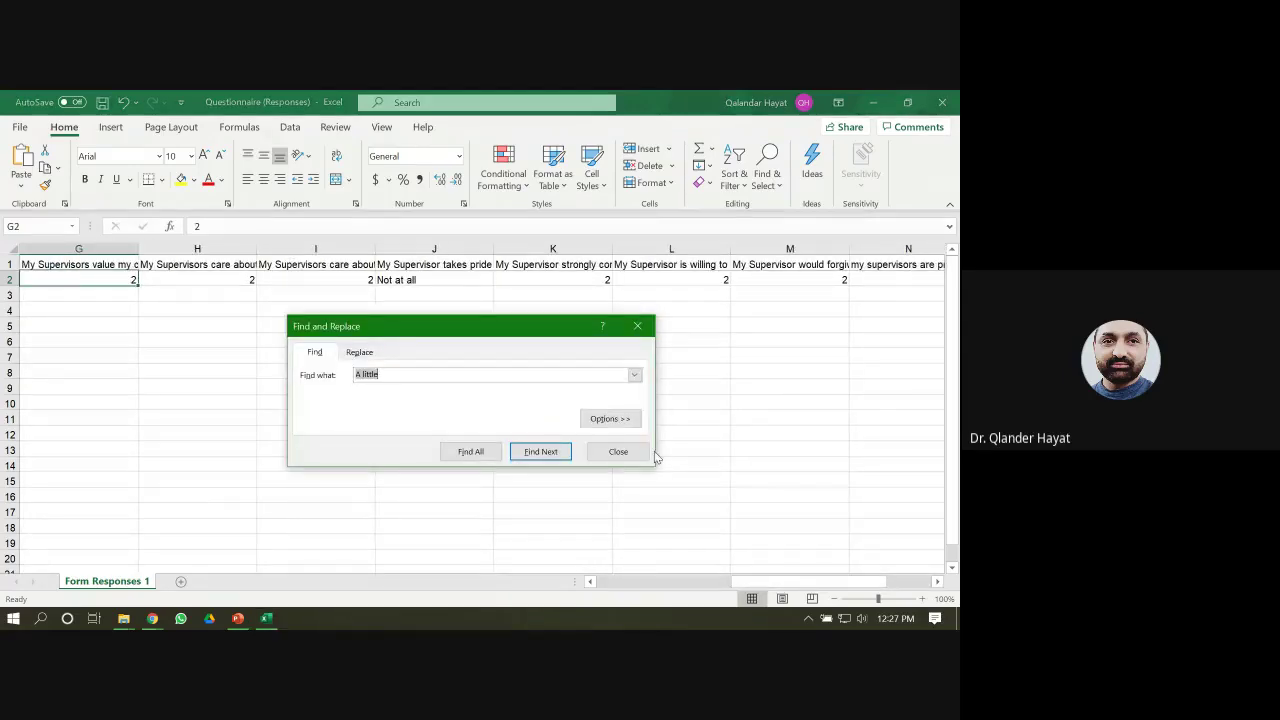
{"action": "left_click", "coordinate": [622, 448]}
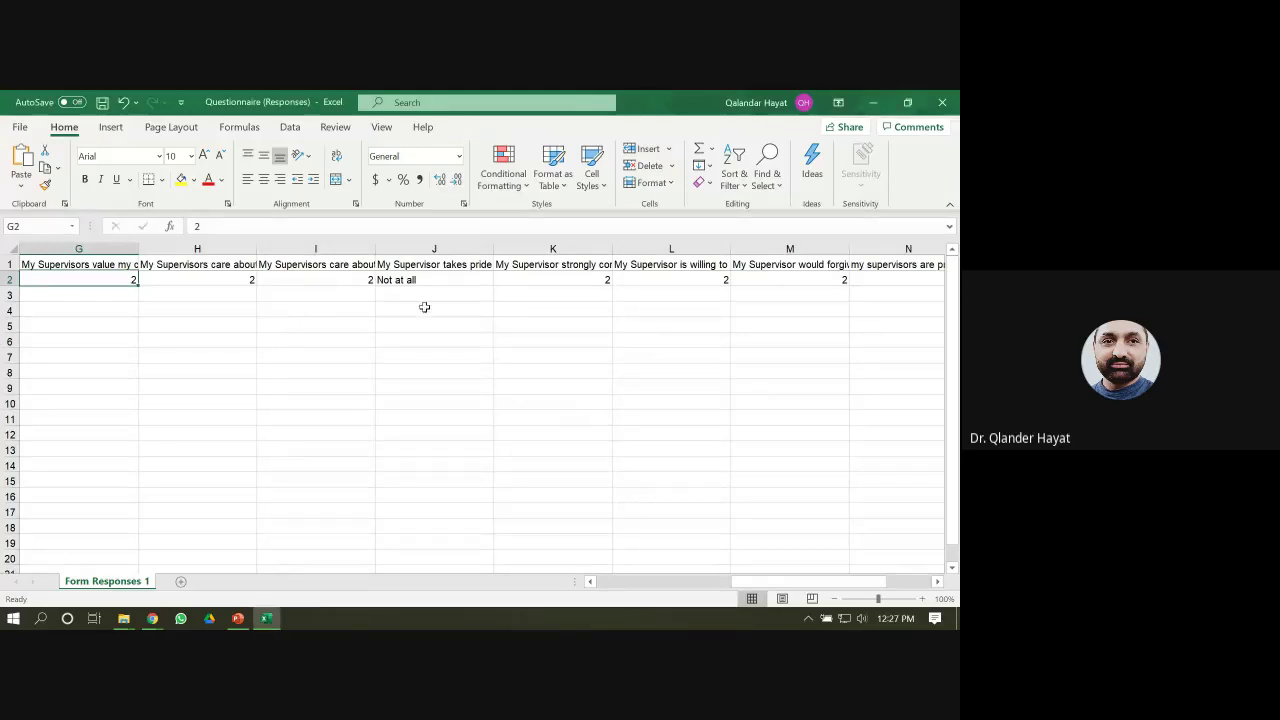
{"action": "left_click", "coordinate": [425, 279]}
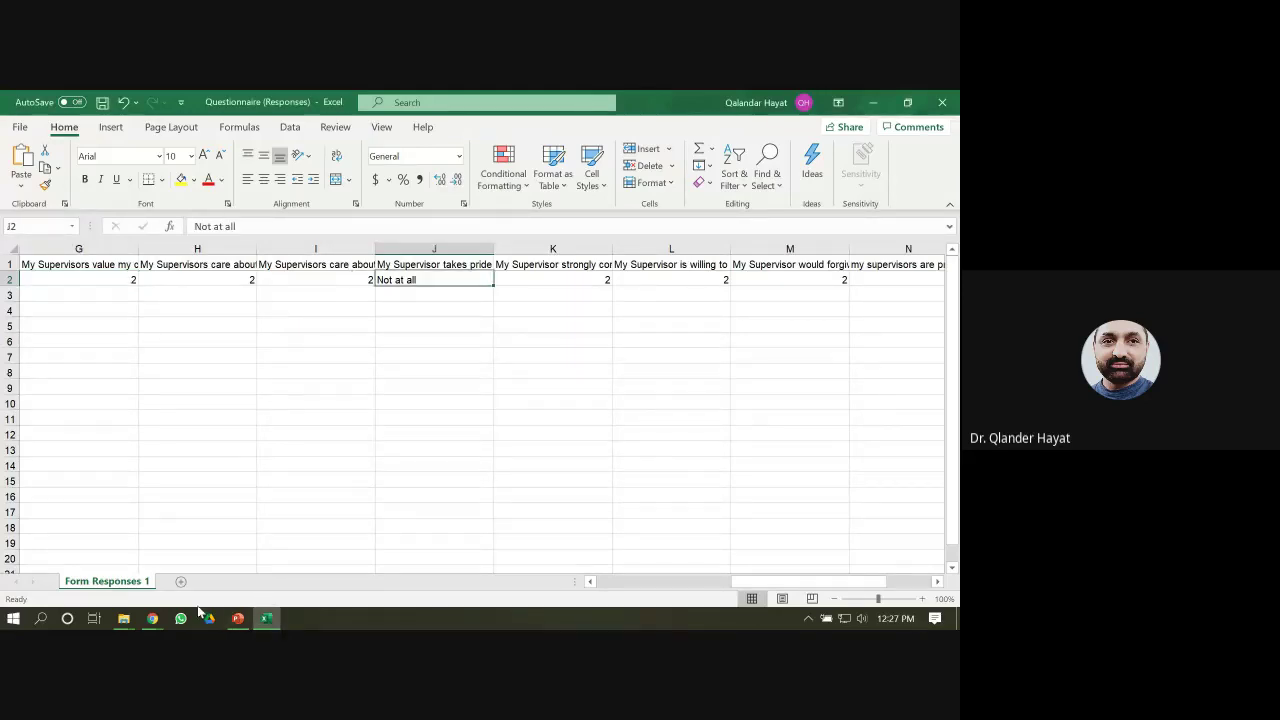
{"action": "left_click", "coordinate": [116, 556]}
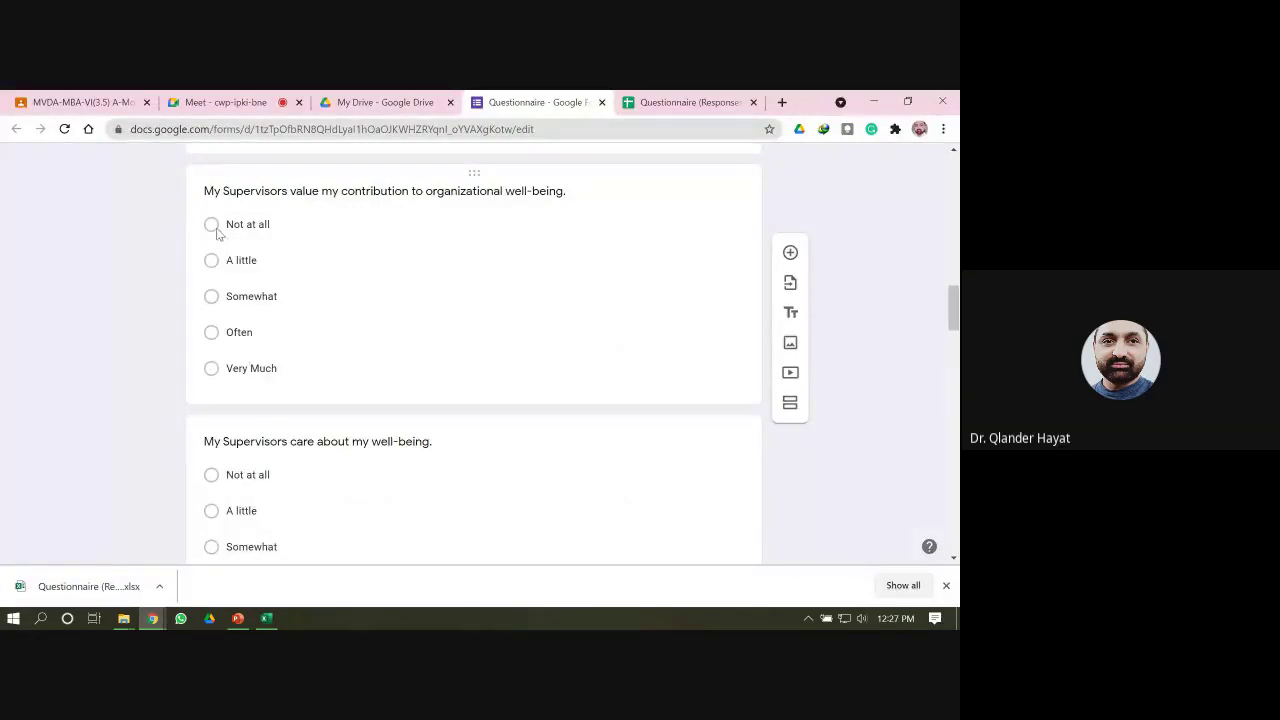
{"action": "left_click", "coordinate": [266, 618]}
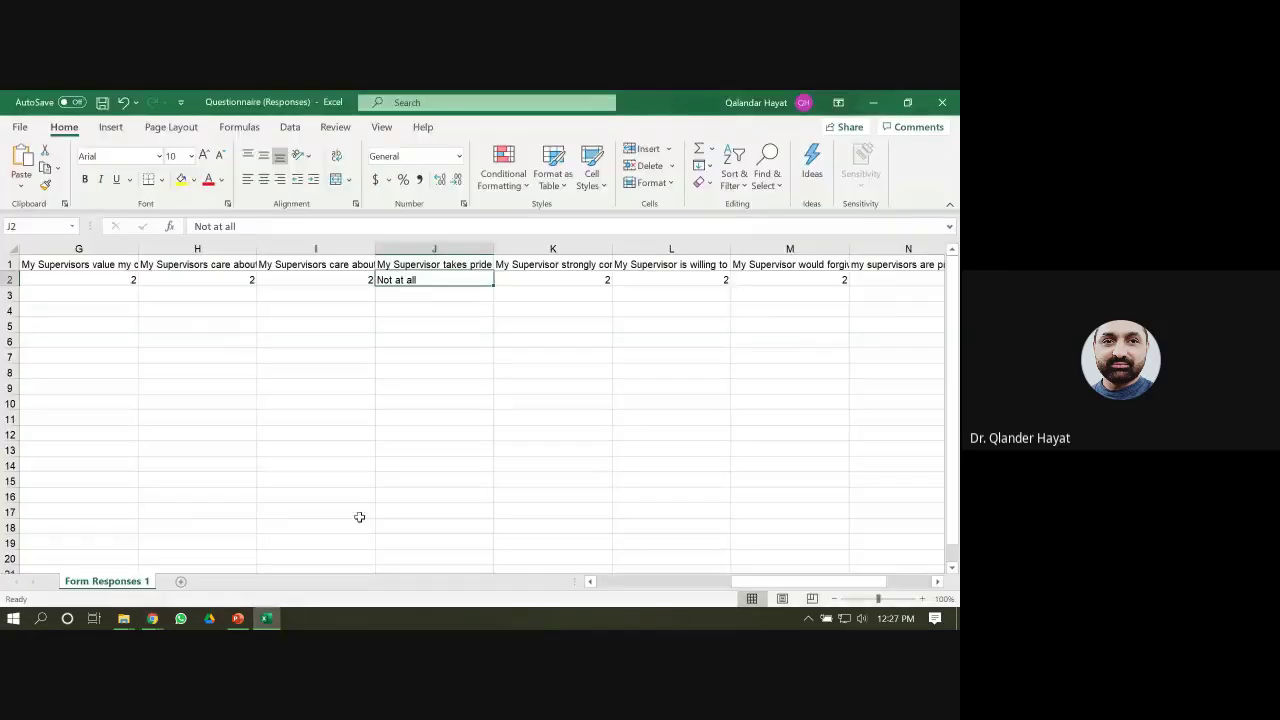
- Replace all "Not at all" answers, copied from cell J2, with 1
{"action": "double_click", "coordinate": [418, 280]}
{"action": "left_click_drag", "start_coordinate": [418, 280], "coordinate": [379, 280]}
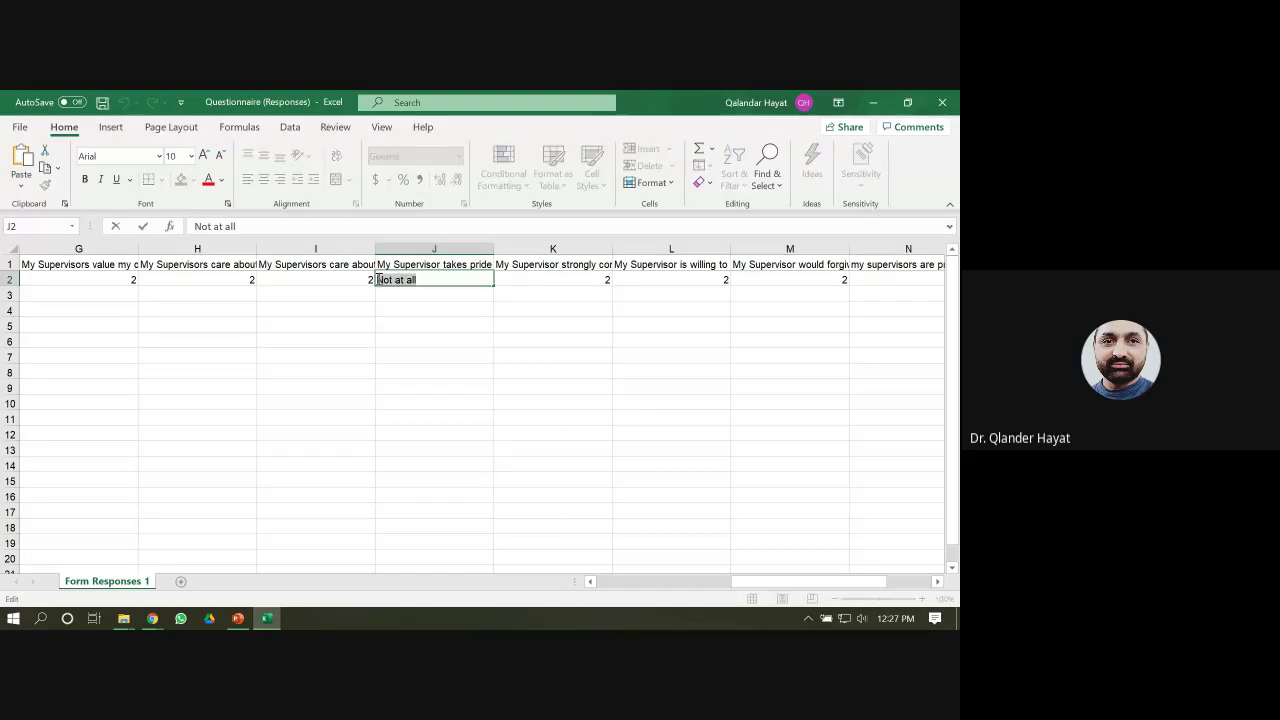
{"action": "right_click", "coordinate": [380, 280]}
{"action": "left_click", "coordinate": [415, 311]}
{"action": "key", "text": "Escape"}
{"action": "key", "text": "ctrl+h"}
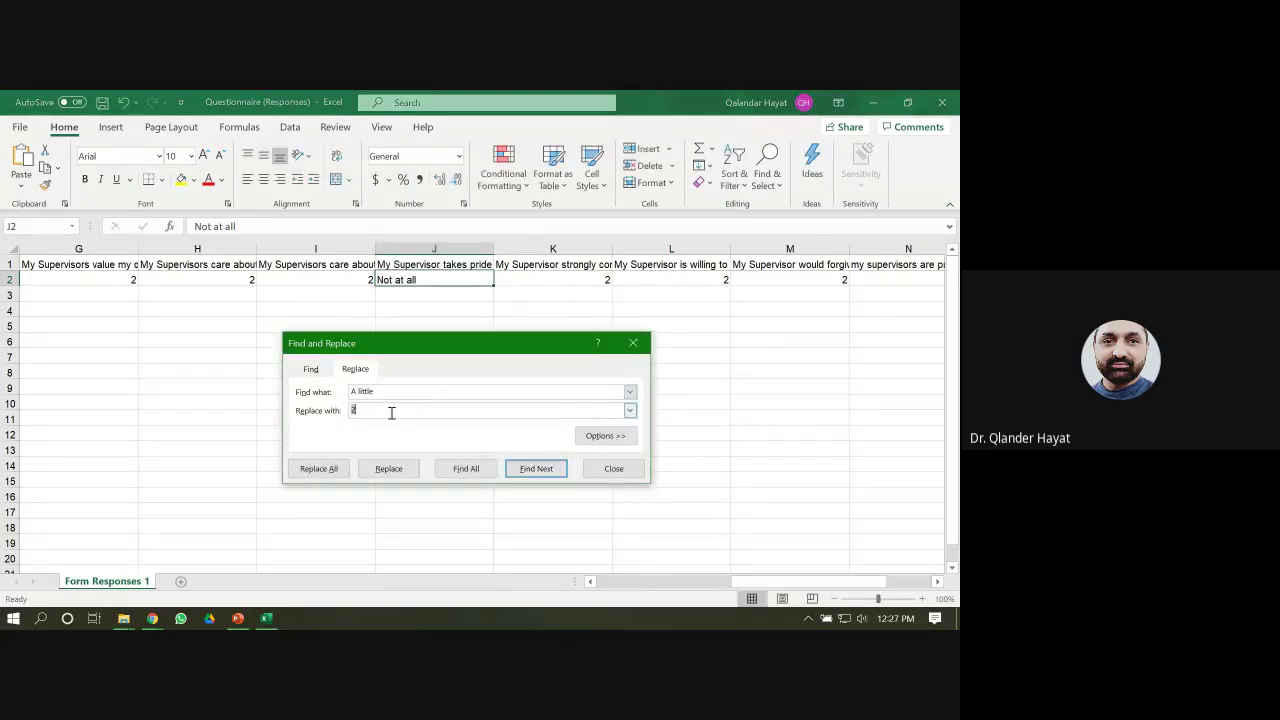
{"action": "left_click_drag", "start_coordinate": [383, 391], "coordinate": [344, 393]}
{"action": "key", "text": "ctrl+v"}
{"action": "type", "text": "1"}
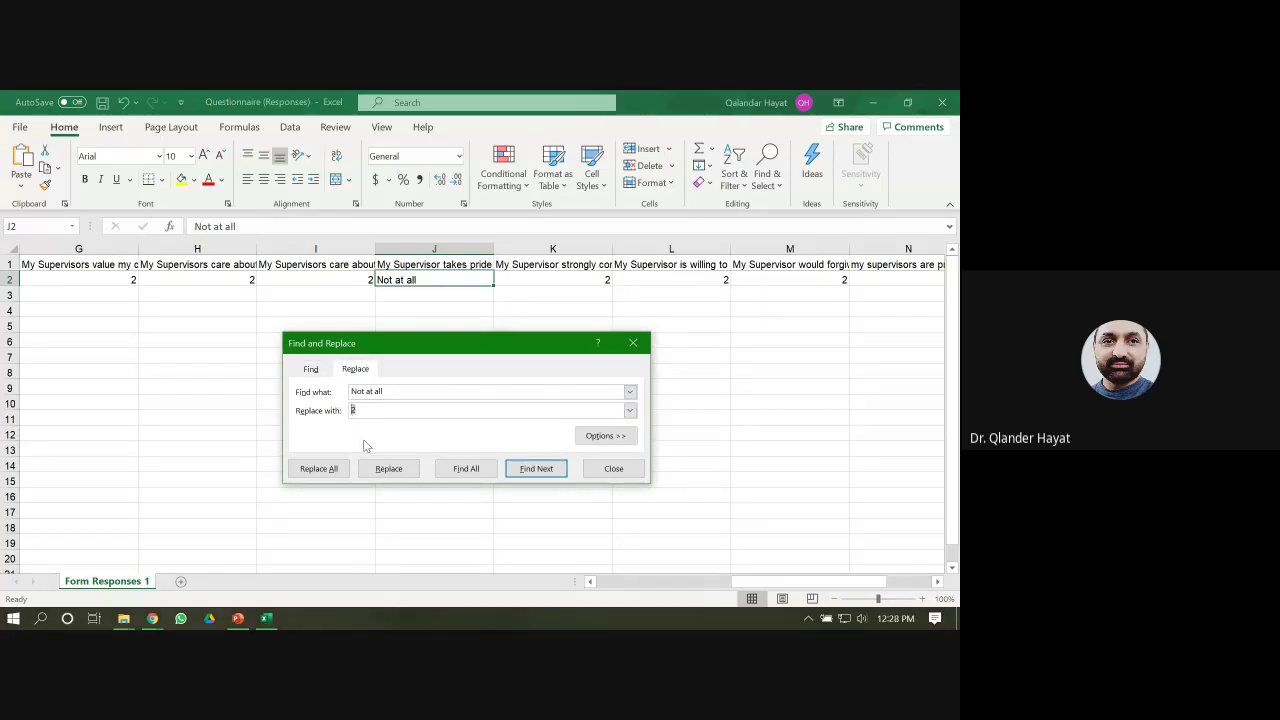
{"action": "left_click", "coordinate": [319, 469]}
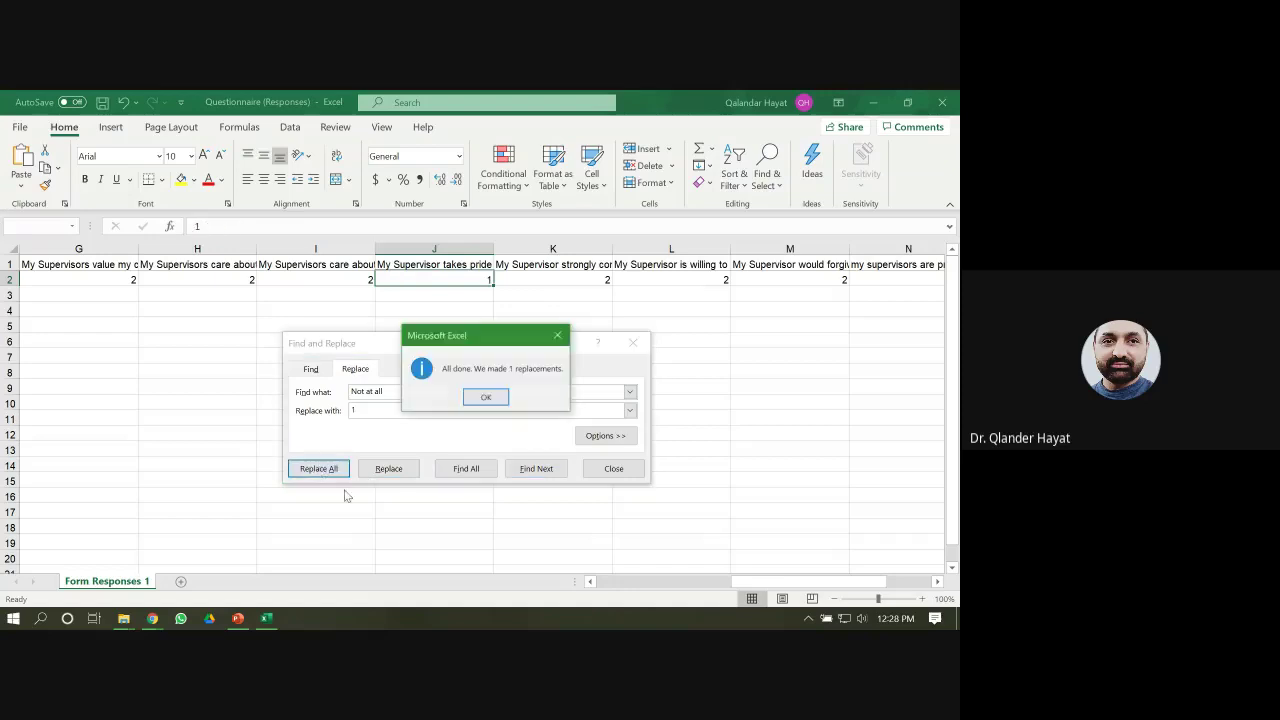
{"action": "left_click", "coordinate": [484, 397]}
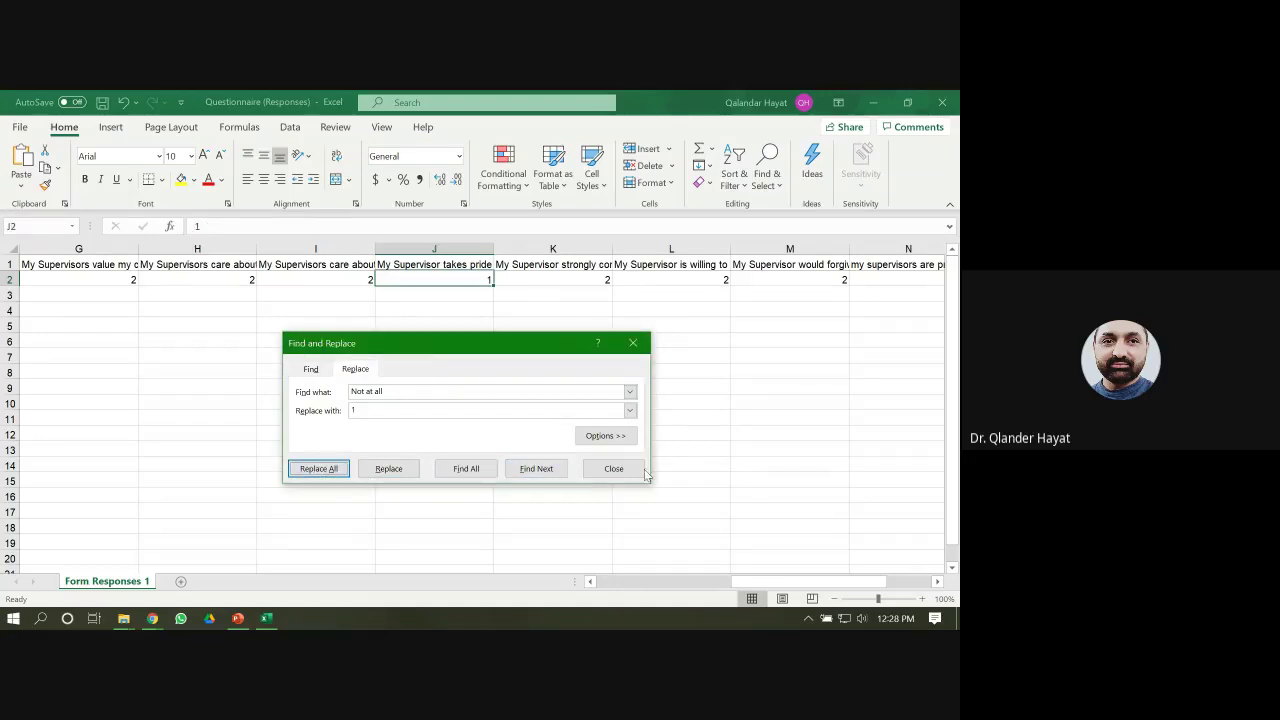
{"action": "left_click", "coordinate": [612, 468]}
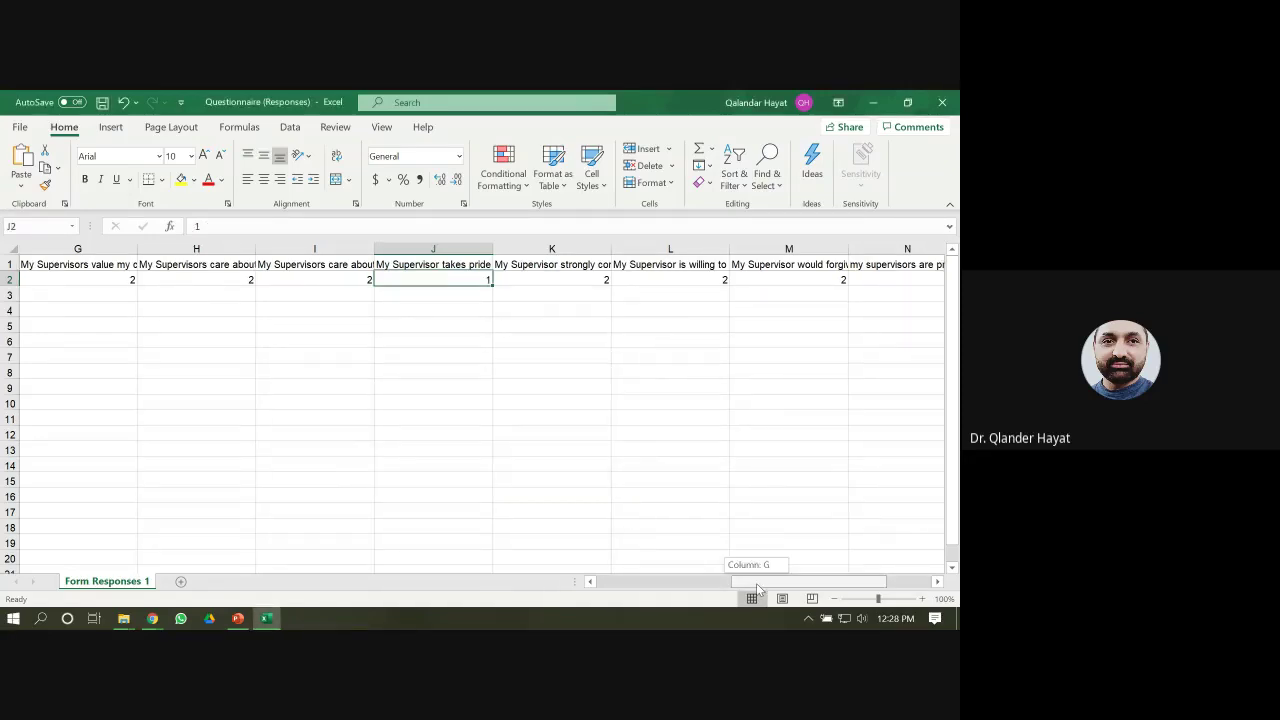
- Select answer O2, check the options of "Purposely did your work incorrectly?" in the Chrome form, and return to Excel
{"action": "scroll", "coordinate": [775, 323], "scroll_direction": "right", "scroll_amount": 2}
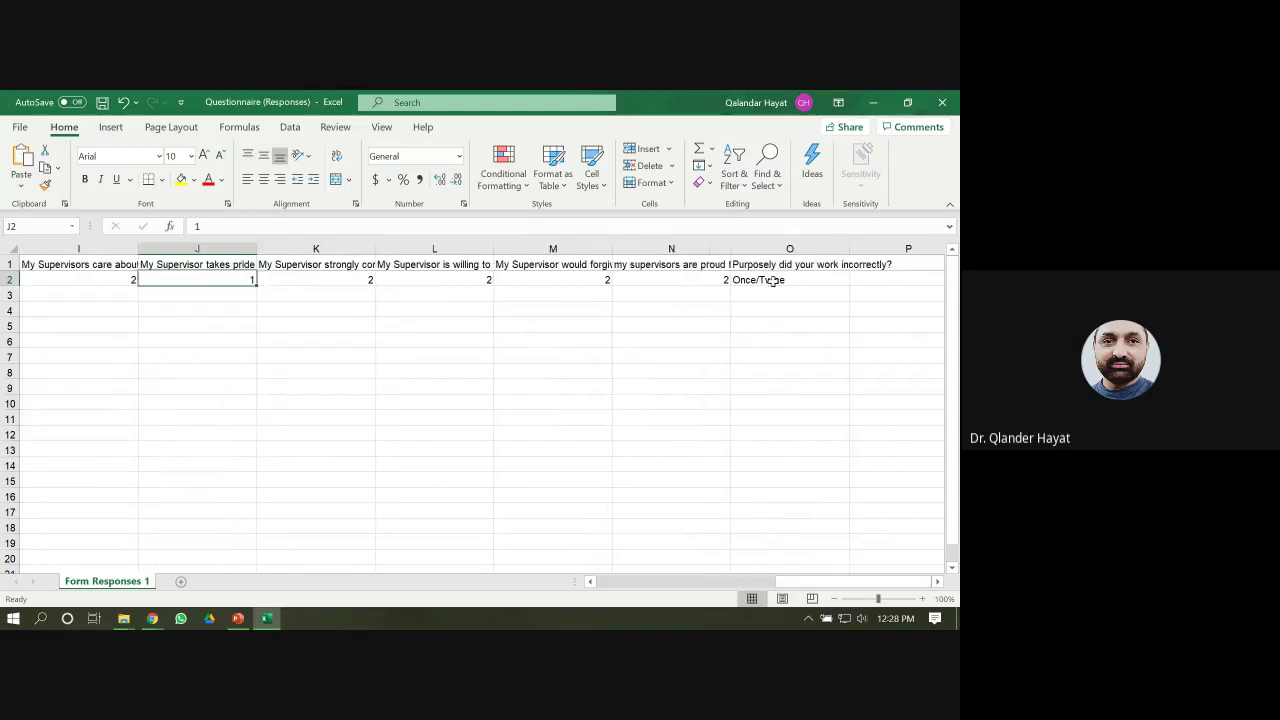
{"action": "left_click", "coordinate": [773, 281]}
{"action": "mouse_move", "coordinate": [150, 616]}
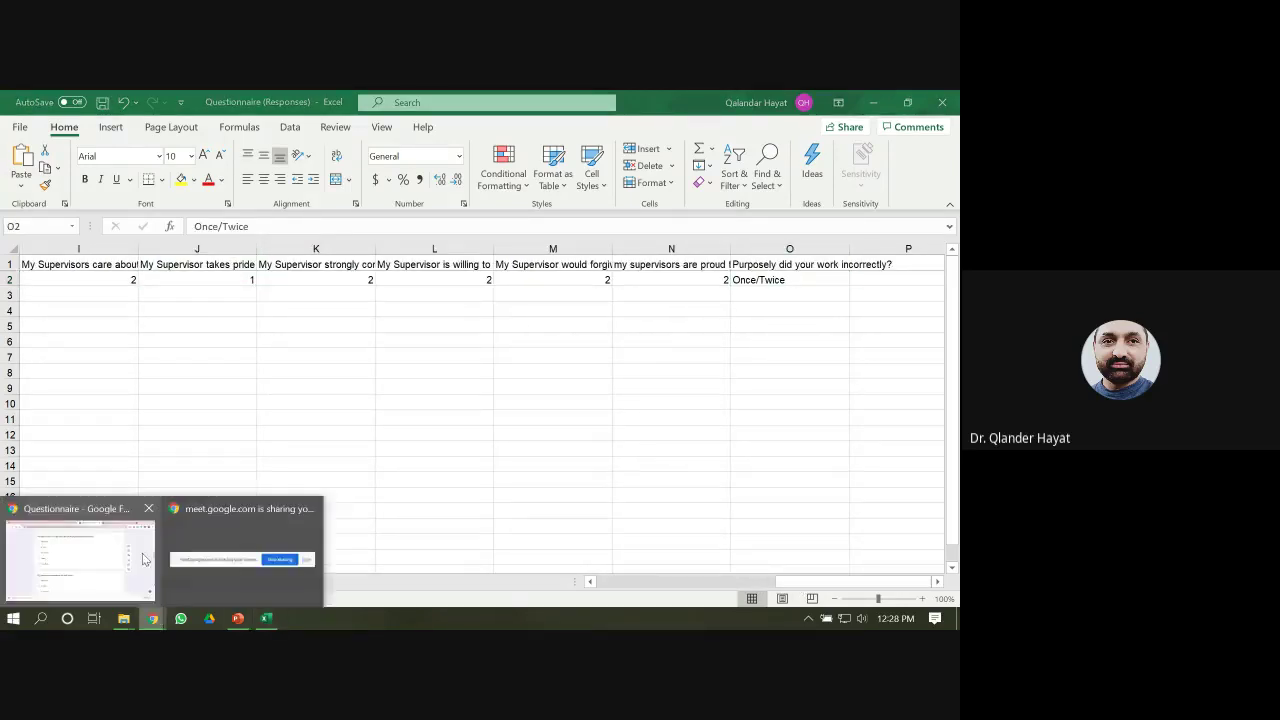
{"action": "left_click", "coordinate": [146, 545]}
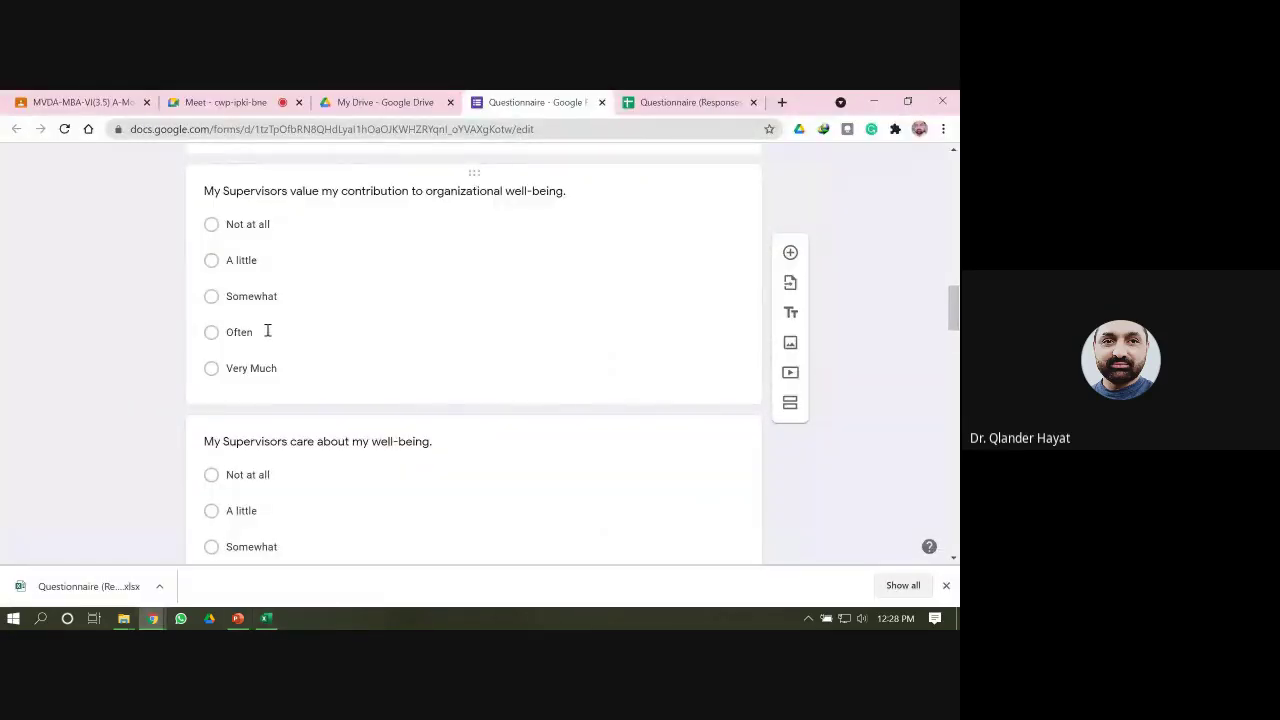
{"action": "scroll", "coordinate": [330, 380], "scroll_direction": "down", "scroll_amount": 12}
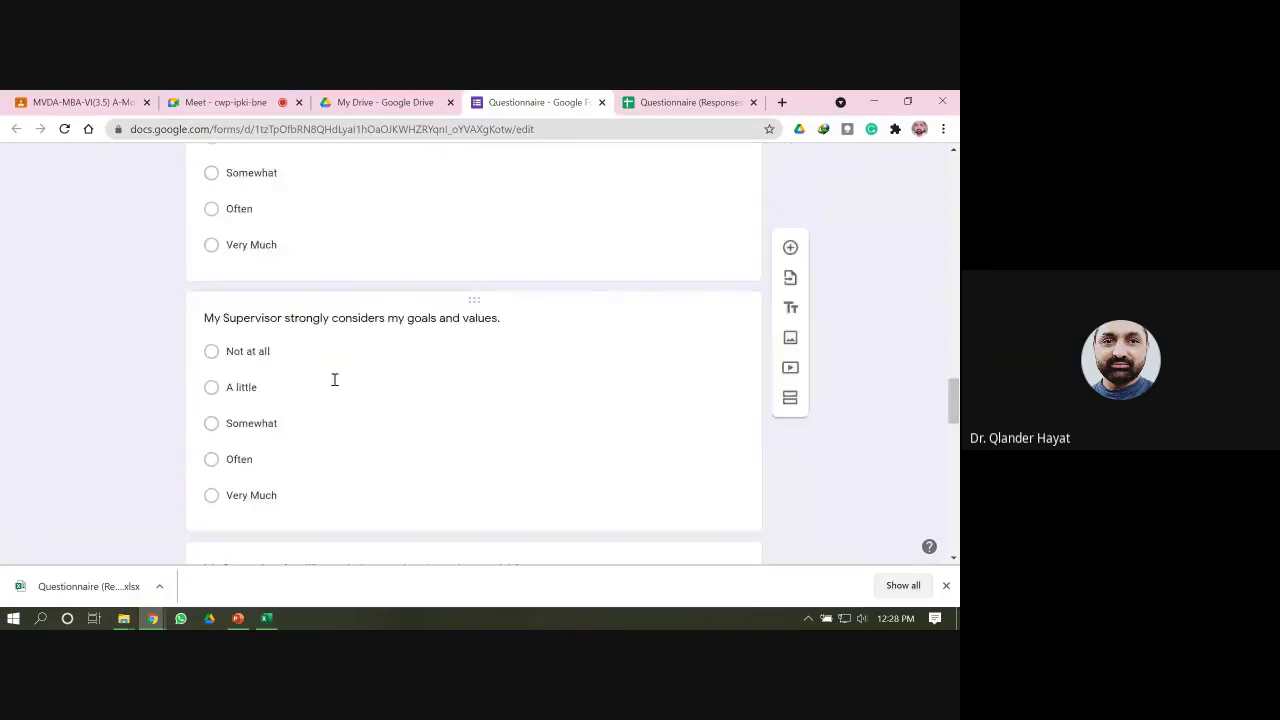
{"action": "scroll", "coordinate": [335, 385], "scroll_direction": "down", "scroll_amount": 10}
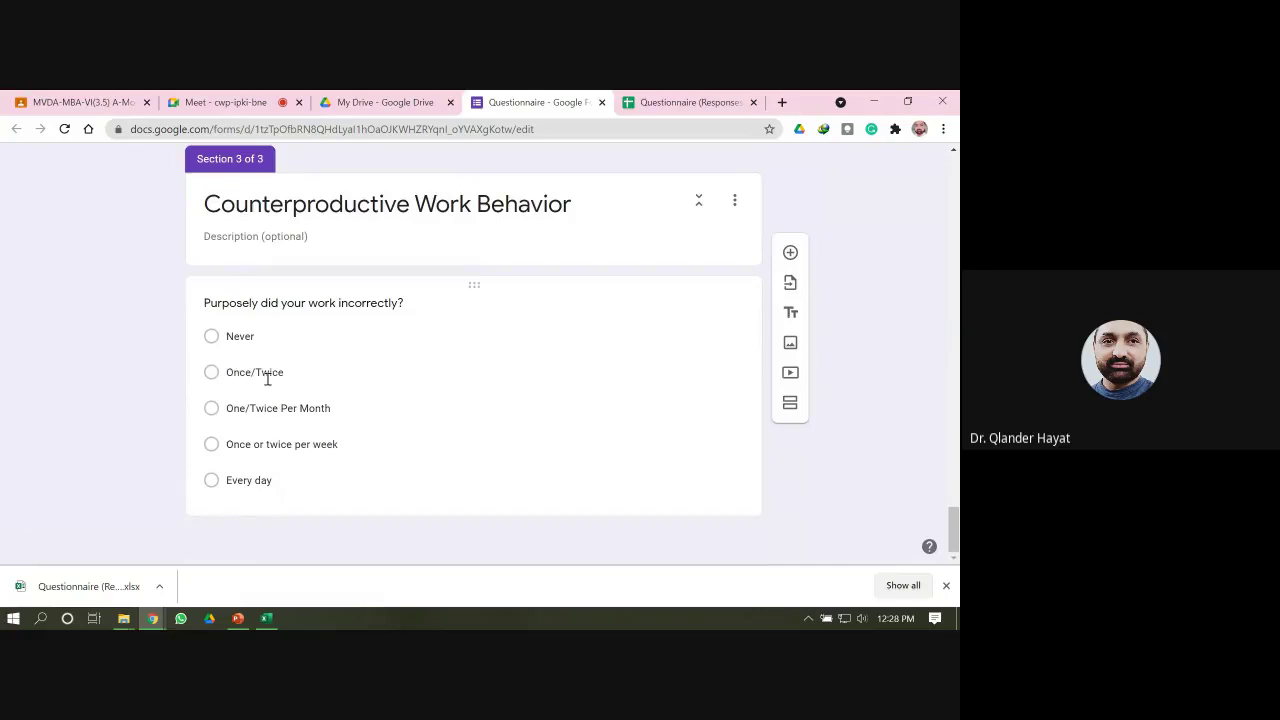
{"action": "left_click", "coordinate": [266, 618]}
- Replace all "Once/Twice" answers, copied from cell O2, with 2 and save the workbook
{"action": "double_click", "coordinate": [788, 280]}
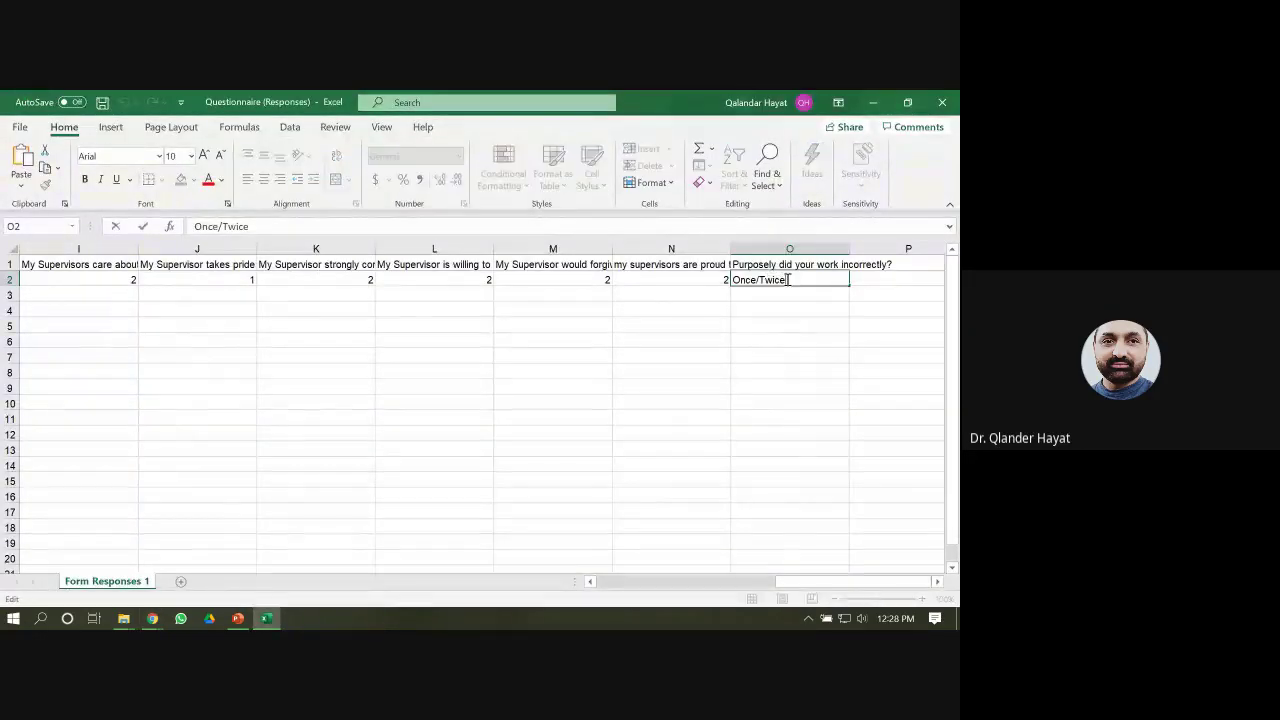
{"action": "left_click_drag", "start_coordinate": [792, 280], "coordinate": [729, 280]}
{"action": "right_click", "coordinate": [742, 278]}
{"action": "left_click", "coordinate": [774, 311]}
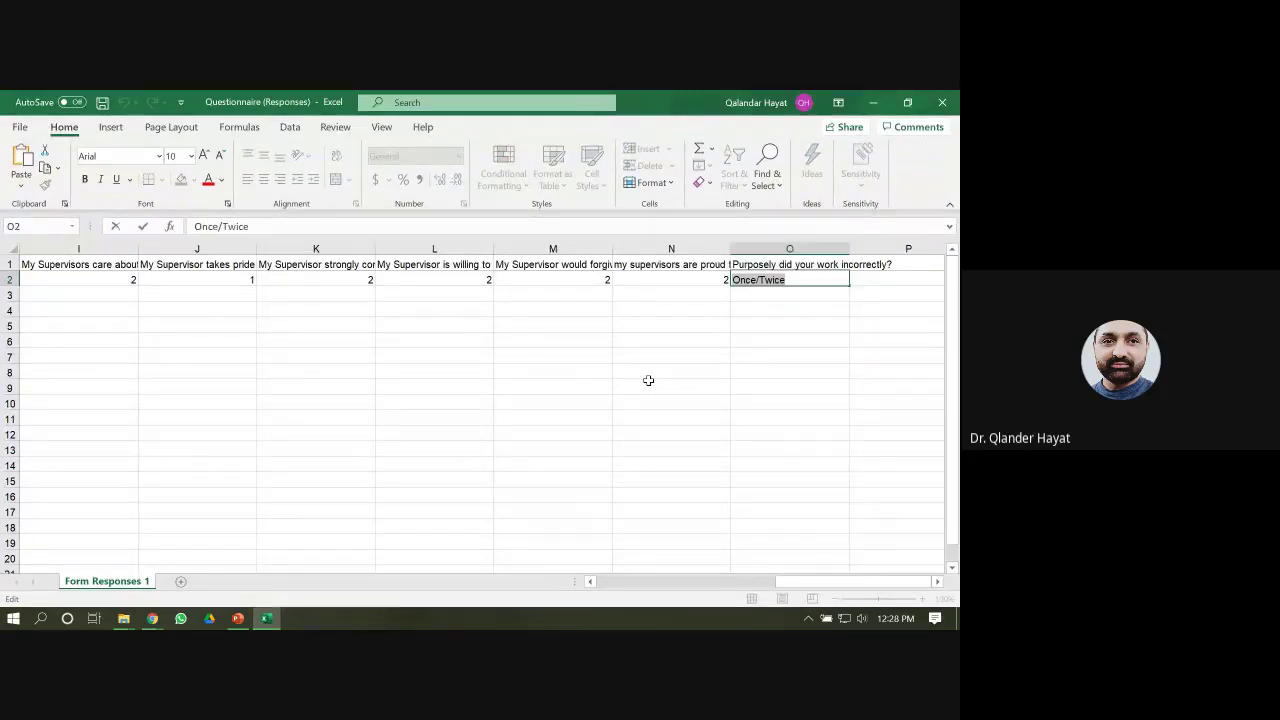
{"action": "key", "text": "Escape"}
{"action": "key", "text": "ctrl+h"}
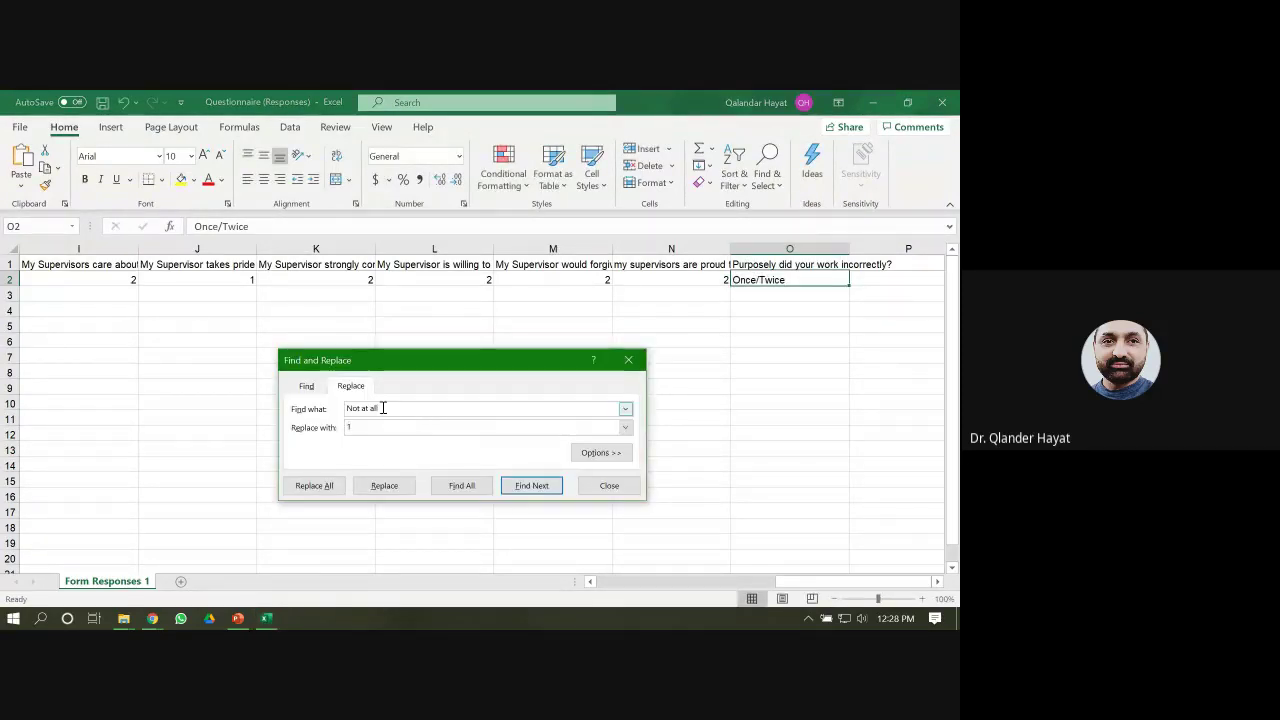
{"action": "key", "text": "ctrl+v"}
{"action": "left_click", "coordinate": [349, 426]}
{"action": "key", "text": "BackSpace"}
{"action": "type", "text": "2"}
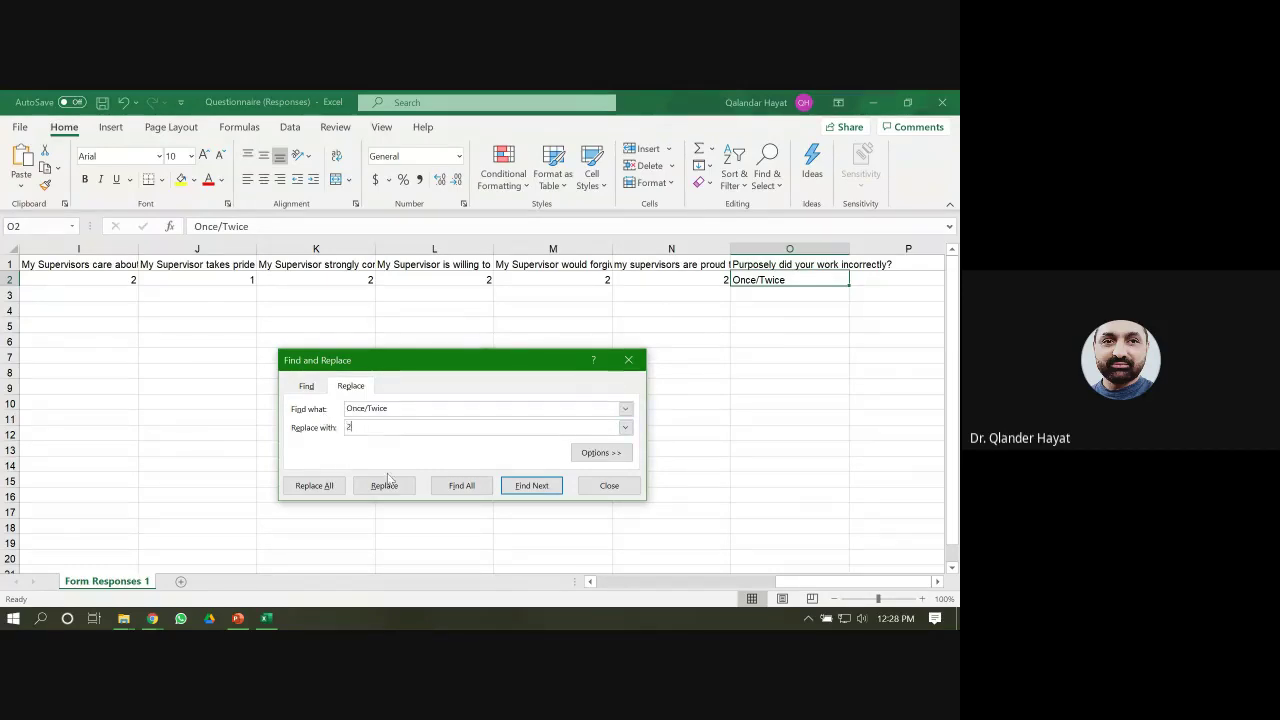
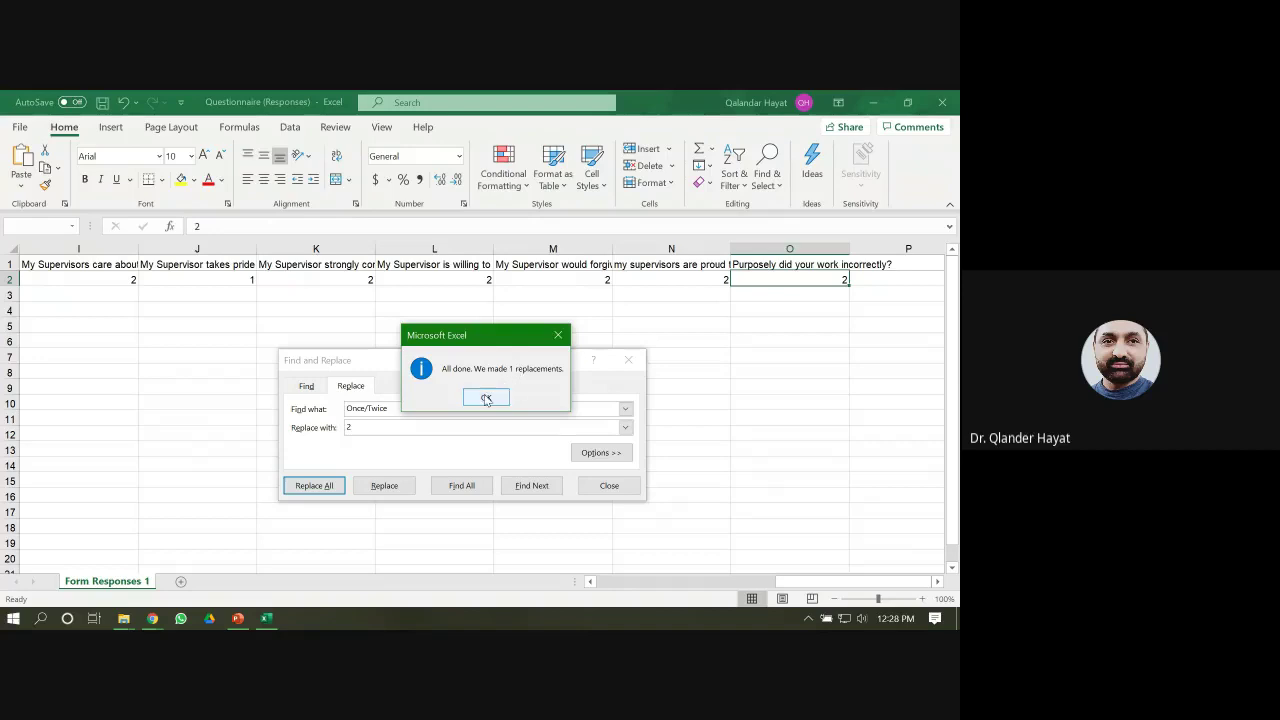
{"action": "left_click", "coordinate": [610, 486]}
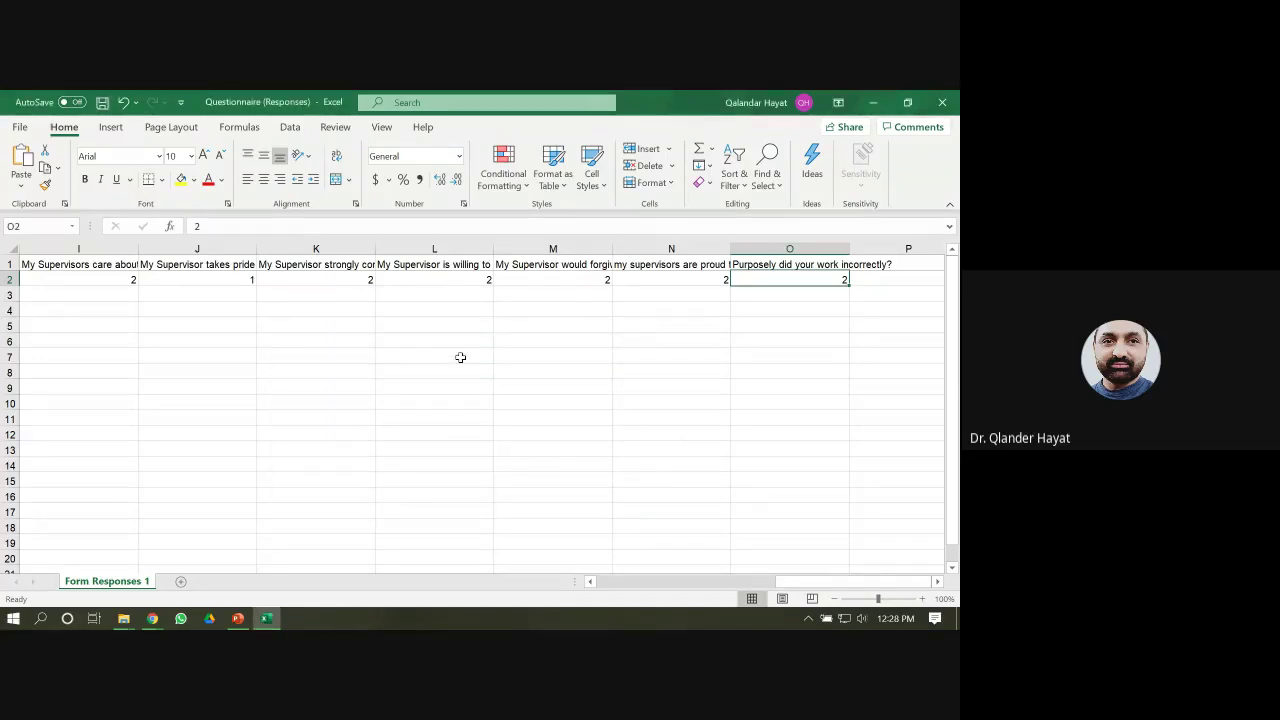
{"action": "left_click_drag", "start_coordinate": [796, 584], "coordinate": [606, 590]}
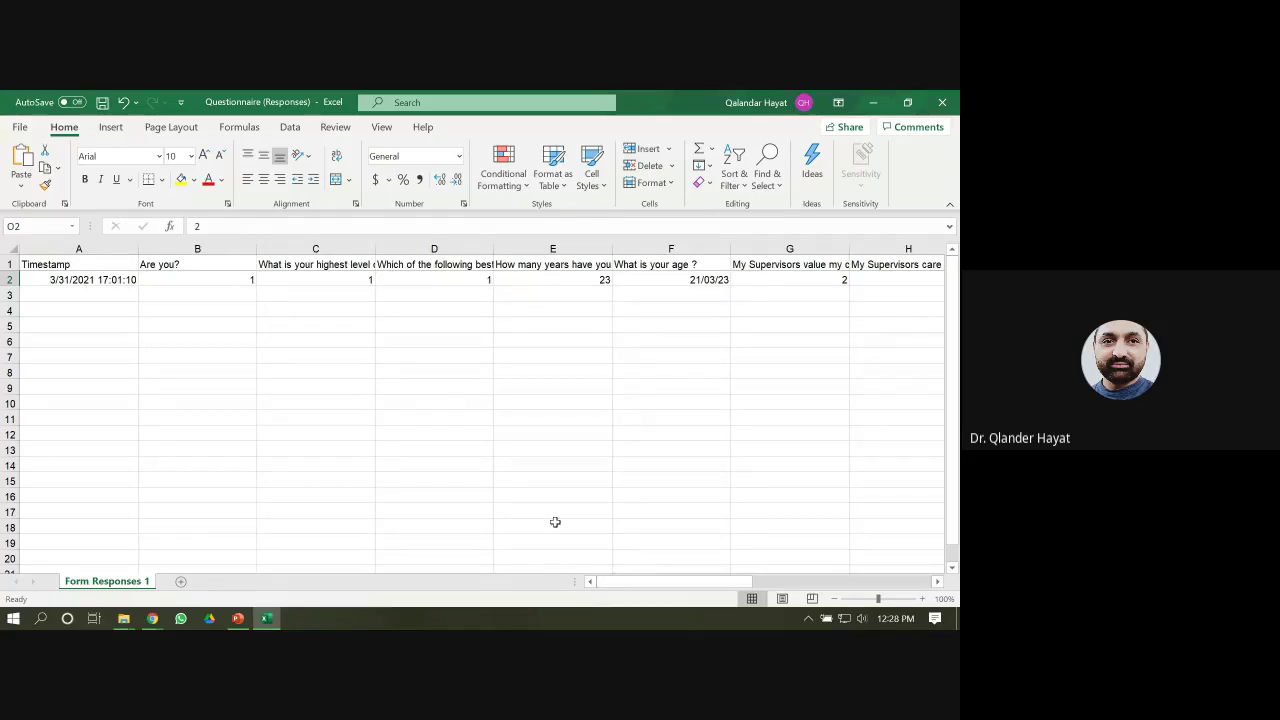
{"action": "left_click", "coordinate": [102, 103]}
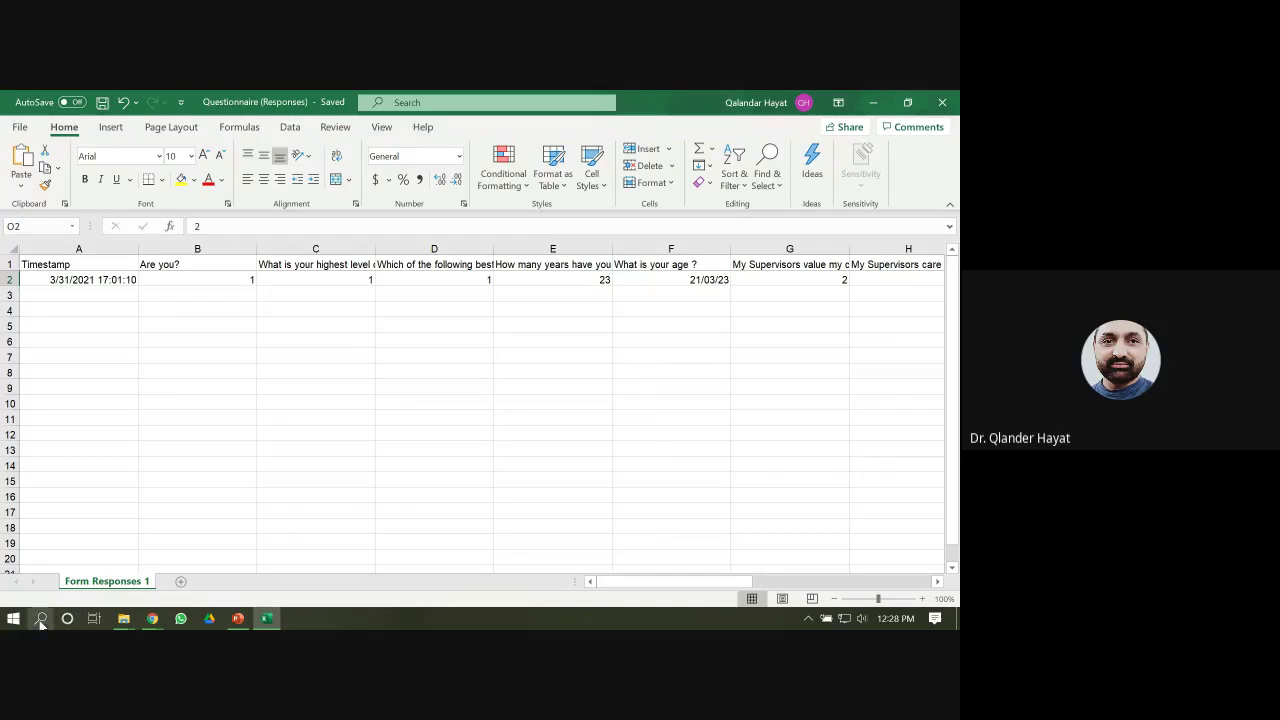
- Launch IBM SPSS Statistics 25 and dismiss its welcome dialog to reach the empty dataset
{"action": "left_click", "coordinate": [41, 619]}
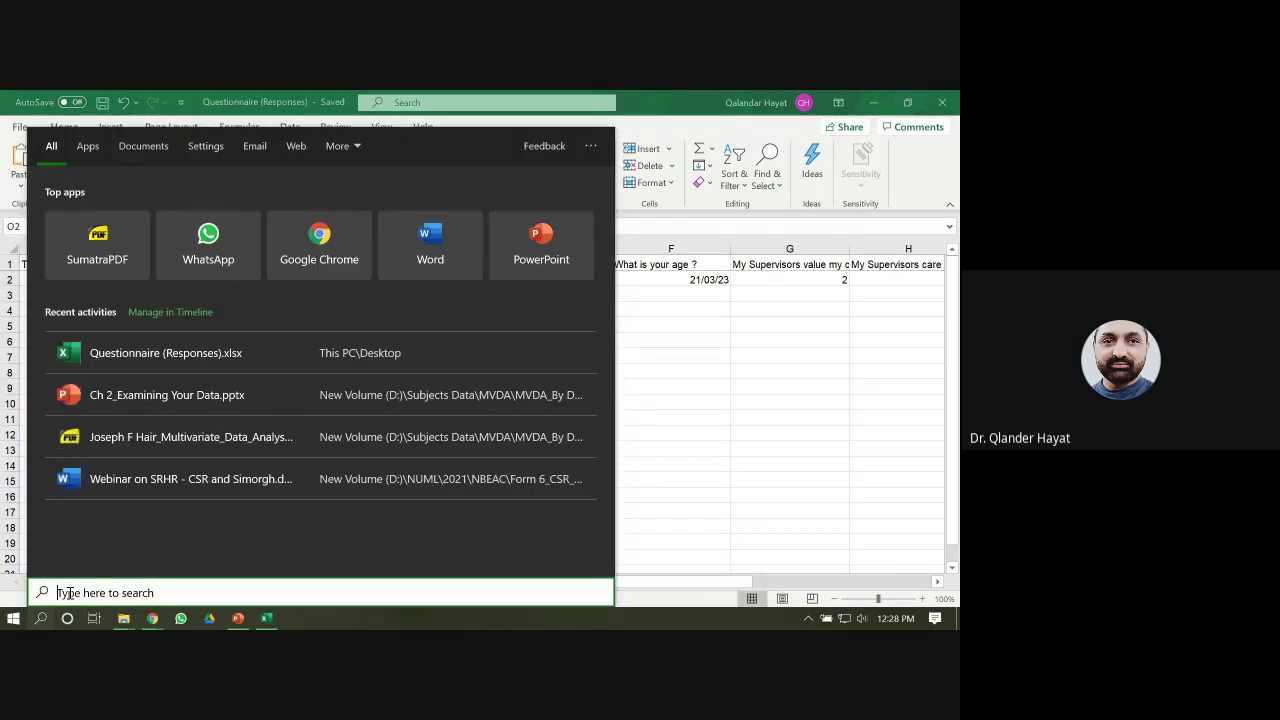
{"action": "type", "text": "spss"}
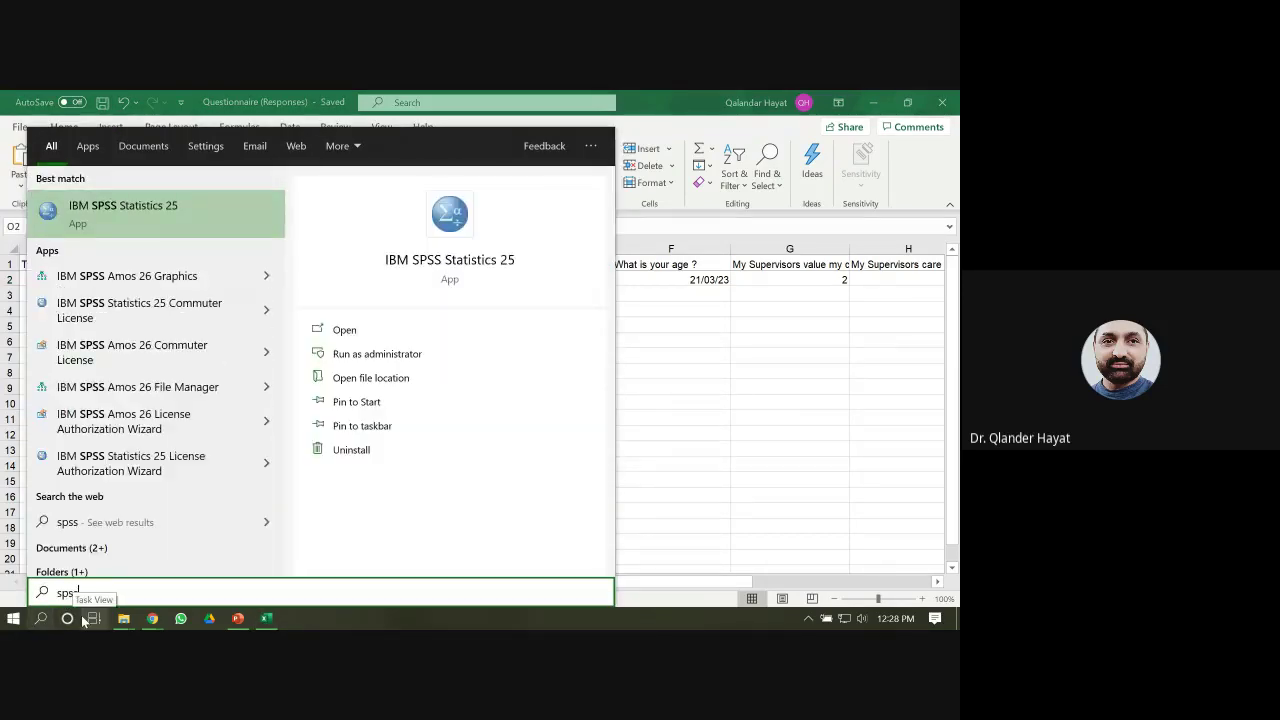
{"action": "key", "text": "Return"}
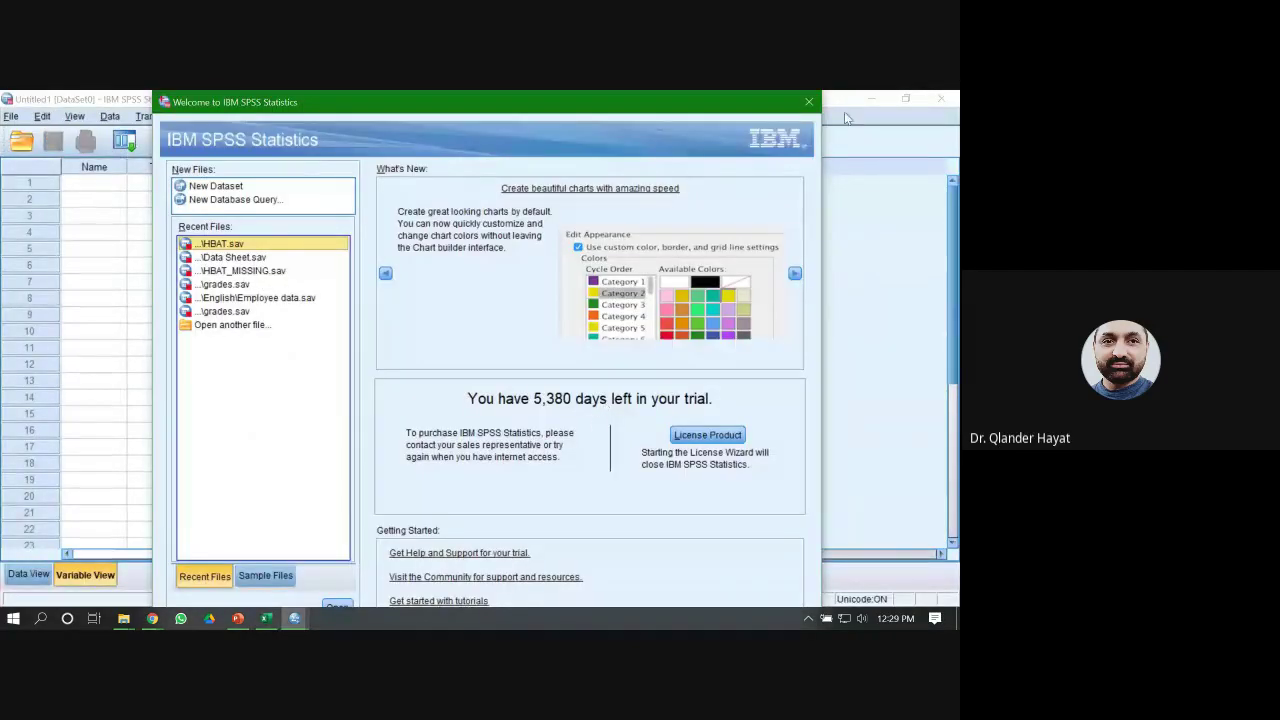
{"action": "left_click", "coordinate": [810, 103]}
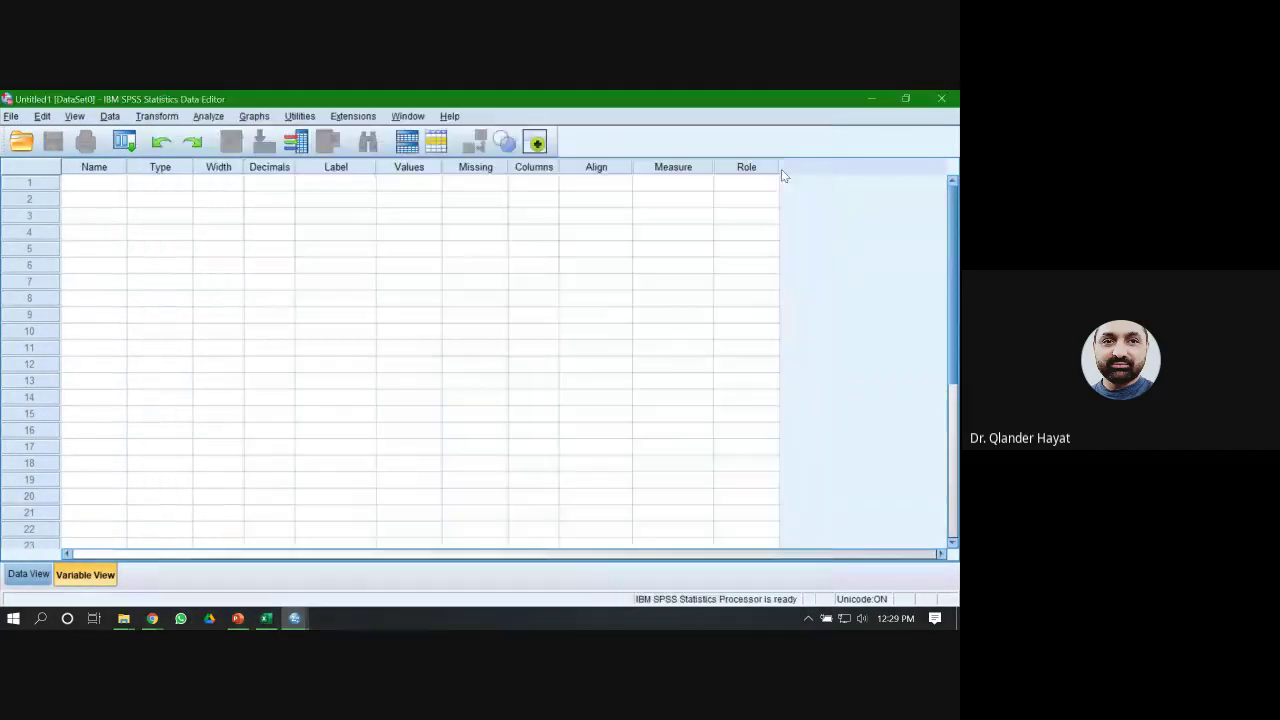
- Start an Excel data import into the empty SPSS dataset
{"action": "left_click", "coordinate": [12, 120]}
{"action": "mouse_move", "coordinate": [27, 137]}
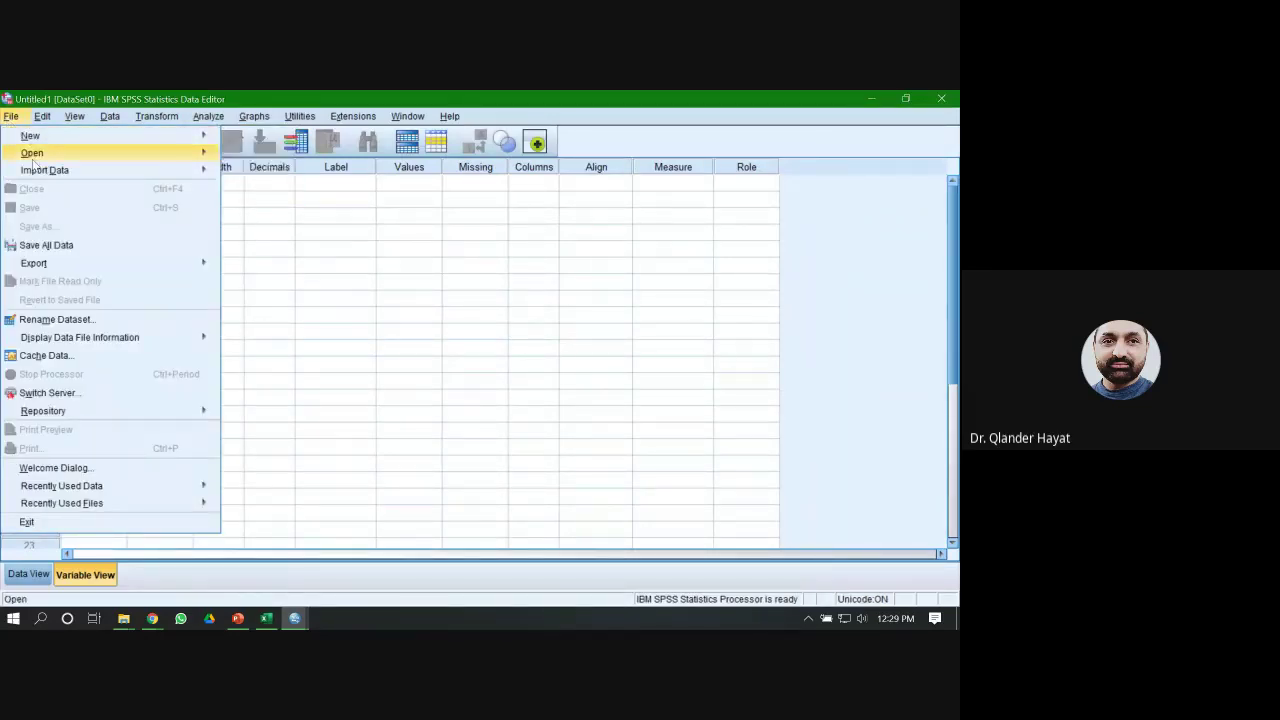
{"action": "mouse_move", "coordinate": [42, 176]}
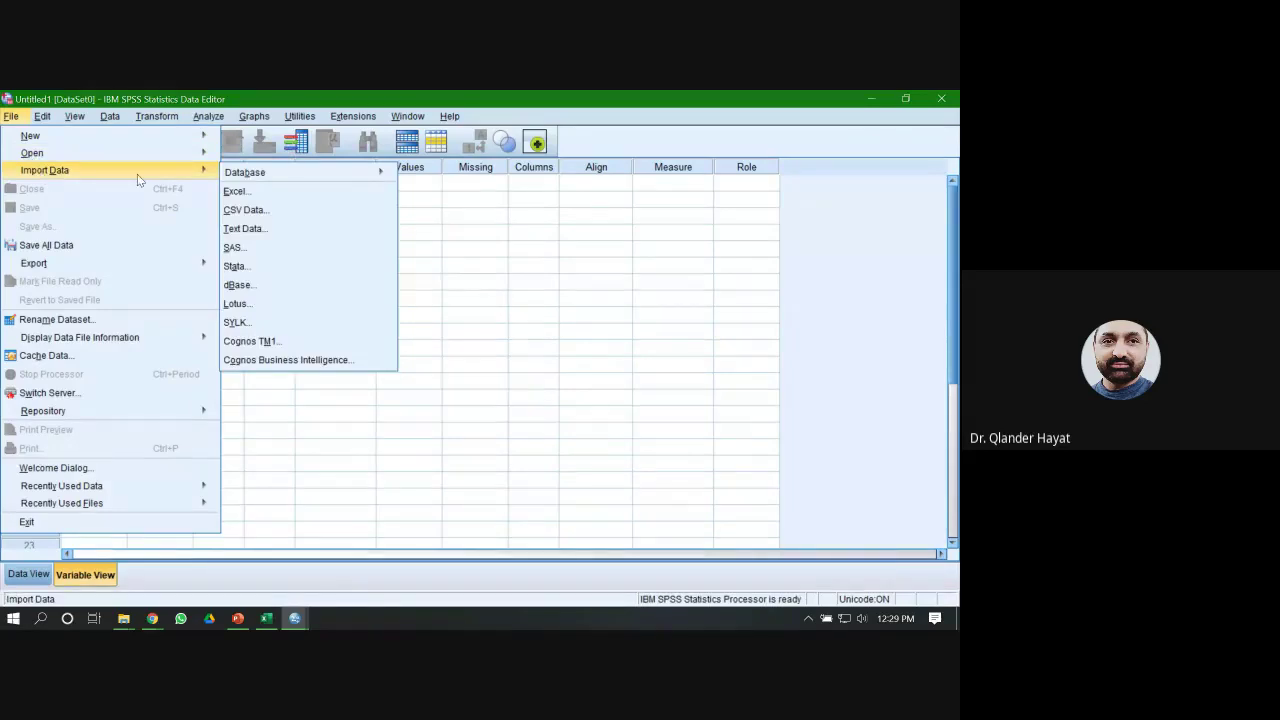
{"action": "left_click", "coordinate": [255, 199]}
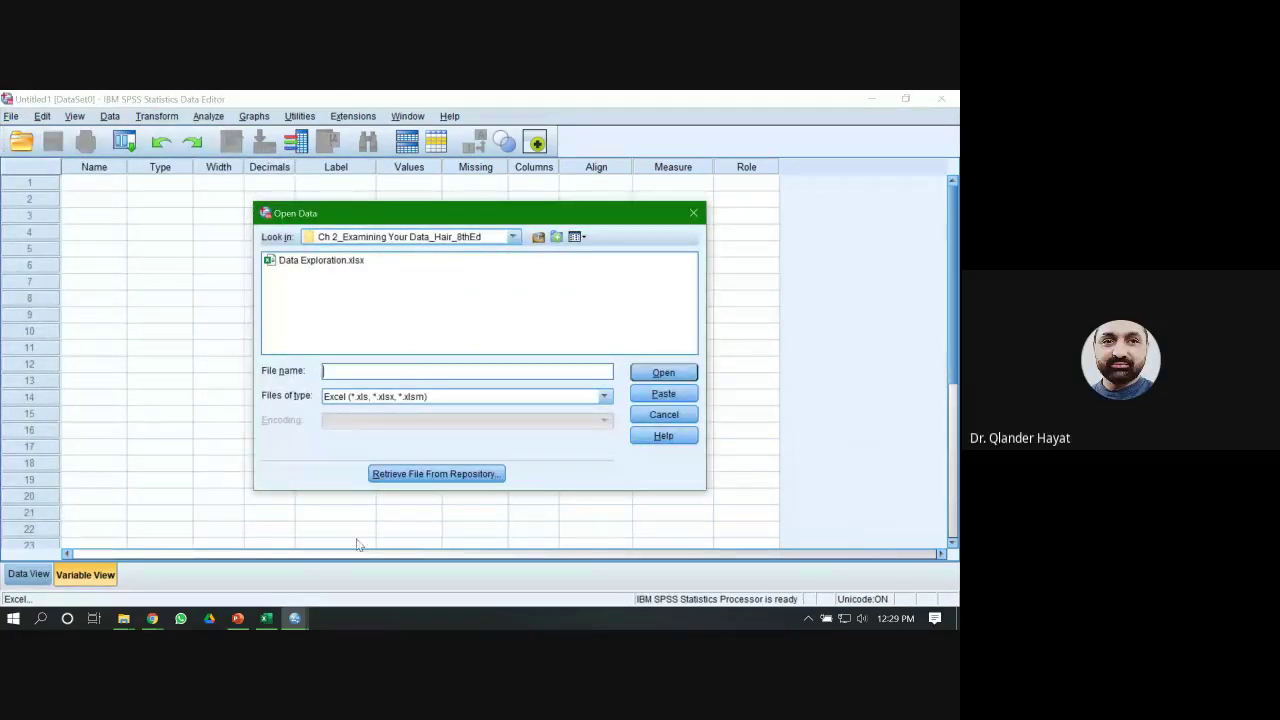
- Switch to the Google Meet call in Chrome, admit the waiting participant, and return to the SPSS data import
{"action": "left_click", "coordinate": [80, 545]}
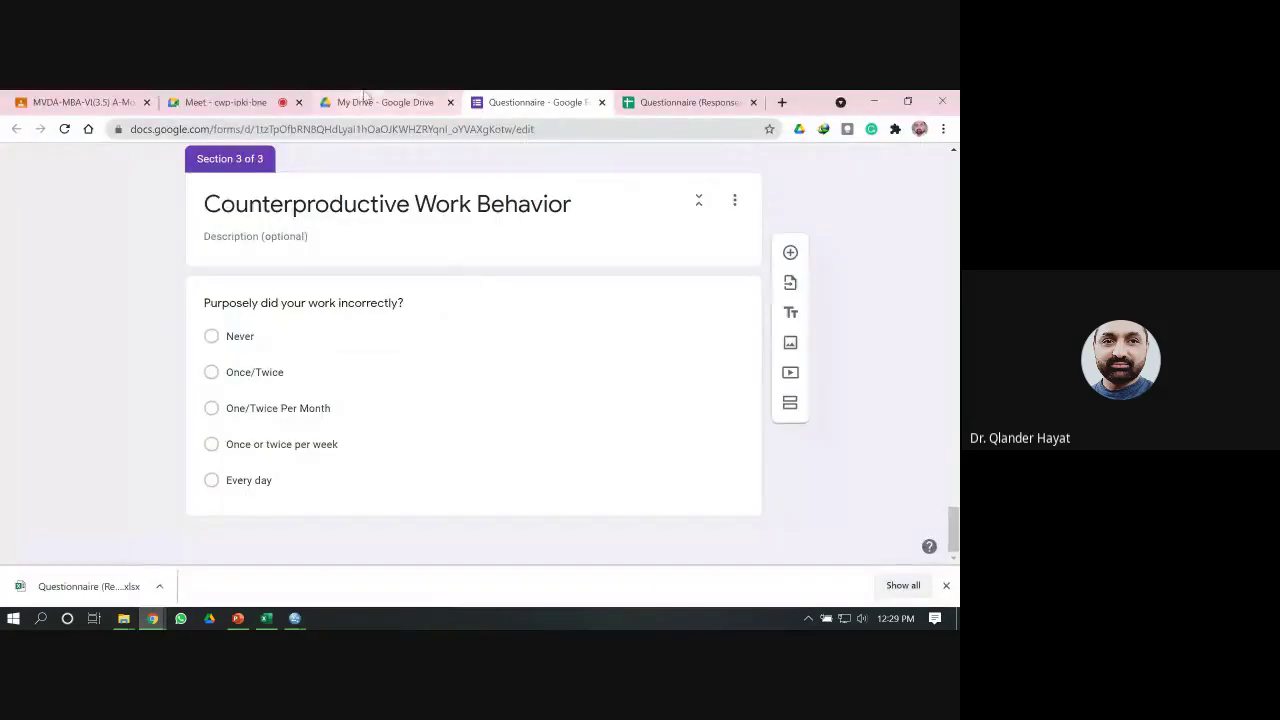
{"action": "left_click", "coordinate": [240, 100]}
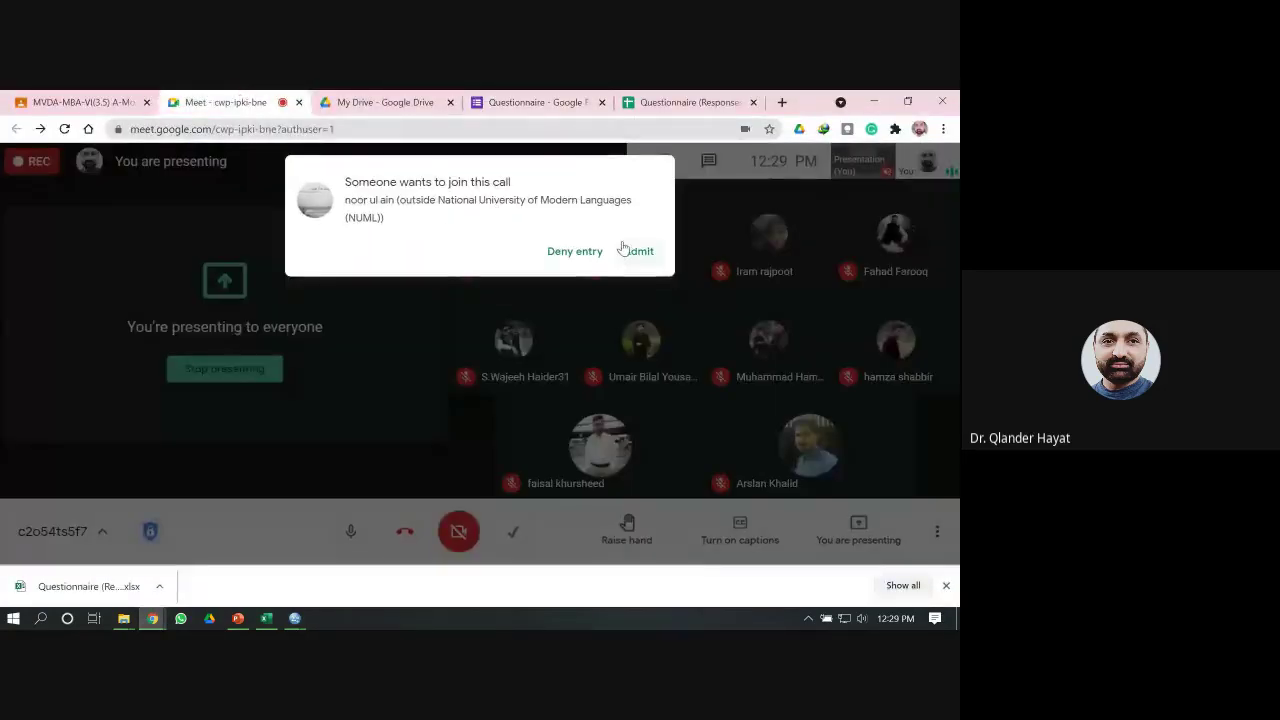
{"action": "left_click", "coordinate": [615, 255]}
{"action": "mouse_move", "coordinate": [294, 618]}
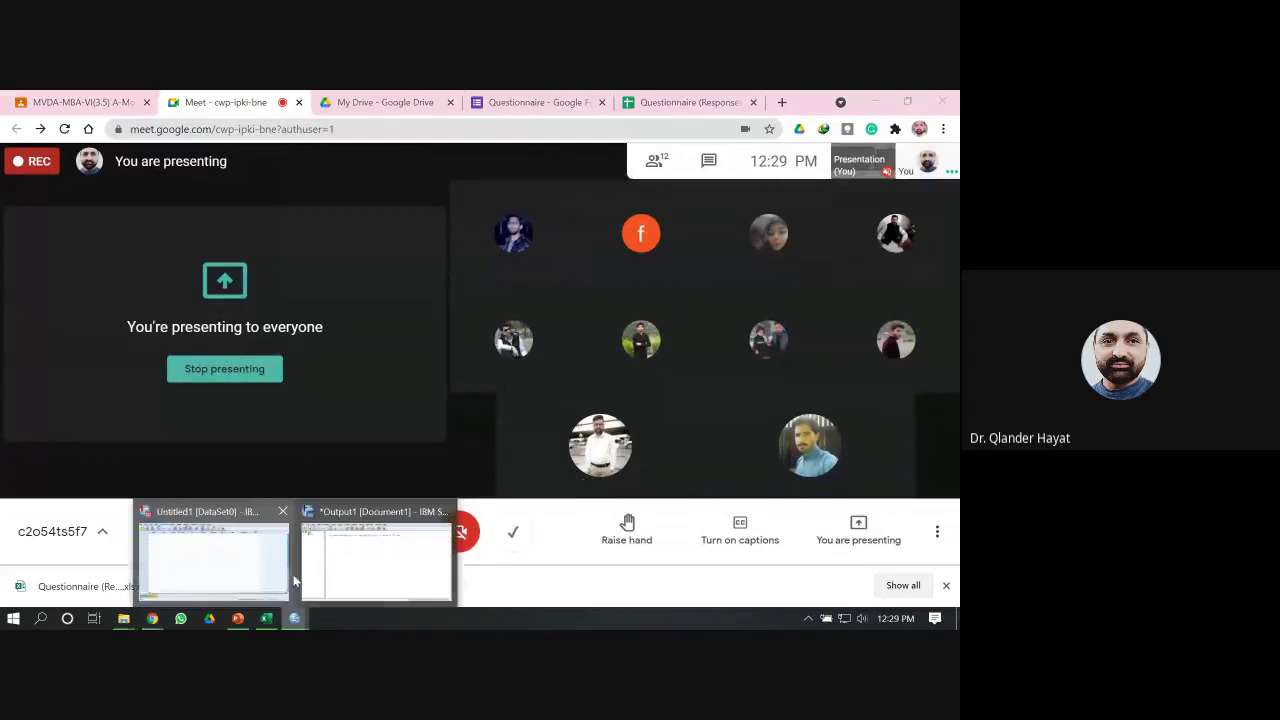
{"action": "left_click", "coordinate": [267, 561]}
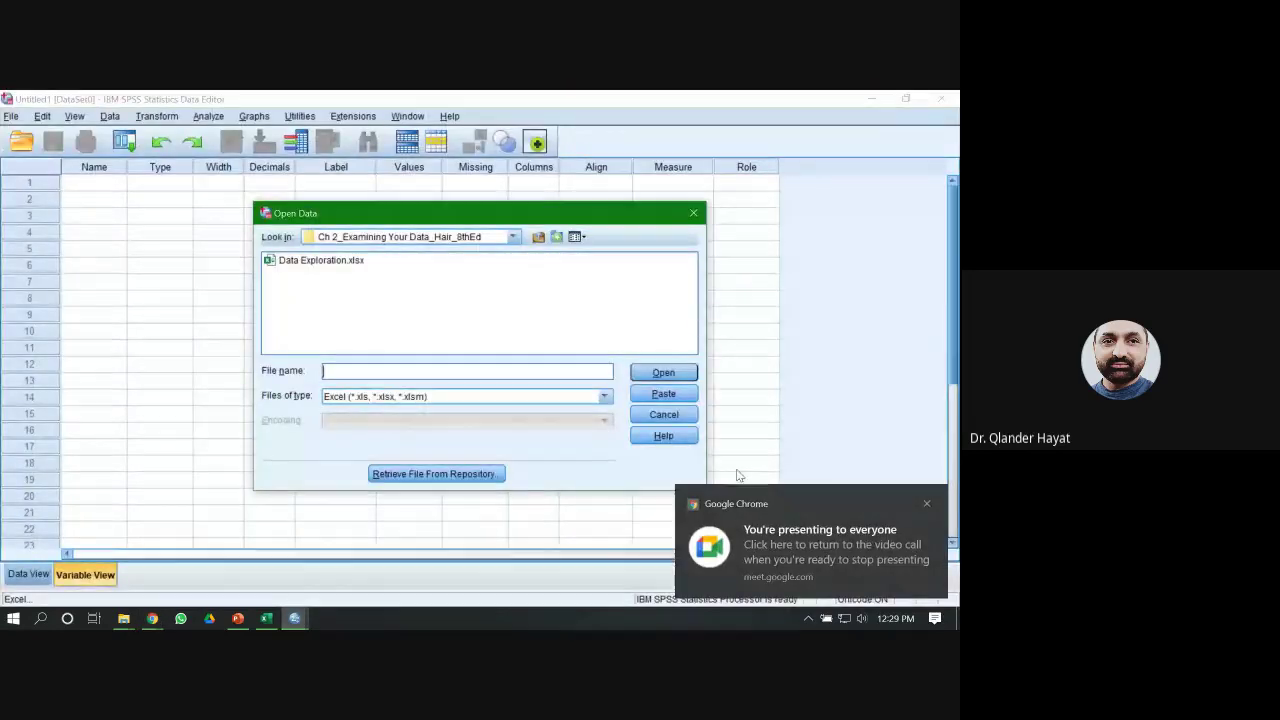
- Import worksheet Form Responses 1 of Questionnaire (Responses).xlsx from the Desktop, reading variable names from the first row
{"action": "left_click", "coordinate": [376, 241]}
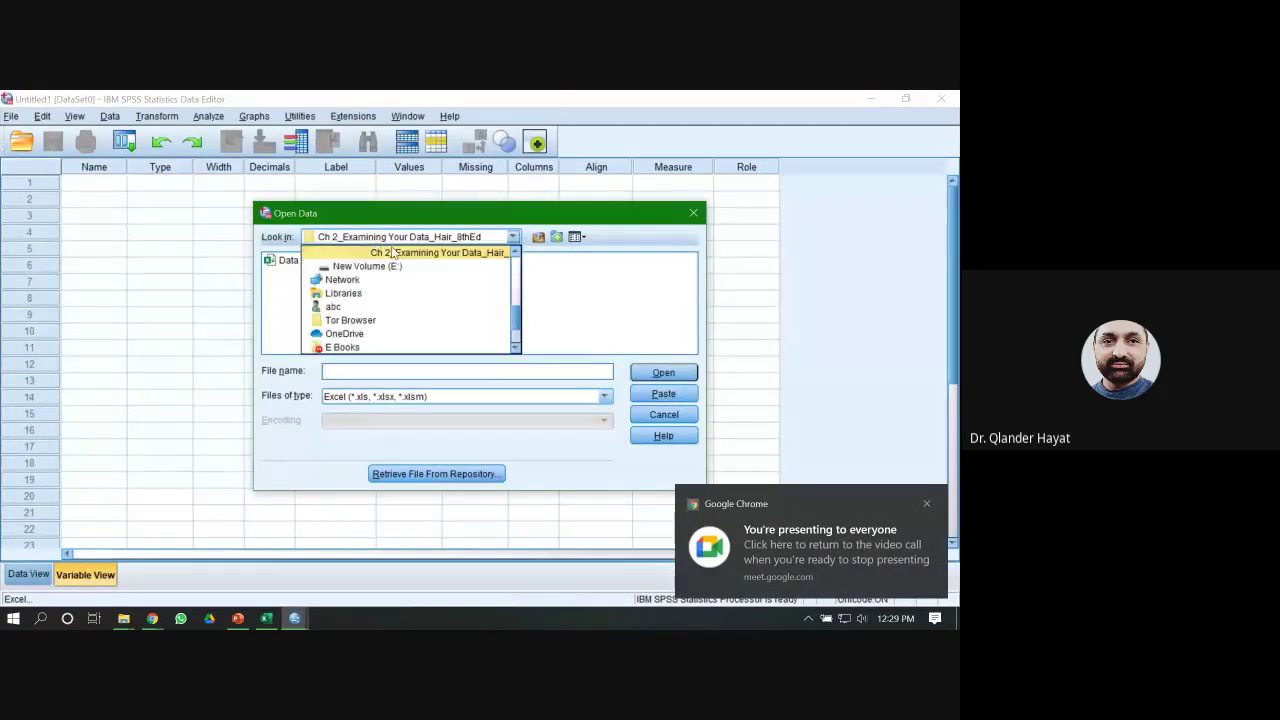
{"action": "scroll", "coordinate": [505, 300], "scroll_direction": "up", "scroll_amount": 5}
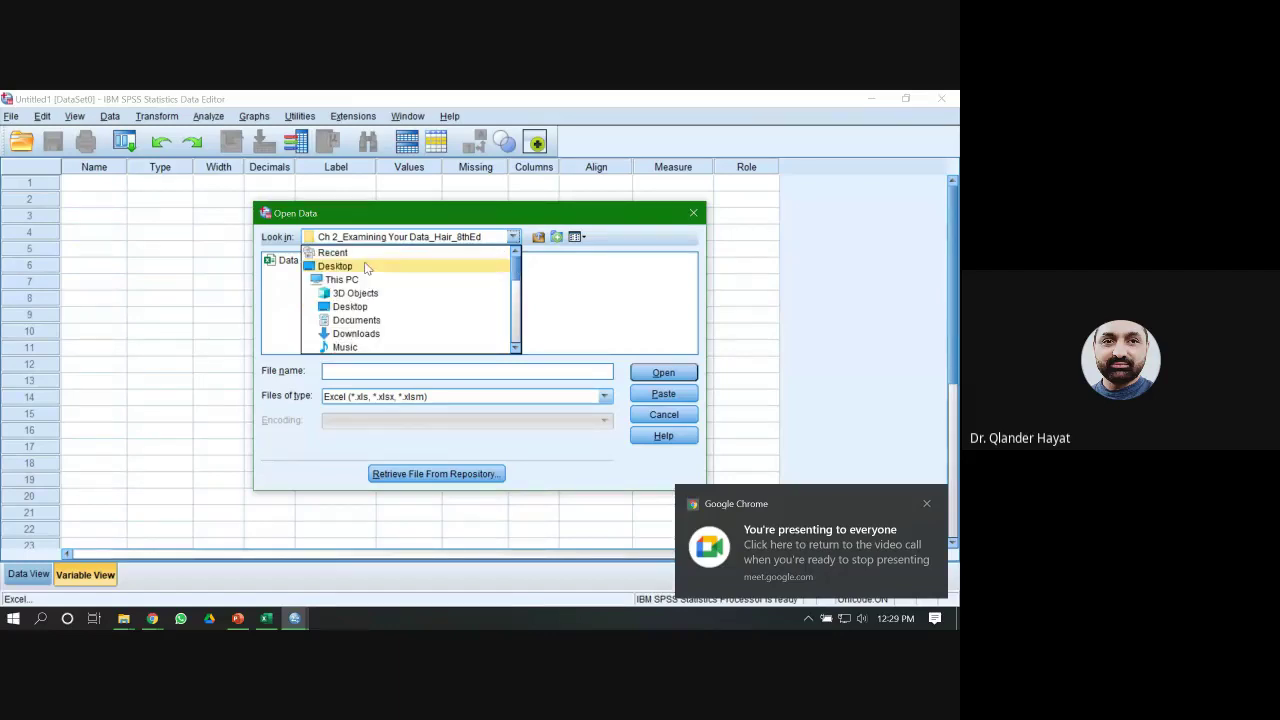
{"action": "left_click", "coordinate": [357, 267]}
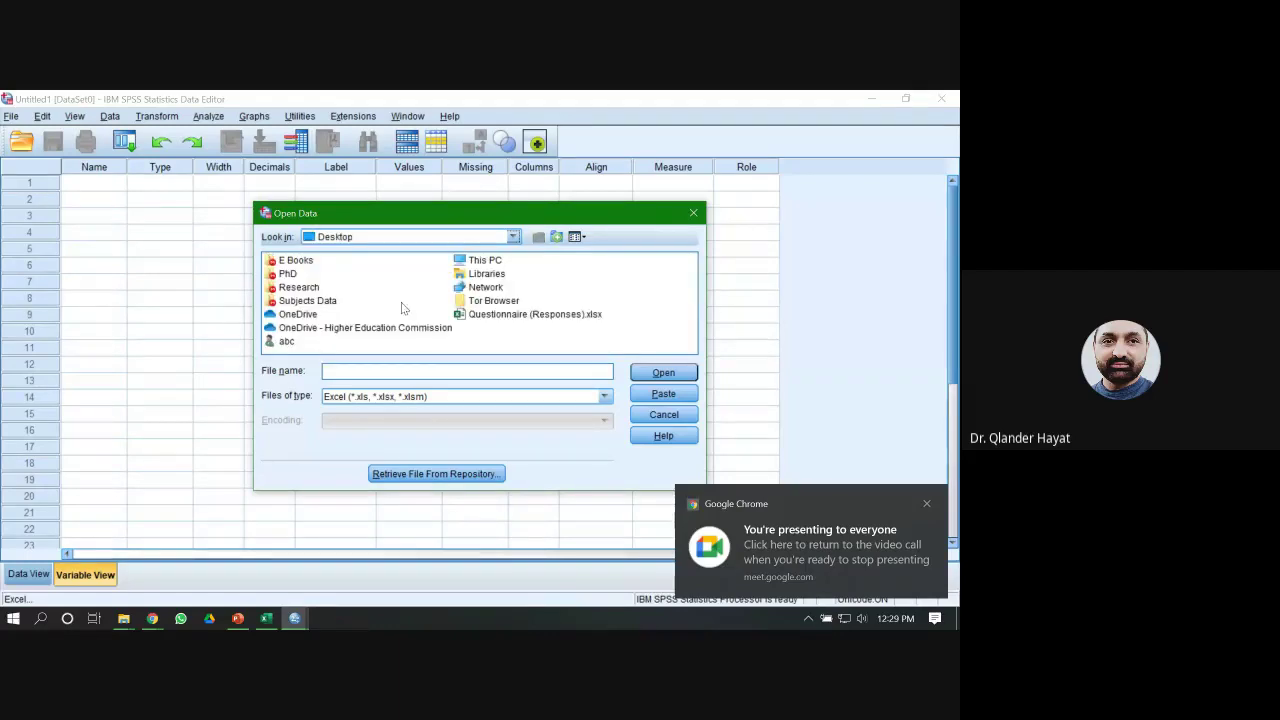
{"action": "left_click", "coordinate": [478, 316]}
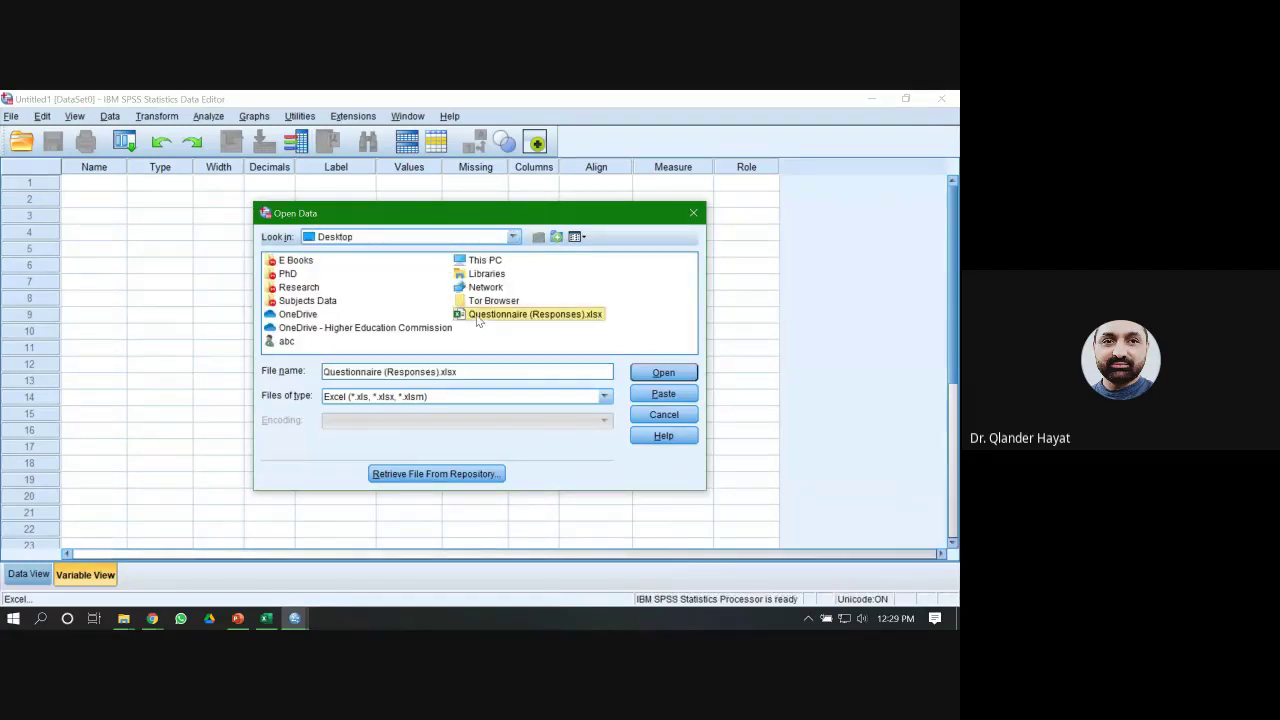
{"action": "left_click", "coordinate": [664, 373]}
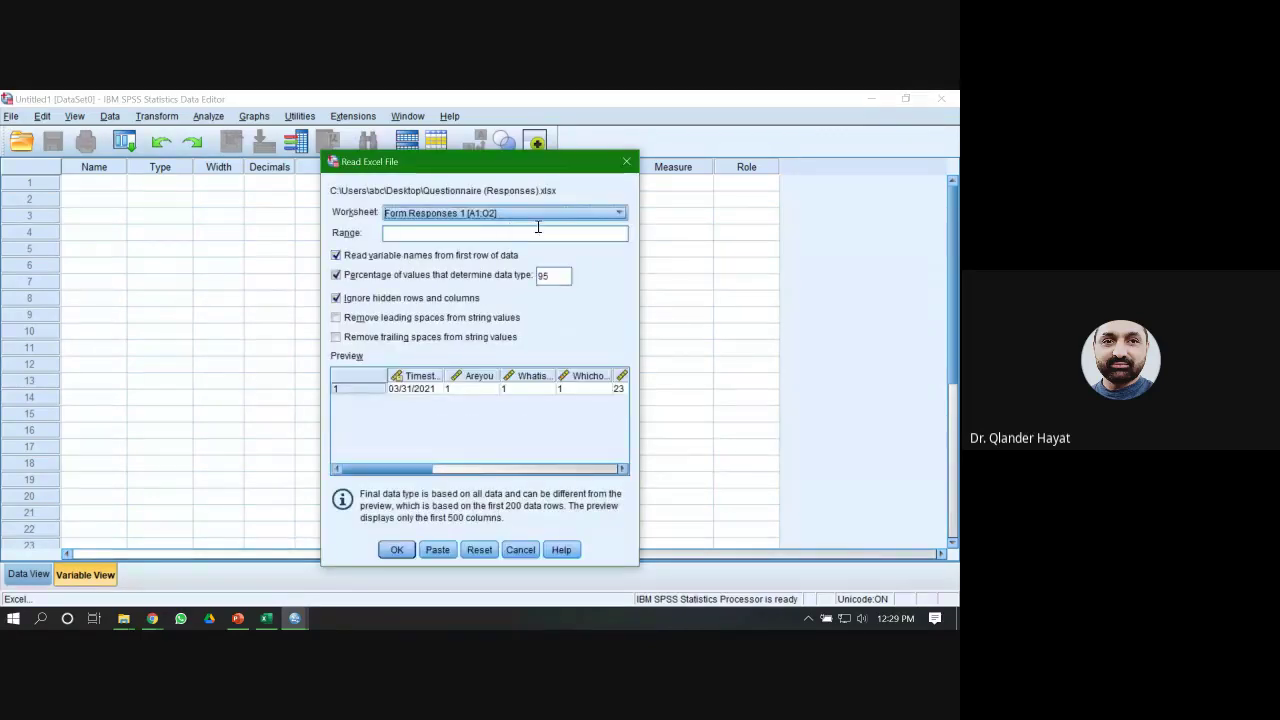
{"action": "left_click", "coordinate": [396, 550]}
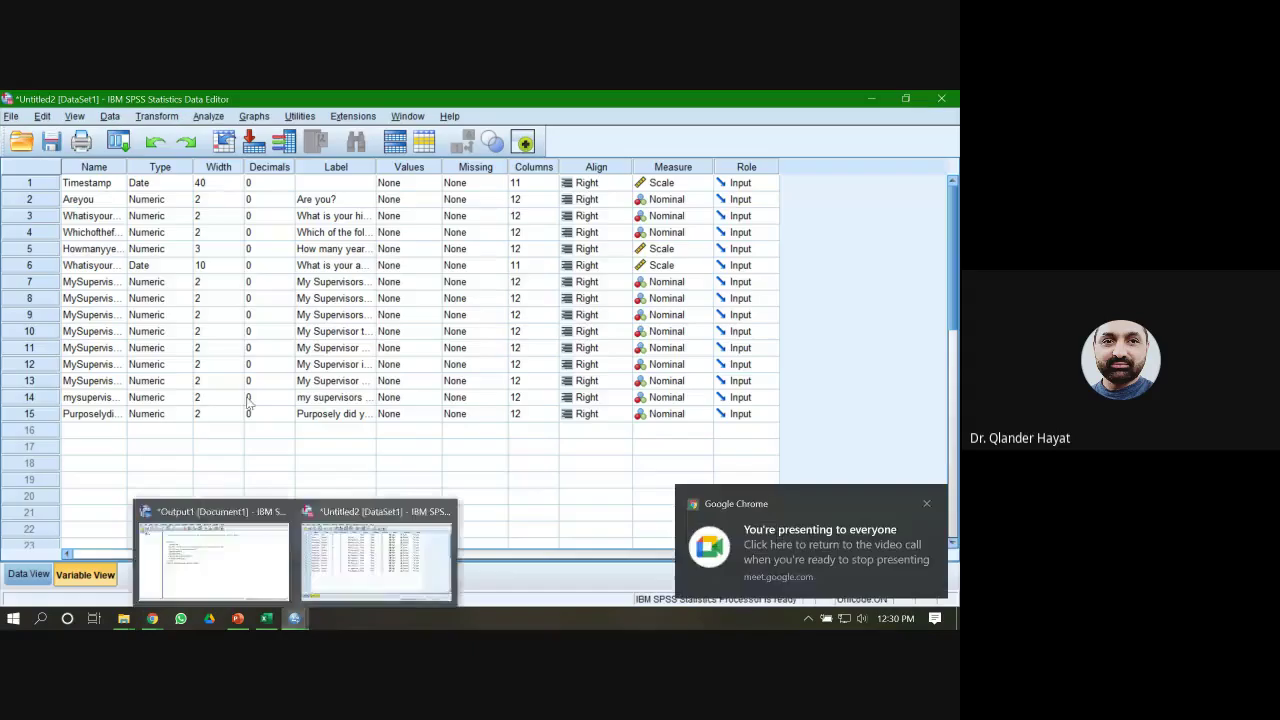
- Dismiss the presenting notification and widen the Label column until the full question texts fit
{"action": "left_click", "coordinate": [927, 504]}
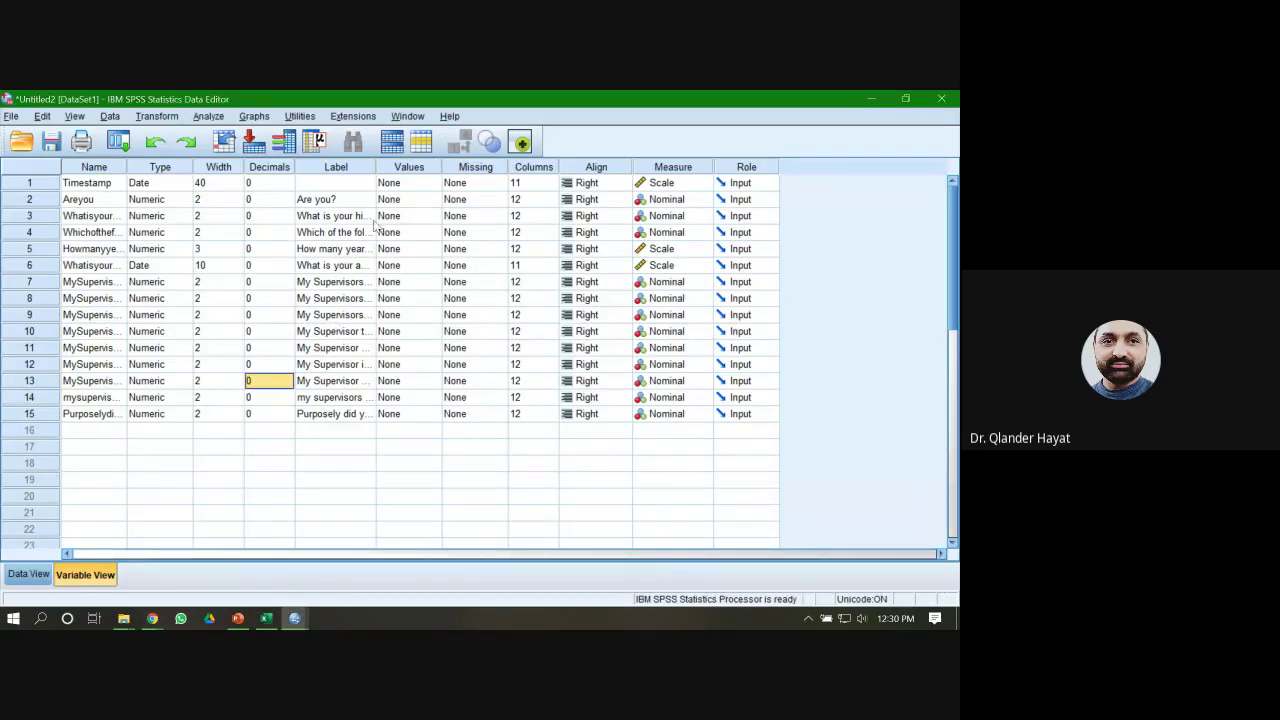
{"action": "left_click", "coordinate": [326, 285]}
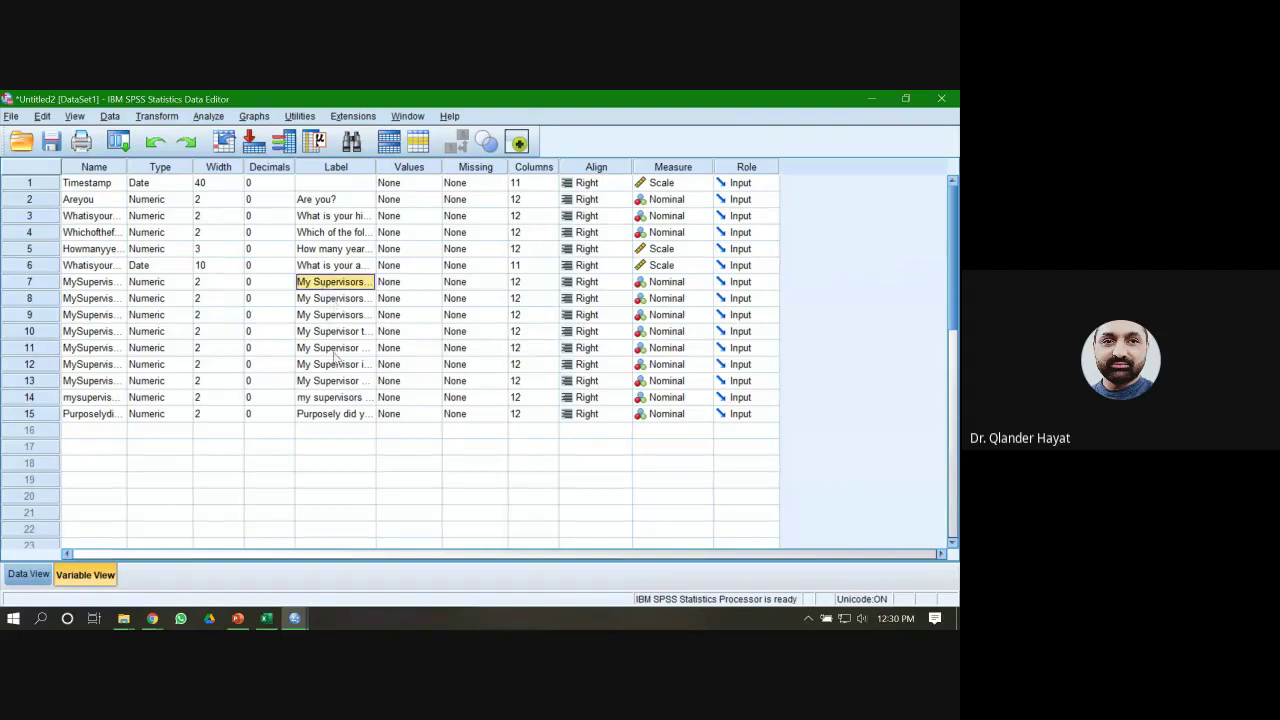
{"action": "left_click_drag", "start_coordinate": [376, 167], "coordinate": [622, 167]}
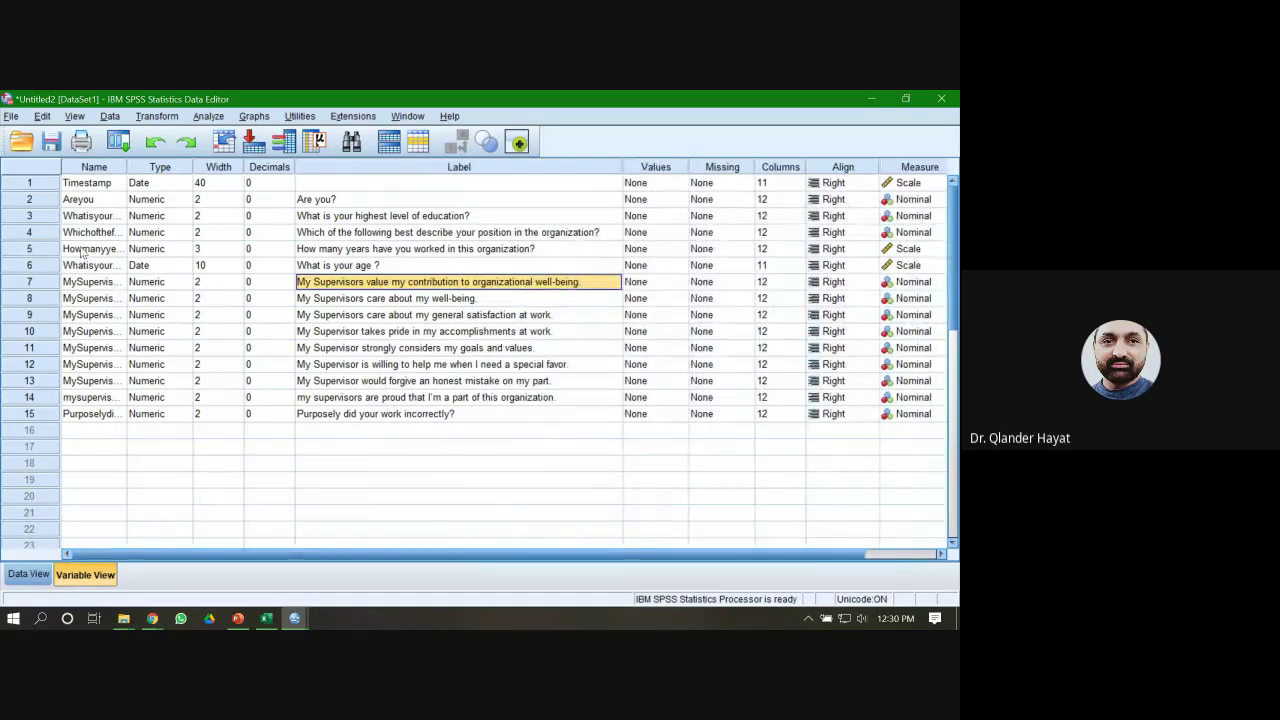
- Rename the education, position, years worked and age variables in rows 3 to 6 as Edu, Pos, Exp and Age
{"action": "left_click", "coordinate": [82, 217]}
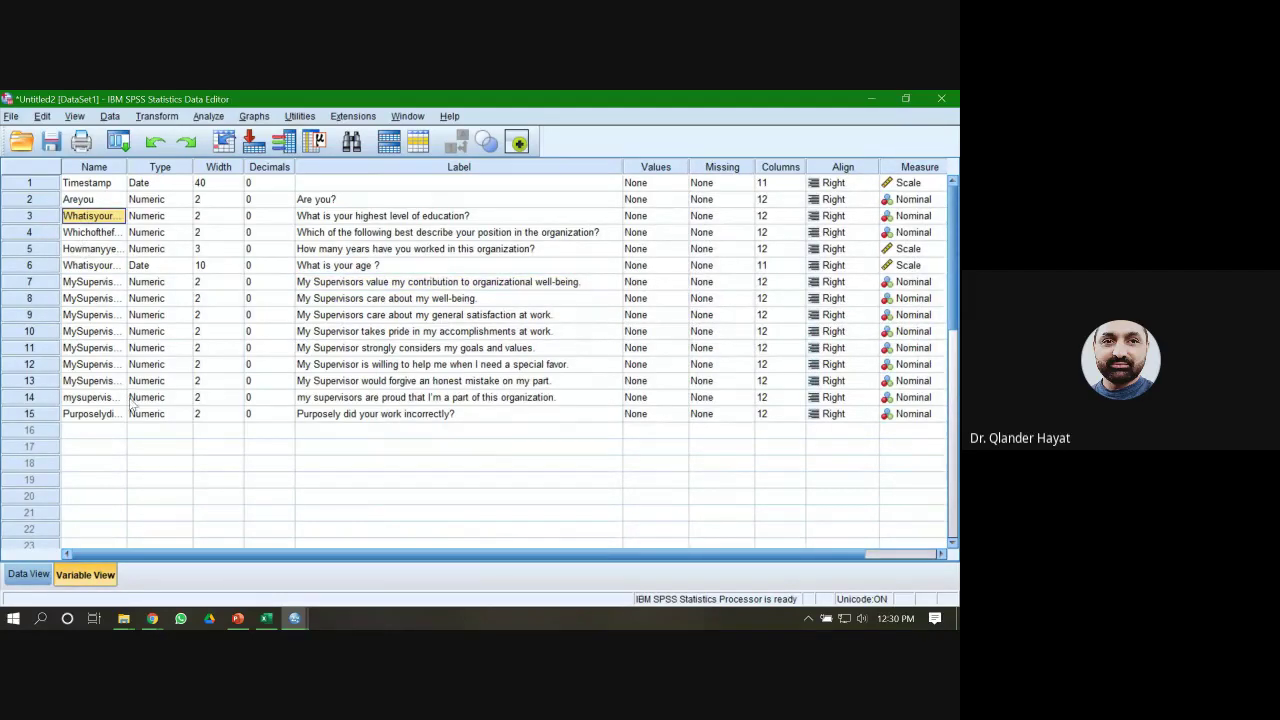
{"action": "type", "text": "Edu"}
{"action": "key", "text": "Return"}
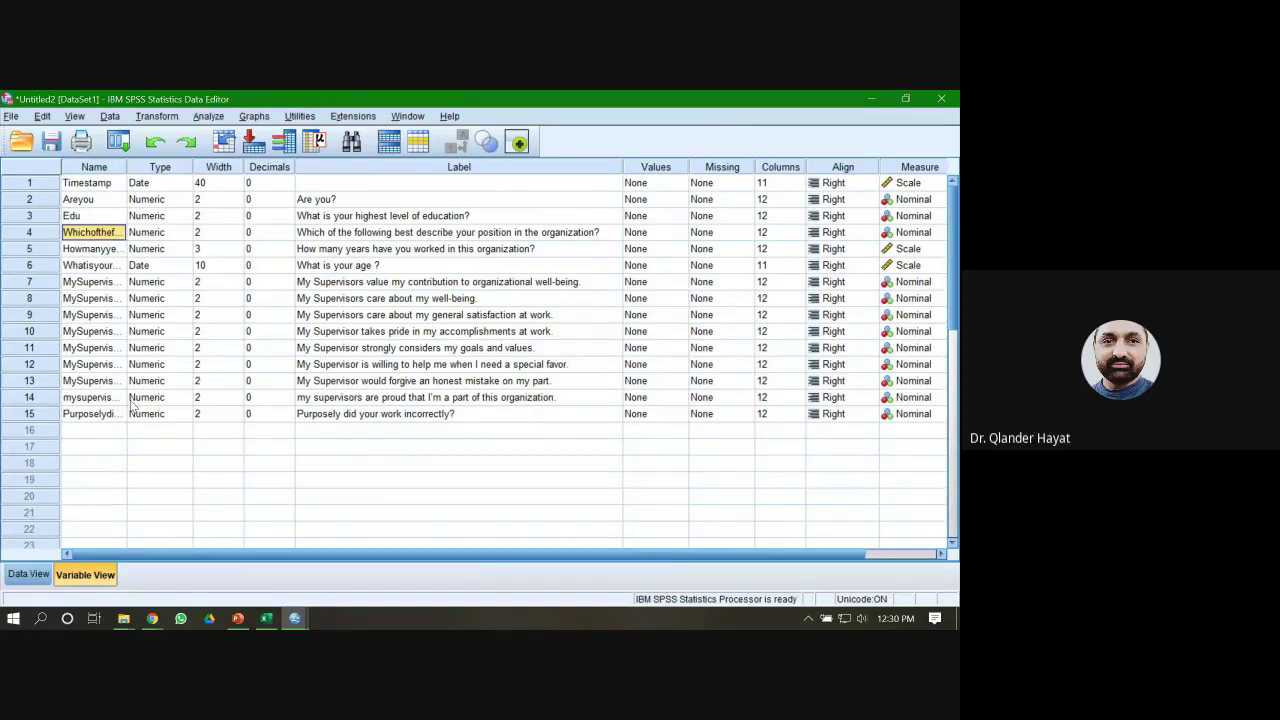
{"action": "type", "text": "Pos"}
{"action": "key", "text": "Return"}
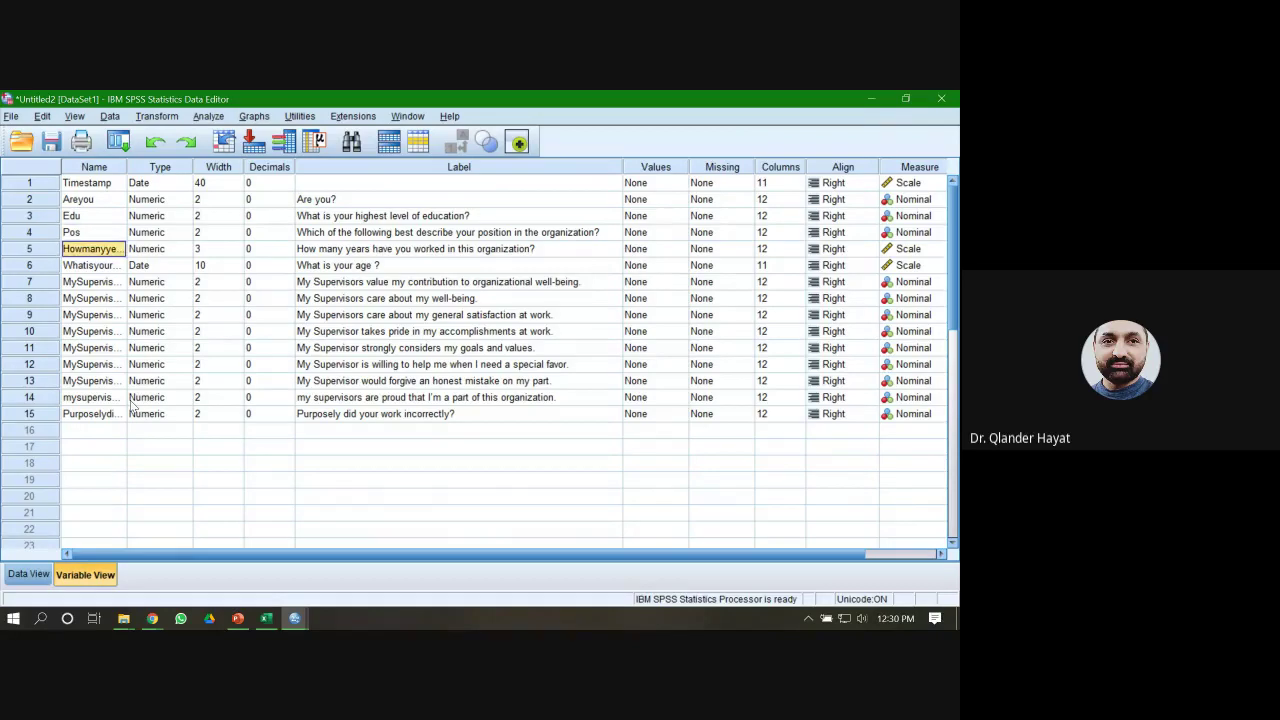
{"action": "type", "text": "Exp"}
{"action": "key", "text": "Return"}
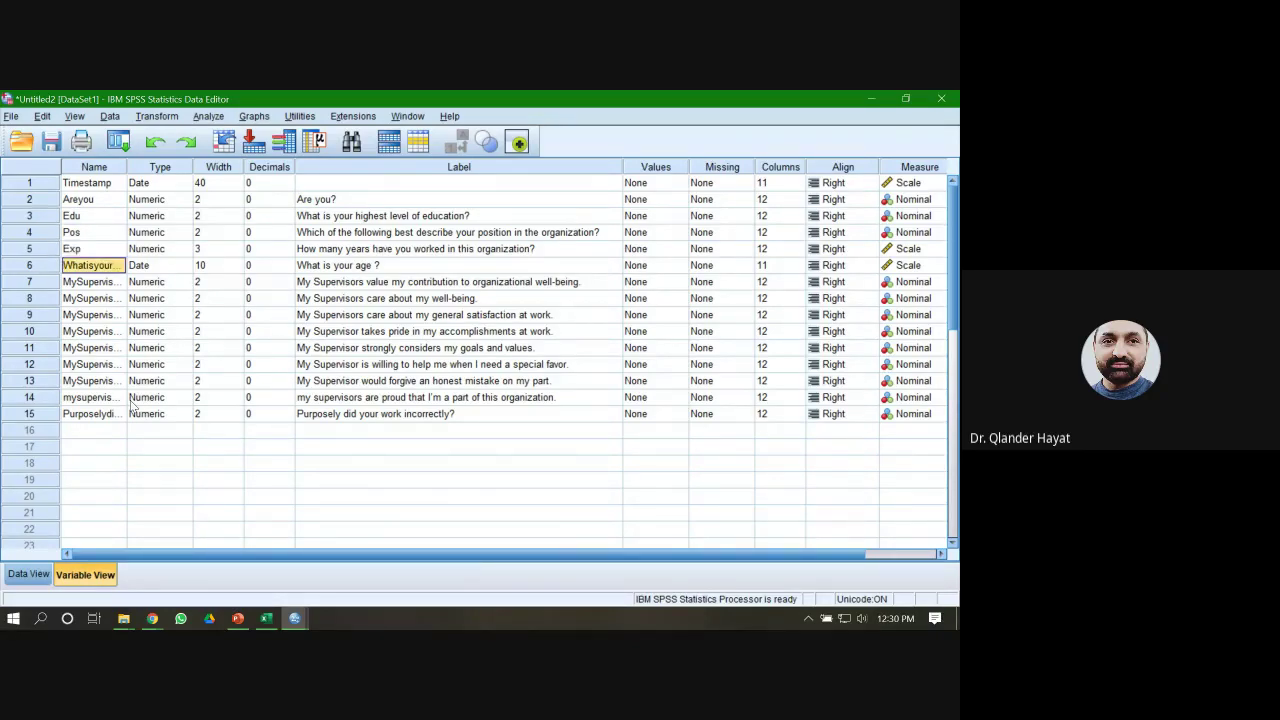
{"action": "type", "text": "Age"}
{"action": "key", "text": "Return"}
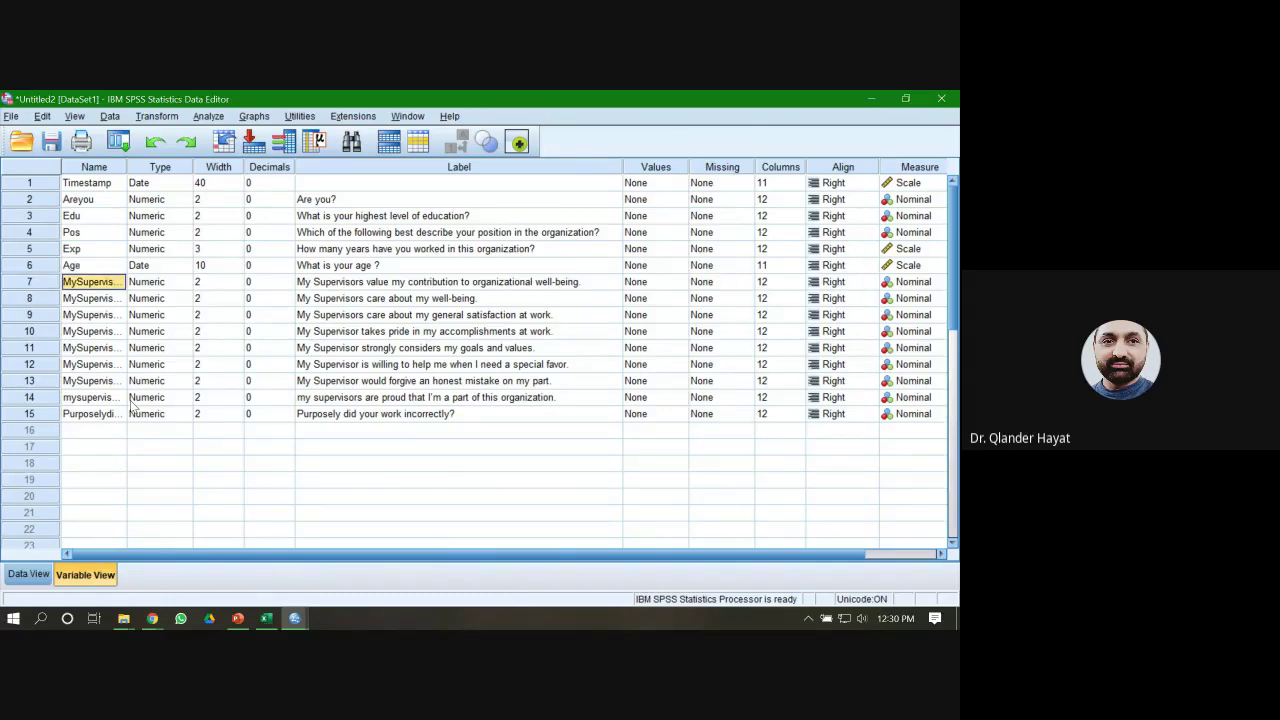
- Rename the eight supervisor variables in rows 7 to 14 as SS1 through SS8
{"action": "type", "text": "SS1"}
{"action": "key", "text": "Return"}
{"action": "type", "text": "S"}
{"action": "key", "text": "Return"}
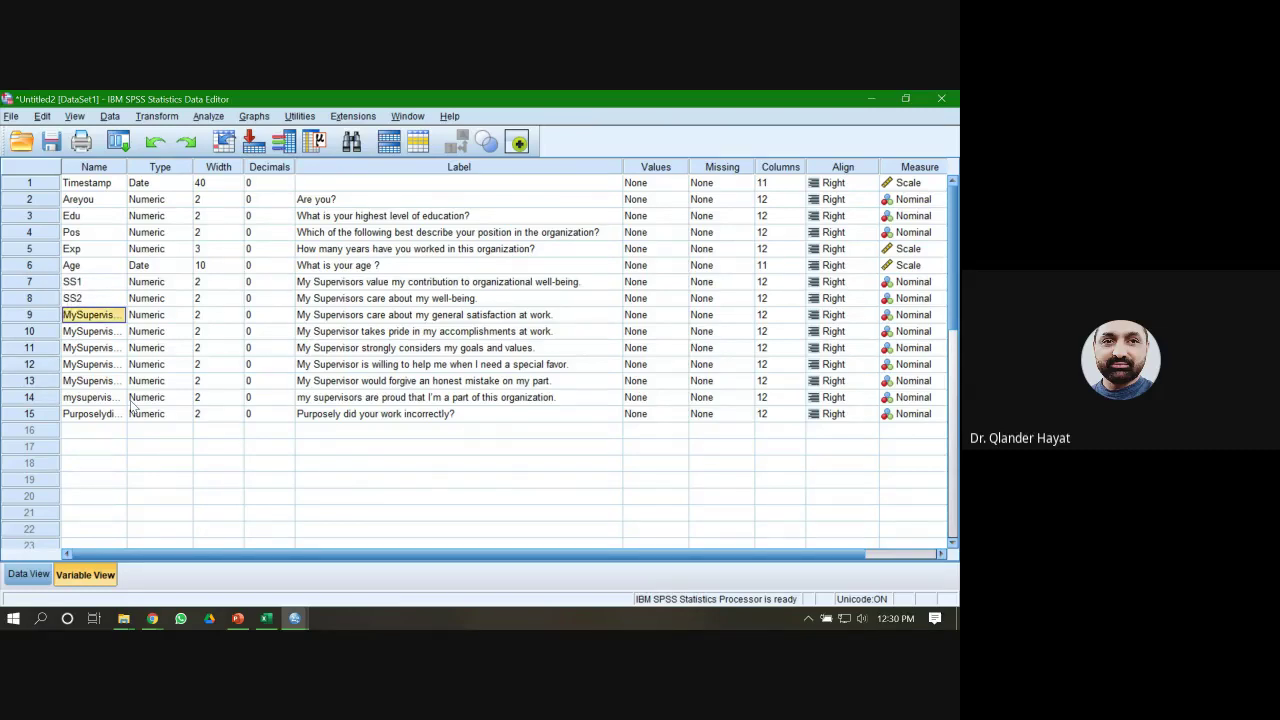
{"action": "type", "text": "SS"}
{"action": "key", "text": "Return"}
{"action": "type", "text": "S"}
{"action": "key", "text": "Return"}
{"action": "type", "text": "S"}
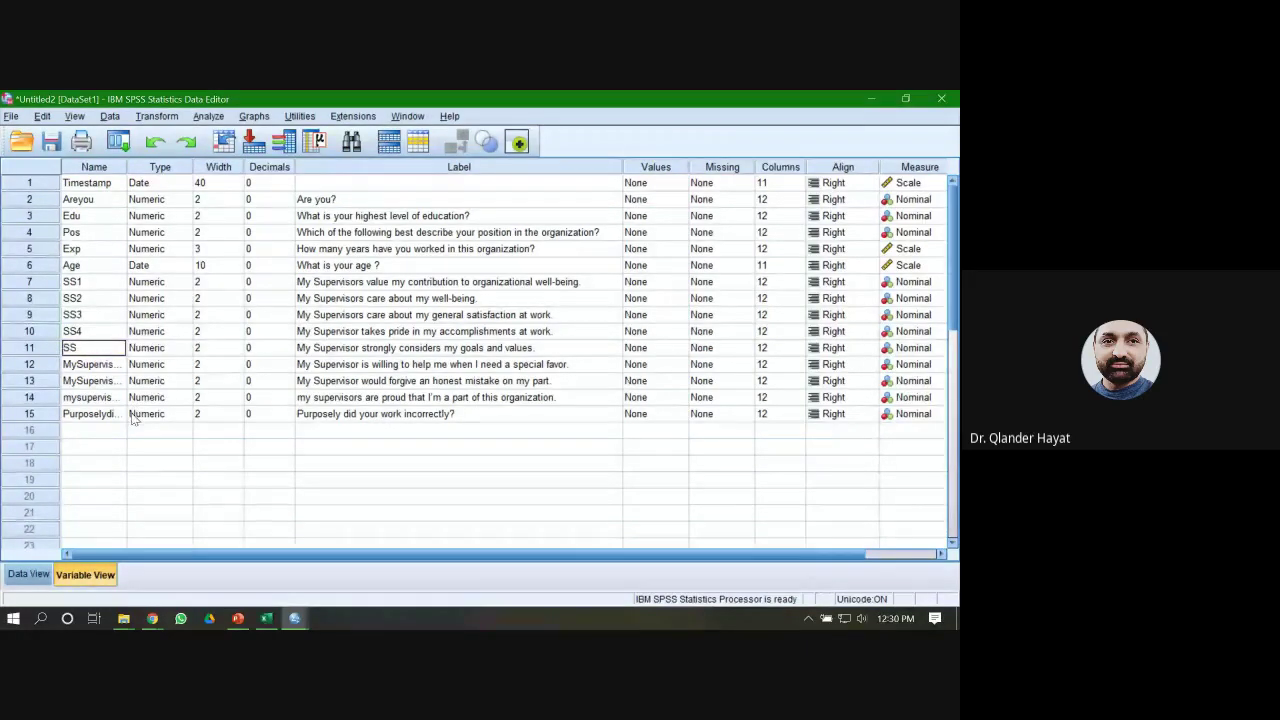
{"action": "key", "text": "Return"}
{"action": "type", "text": "SS"}
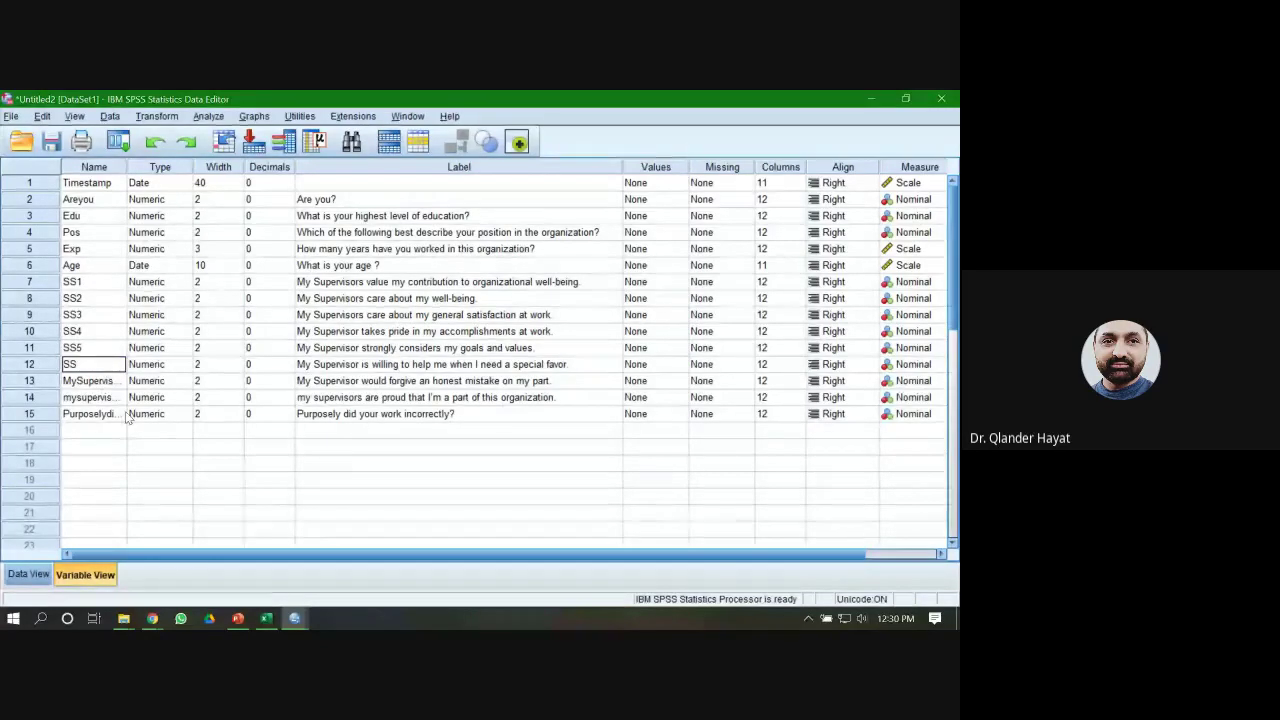
{"action": "type", "text": "6"}
{"action": "key", "text": "Return"}
{"action": "type", "text": "SS"}
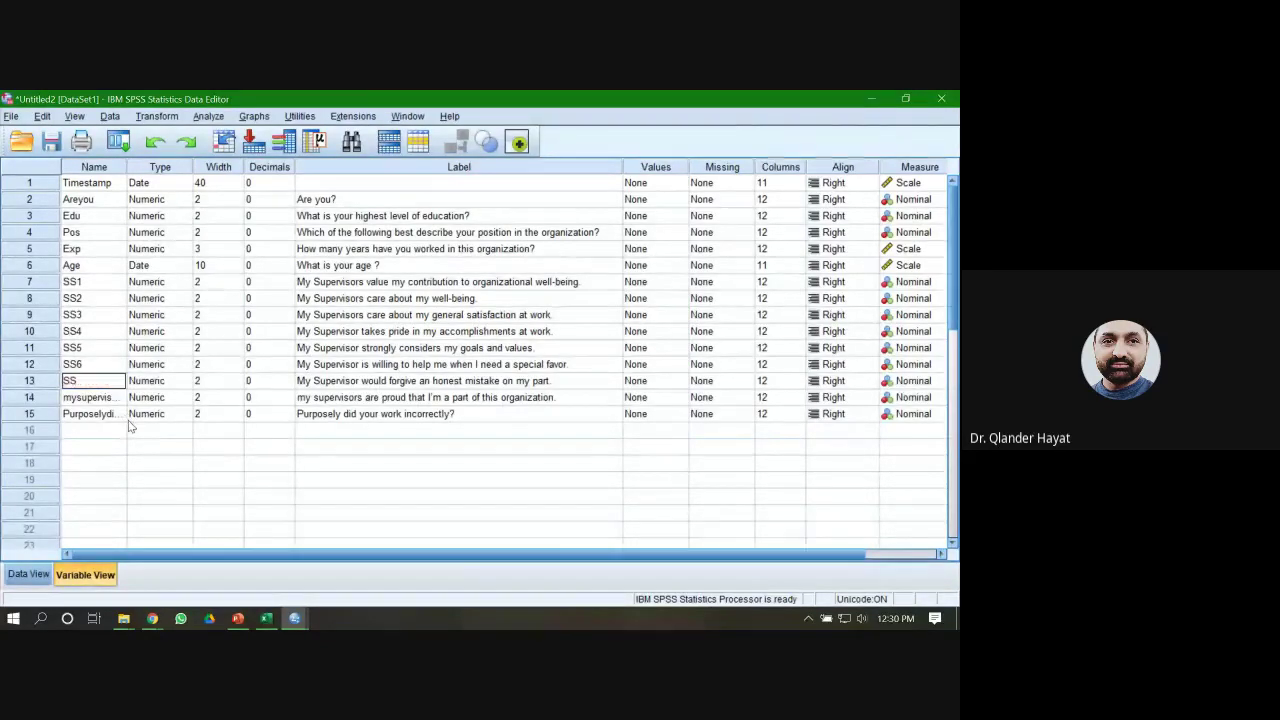
{"action": "type", "text": "7"}
{"action": "key", "text": "Return"}
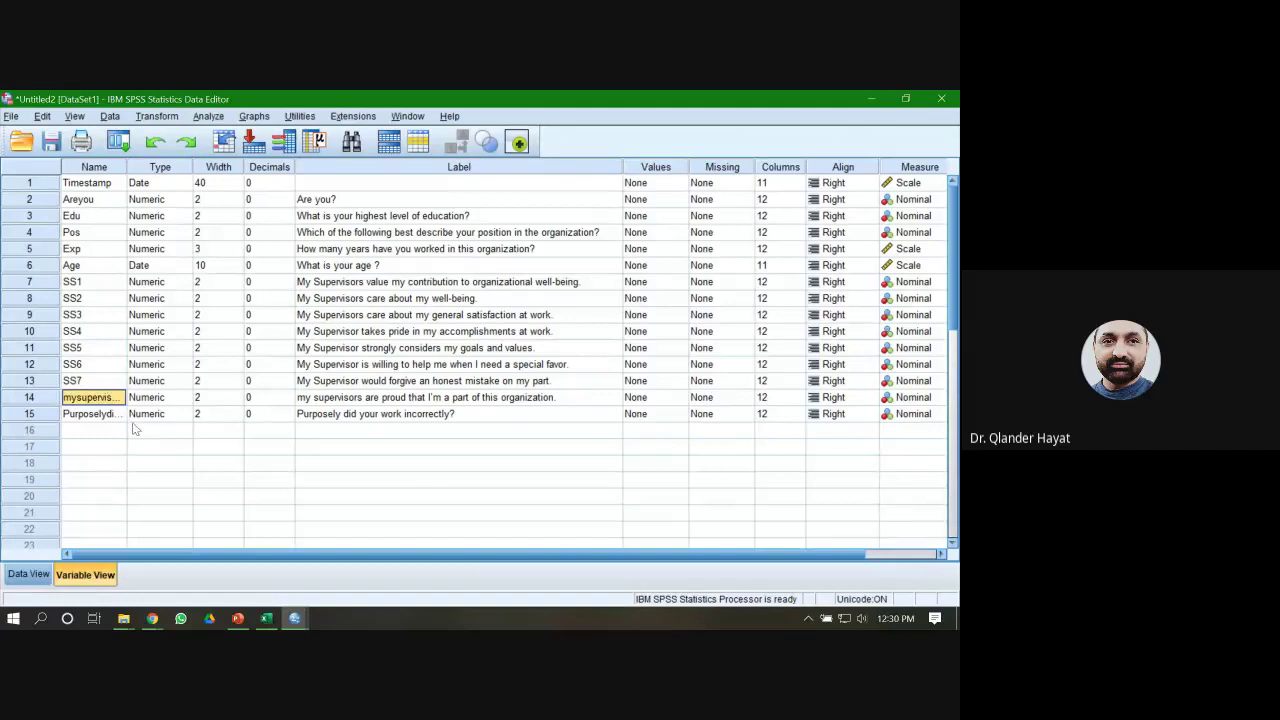
{"action": "type", "text": "SS8"}
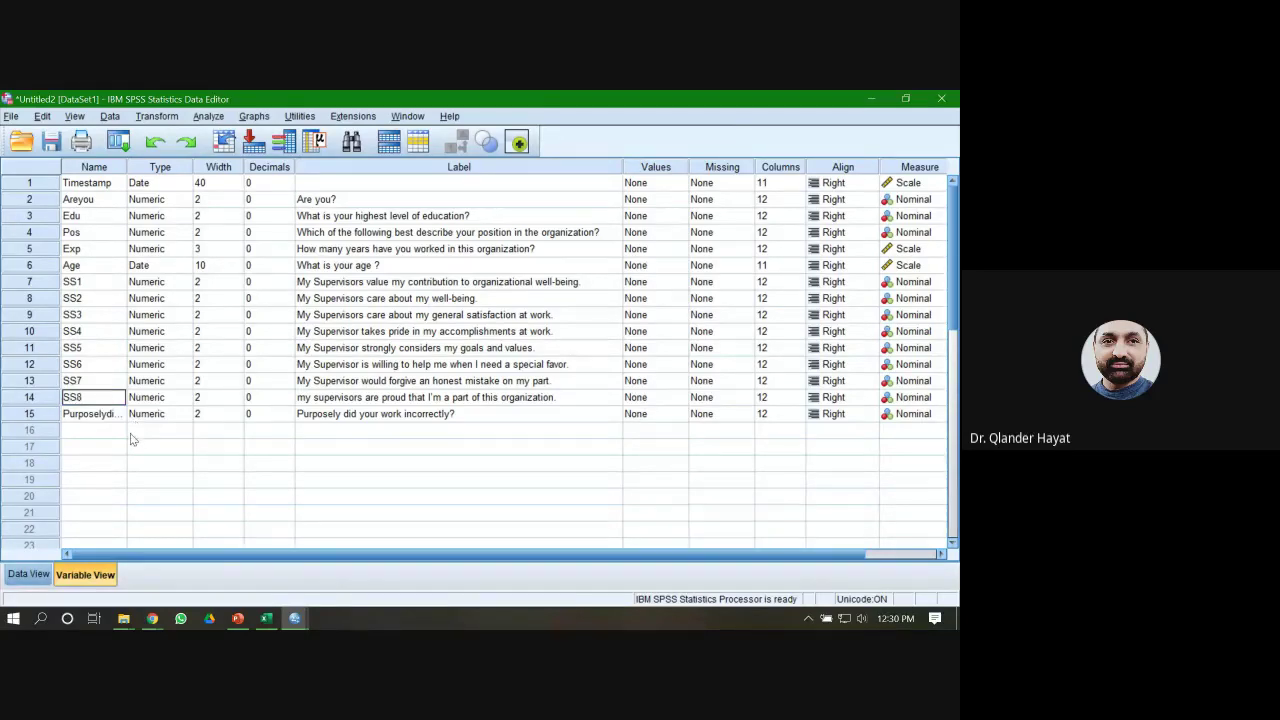
{"action": "key", "text": "Return"}
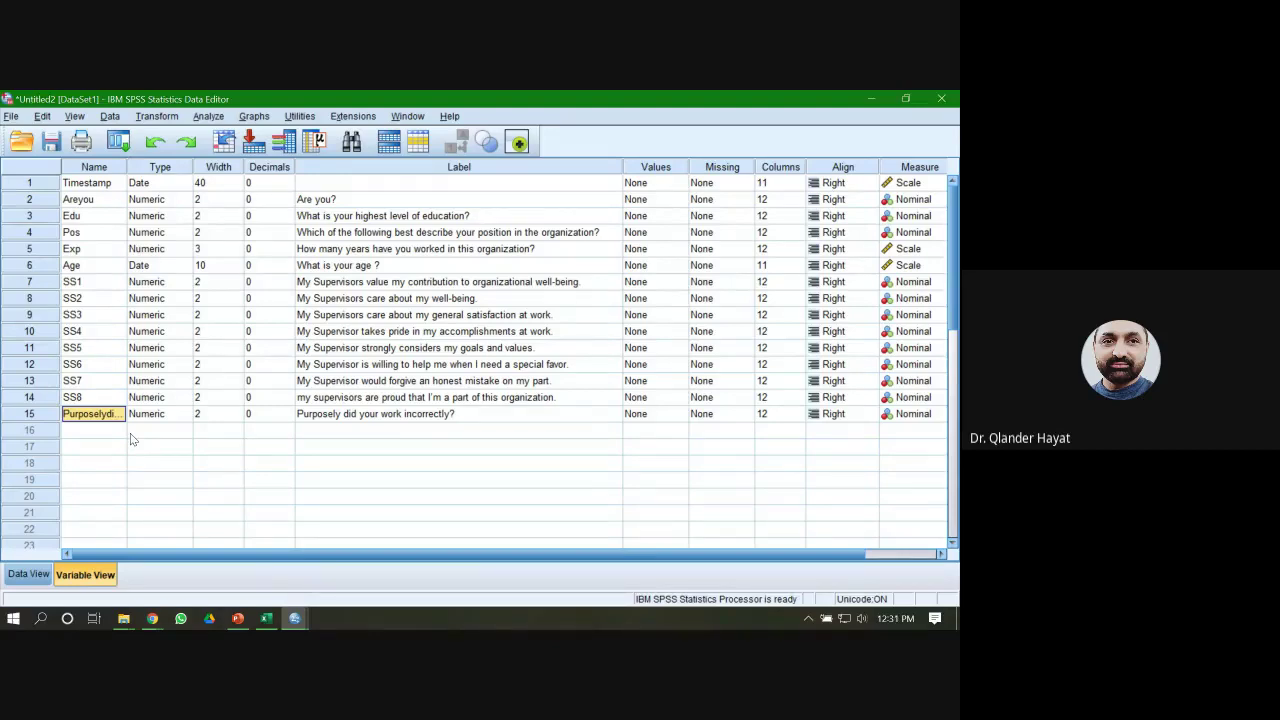
- Switch to Chrome, admit the waiting participant to the Meet call, and check the last section's title in the Questionnaire form
{"action": "mouse_move", "coordinate": [153, 620]}
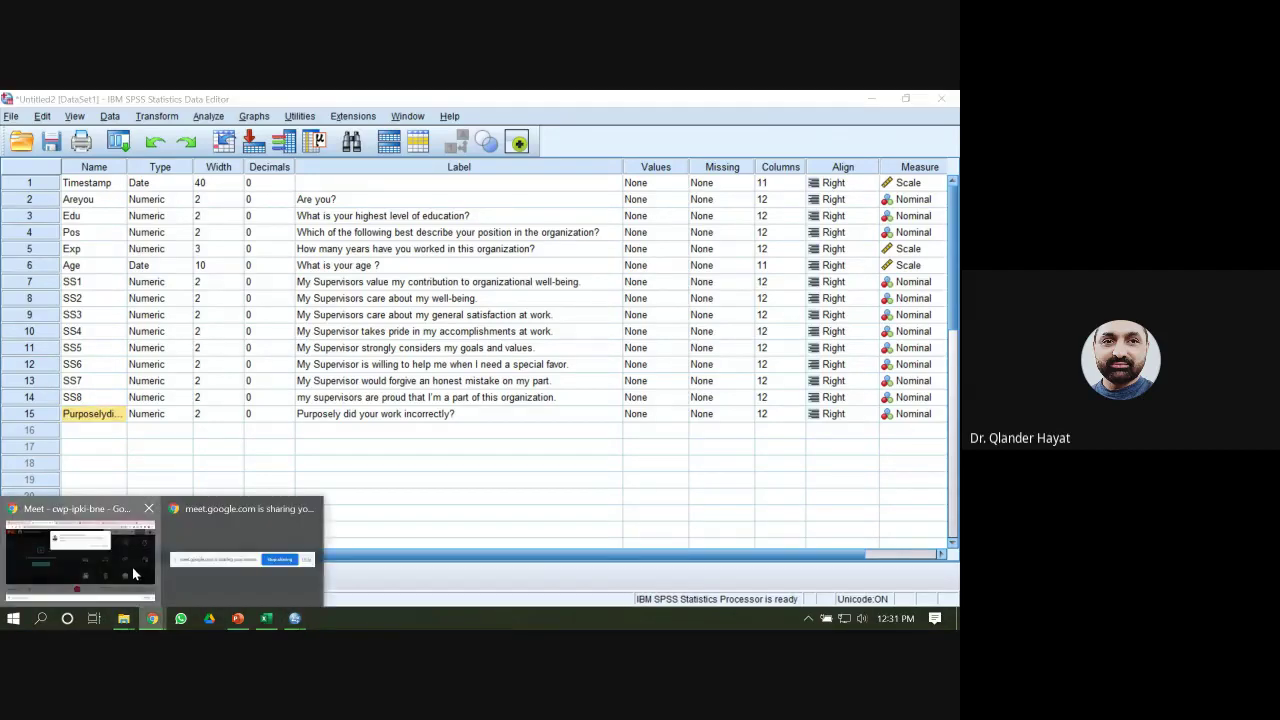
{"action": "left_click", "coordinate": [132, 567]}
{"action": "left_click", "coordinate": [637, 251]}
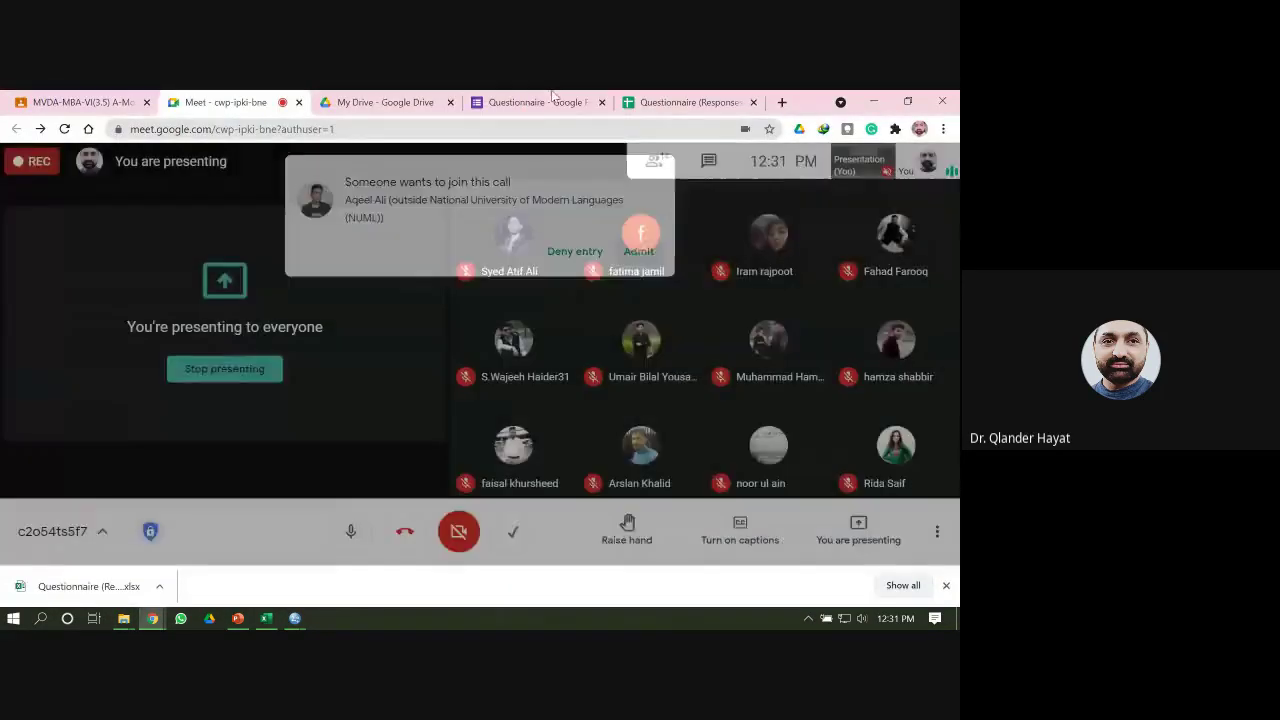
{"action": "left_click", "coordinate": [538, 102]}
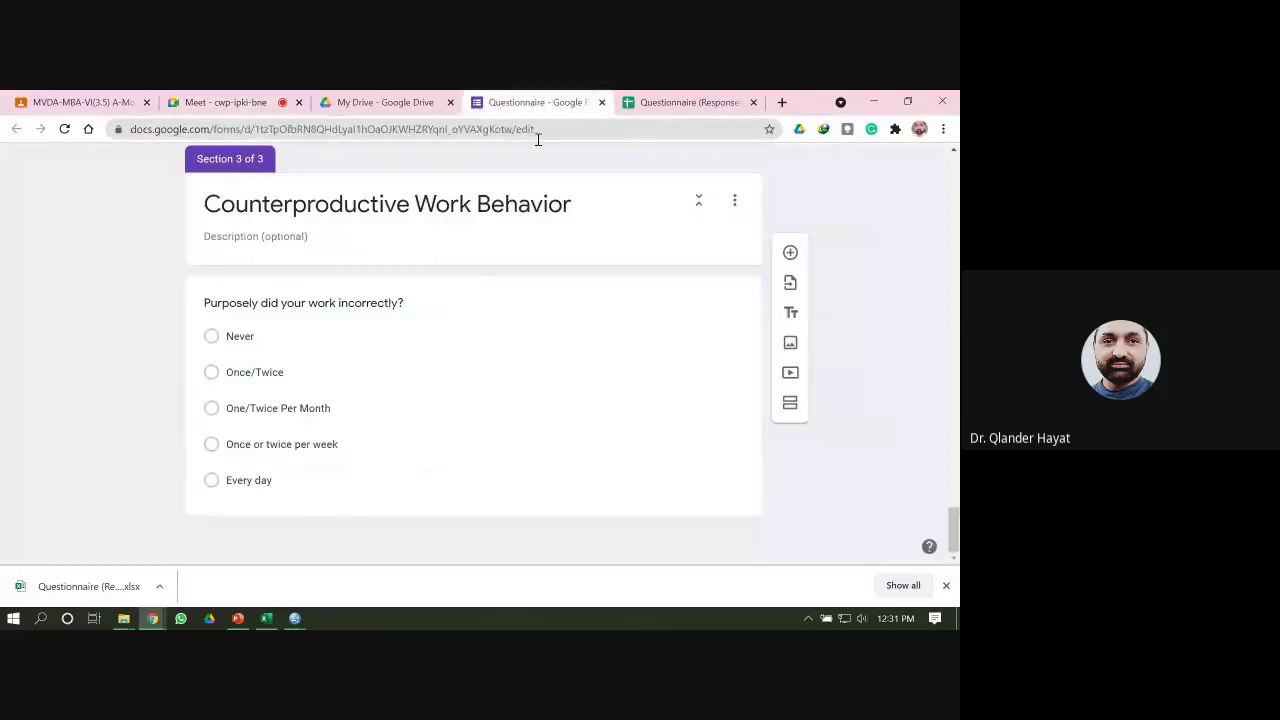
- Return to the SPSS dataset and rename the "Purposely did your work incorrectly?" variable in row 15 as CWB1
{"action": "left_click", "coordinate": [296, 619]}
{"action": "left_click", "coordinate": [346, 565]}
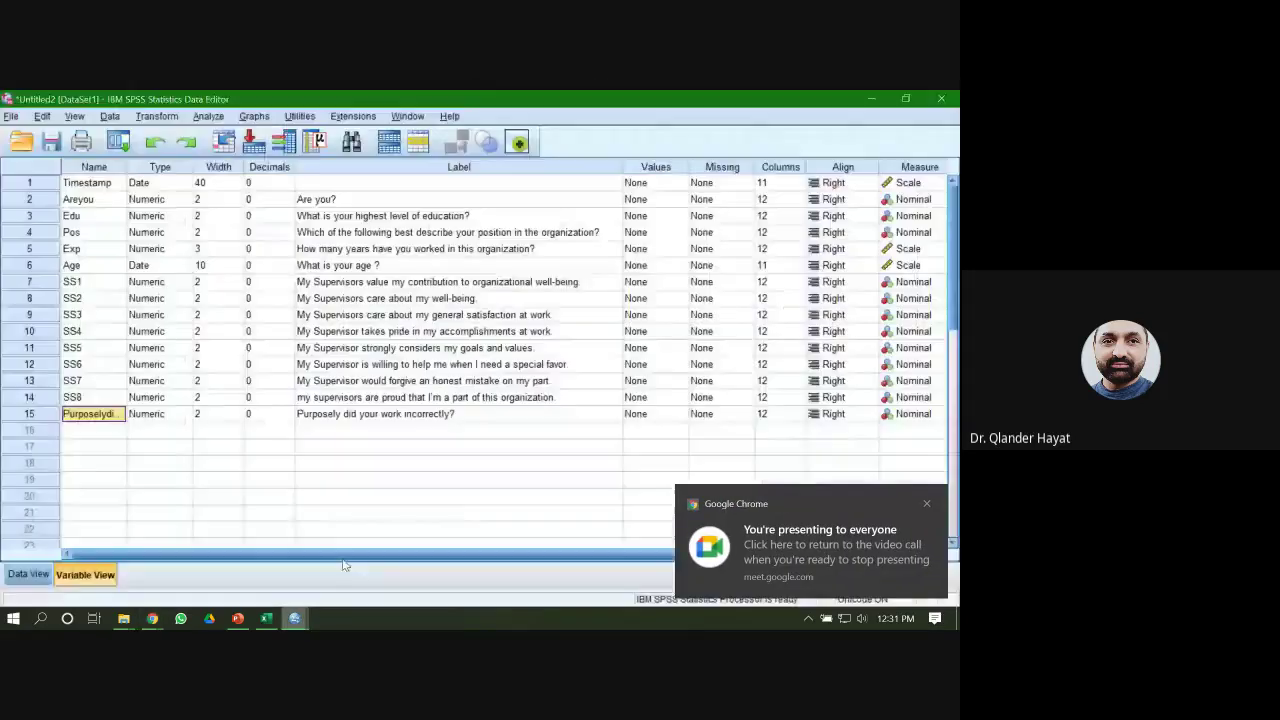
{"action": "type", "text": "CWB1"}
{"action": "key", "text": "Return"}
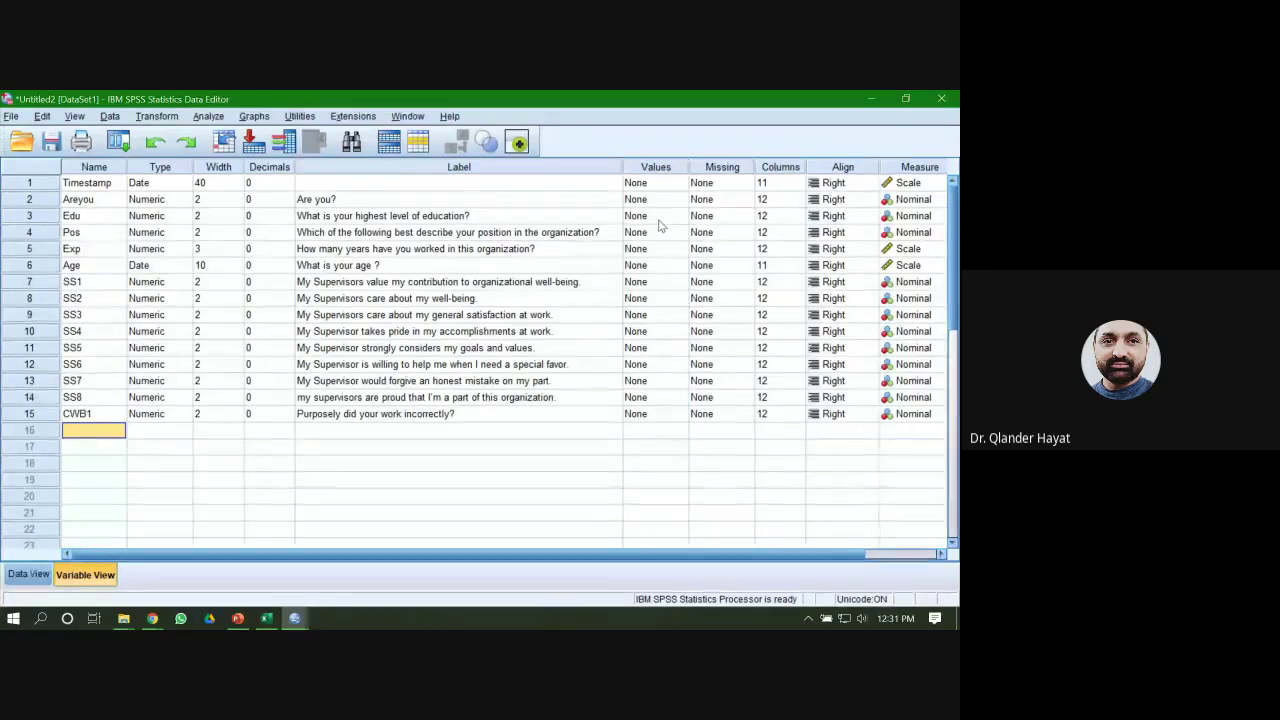
- Examine the imported response values under the renamed variables, then return to the variable definitions
{"action": "left_click", "coordinate": [655, 183]}
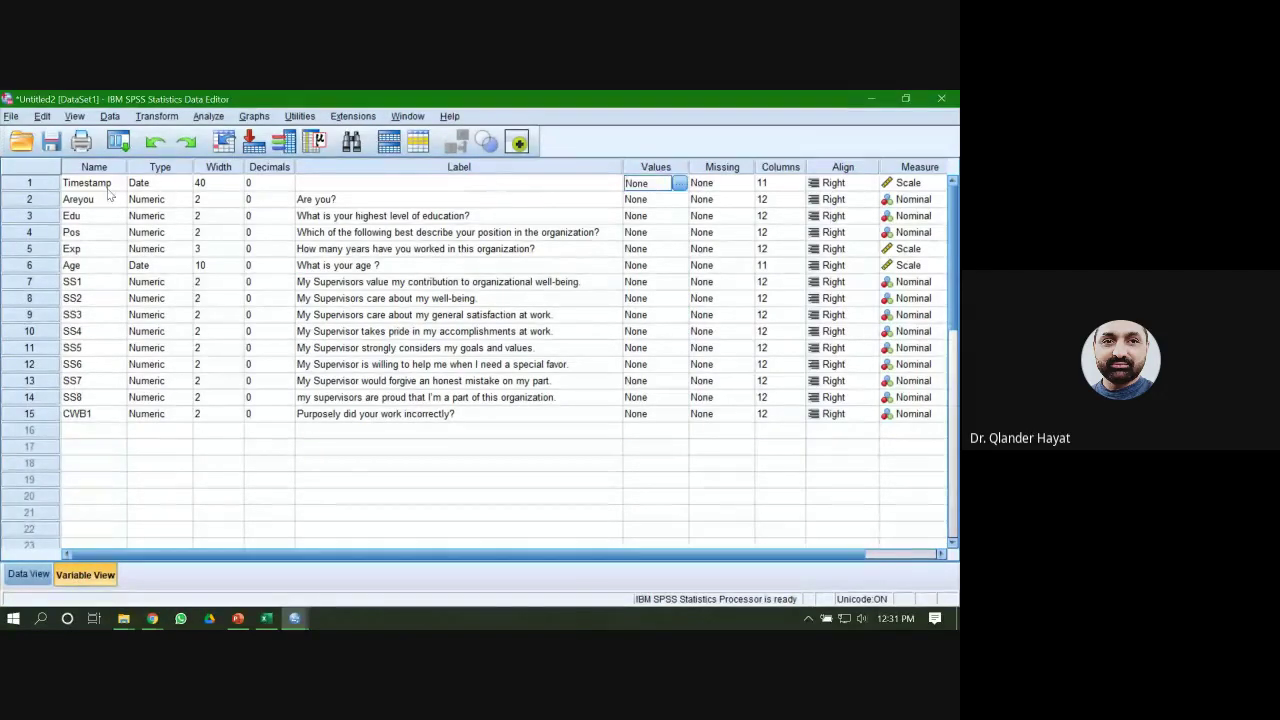
{"action": "left_click", "coordinate": [32, 576]}
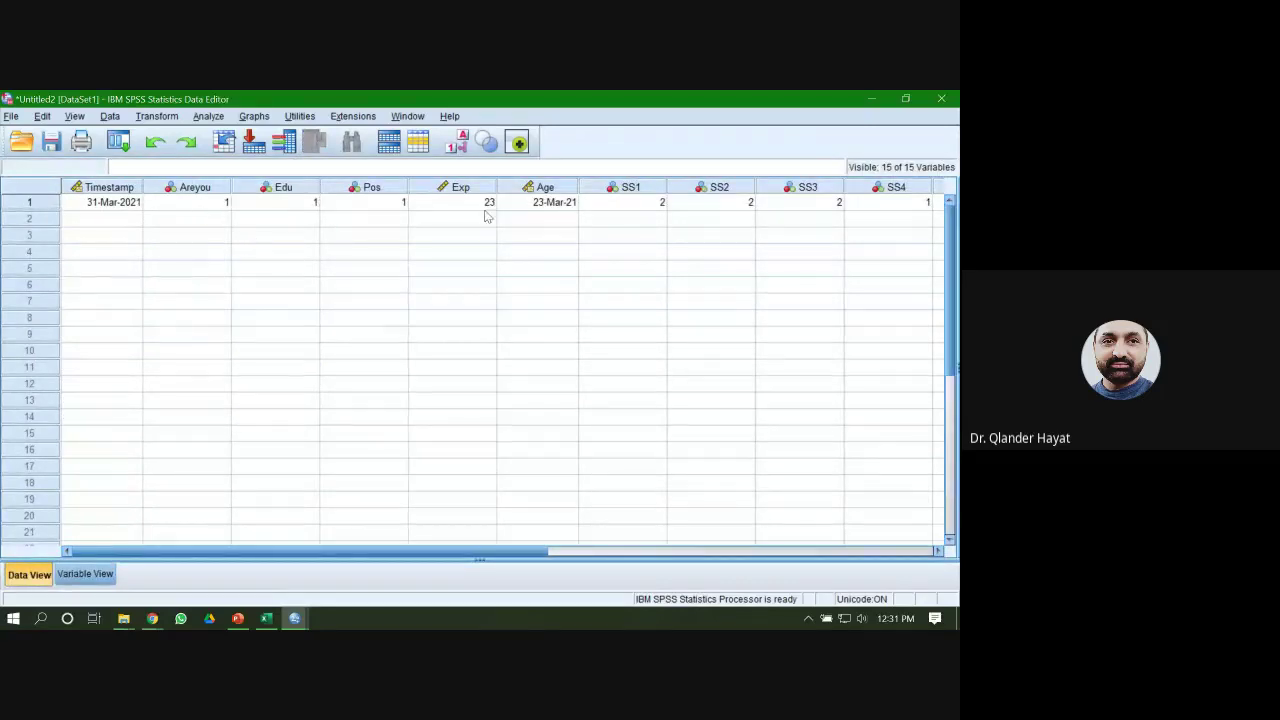
{"action": "left_click", "coordinate": [95, 575]}
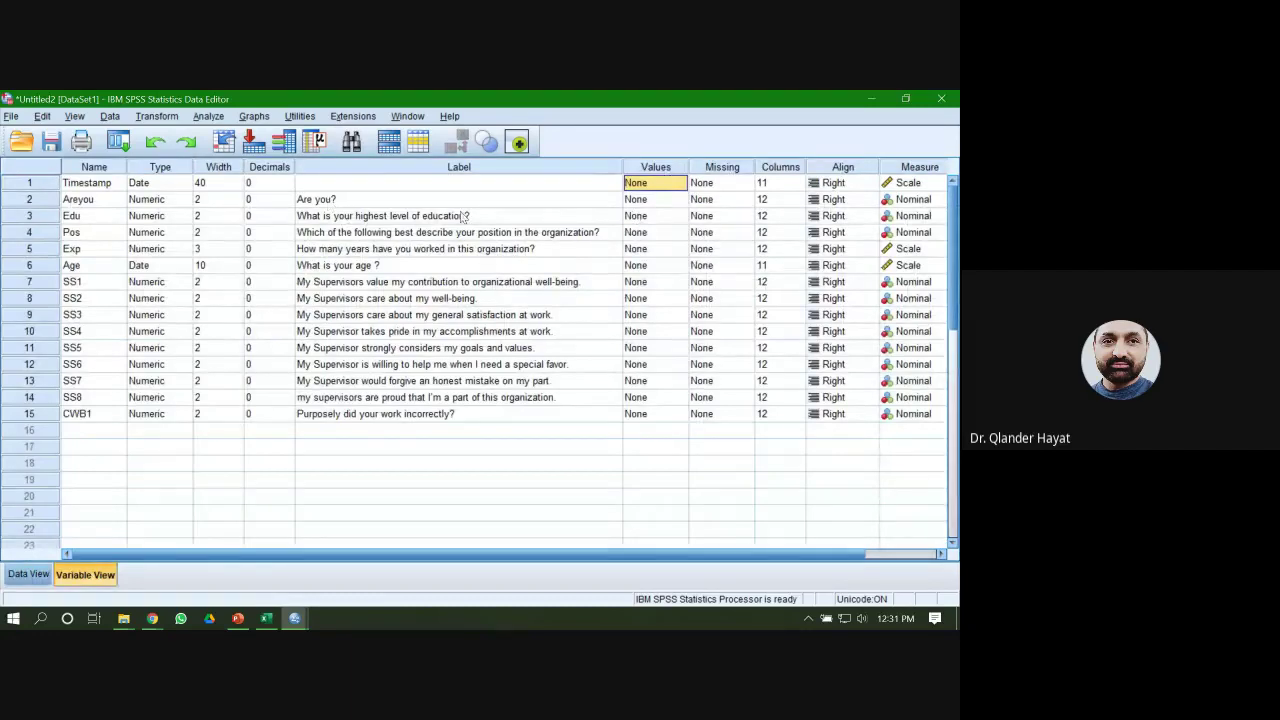
- Rename the "Are you?" variable in row 2 as Gender
{"action": "left_click", "coordinate": [648, 202]}
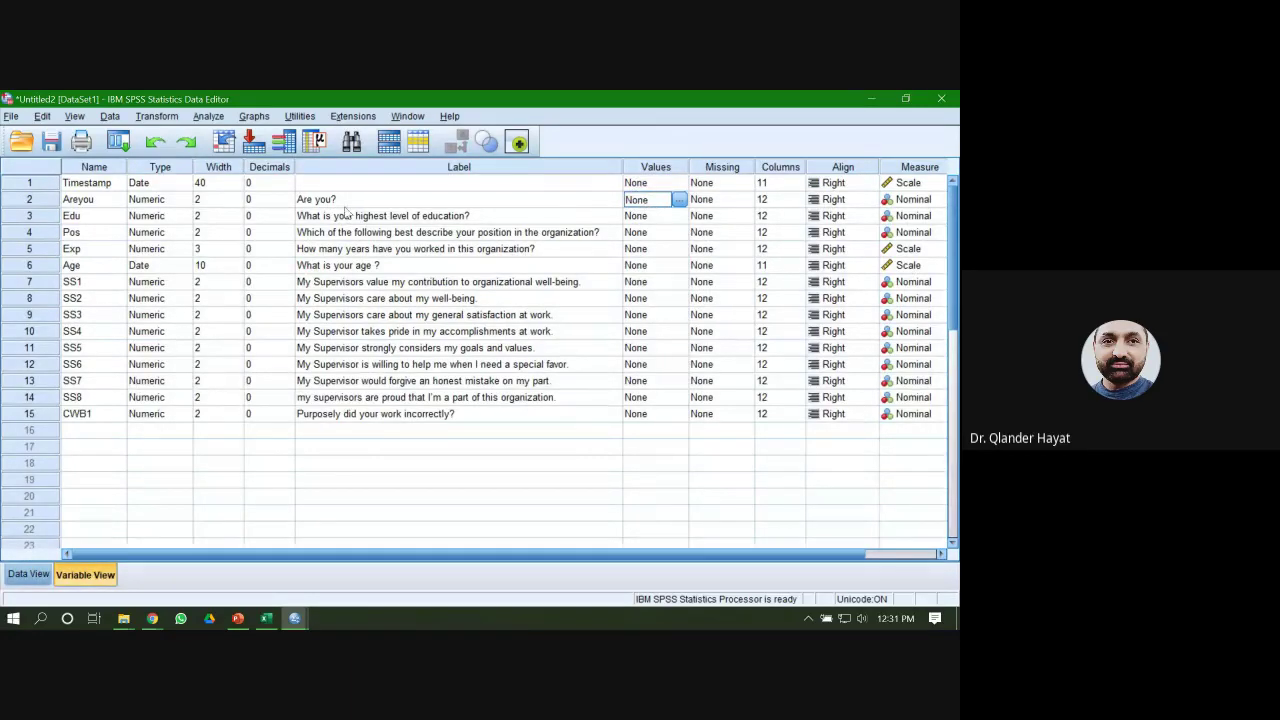
{"action": "left_click", "coordinate": [94, 201]}
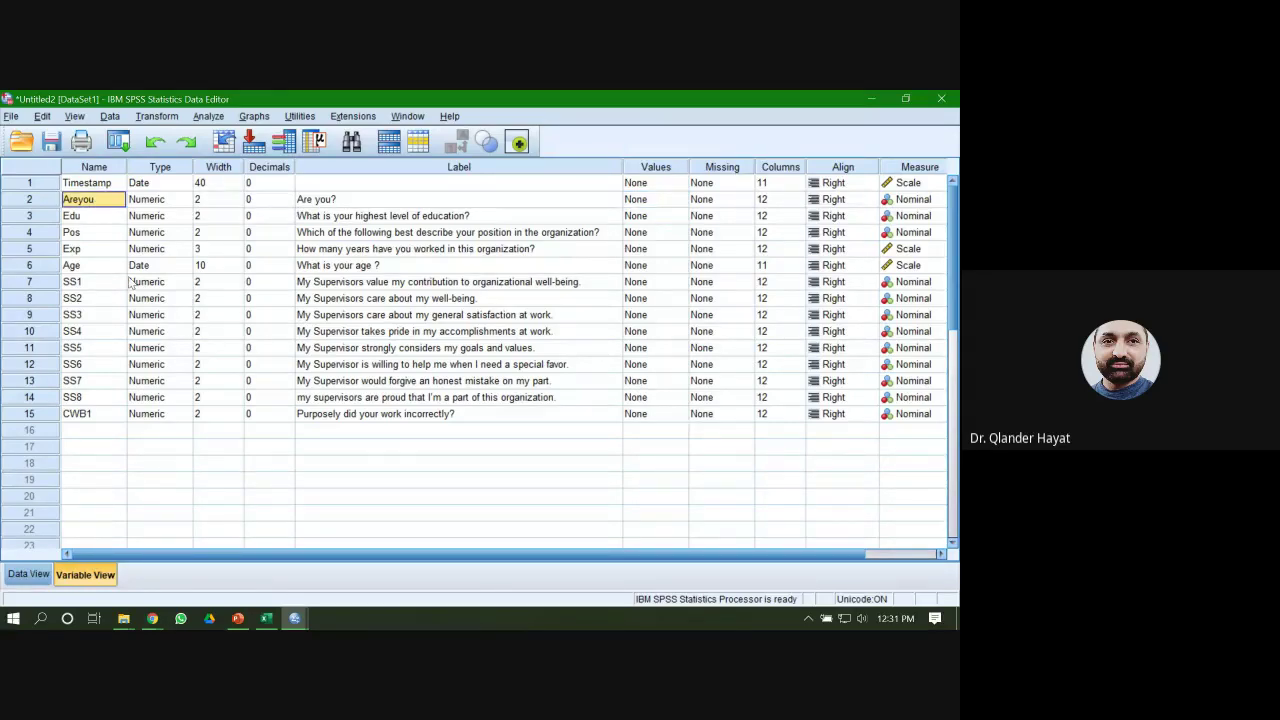
{"action": "type", "text": "Gender"}
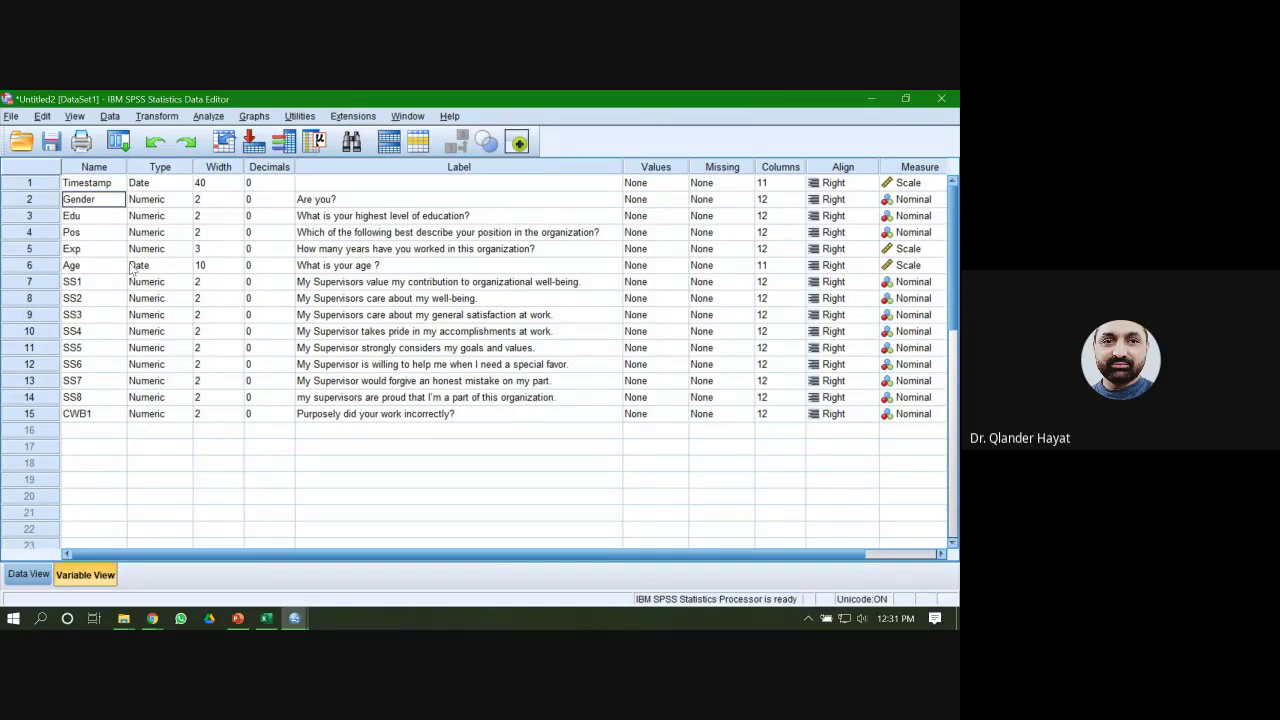
{"action": "left_click", "coordinate": [160, 200]}
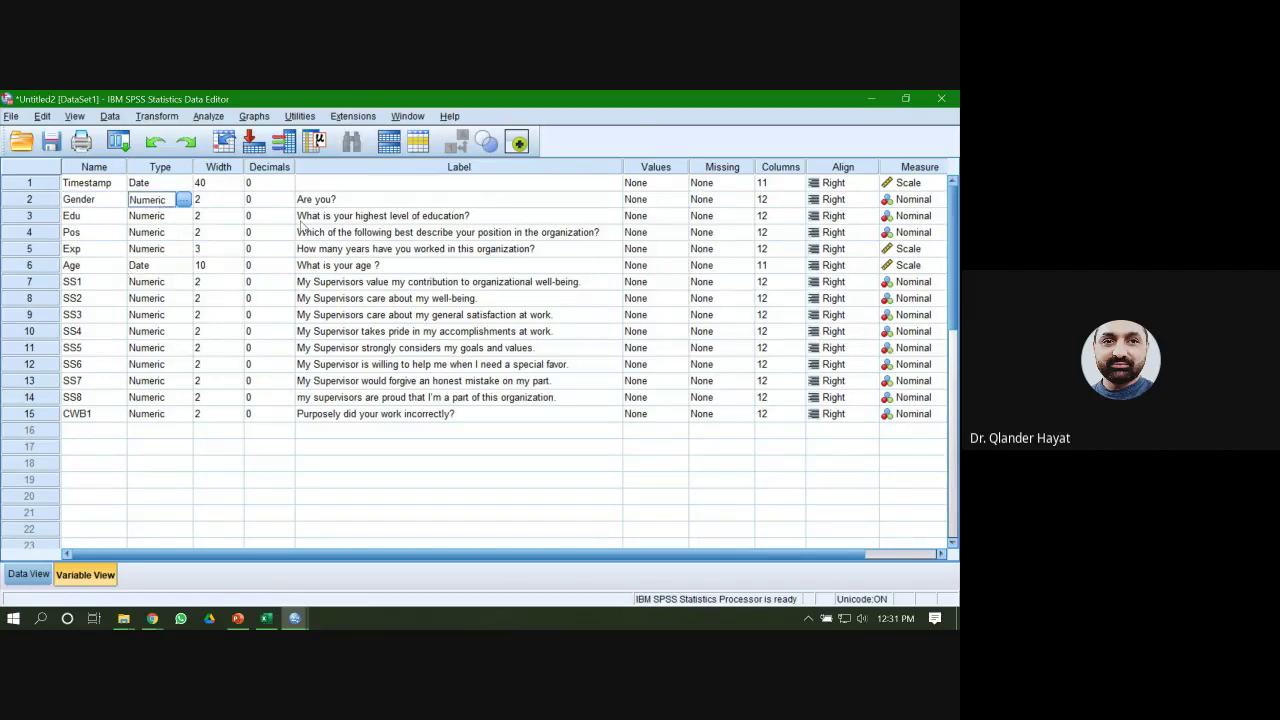
- Open the value labels of Gender, then switch to Chrome and copy the Male option of the "Are you?" question in the Questionnaire form
{"action": "left_click", "coordinate": [645, 201]}
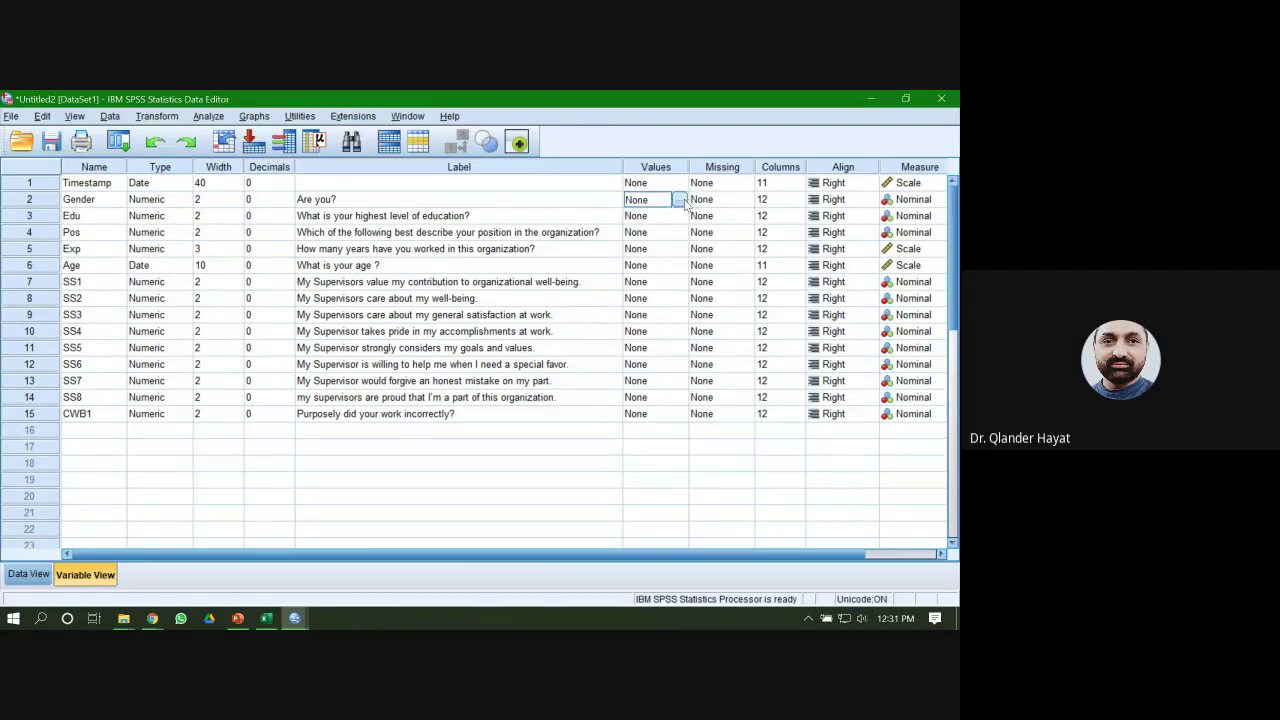
{"action": "left_click", "coordinate": [684, 201]}
{"action": "left_click", "coordinate": [152, 618]}
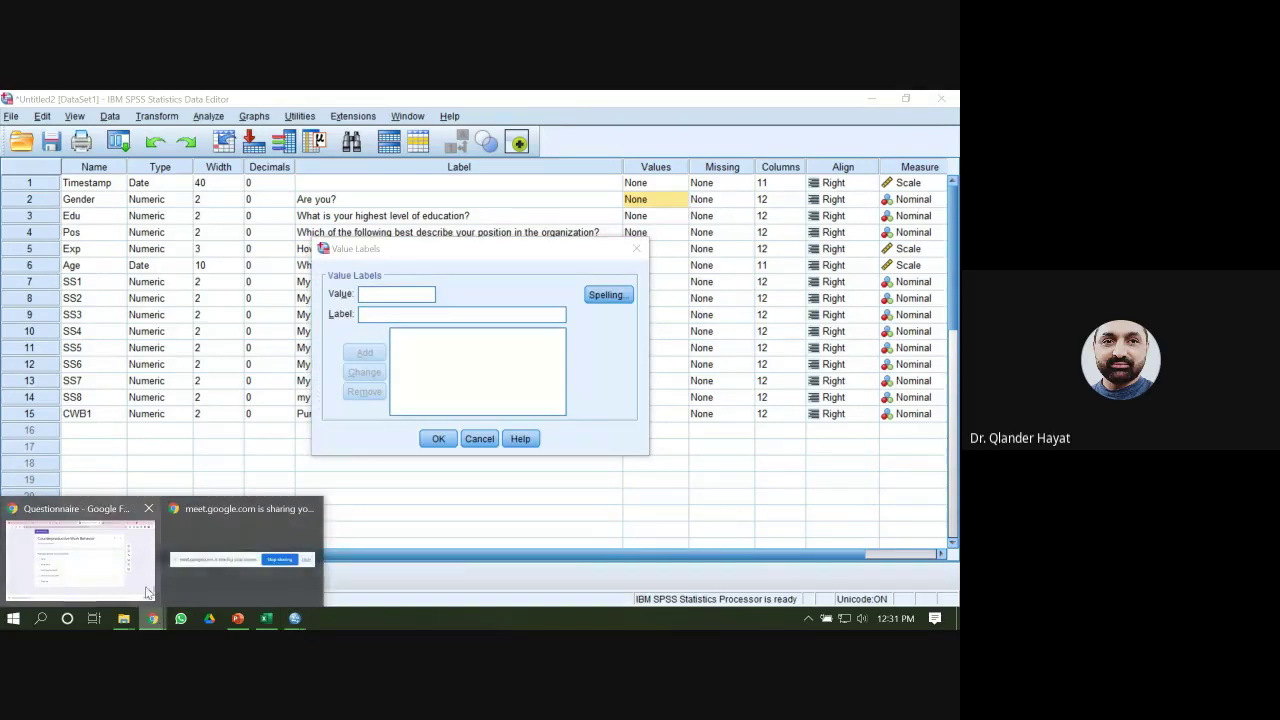
{"action": "left_click", "coordinate": [120, 578]}
{"action": "scroll", "coordinate": [360, 362], "scroll_direction": "up", "scroll_amount": 20}
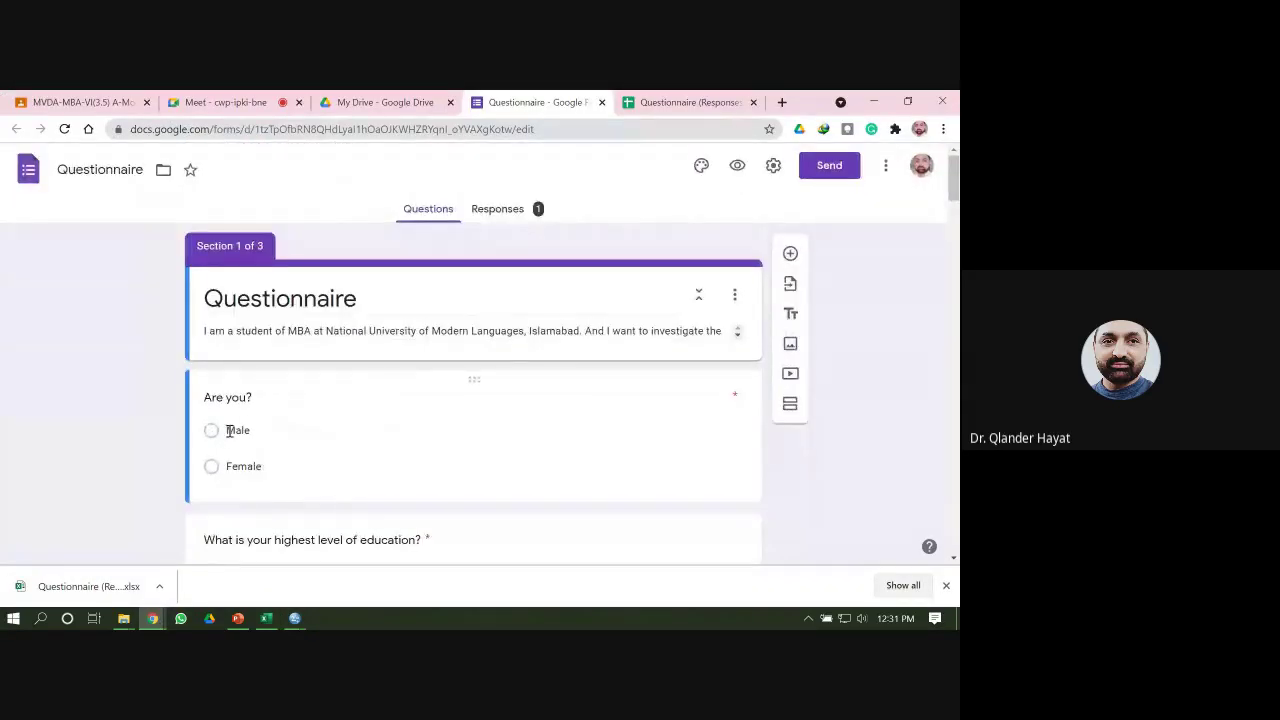
{"action": "left_click", "coordinate": [229, 430]}
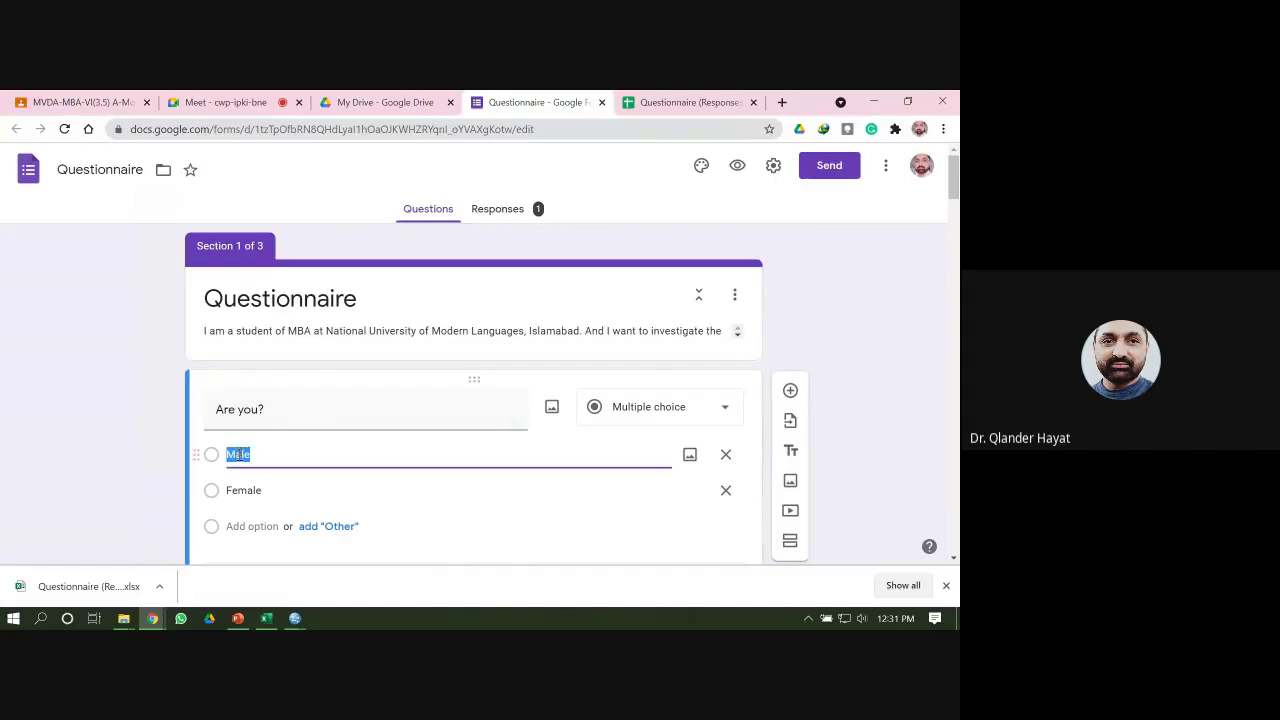
{"action": "right_click", "coordinate": [237, 454]}
{"action": "left_click", "coordinate": [298, 220]}
- Return to the SPSS dataset and define the Gender value labels as 1 = Male and 2 = Female
{"action": "mouse_move", "coordinate": [292, 620]}
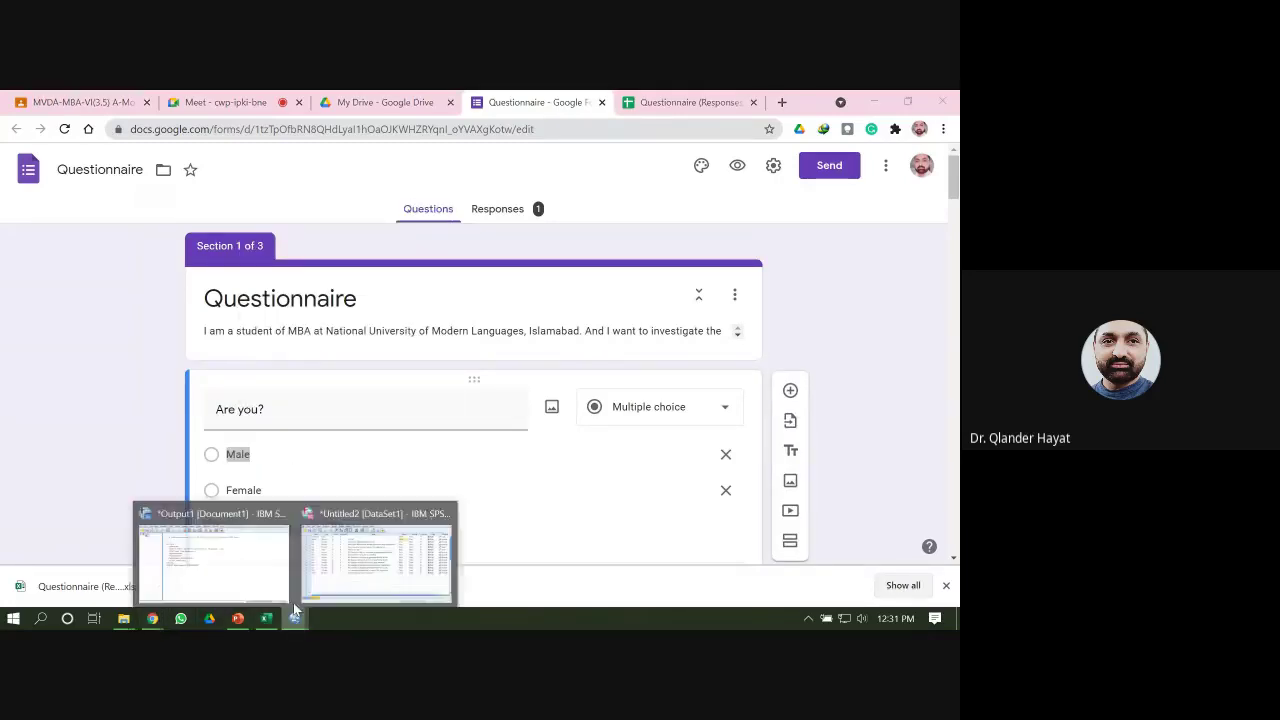
{"action": "left_click", "coordinate": [375, 555]}
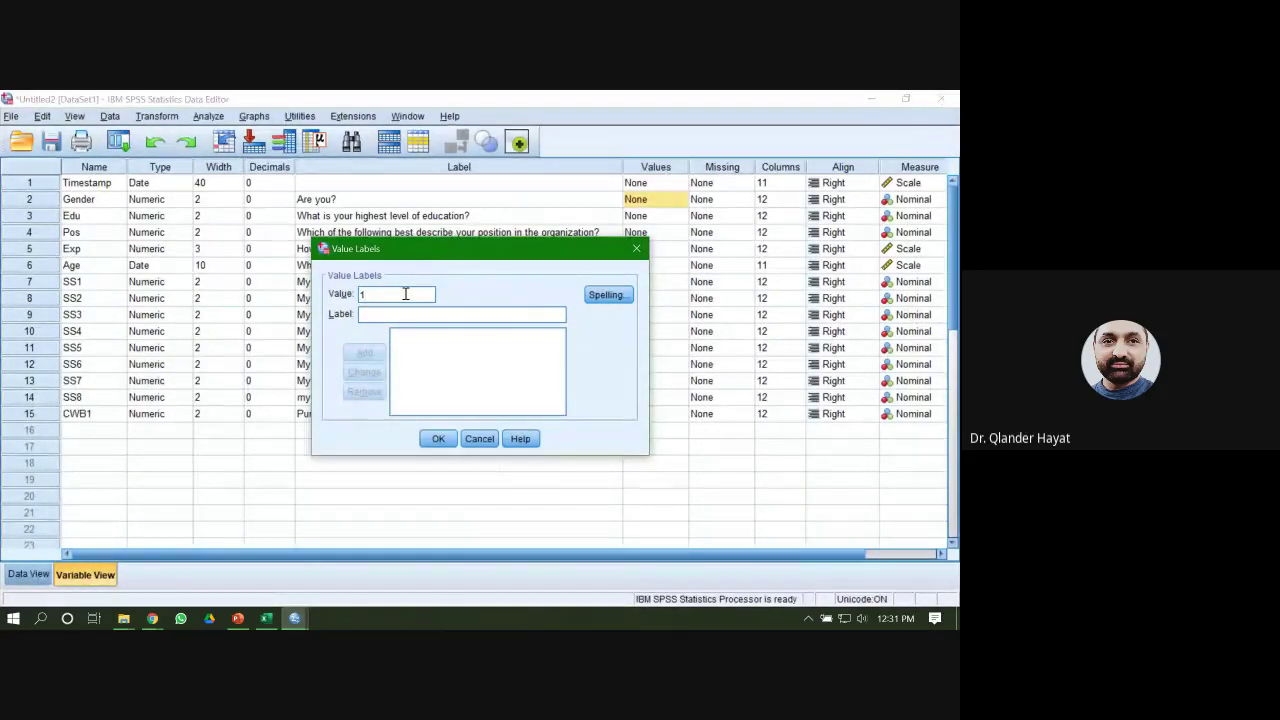
{"action": "type", "text": "M"}
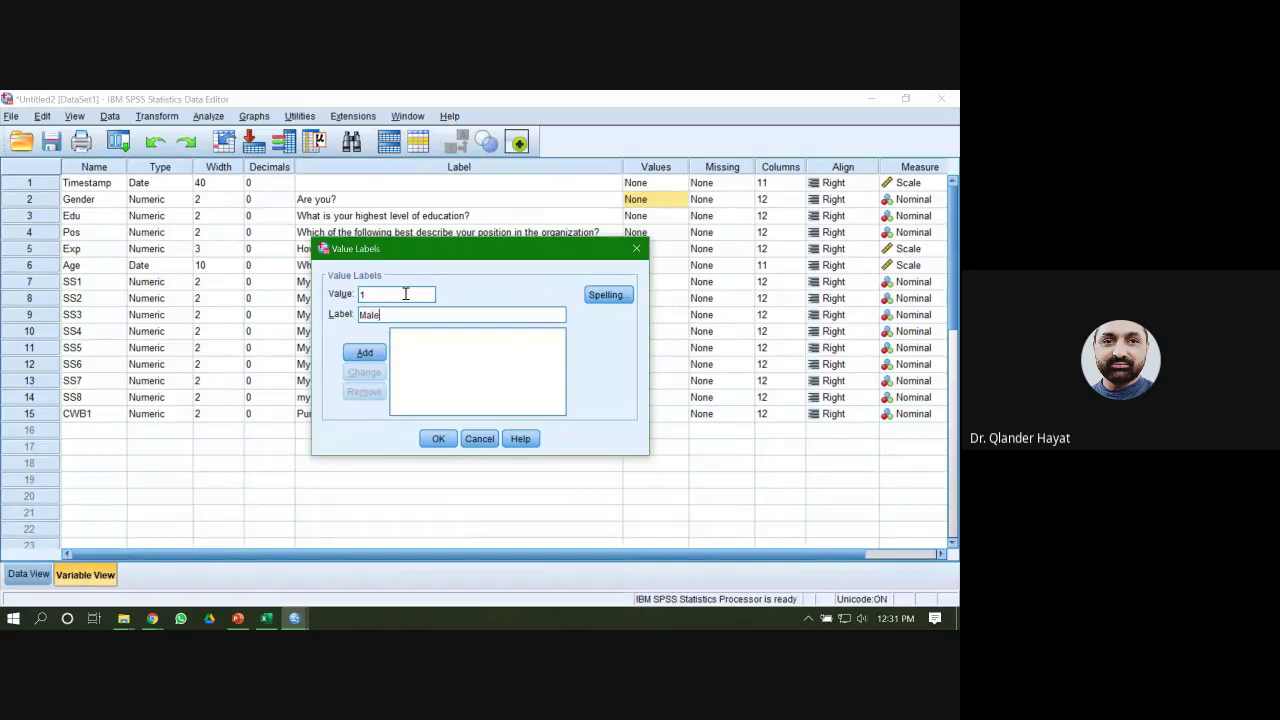
{"action": "type", "text": "ale"}
{"action": "key", "text": "Return"}
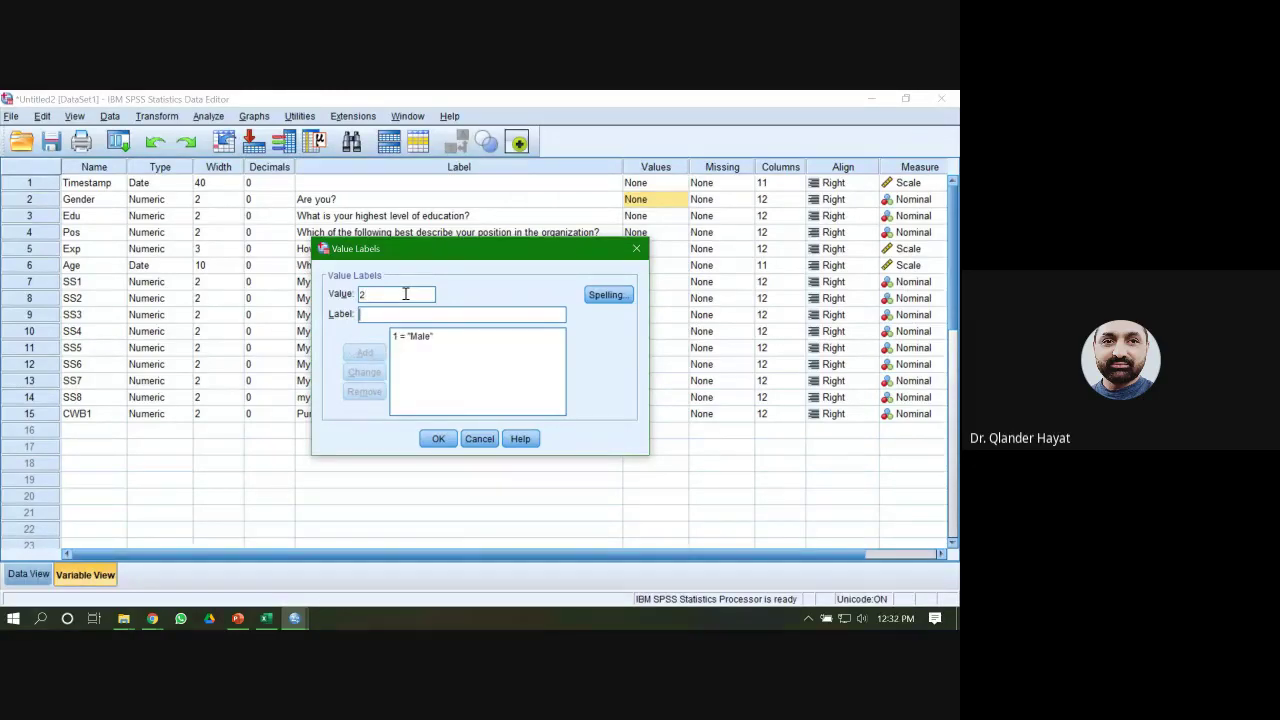
{"action": "type", "text": "Fema"}
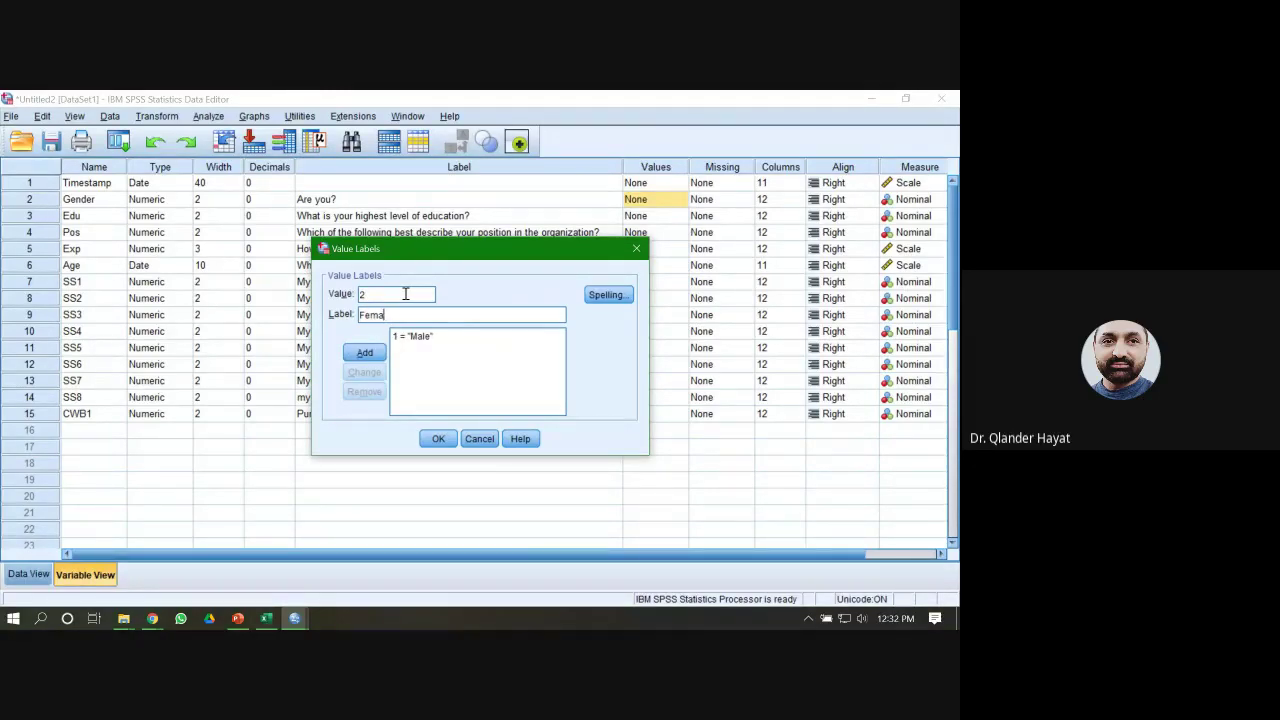
{"action": "key", "text": "Return"}
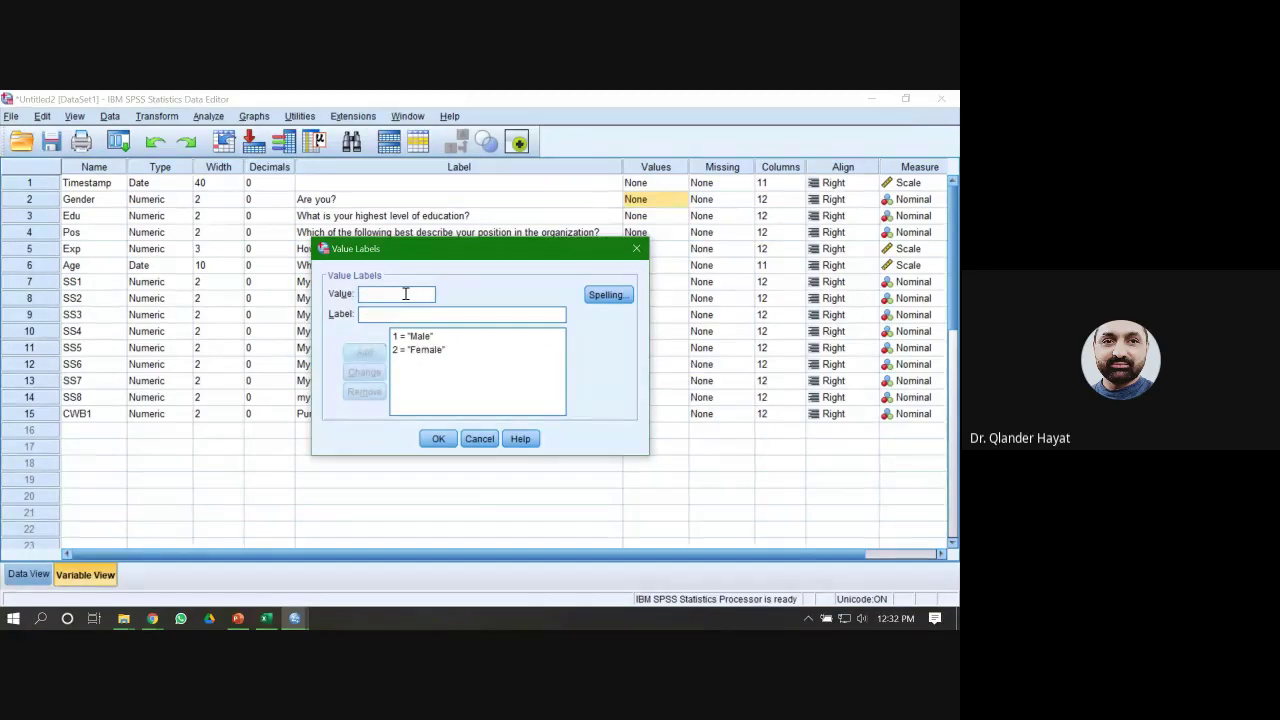
{"action": "left_click", "coordinate": [439, 439]}
- Open the value labels of Edu, then switch to Chrome and check the education level options in the Questionnaire form
{"action": "left_click", "coordinate": [643, 218]}
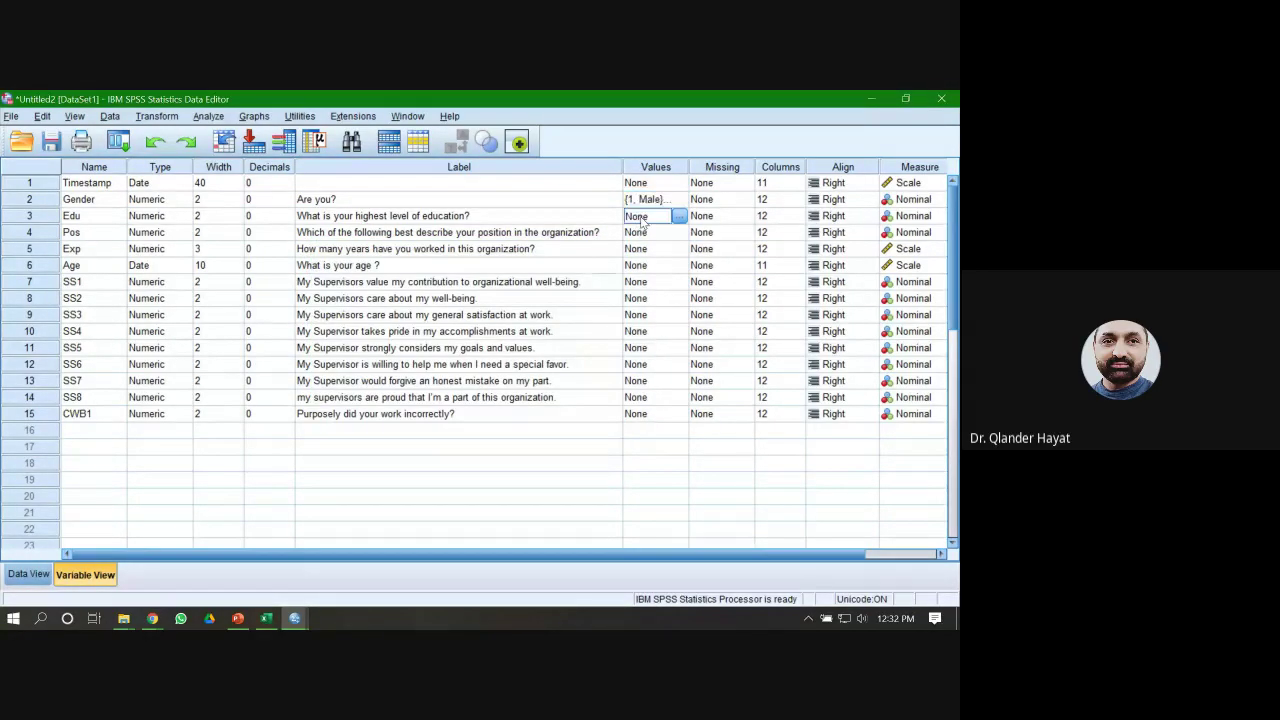
{"action": "left_click", "coordinate": [394, 221]}
{"action": "left_click", "coordinate": [640, 220]}
{"action": "left_click", "coordinate": [678, 216]}
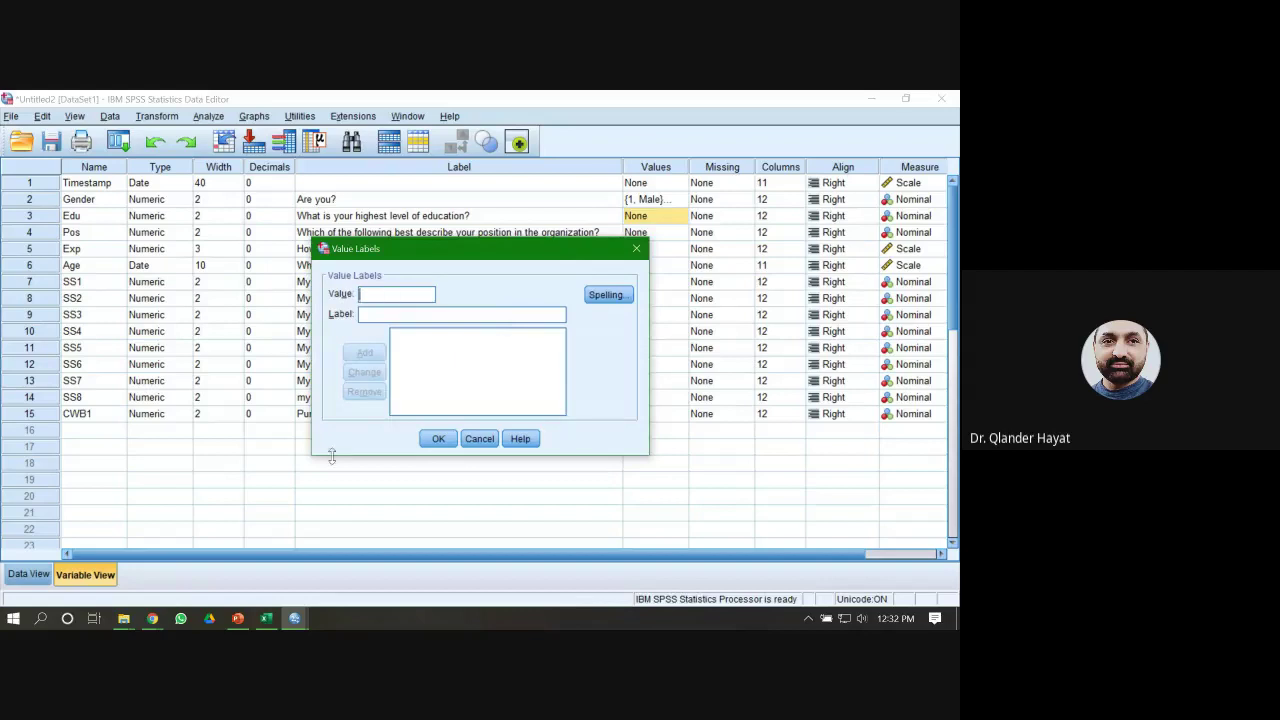
{"action": "left_click", "coordinate": [152, 618]}
{"action": "left_click", "coordinate": [119, 557]}
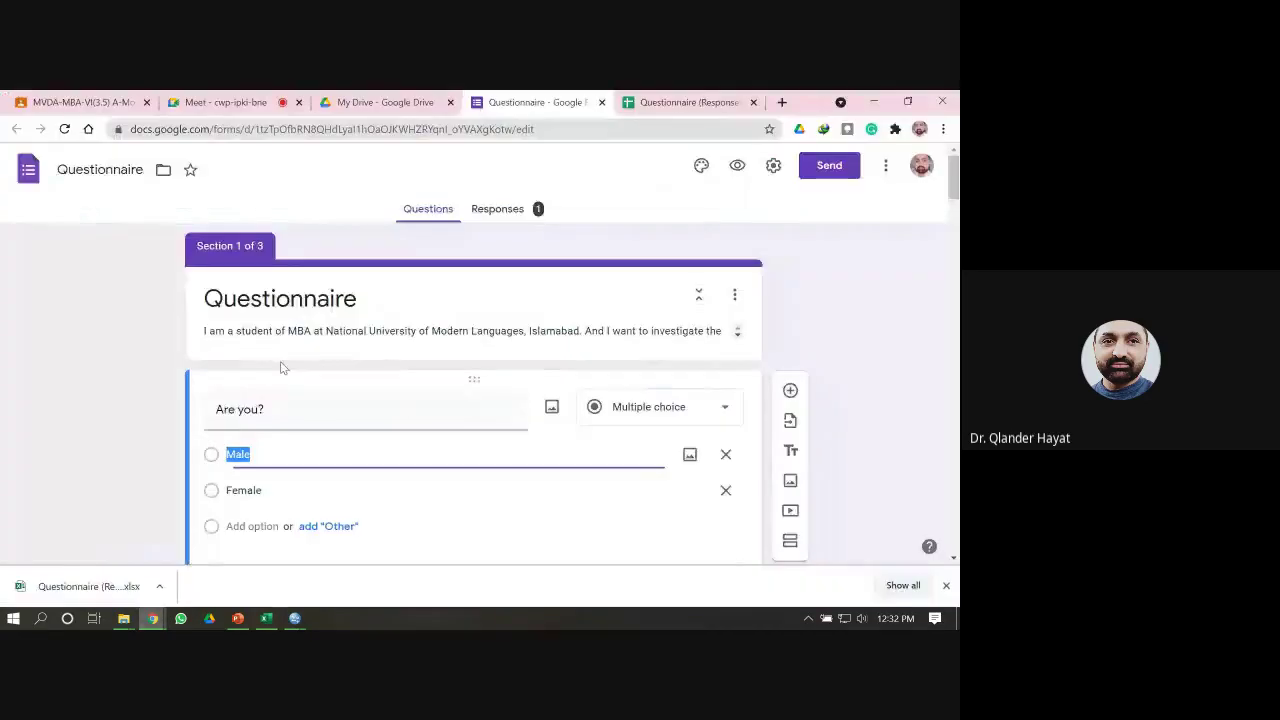
{"action": "scroll", "coordinate": [420, 437], "scroll_direction": "down", "scroll_amount": 5}
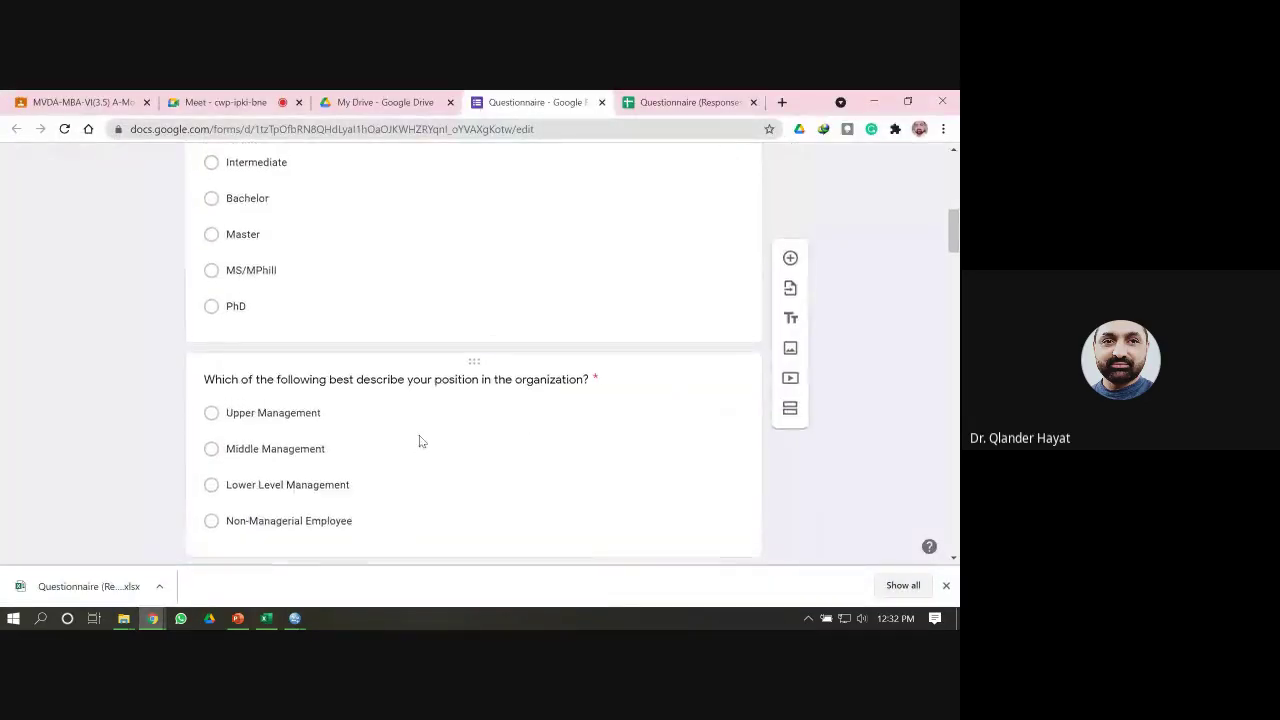
{"action": "scroll", "coordinate": [420, 438], "scroll_direction": "up", "scroll_amount": 2}
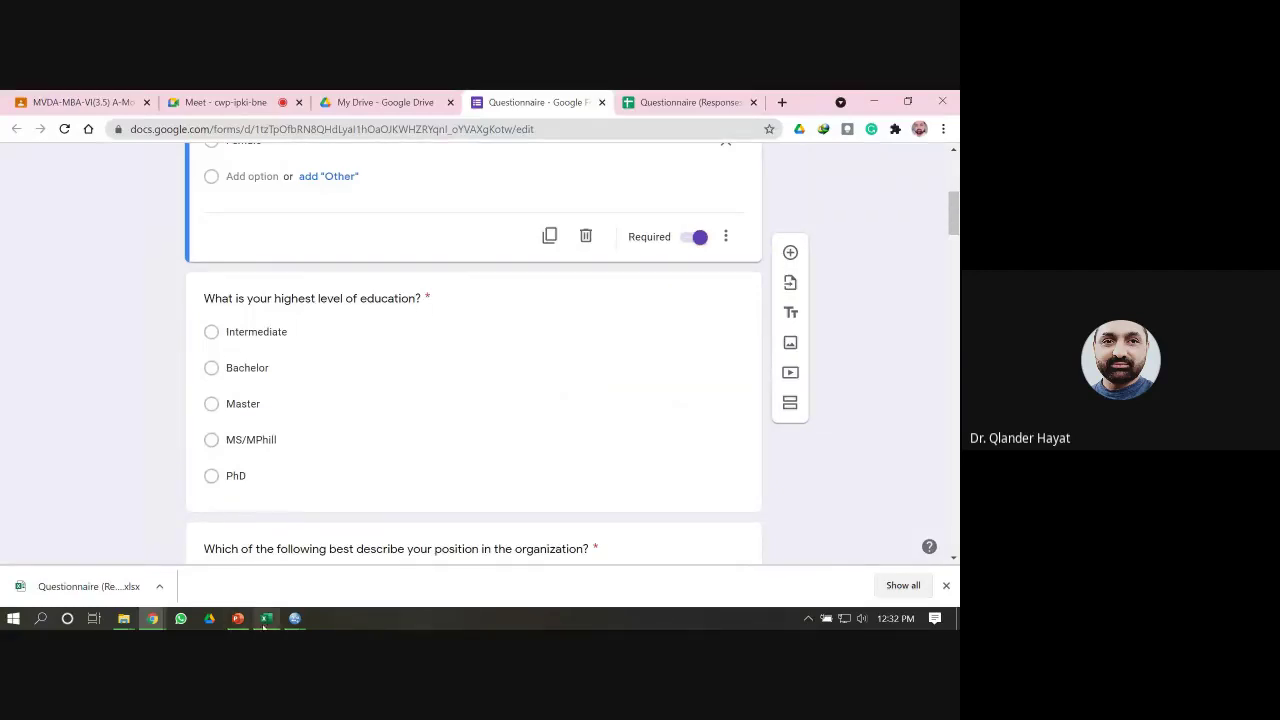
- Return to the SPSS dataset and add the Edu value labels 1 = Intermediate and 2 = Bachelor
{"action": "left_click", "coordinate": [295, 618]}
{"action": "left_click", "coordinate": [338, 569]}
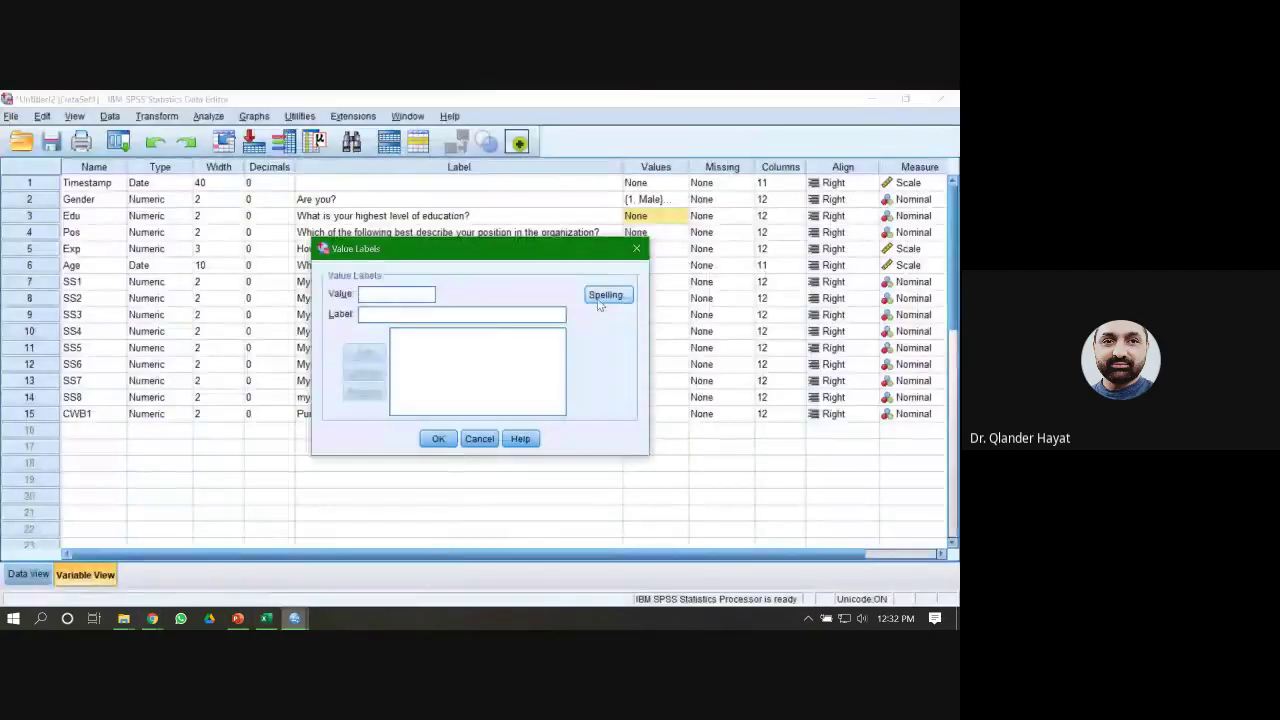
{"action": "type", "text": "1"}
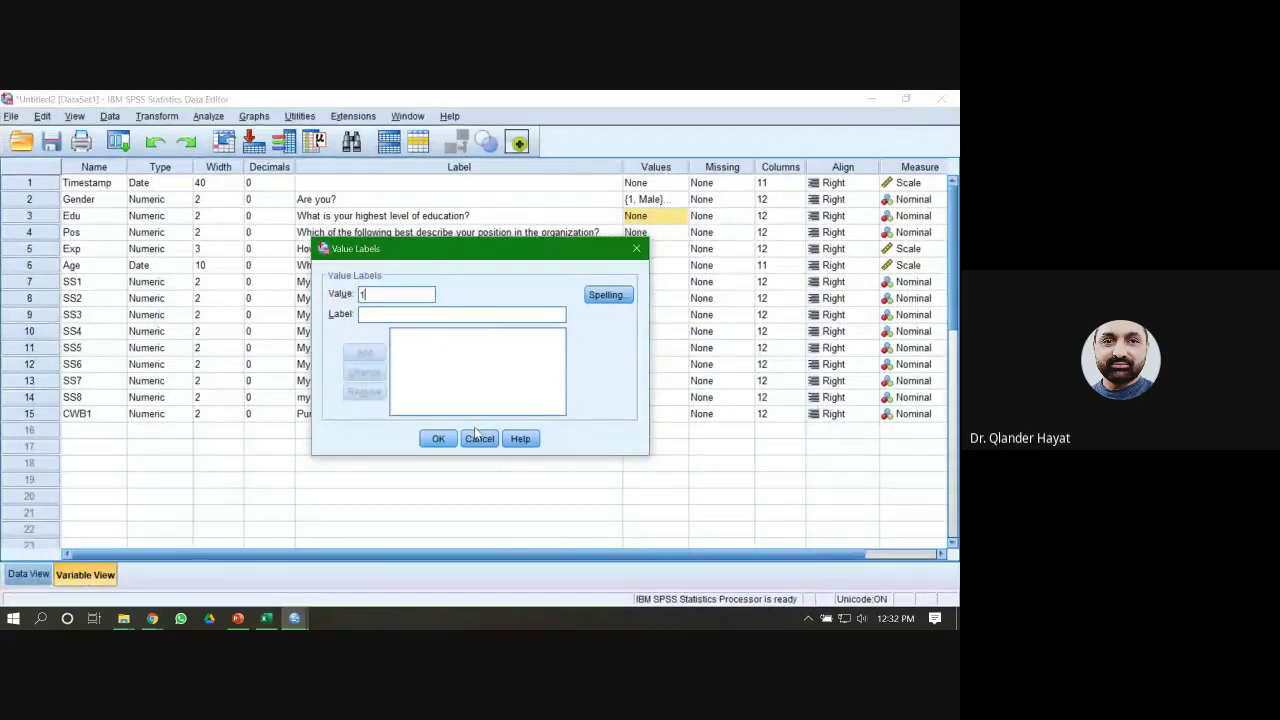
{"action": "key", "text": "Tab"}
{"action": "type", "text": "In"}
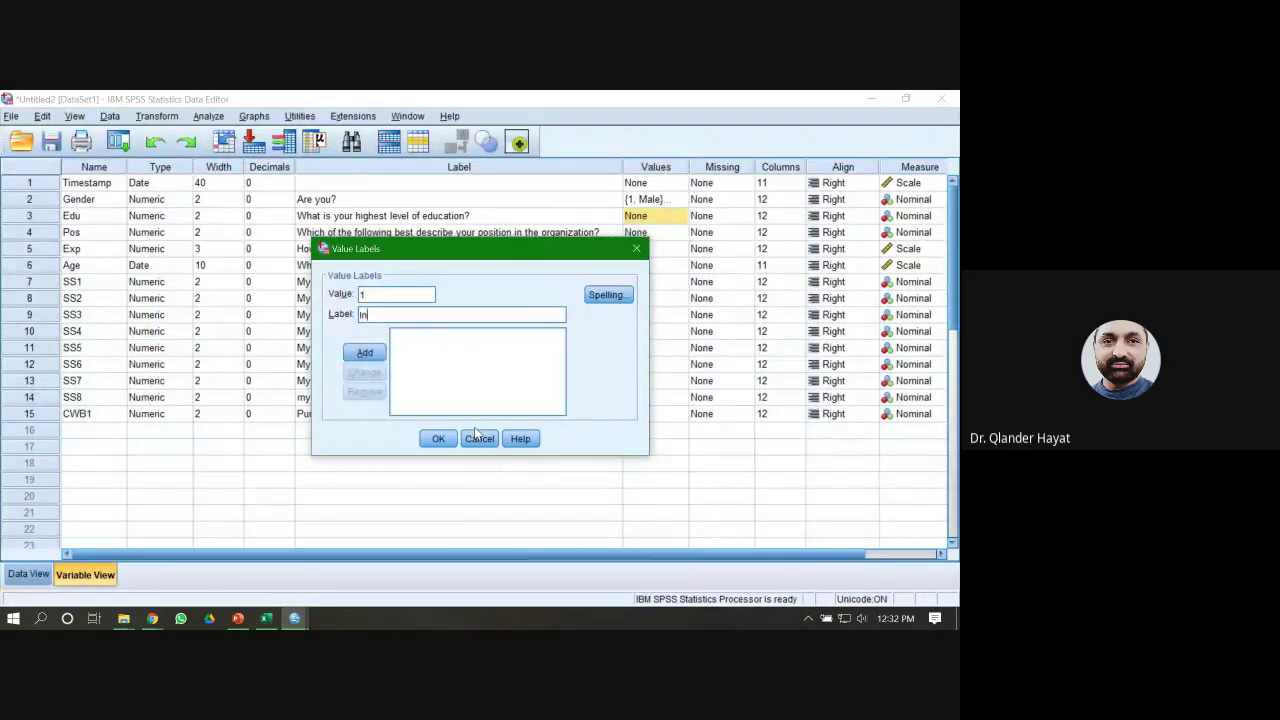
{"action": "type", "text": "termediate"}
{"action": "key", "text": "Return"}
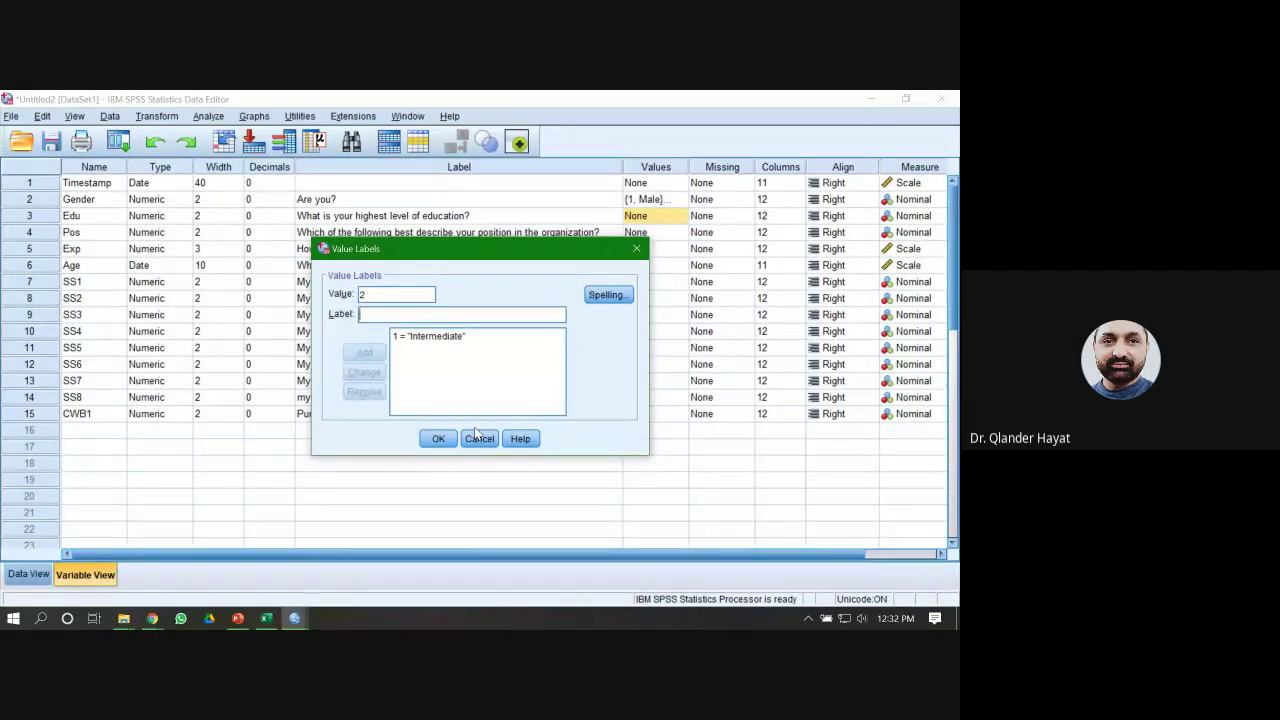
{"action": "left_click_drag", "start_coordinate": [370, 298], "coordinate": [359, 294]}
{"action": "key", "text": "Tab"}
{"action": "type", "text": "Bachelo"}
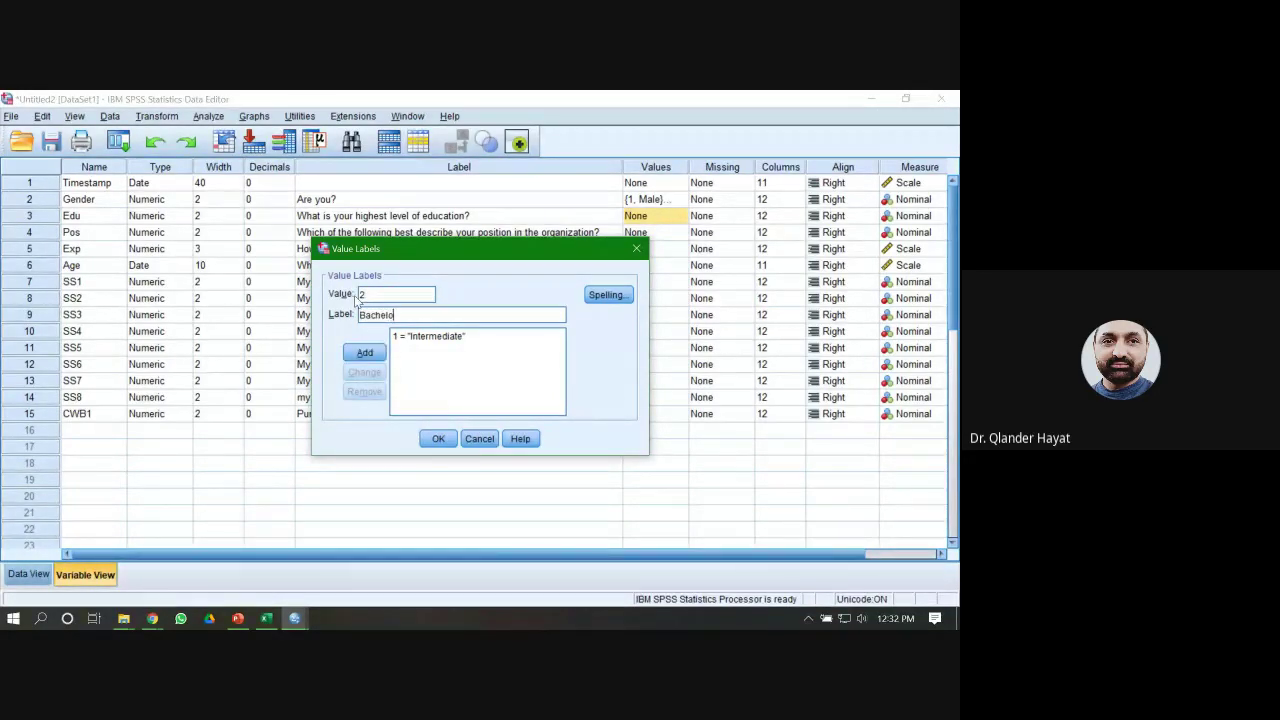
{"action": "type", "text": "r"}
{"action": "key", "text": "Return"}
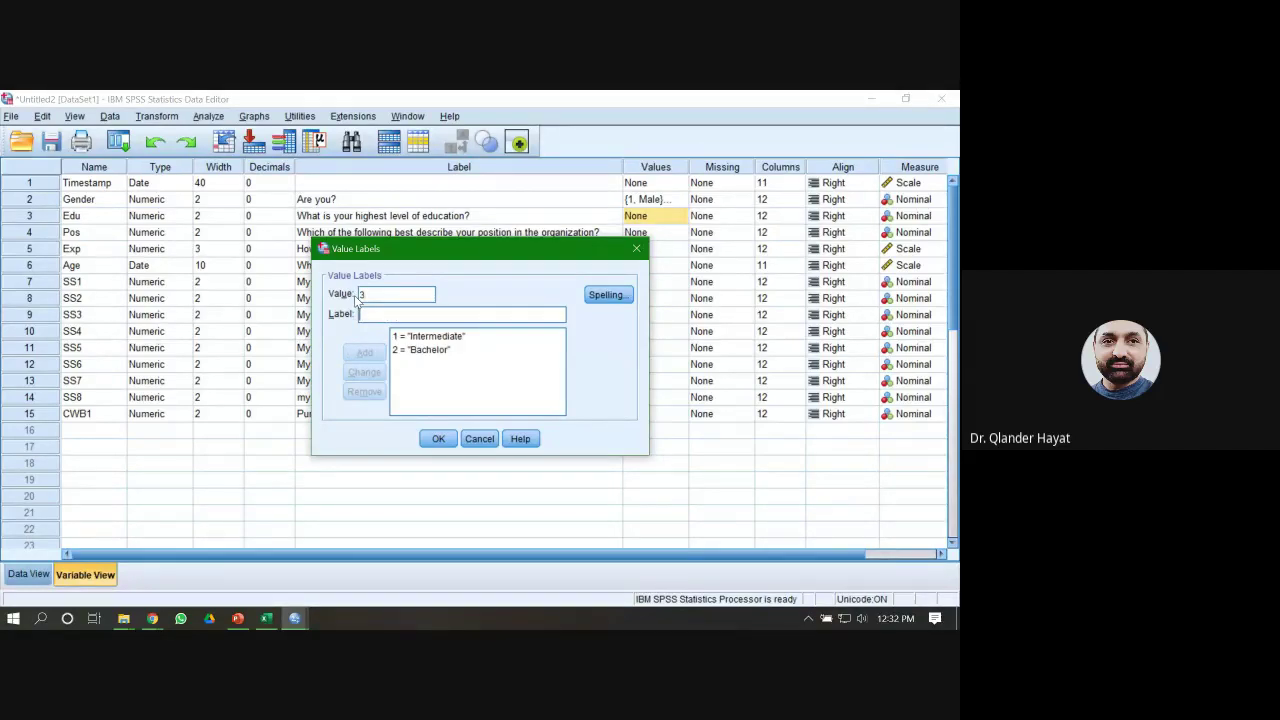
- Add the Edu value labels 3 = Master, 4 = Mphill and 5 = phd, and apply the label set
{"action": "type", "text": "Ma"}
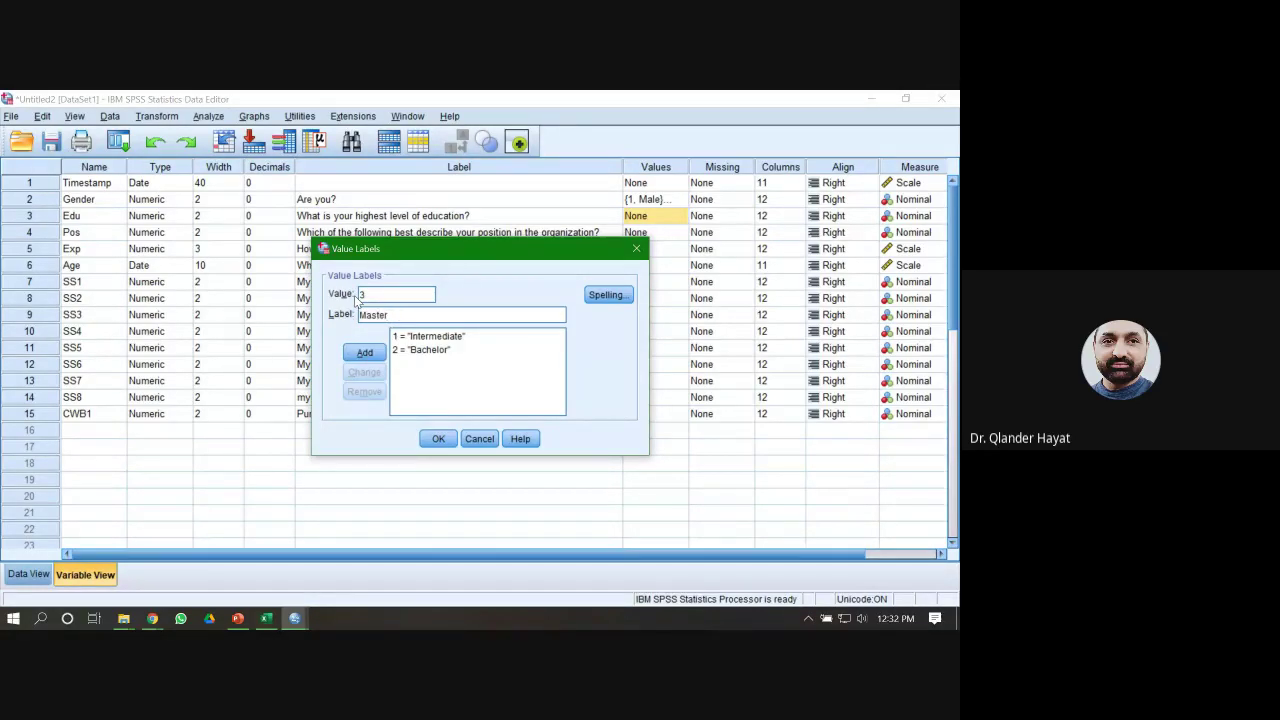
{"action": "type", "text": "ster"}
{"action": "key", "text": "Return"}
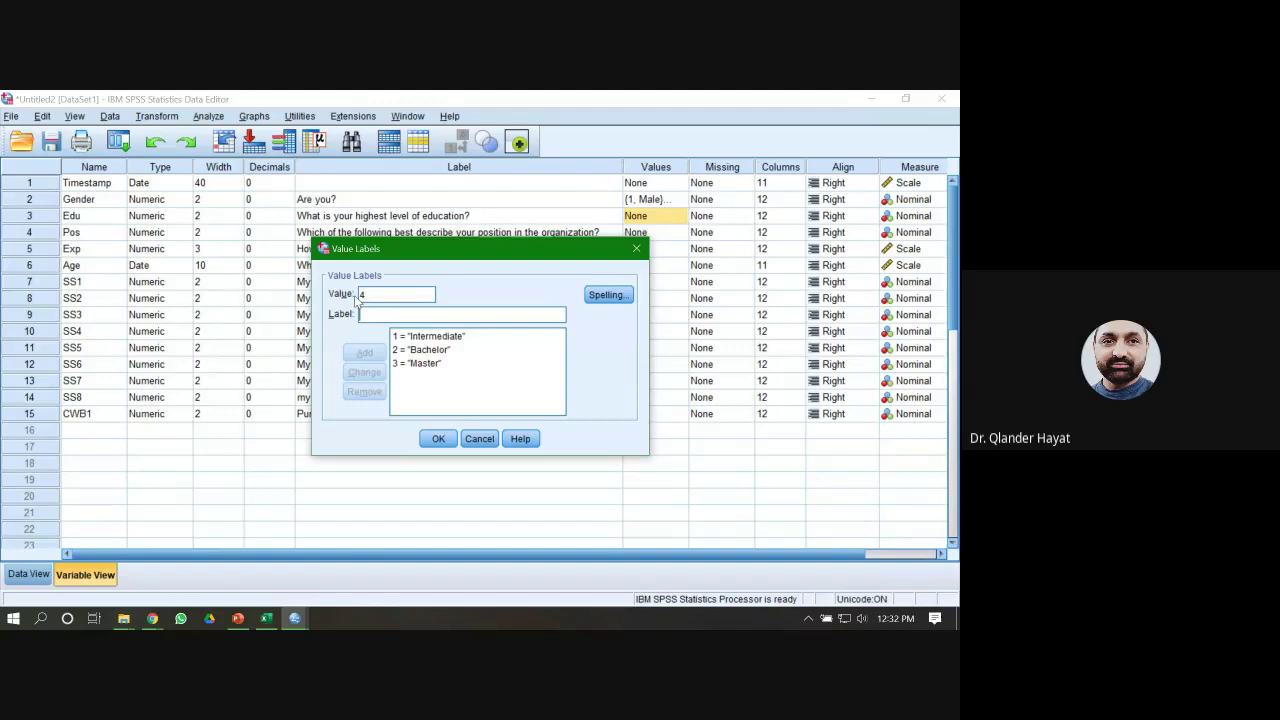
{"action": "type", "text": "Mphill"}
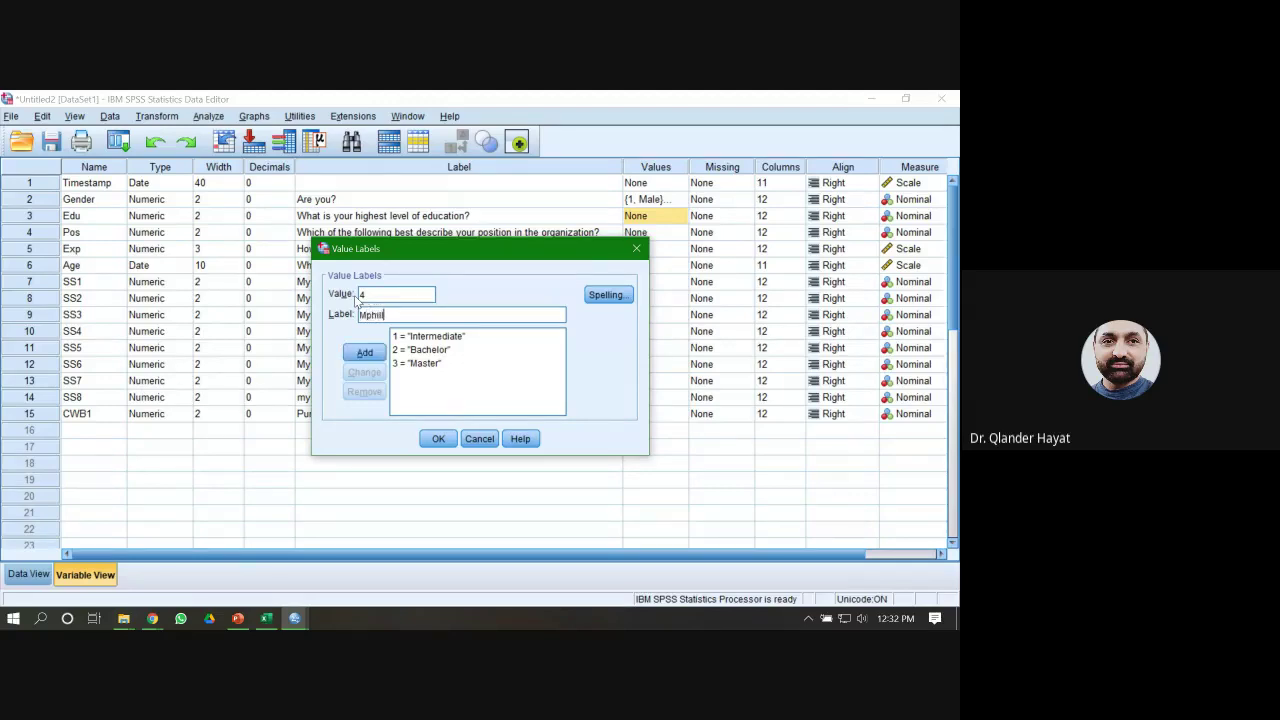
{"action": "key", "text": "Return"}
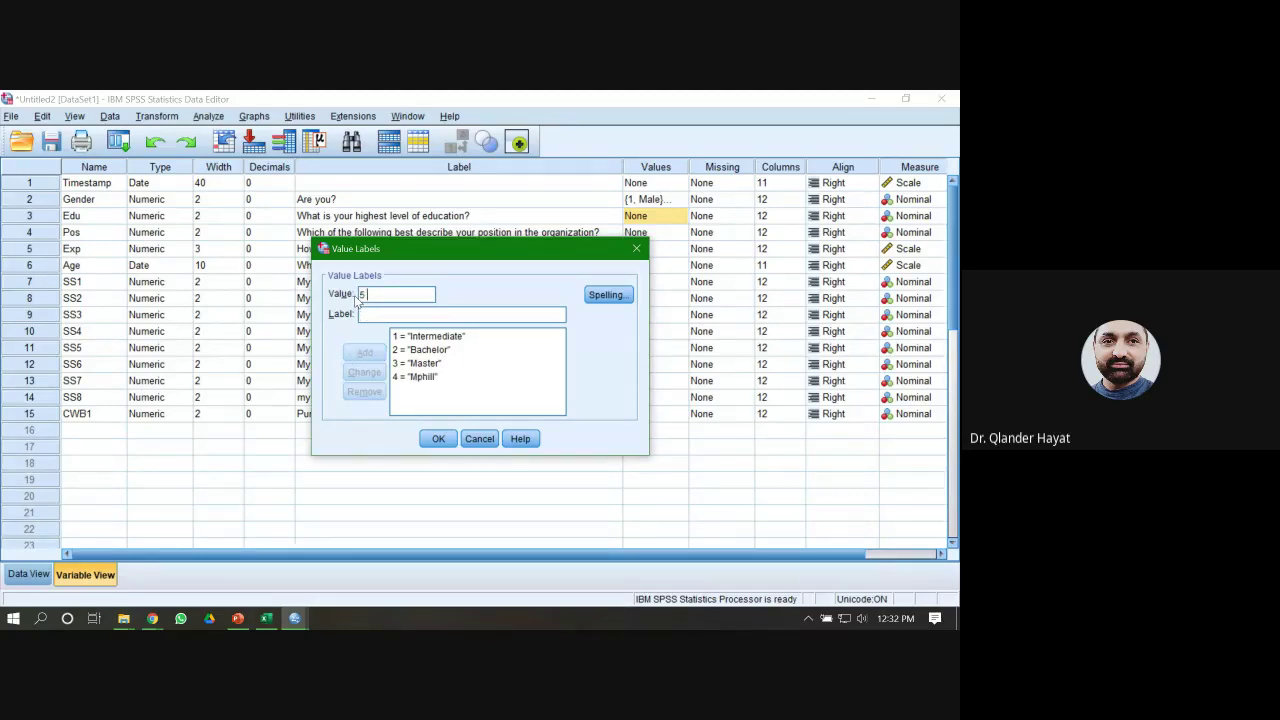
{"action": "key", "text": "Tab"}
{"action": "type", "text": "phd"}
{"action": "key", "text": "Return"}
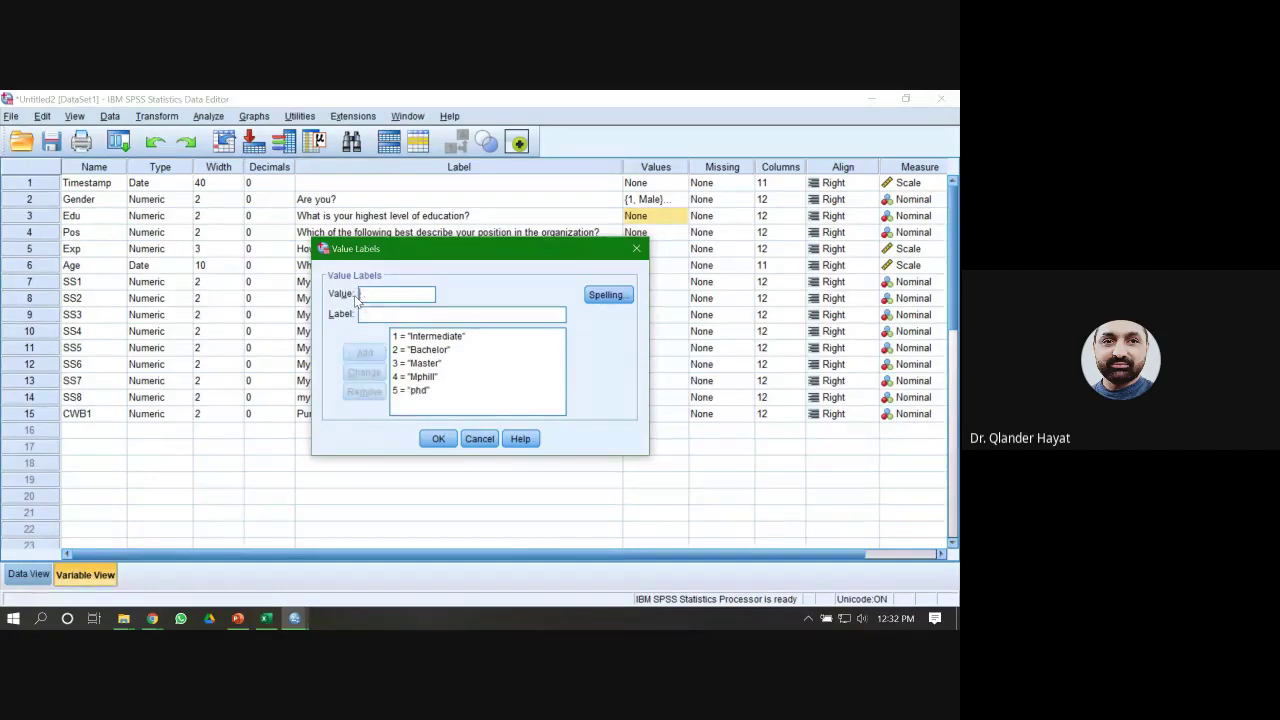
{"action": "left_click", "coordinate": [438, 440]}
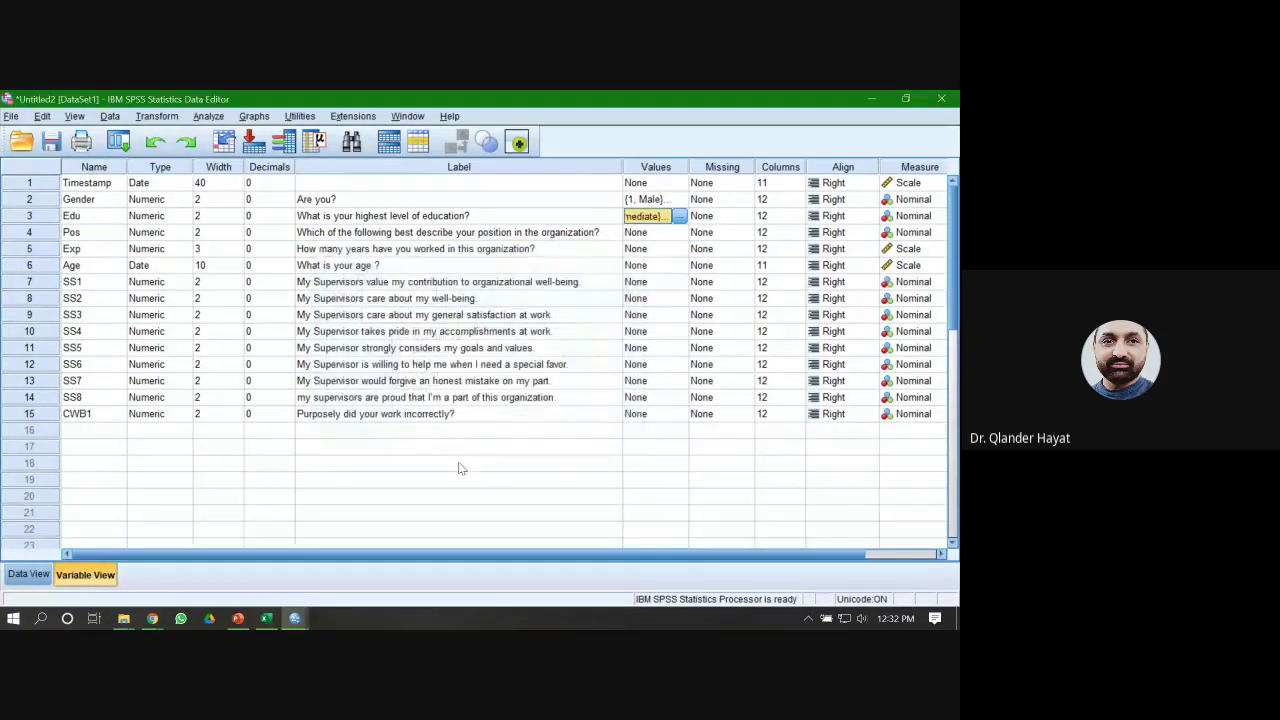
- Open the value labels of Pos and add the label 1 = Upper Management
{"action": "left_click", "coordinate": [124, 231]}
{"action": "left_click", "coordinate": [670, 236]}
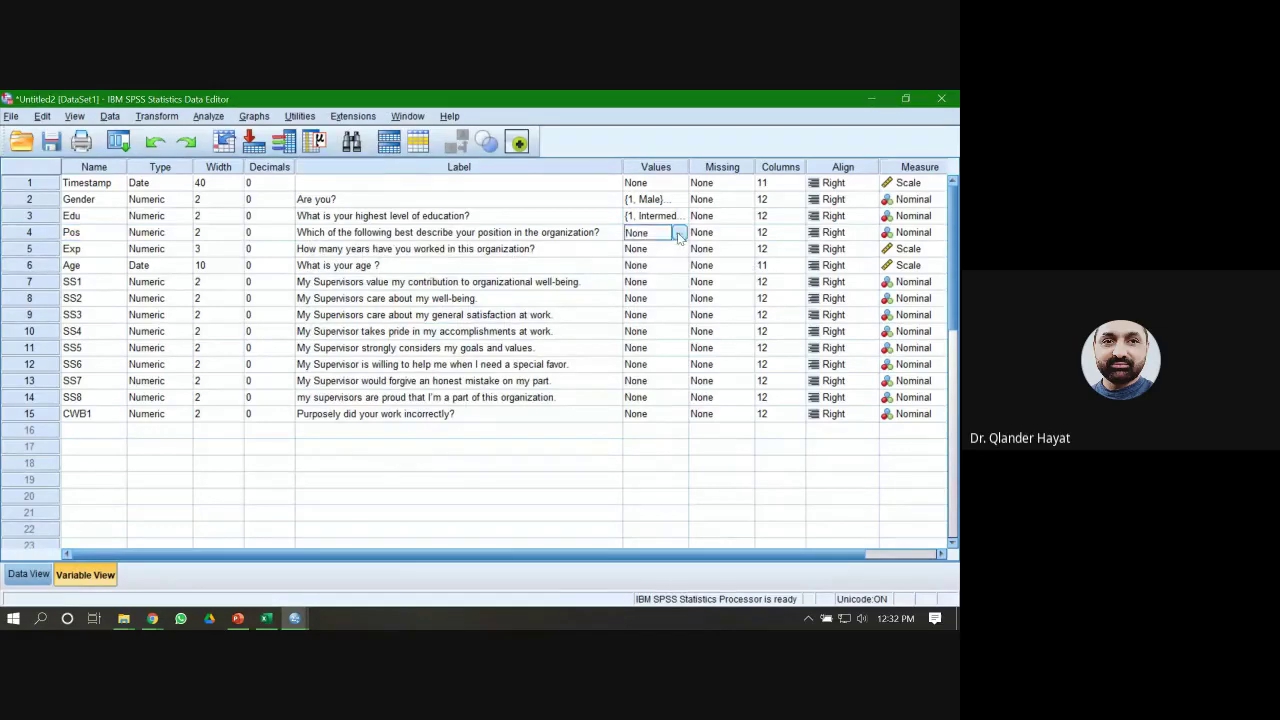
{"action": "left_click", "coordinate": [679, 234]}
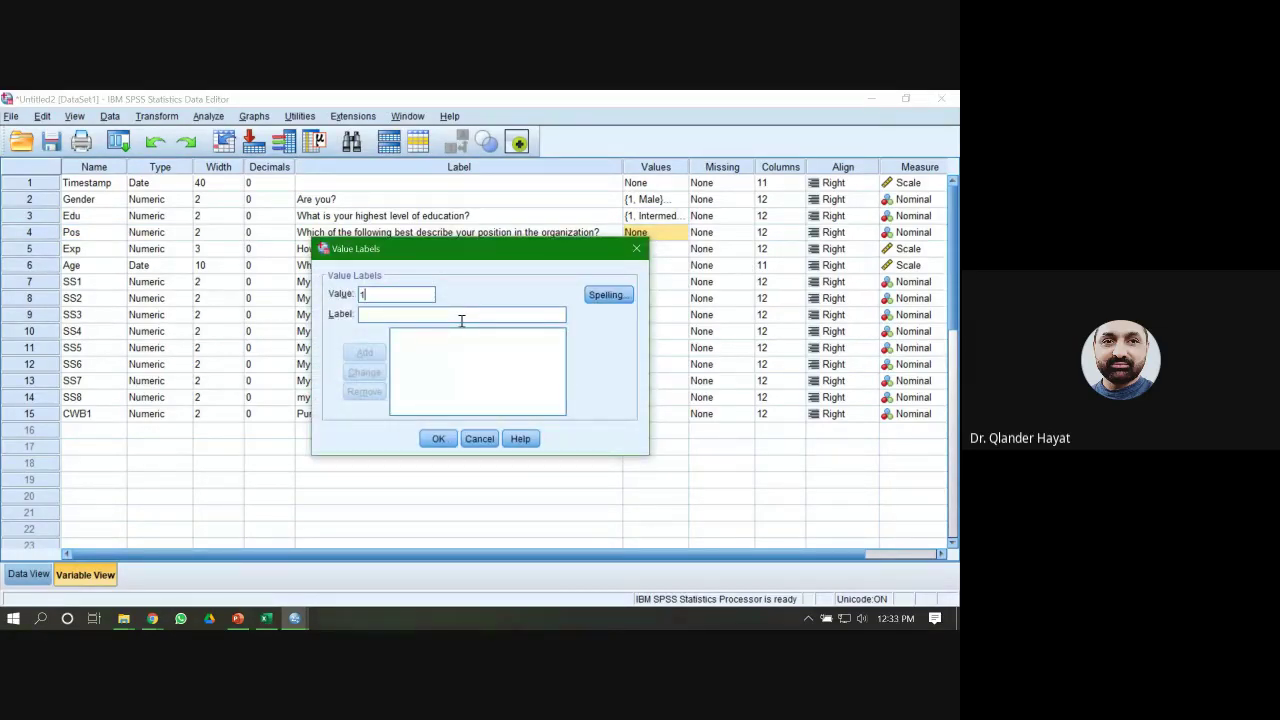
{"action": "type", "text": "Uppe"}
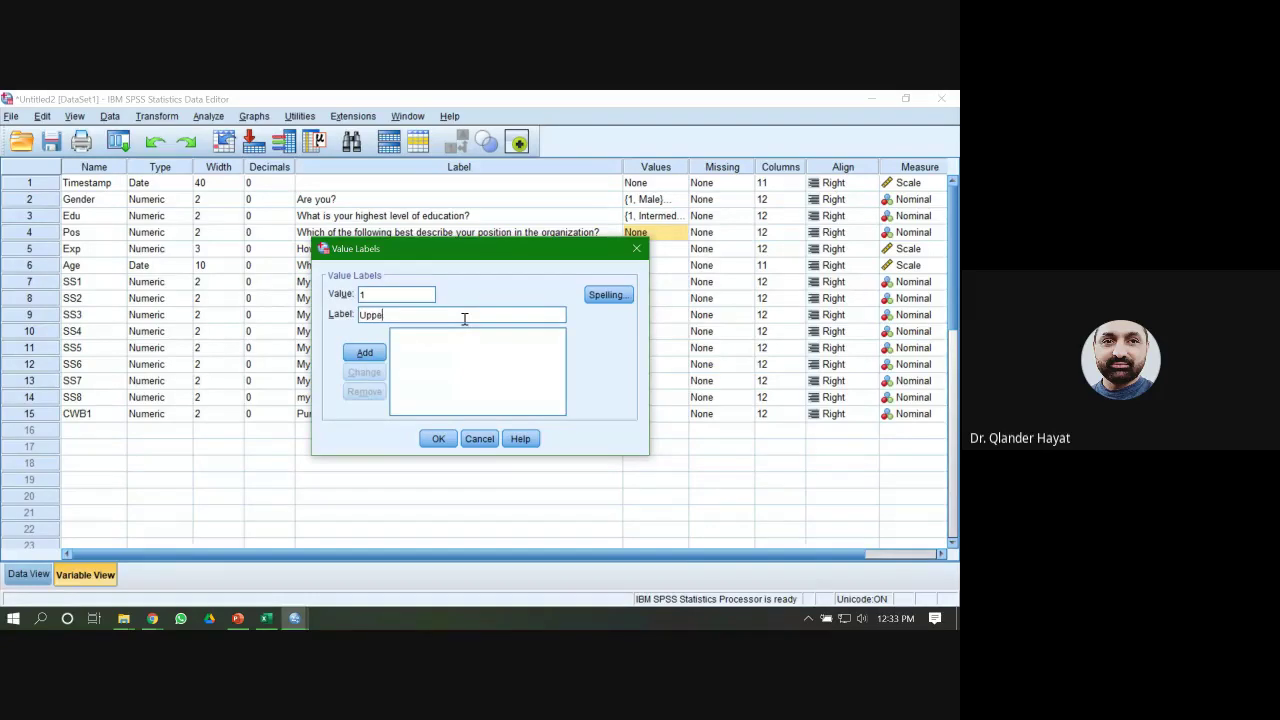
{"action": "type", "text": "r Managerment"}
{"action": "key", "text": "BackSpace"}
{"action": "key", "text": "BackSpace"}
{"action": "key", "text": "Return"}
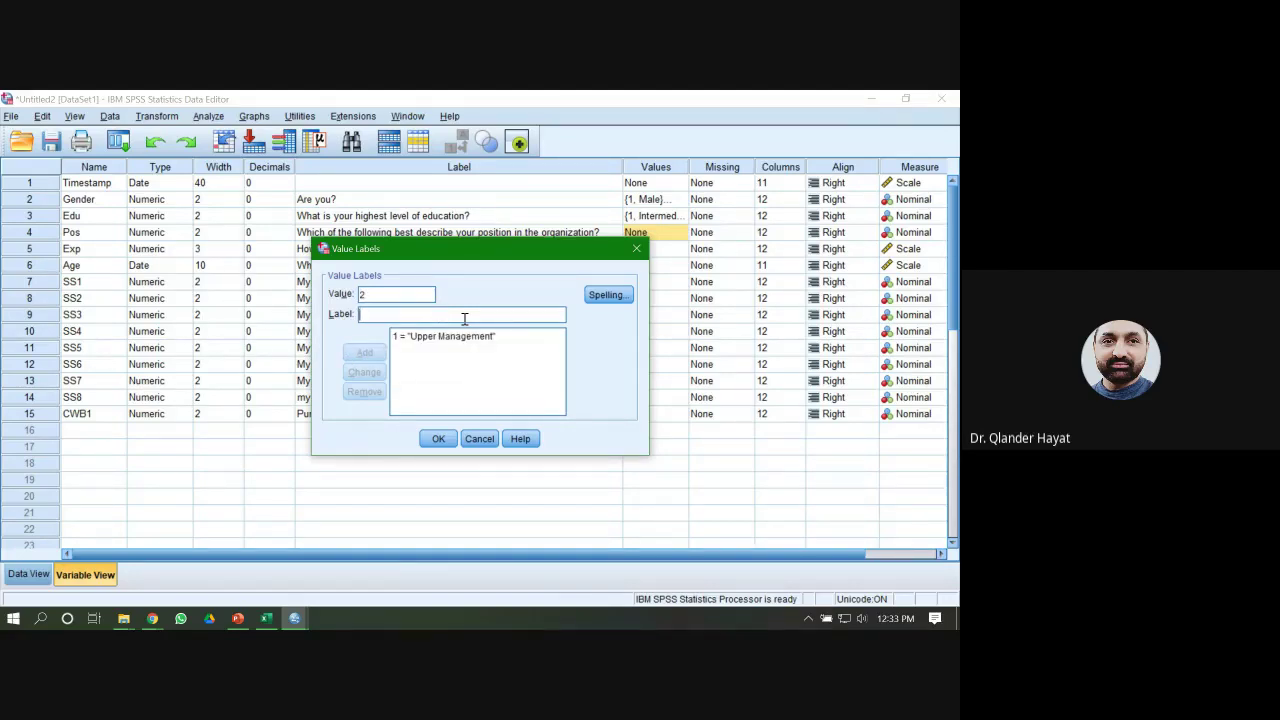
- Add the Pos value labels 2 = Middle Management and 3 = Lower Management, and apply the label set
{"action": "type", "text": "Middle Management"}
{"action": "key", "text": "Return"}
{"action": "type", "text": "Lower Management"}
{"action": "key", "text": "Return"}
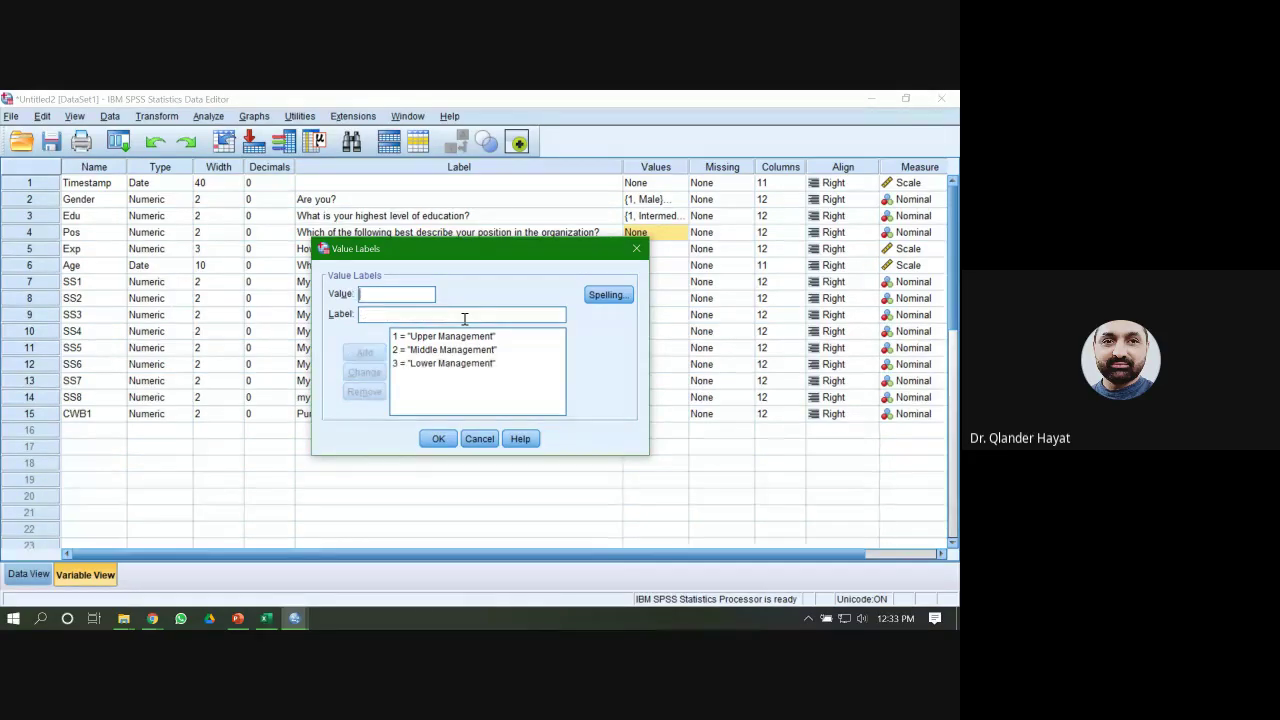
{"action": "left_click", "coordinate": [440, 440]}
{"action": "left_click", "coordinate": [650, 250]}
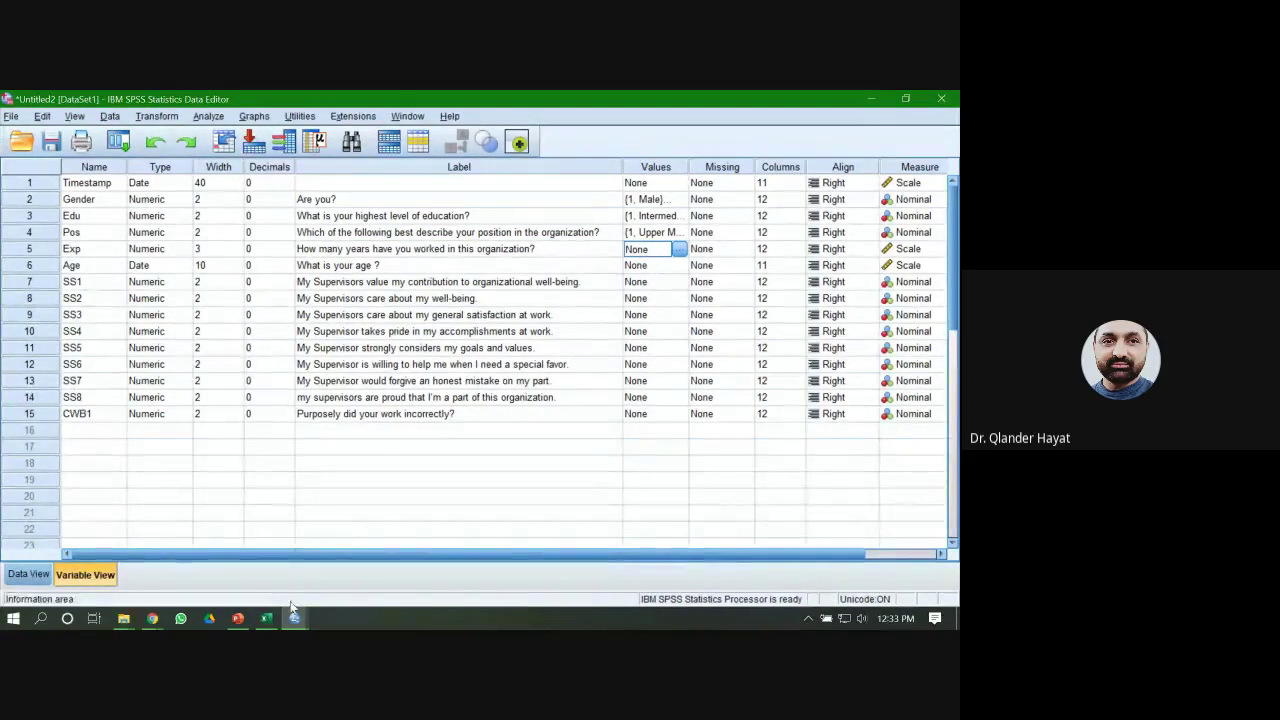
{"action": "left_click", "coordinate": [205, 250]}
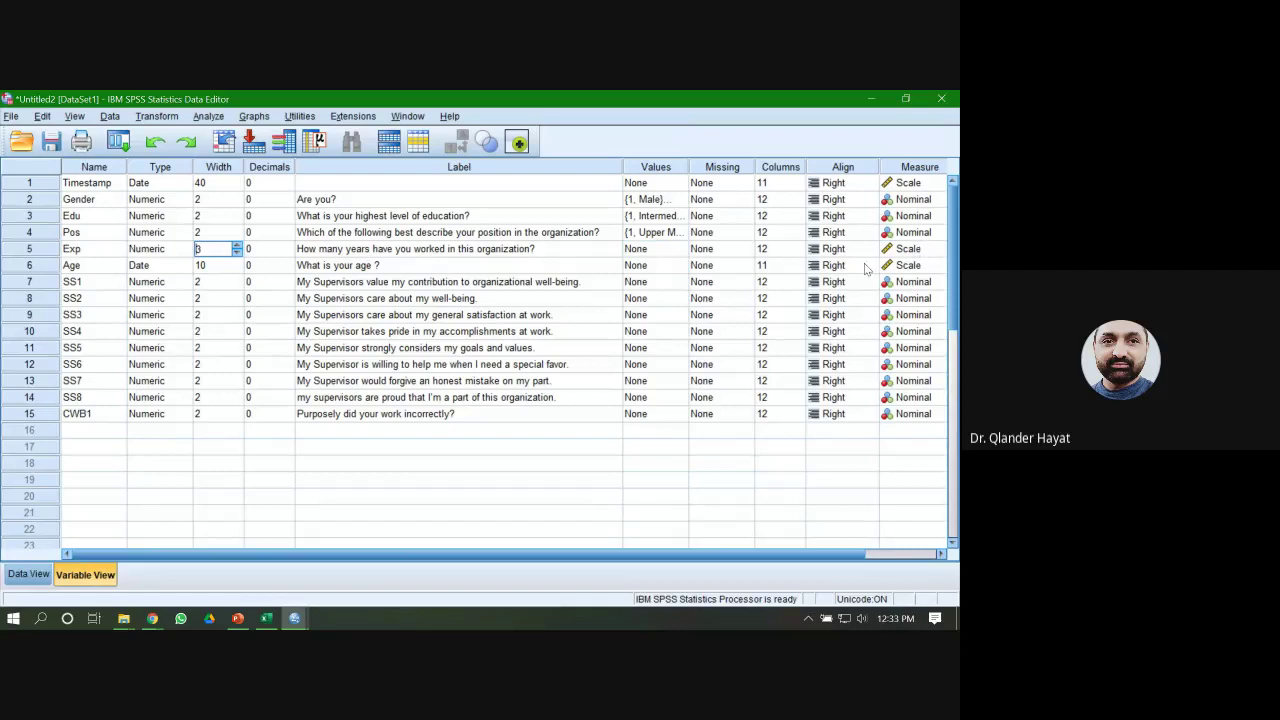
{"action": "left_click", "coordinate": [641, 251]}
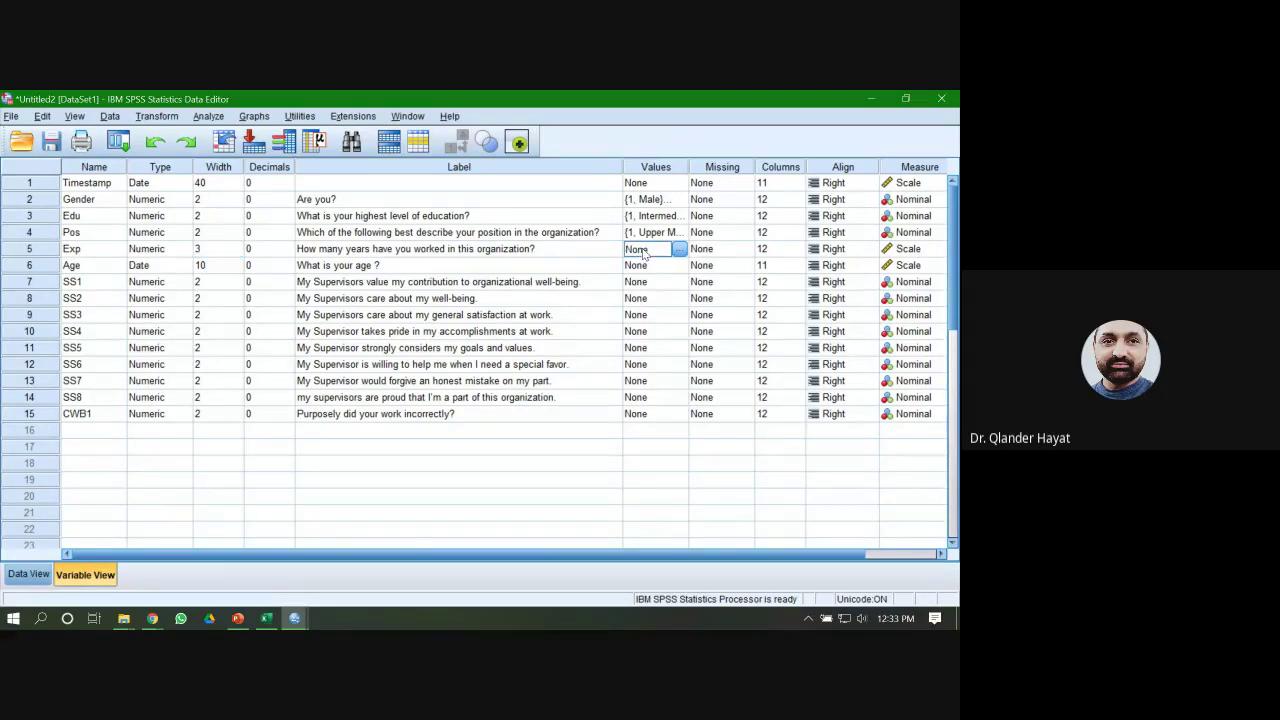
- Examine the answer formats of the experience and age questions in the Google Forms questionnaire and its response sheet, and return to the SPSS dataset
{"action": "left_click", "coordinate": [645, 266]}
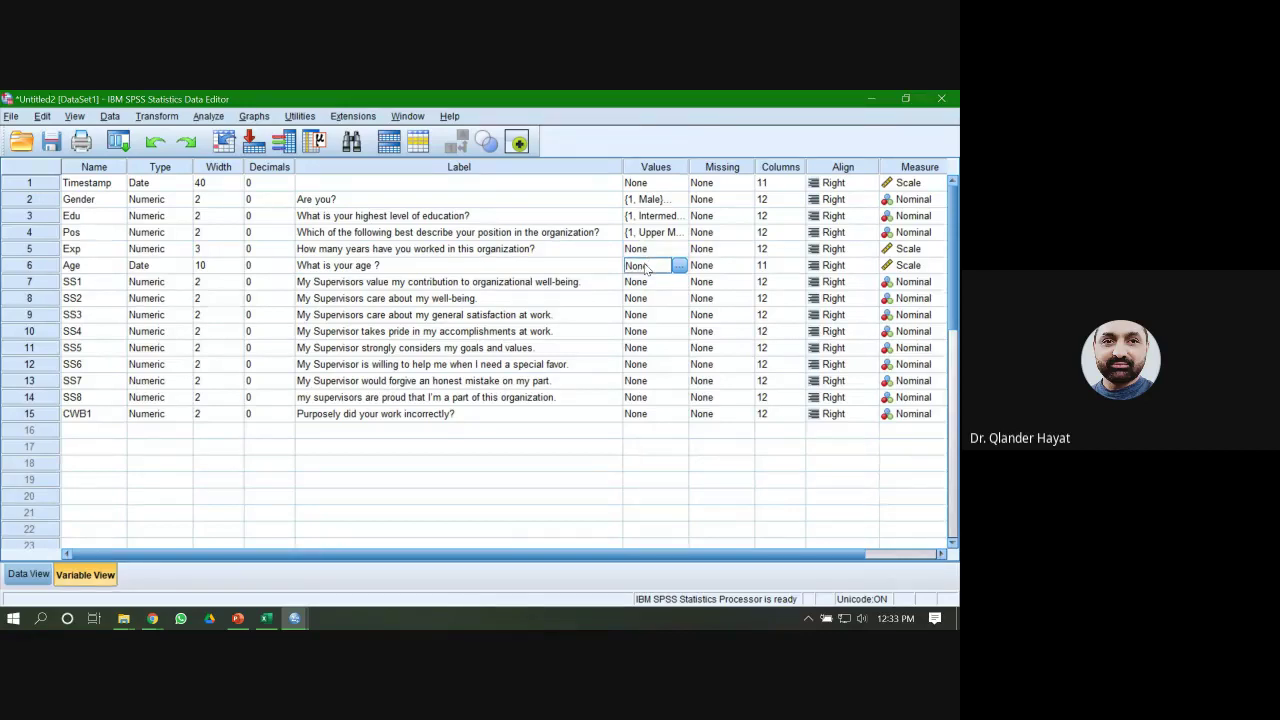
{"action": "left_click", "coordinate": [152, 618]}
{"action": "left_click", "coordinate": [128, 567]}
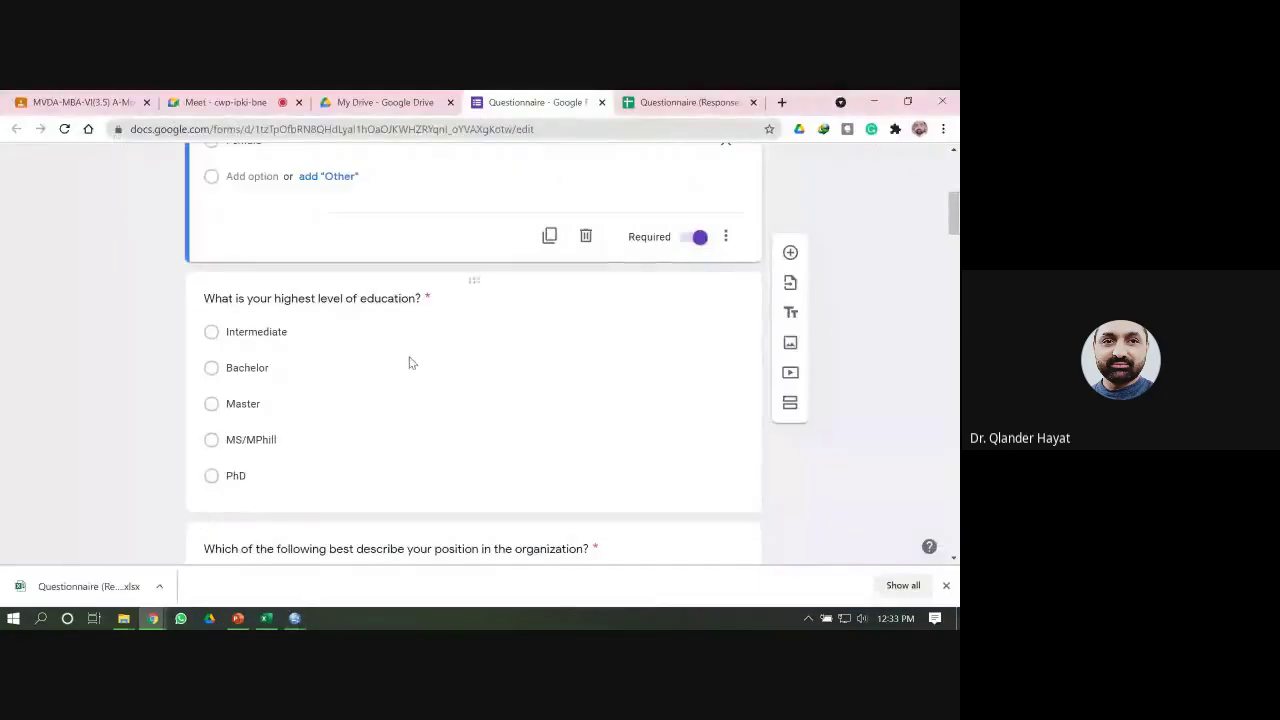
{"action": "scroll", "coordinate": [408, 360], "scroll_direction": "down", "scroll_amount": 3}
{"action": "scroll", "coordinate": [409, 357], "scroll_direction": "down", "scroll_amount": 3}
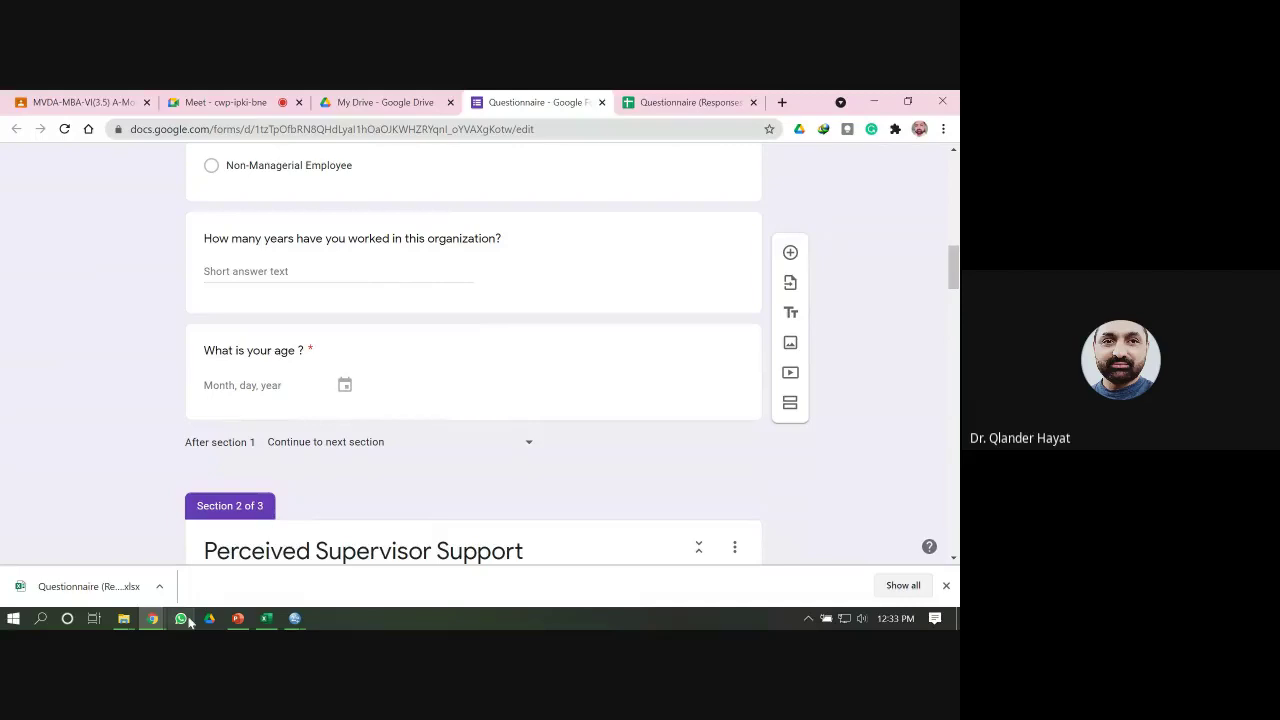
{"action": "mouse_move", "coordinate": [158, 620]}
{"action": "left_click", "coordinate": [103, 560]}
{"action": "left_click", "coordinate": [682, 102]}
{"action": "mouse_move", "coordinate": [294, 620]}
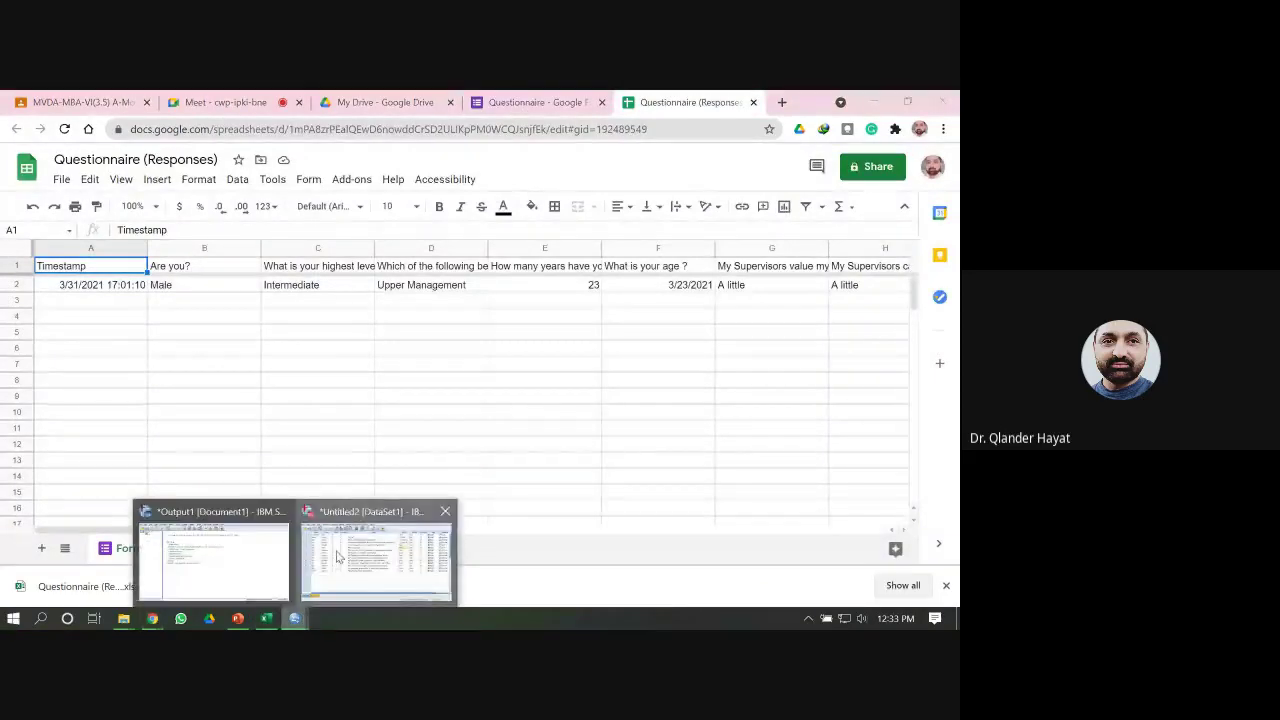
{"action": "left_click", "coordinate": [340, 558]}
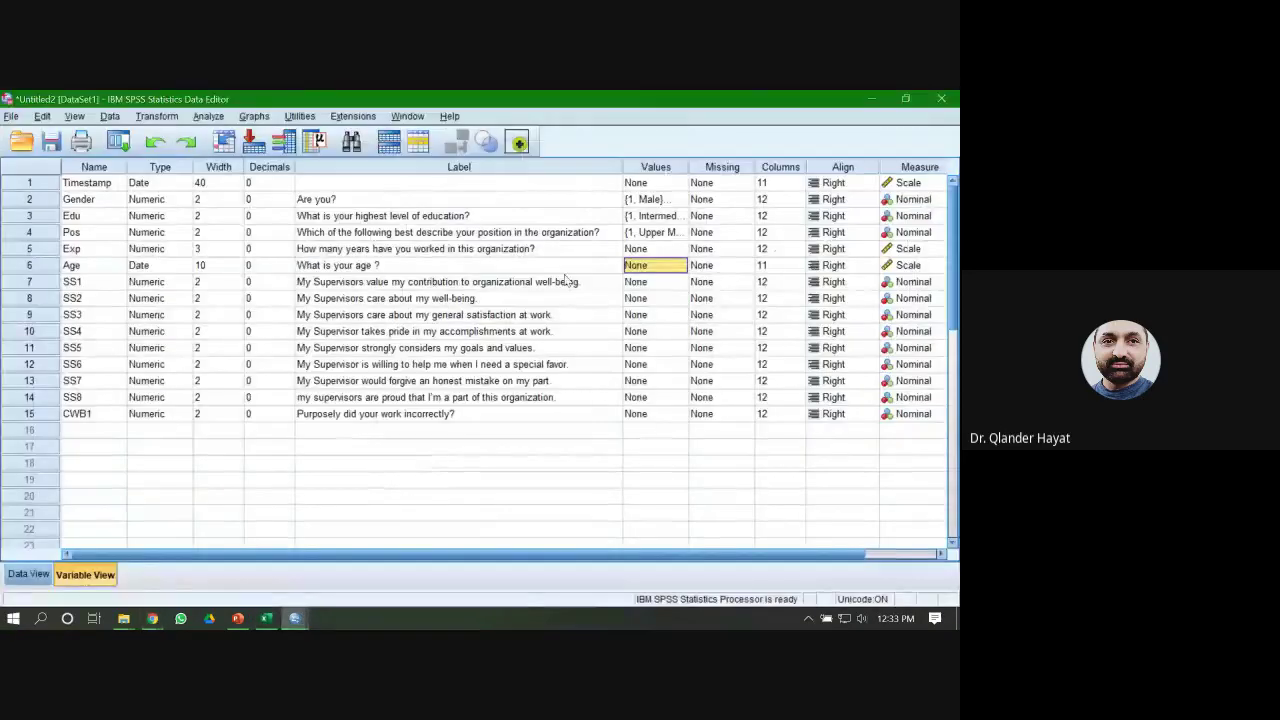
- Open the value labels of SS1 and copy the first answer option, Not at all, from the Perceived Supervisor Support section of the questionnaire form
{"action": "left_click", "coordinate": [649, 283]}
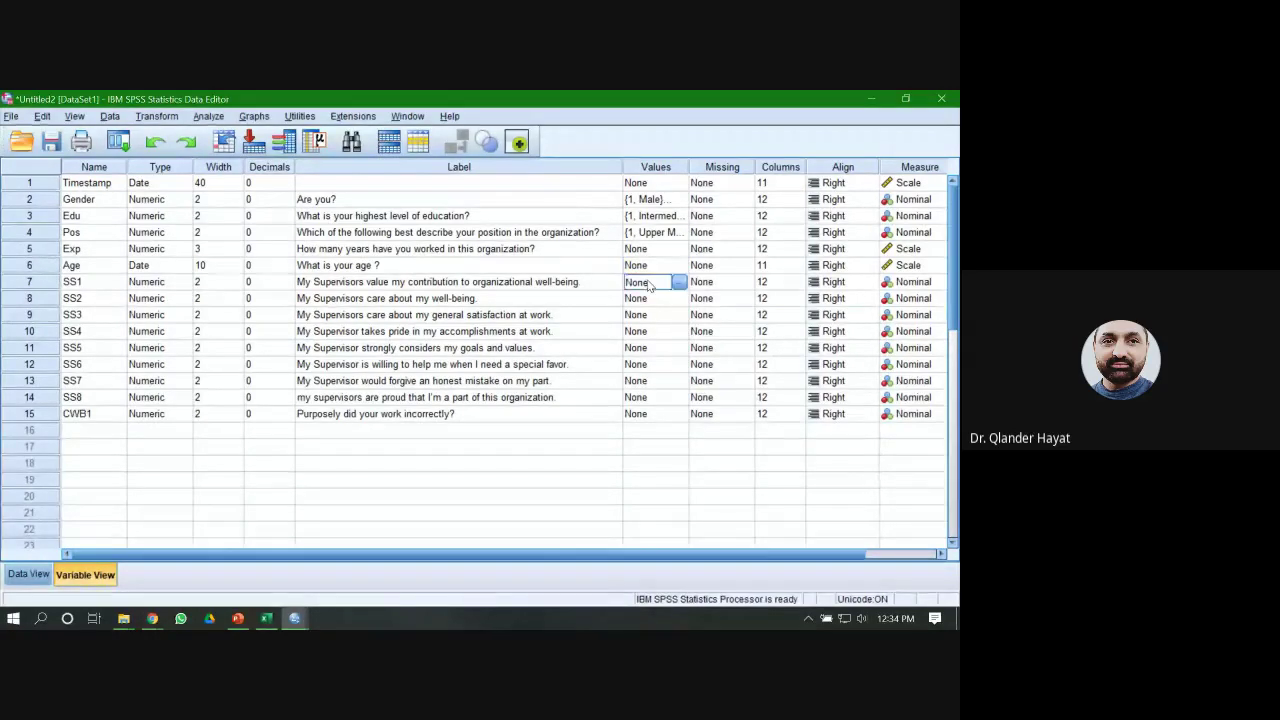
{"action": "left_click", "coordinate": [679, 282]}
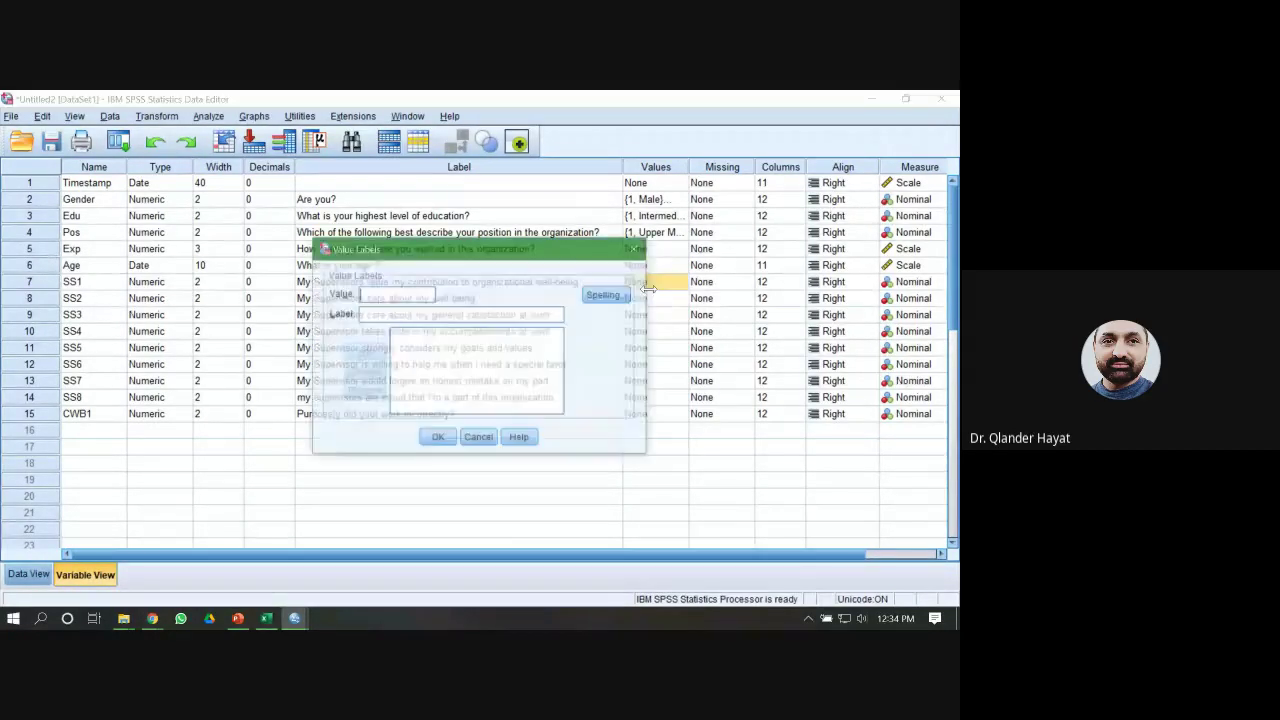
{"action": "mouse_move", "coordinate": [152, 618]}
{"action": "left_click", "coordinate": [83, 555]}
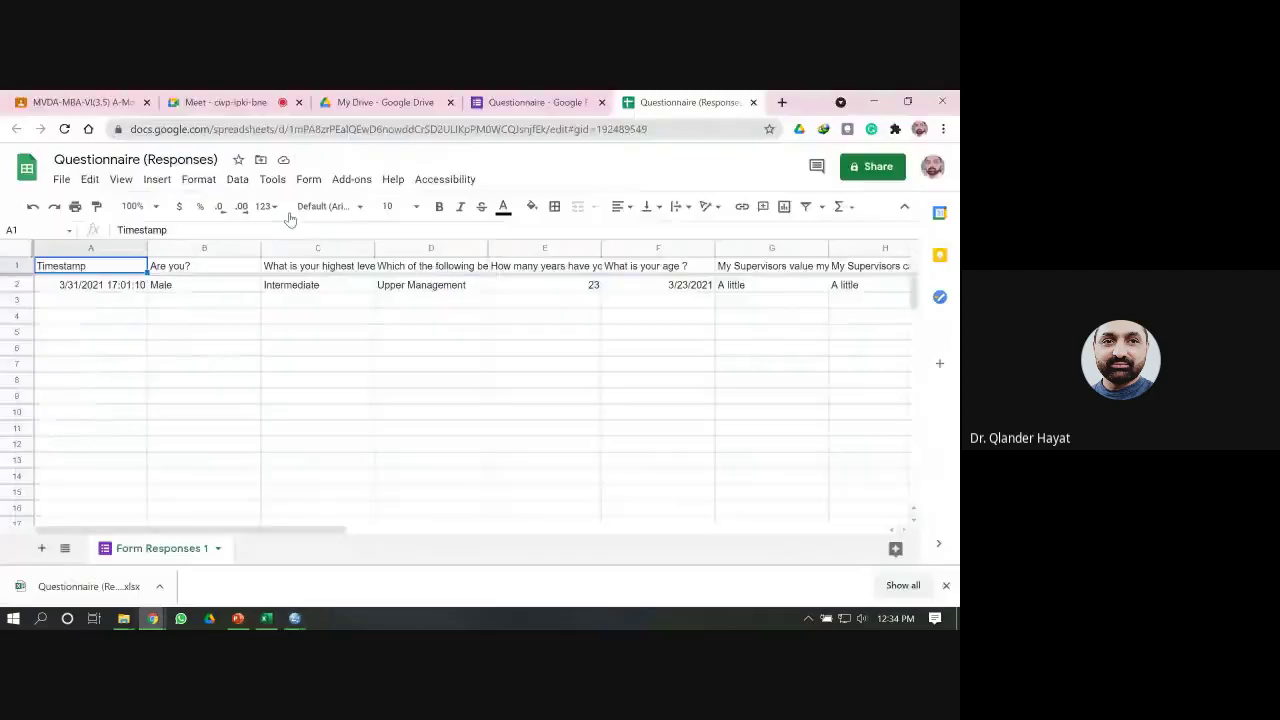
{"action": "left_click", "coordinate": [513, 100]}
{"action": "scroll", "coordinate": [469, 400], "scroll_direction": "down", "scroll_amount": 4}
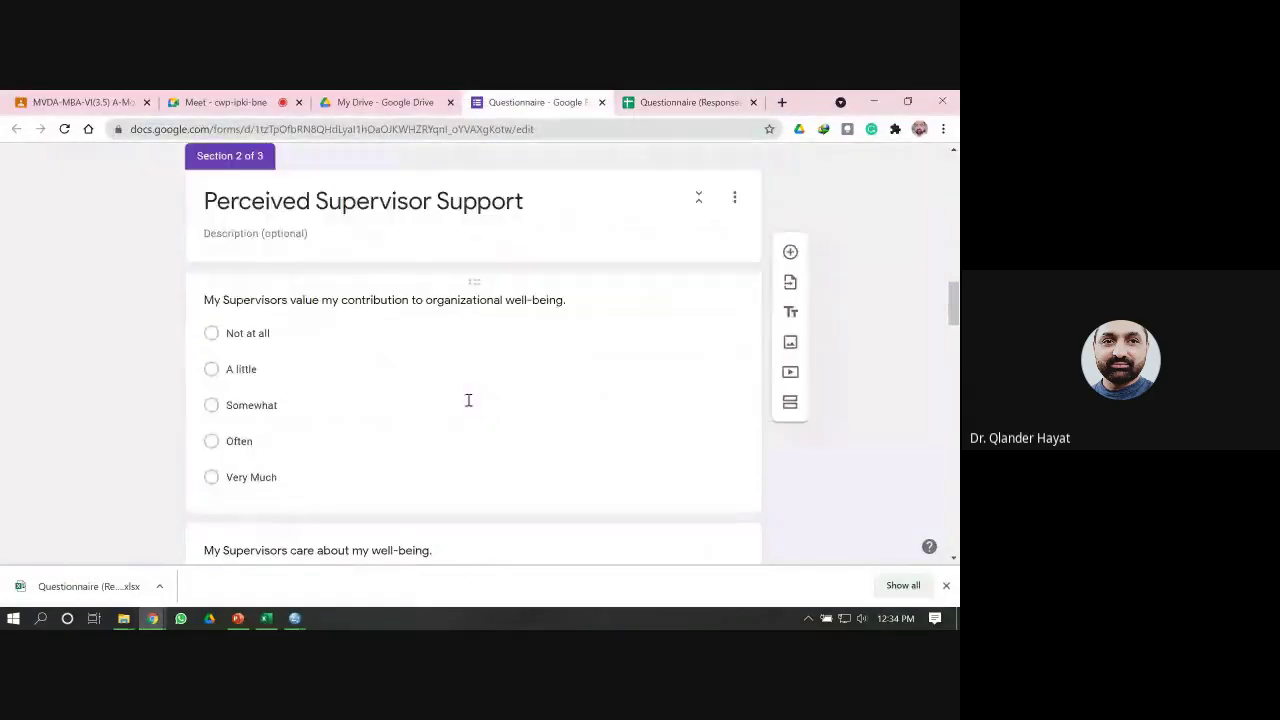
{"action": "left_click", "coordinate": [229, 333]}
{"action": "key", "text": "ctrl+c"}
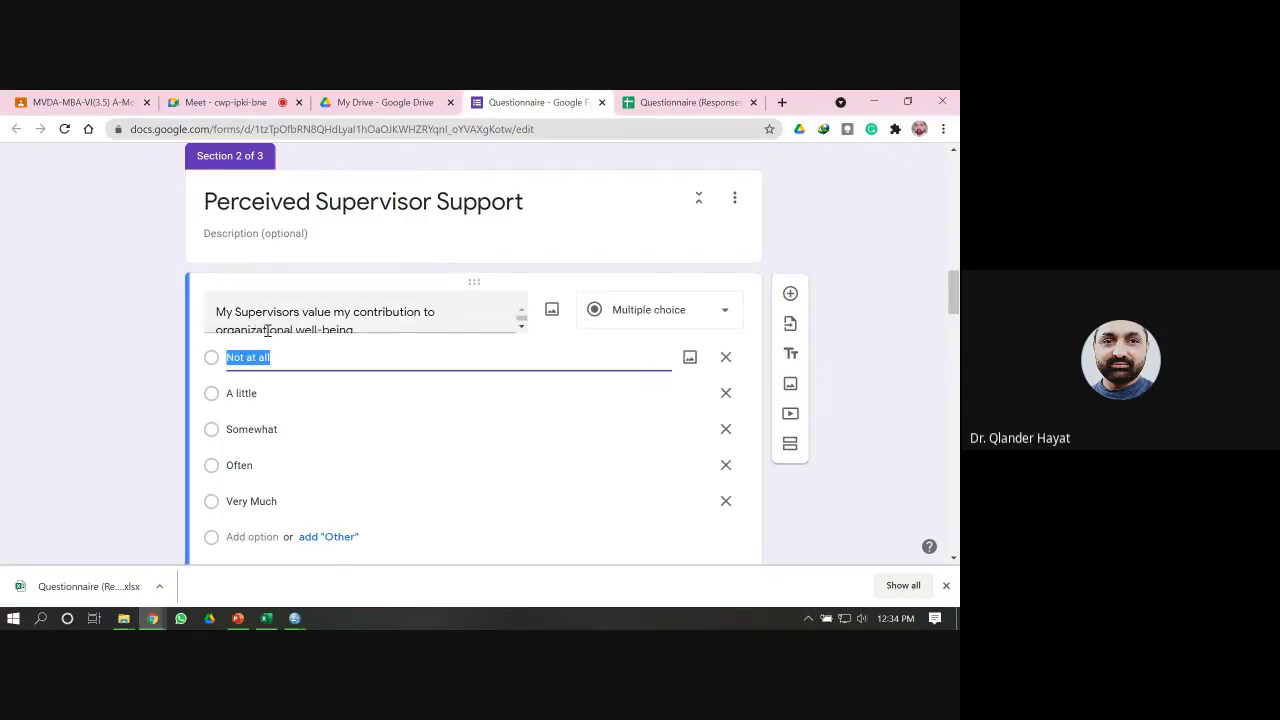
{"action": "right_click", "coordinate": [252, 357]}
{"action": "left_click", "coordinate": [305, 375]}
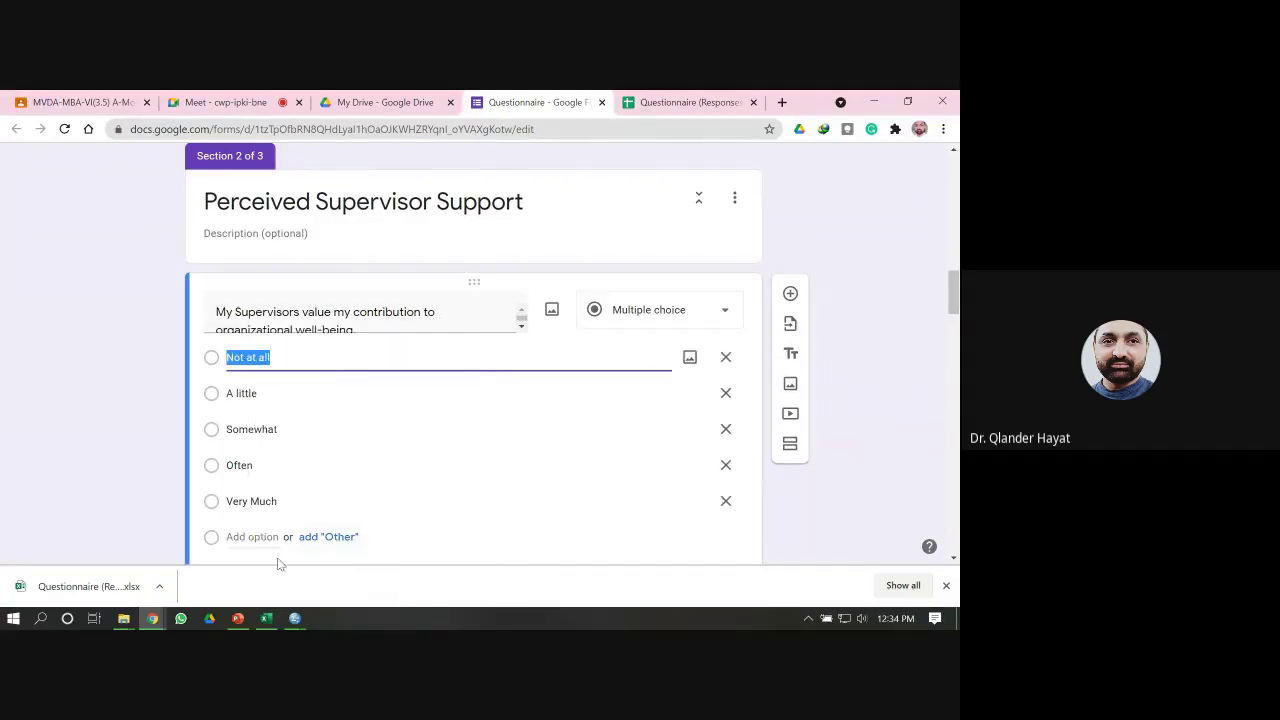
- Return to the SPSS dataset and add the SS1 value labels 1 = Not at all and 2 = A little
{"action": "left_click", "coordinate": [266, 618]}
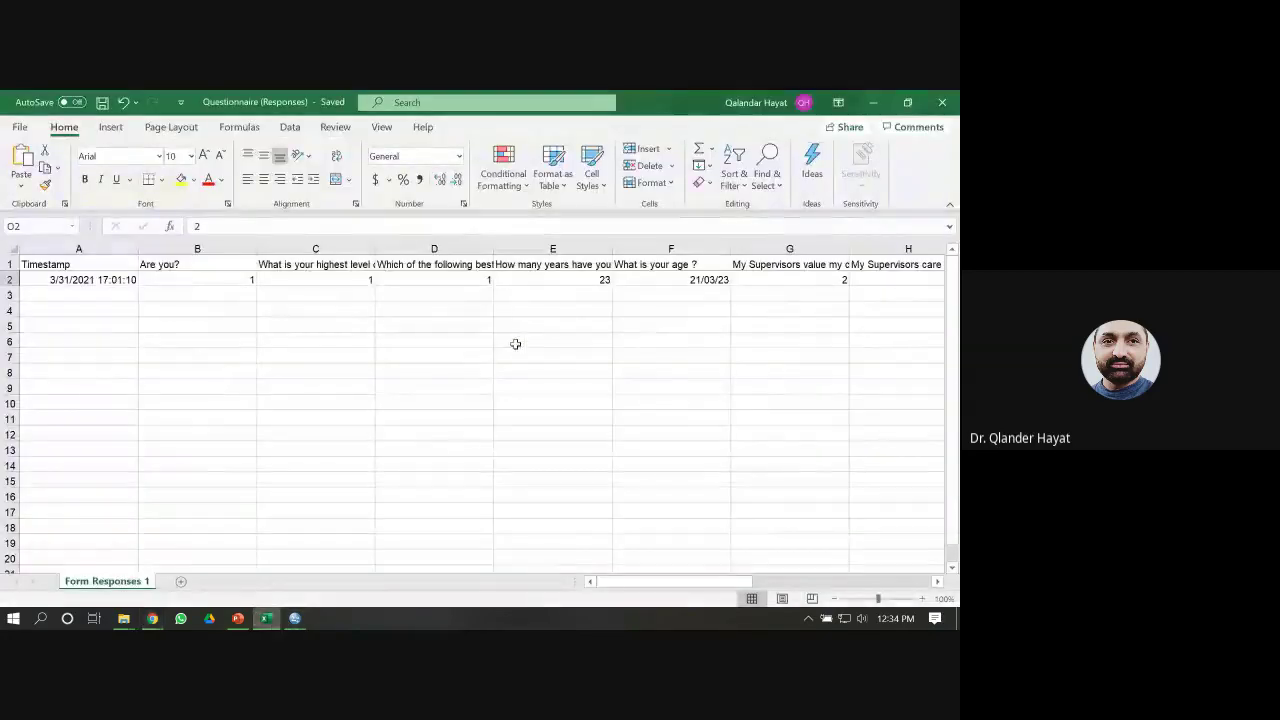
{"action": "mouse_move", "coordinate": [300, 618]}
{"action": "left_click", "coordinate": [378, 555]}
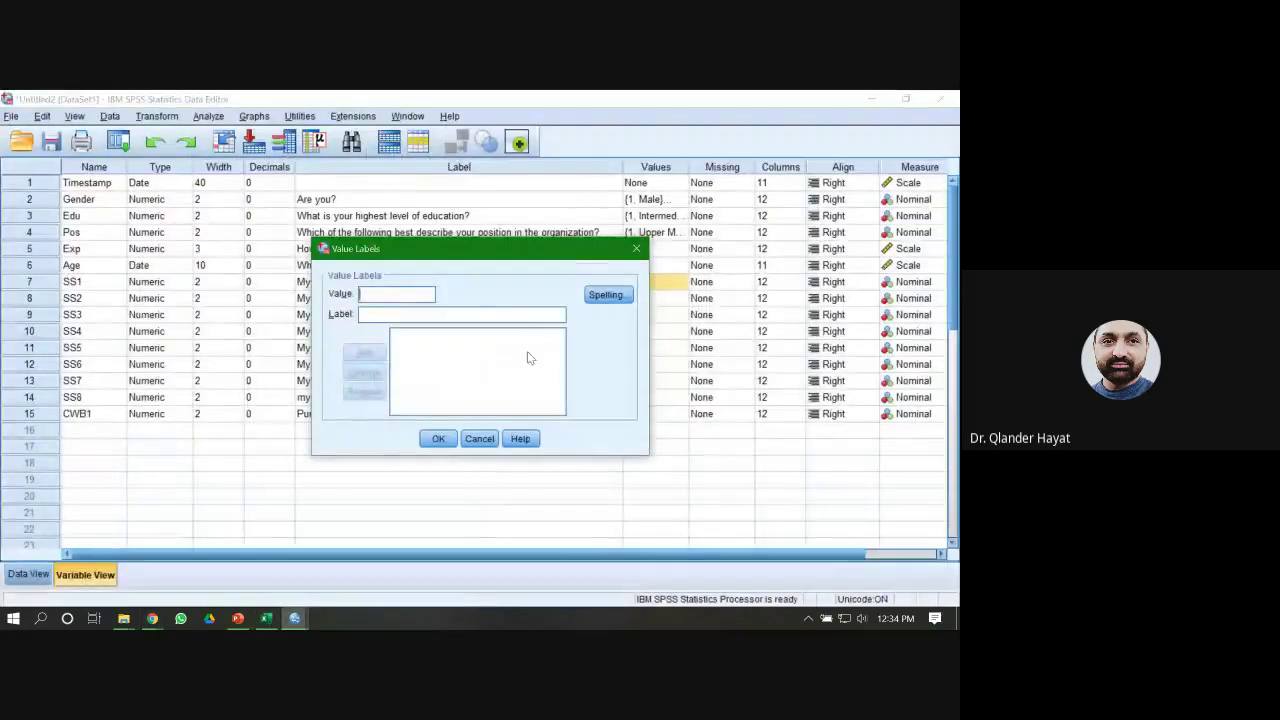
{"action": "left_click", "coordinate": [491, 313]}
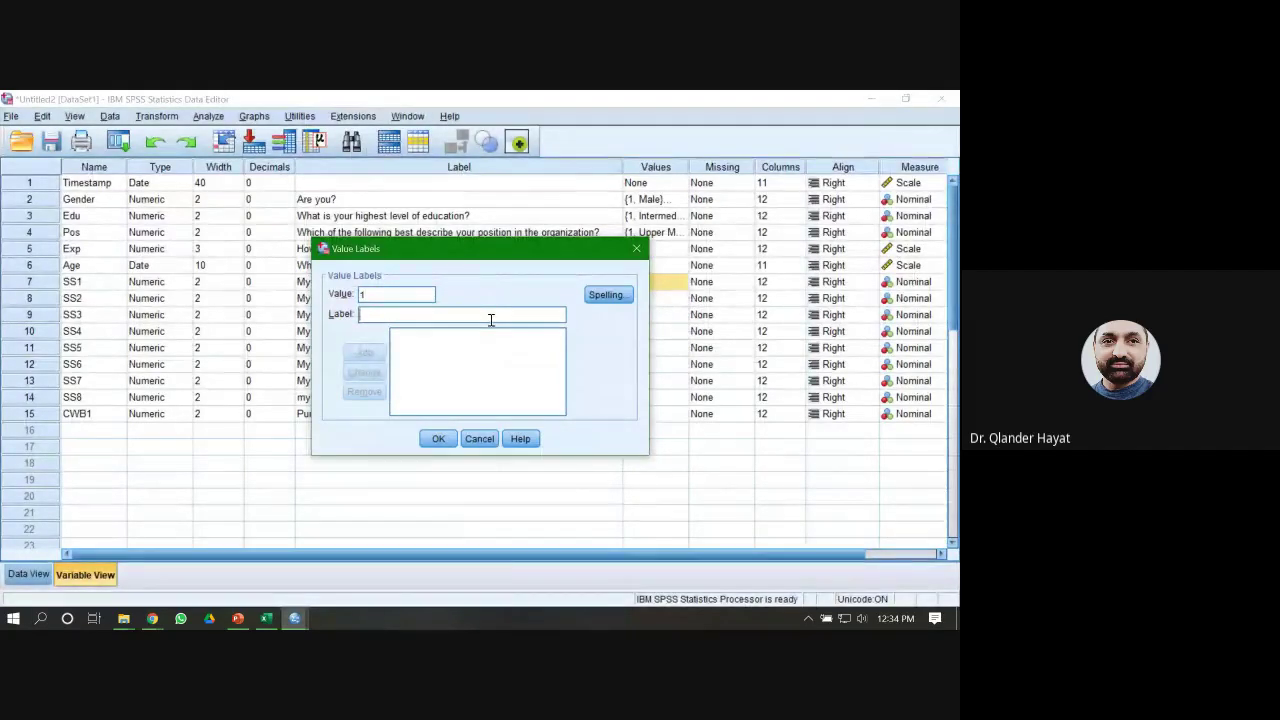
{"action": "key", "text": "ctrl+v"}
{"action": "key", "text": "Return"}
{"action": "key", "text": "Tab"}
{"action": "type", "text": "A"}
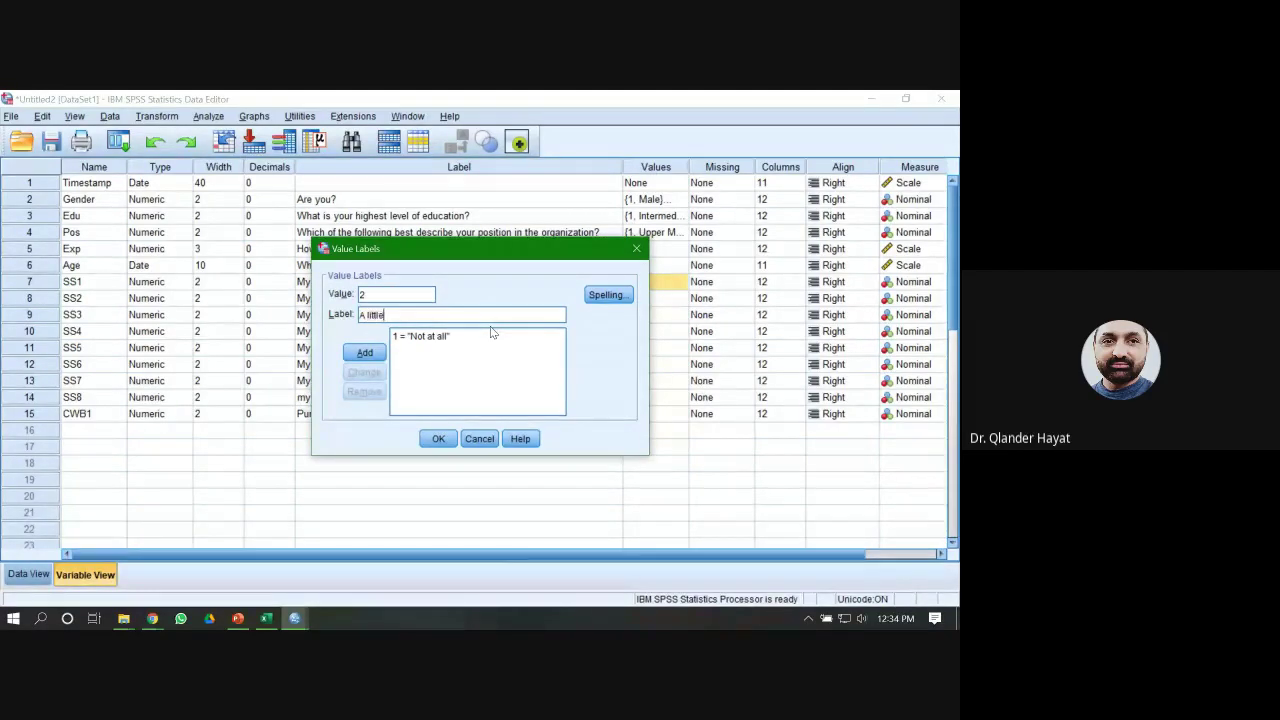
{"action": "type", "text": " little"}
{"action": "key", "text": "Return"}
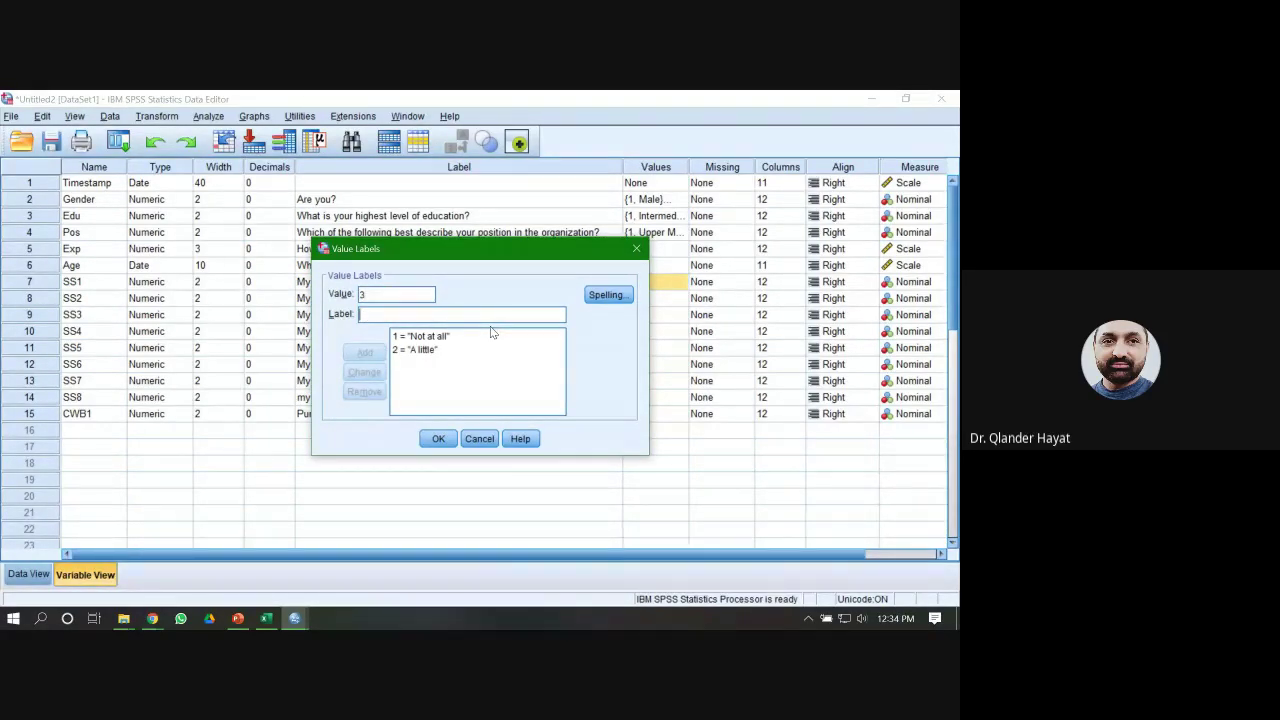
- Check the third answer option in the questionnaire form and add the SS1 value label 3 = Some what in SPSS
{"action": "left_click", "coordinate": [152, 620]}
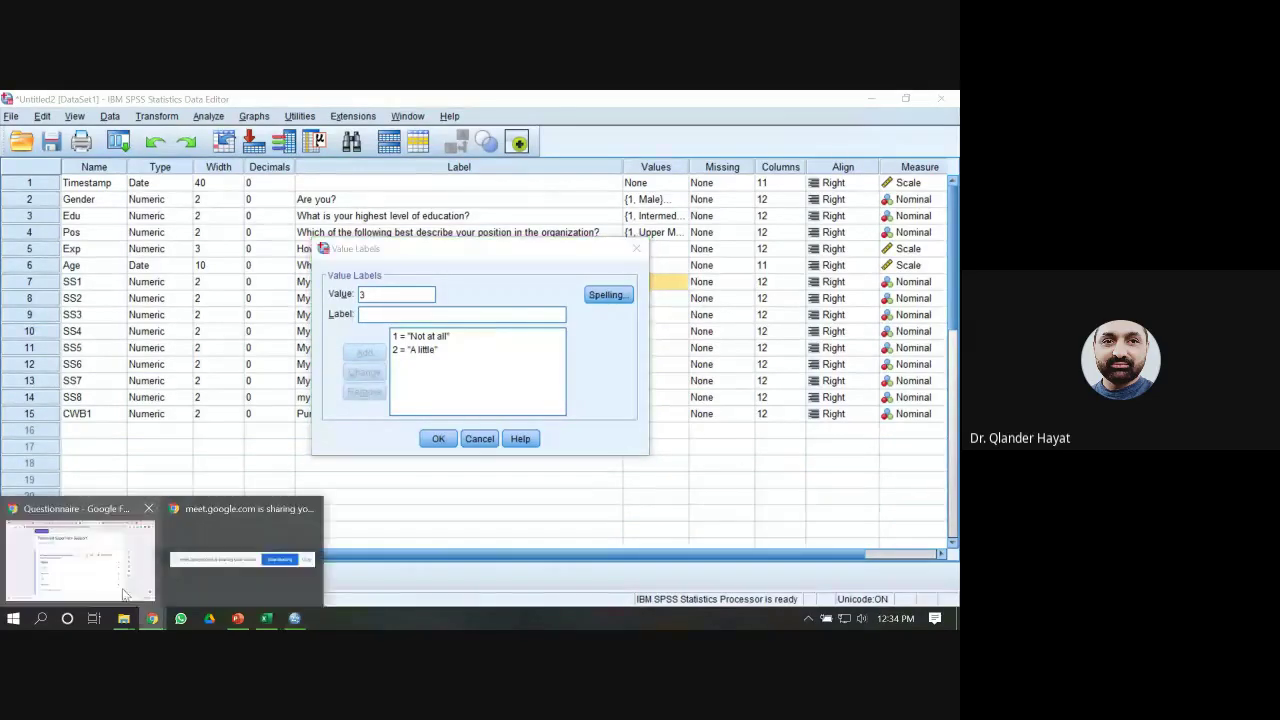
{"action": "left_click", "coordinate": [145, 540]}
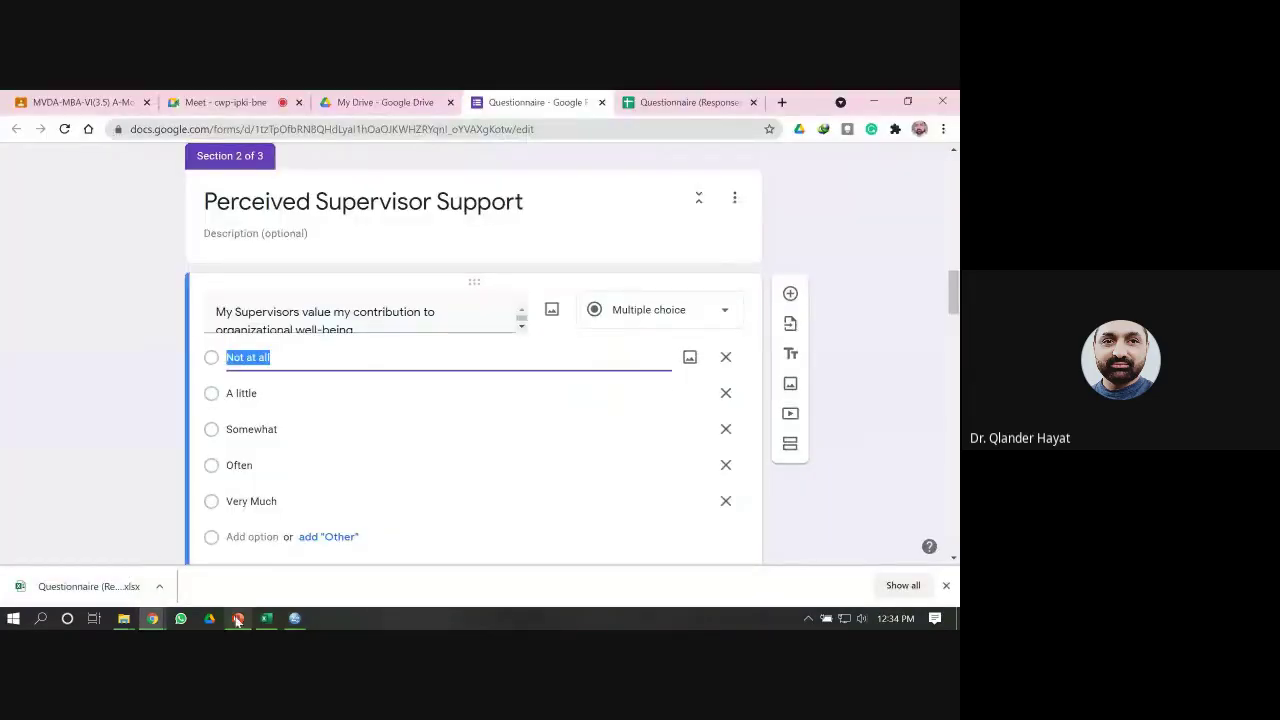
{"action": "left_click", "coordinate": [294, 618]}
{"action": "left_click", "coordinate": [311, 577]}
{"action": "type", "text": "3"}
{"action": "key", "text": "Tab"}
{"action": "type", "text": "Some"}
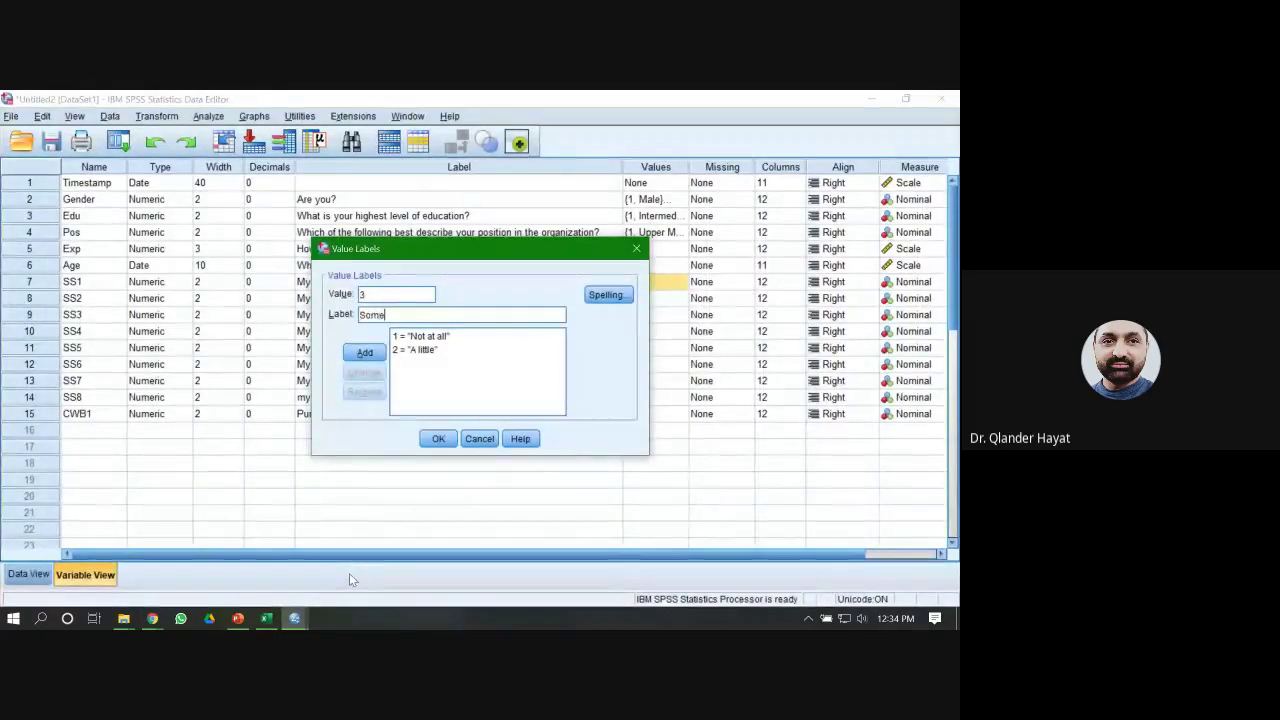
{"action": "type", "text": " what"}
{"action": "key", "text": "Return"}
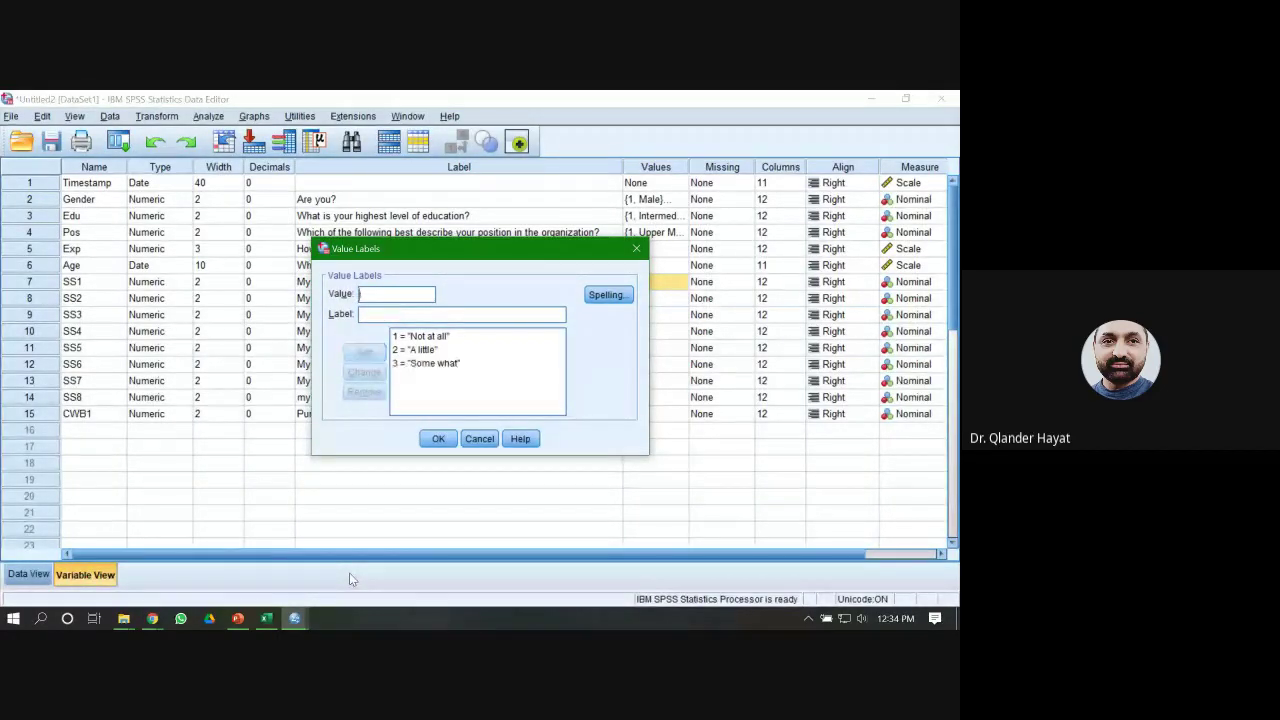
- Check the fourth answer option in the questionnaire form and add the SS1 value label 4 = Often in SPSS
{"action": "type", "text": "4"}
{"action": "key", "text": "Tab"}
{"action": "left_click", "coordinate": [152, 618]}
{"action": "left_click", "coordinate": [136, 591]}
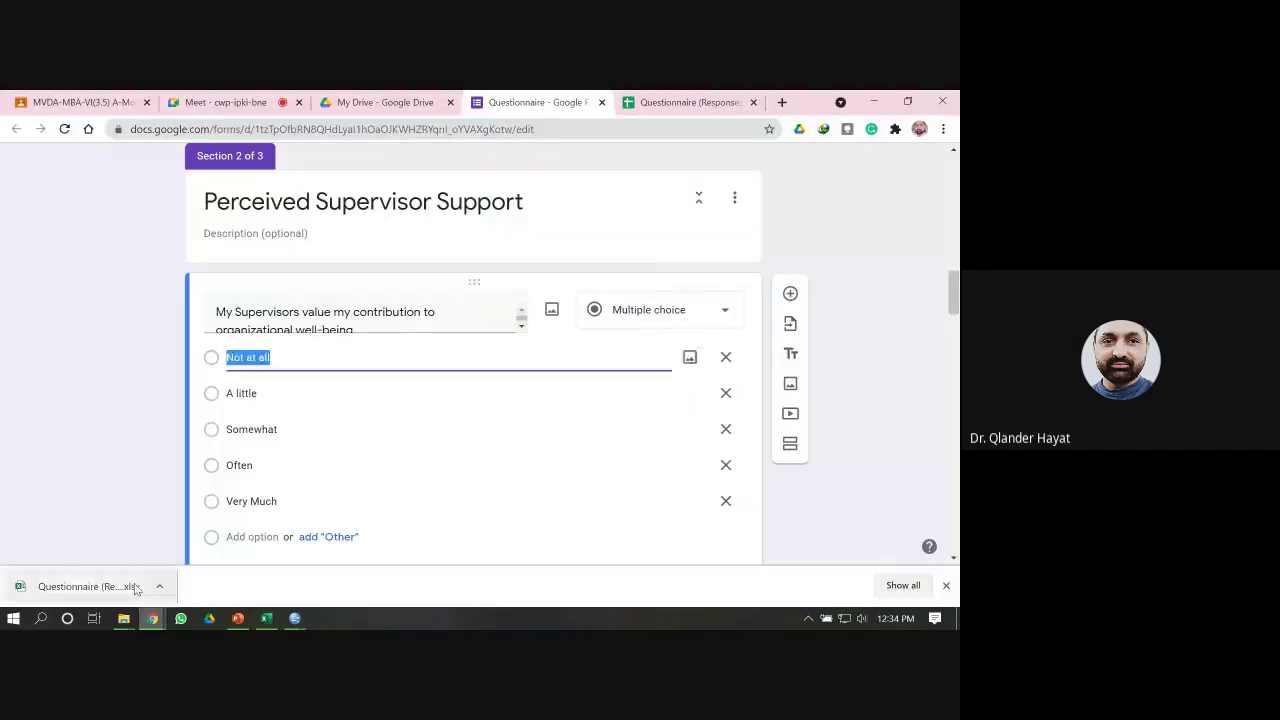
{"action": "mouse_move", "coordinate": [294, 618]}
{"action": "left_click", "coordinate": [333, 585]}
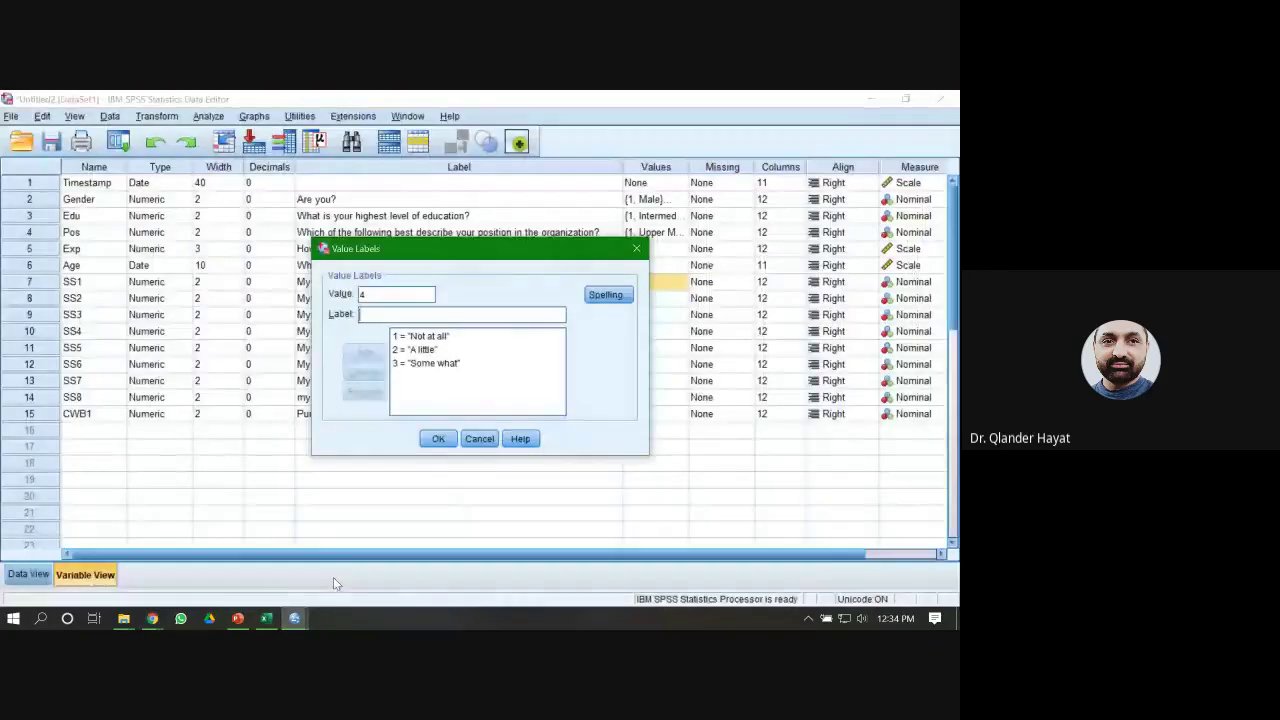
{"action": "type", "text": "Often"}
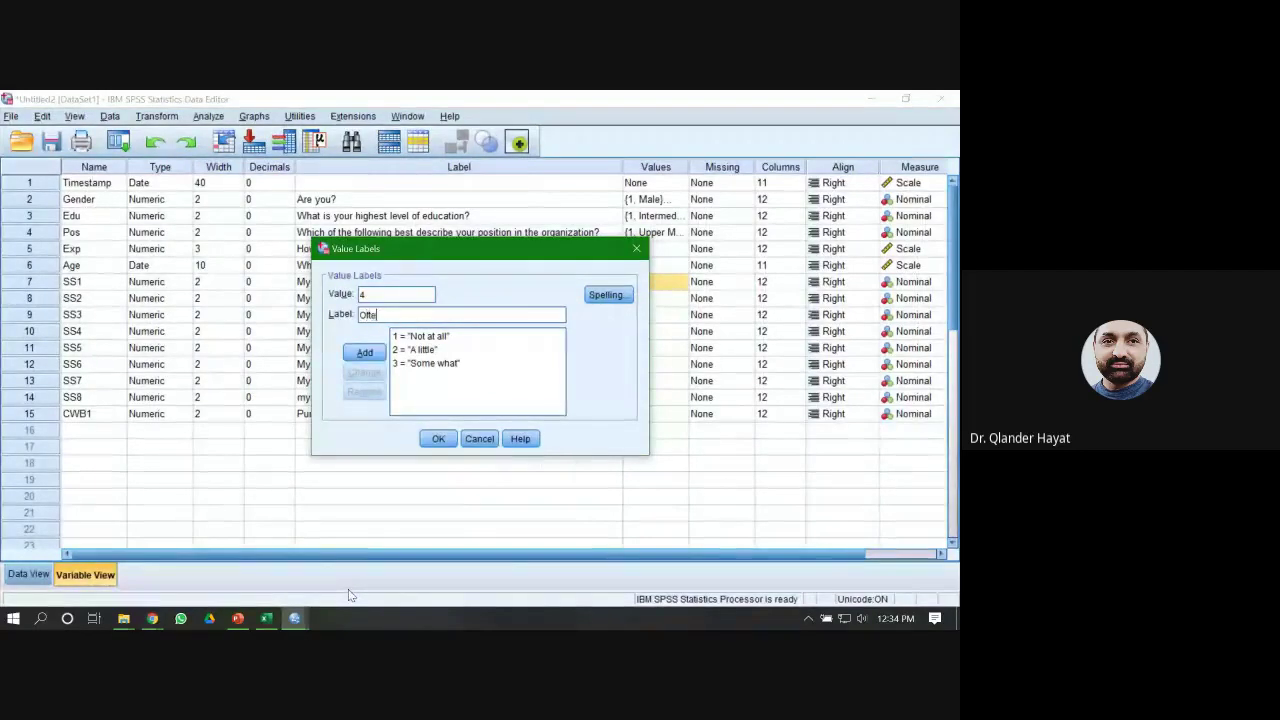
{"action": "key", "text": "Return"}
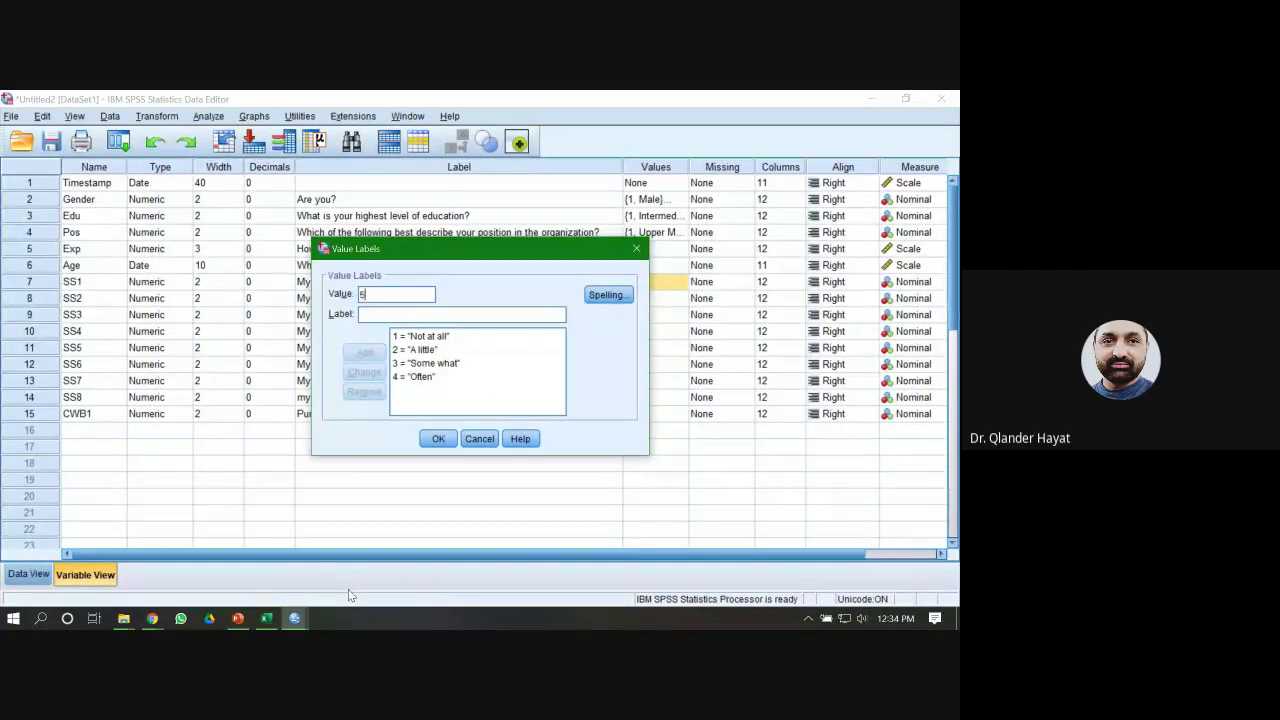
- Check the last answer option in the questionnaire form and add the SS1 value label 5 = Very Much in SPSS
{"action": "left_click", "coordinate": [152, 618]}
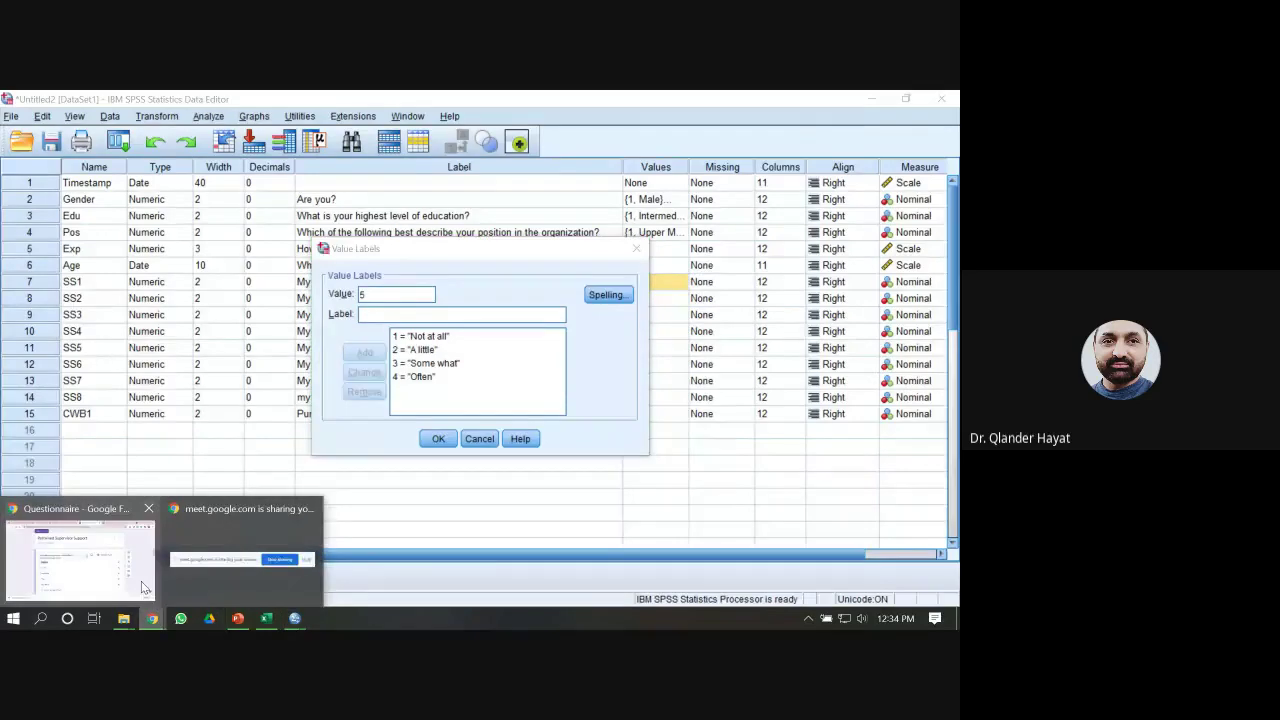
{"action": "left_click", "coordinate": [141, 581]}
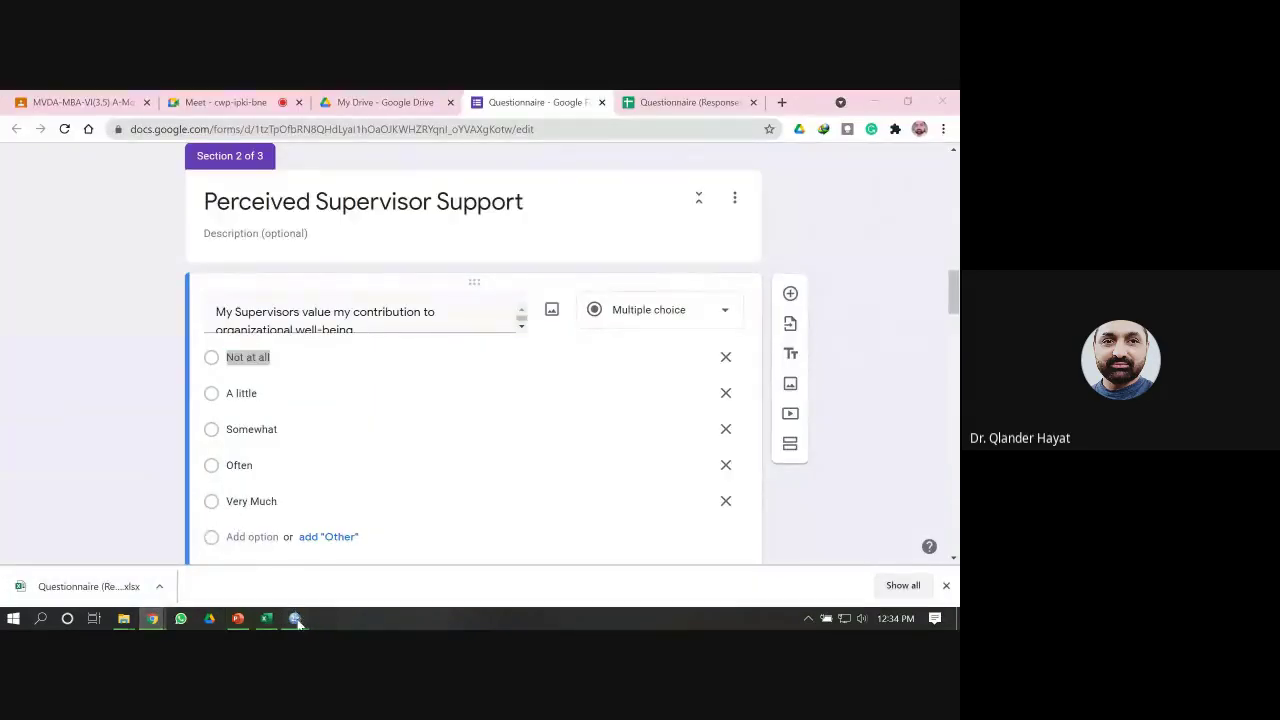
{"action": "mouse_move", "coordinate": [296, 620]}
{"action": "left_click", "coordinate": [372, 560]}
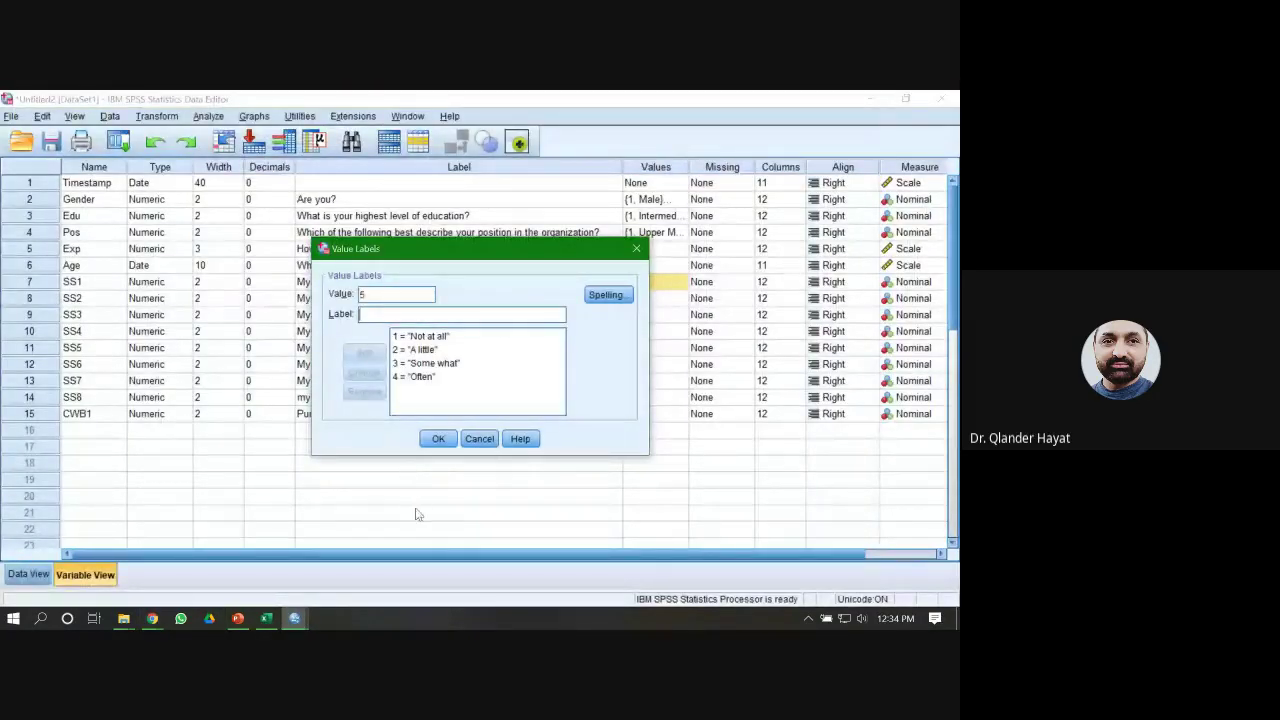
{"action": "type", "text": "Very Much"}
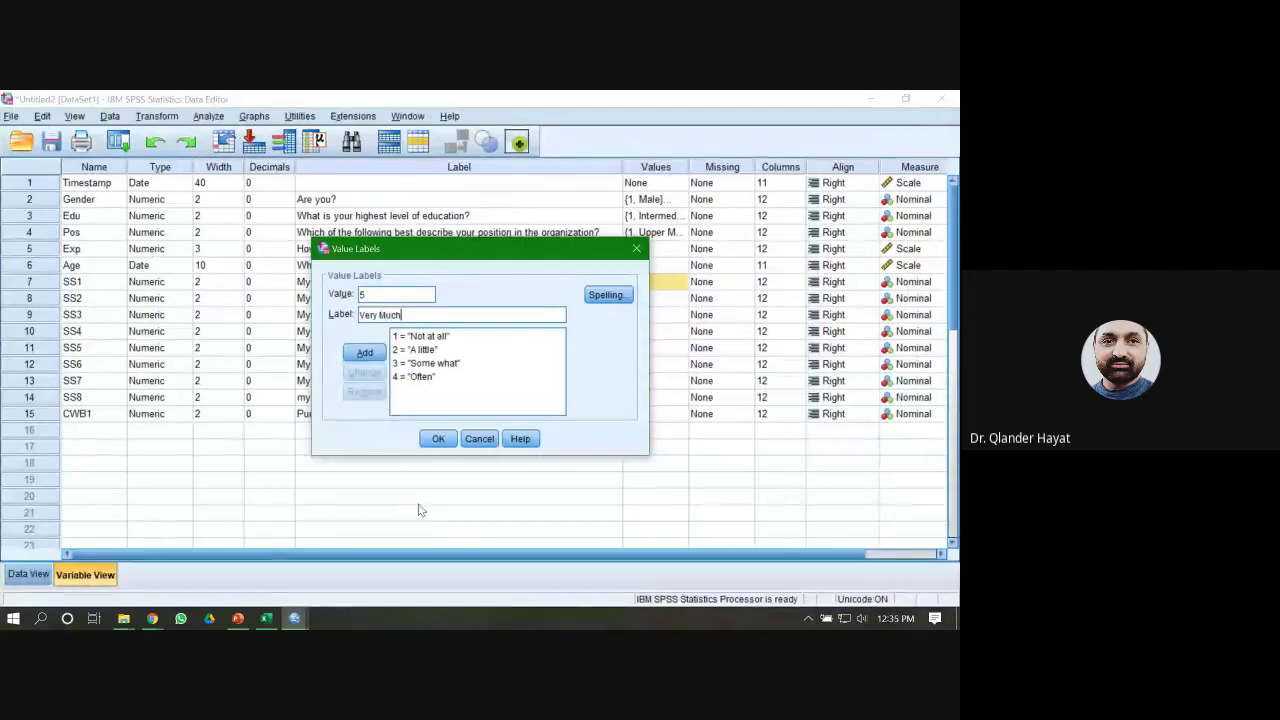
{"action": "left_click", "coordinate": [437, 438]}
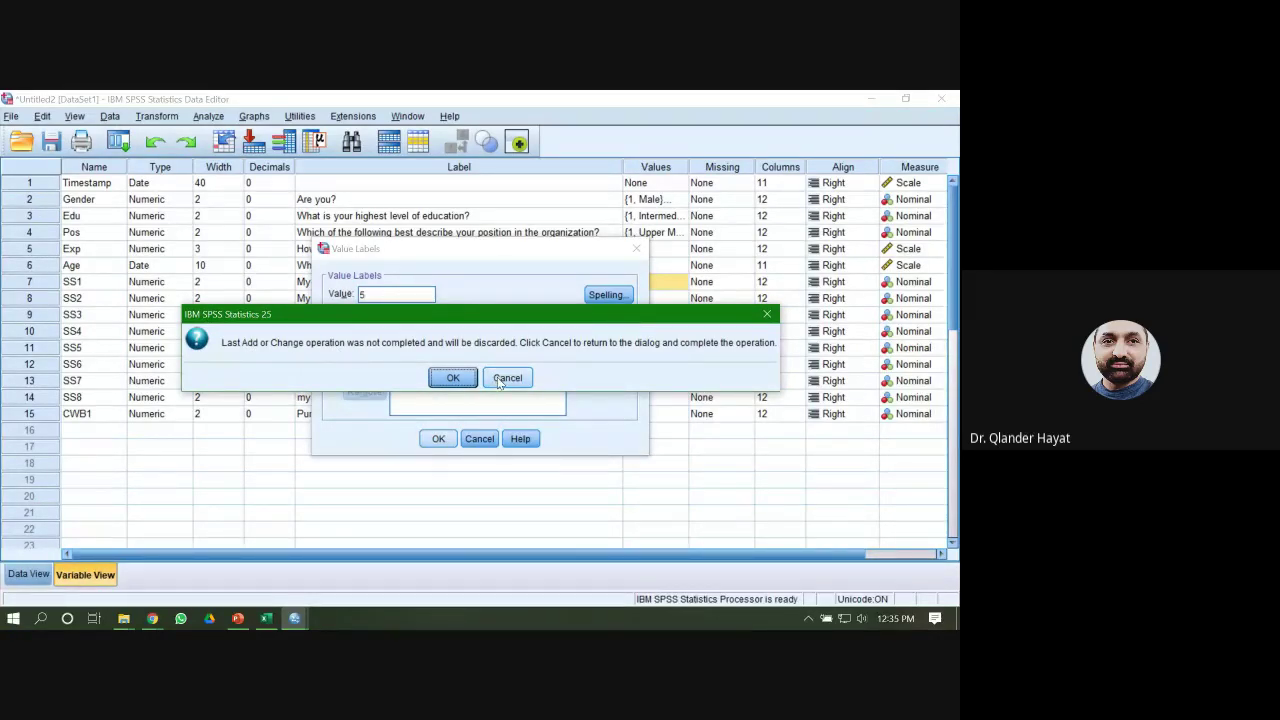
{"action": "left_click", "coordinate": [500, 381]}
{"action": "left_click", "coordinate": [365, 353]}
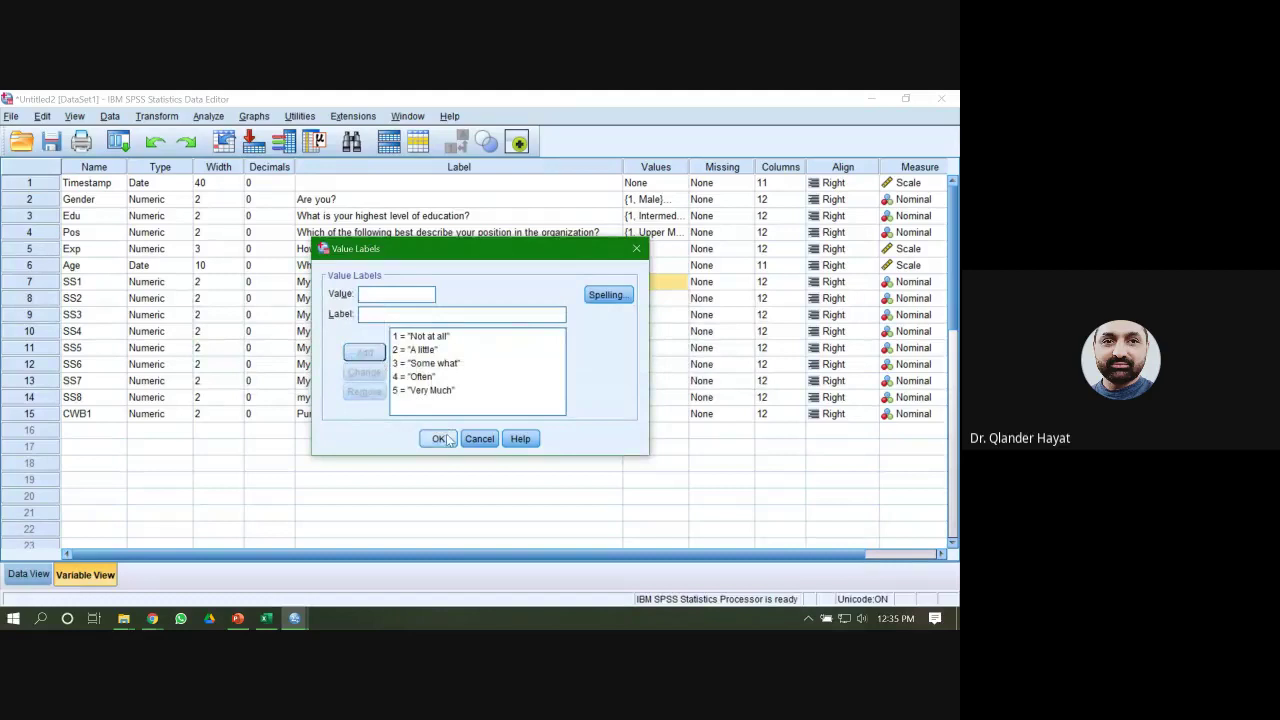
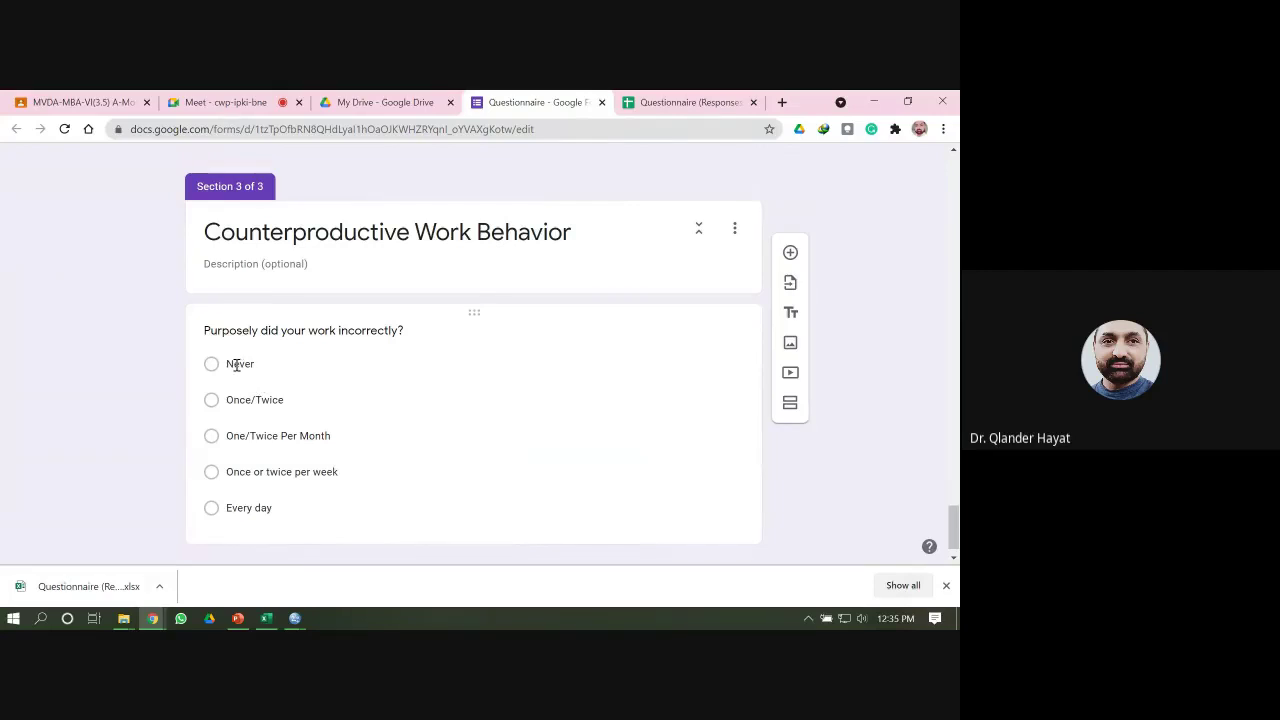
- Return to the SPSS dataset, open the value labels of CWB1 and add the label 1 = Never
{"action": "left_click", "coordinate": [266, 618]}
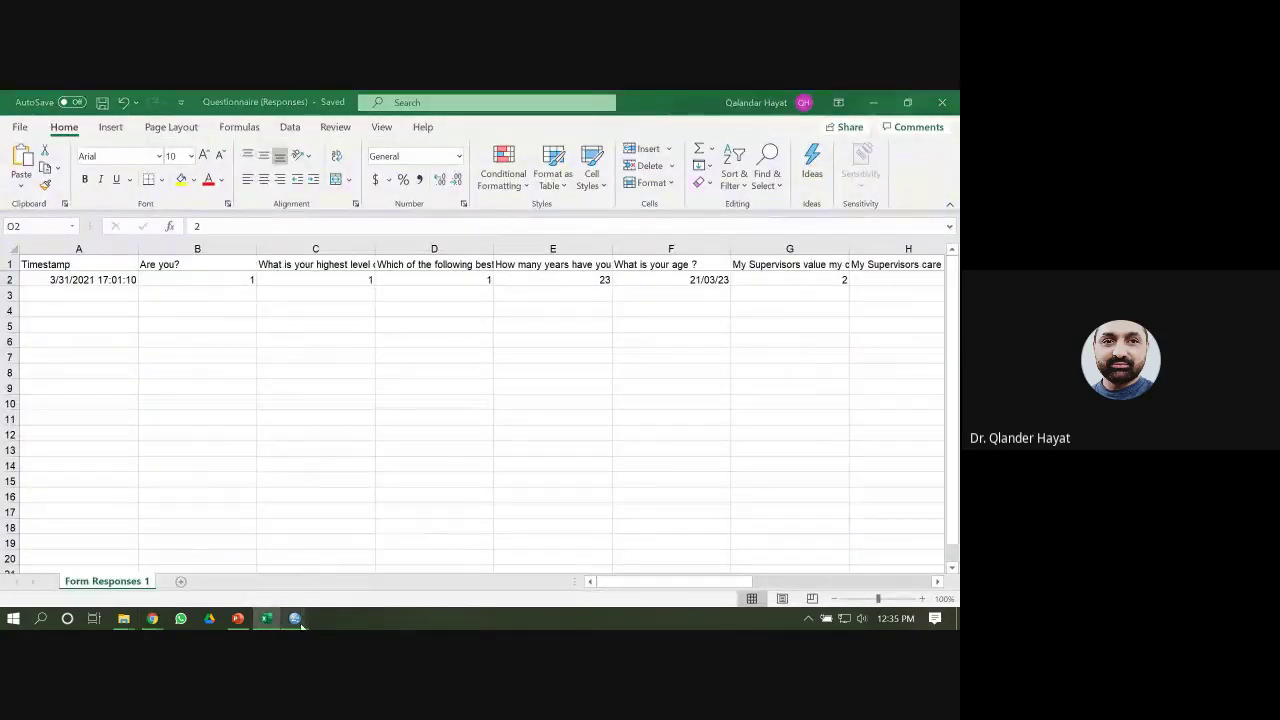
{"action": "mouse_move", "coordinate": [294, 618]}
{"action": "left_click", "coordinate": [380, 567]}
{"action": "left_click", "coordinate": [651, 414]}
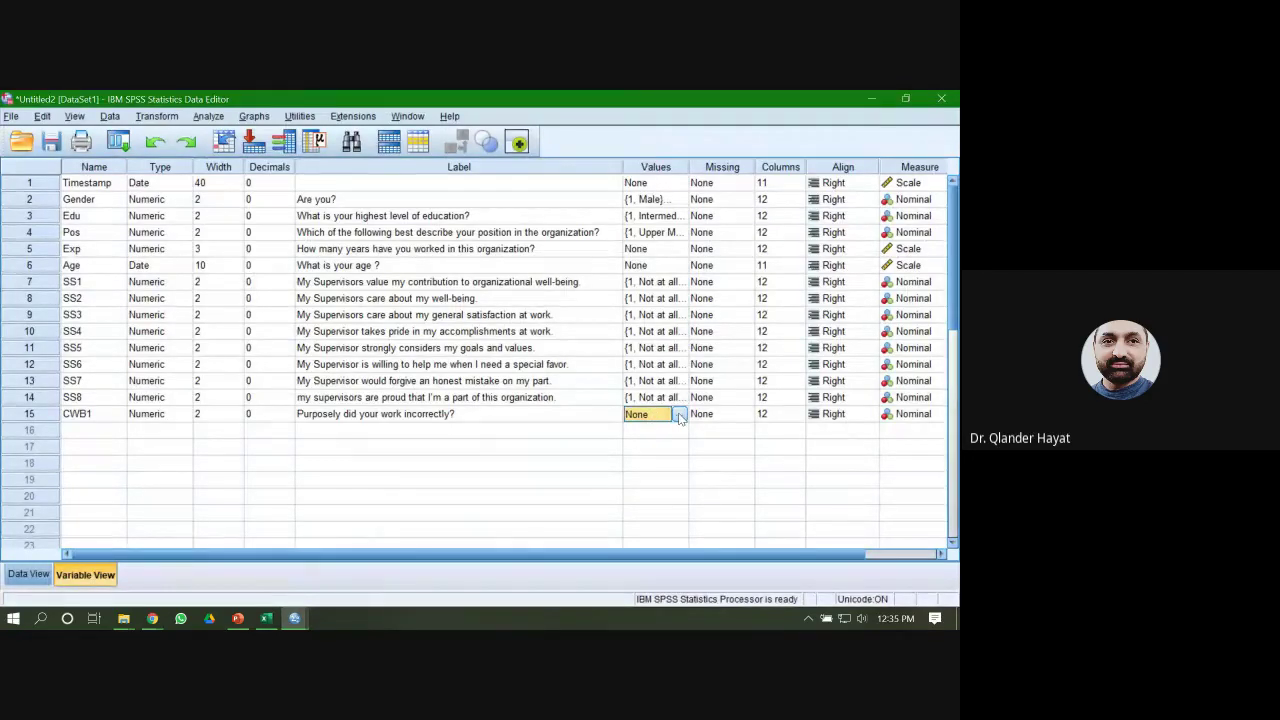
{"action": "left_click", "coordinate": [679, 415]}
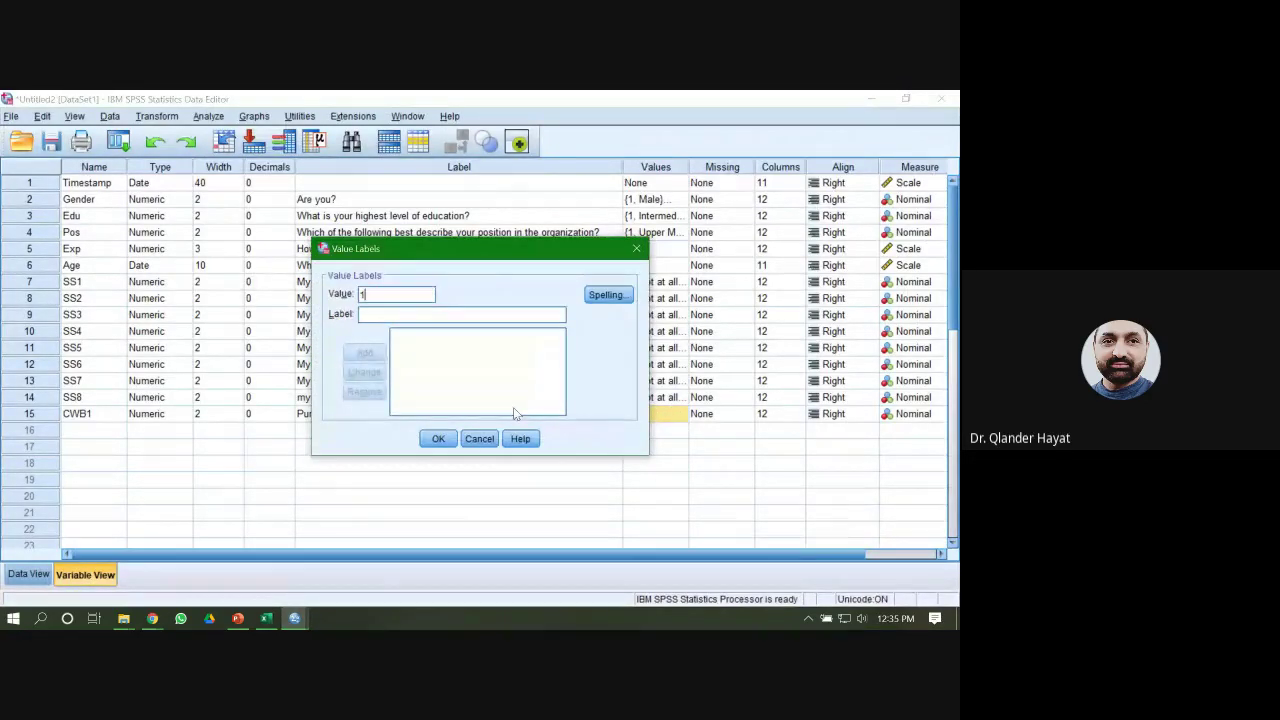
{"action": "key", "text": "Tab"}
{"action": "type", "text": "Never"}
{"action": "key", "text": "alt+a"}
- Copy the second answer option from the questionnaire form and add the CWB1 value label 2 = Once/Twice in SPSS
{"action": "left_click", "coordinate": [152, 618]}
{"action": "left_click", "coordinate": [120, 551]}
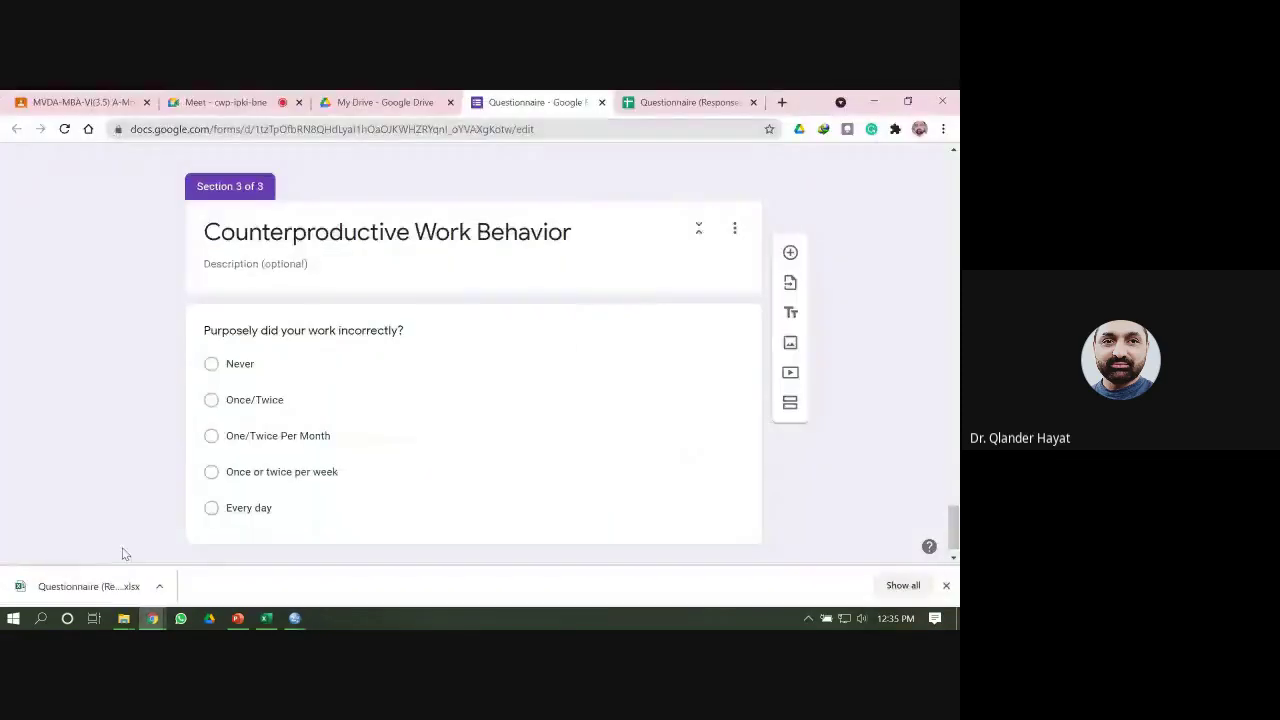
{"action": "left_click", "coordinate": [228, 400]}
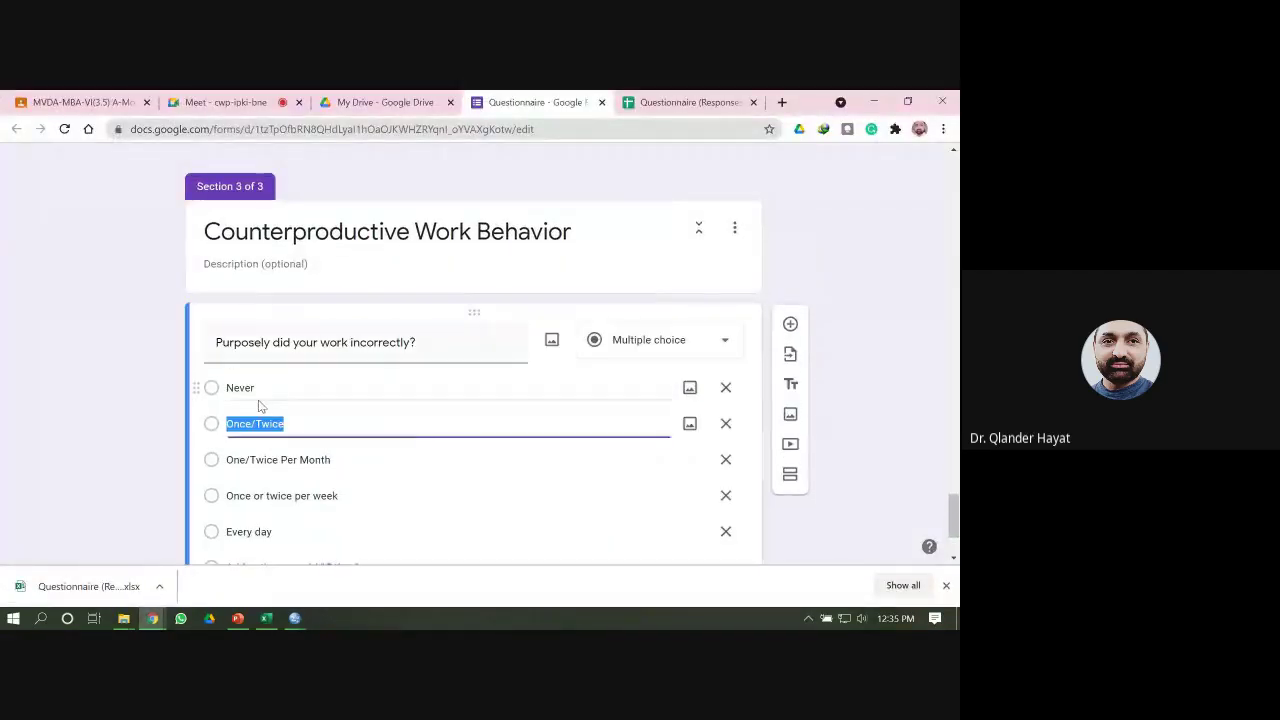
{"action": "right_click", "coordinate": [263, 428]}
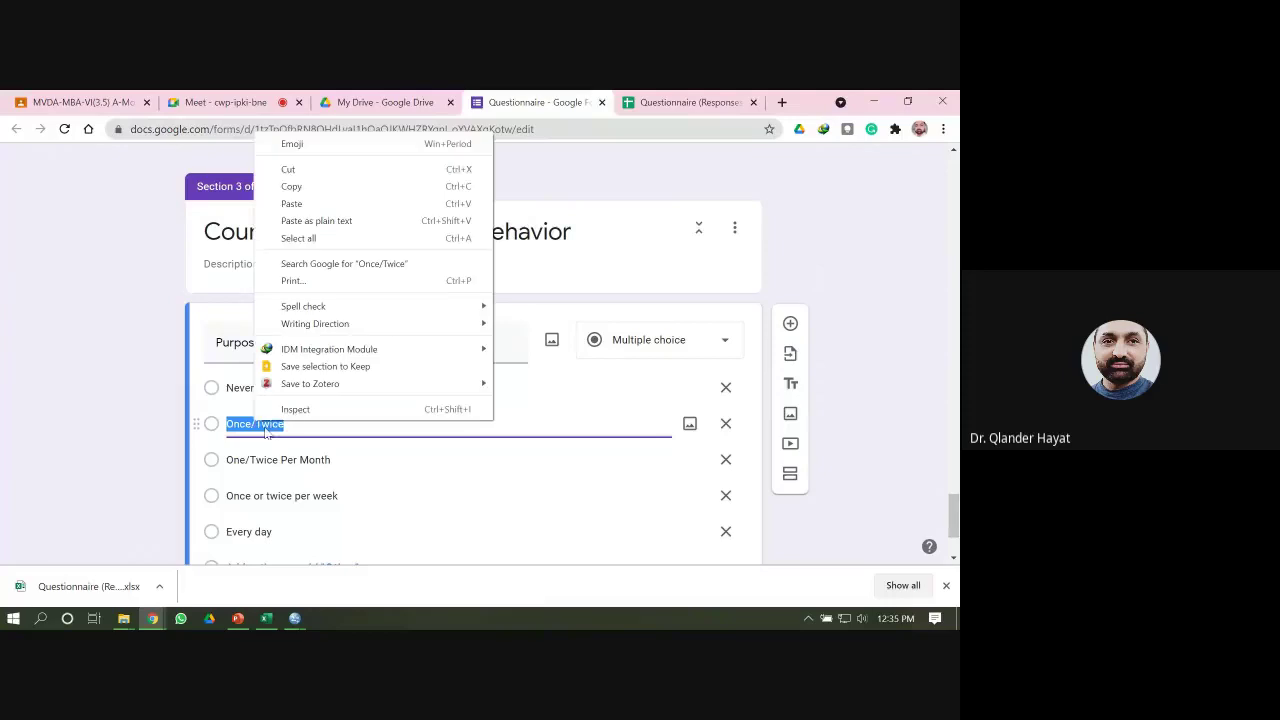
{"action": "left_click", "coordinate": [291, 186]}
{"action": "left_click", "coordinate": [294, 618]}
{"action": "left_click", "coordinate": [341, 576]}
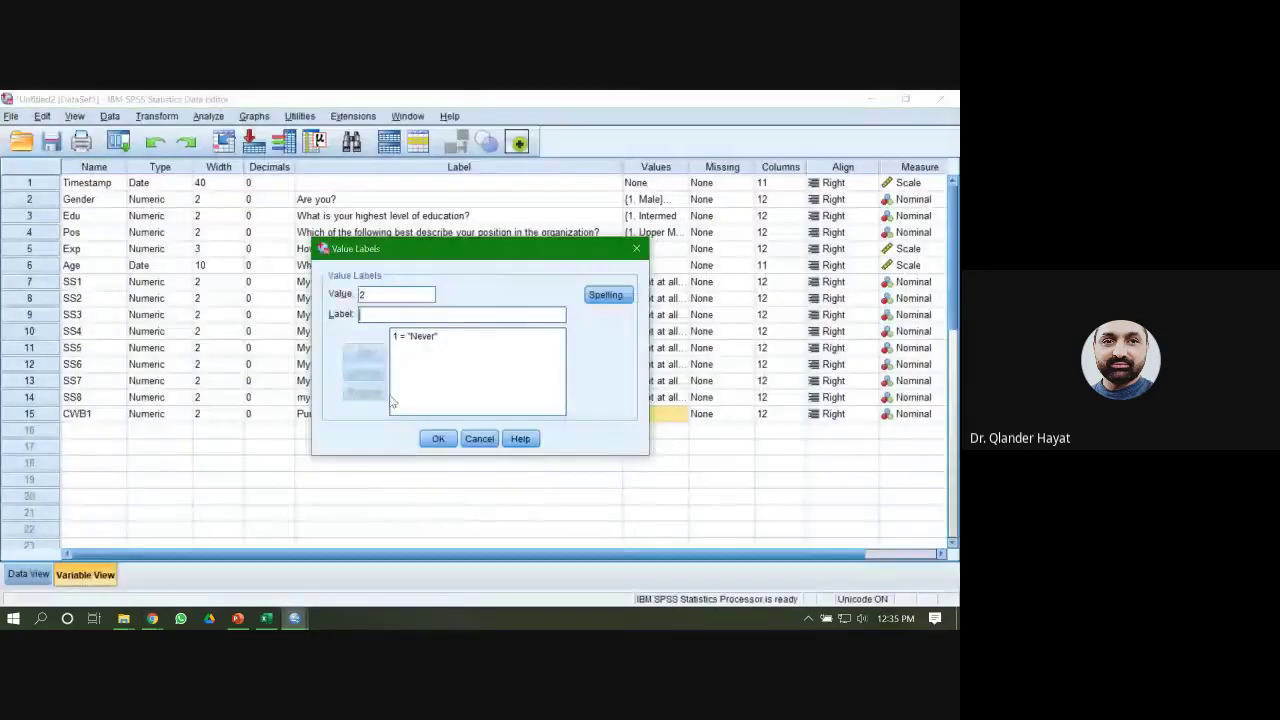
{"action": "left_click", "coordinate": [377, 316]}
{"action": "key", "text": "ctrl+v"}
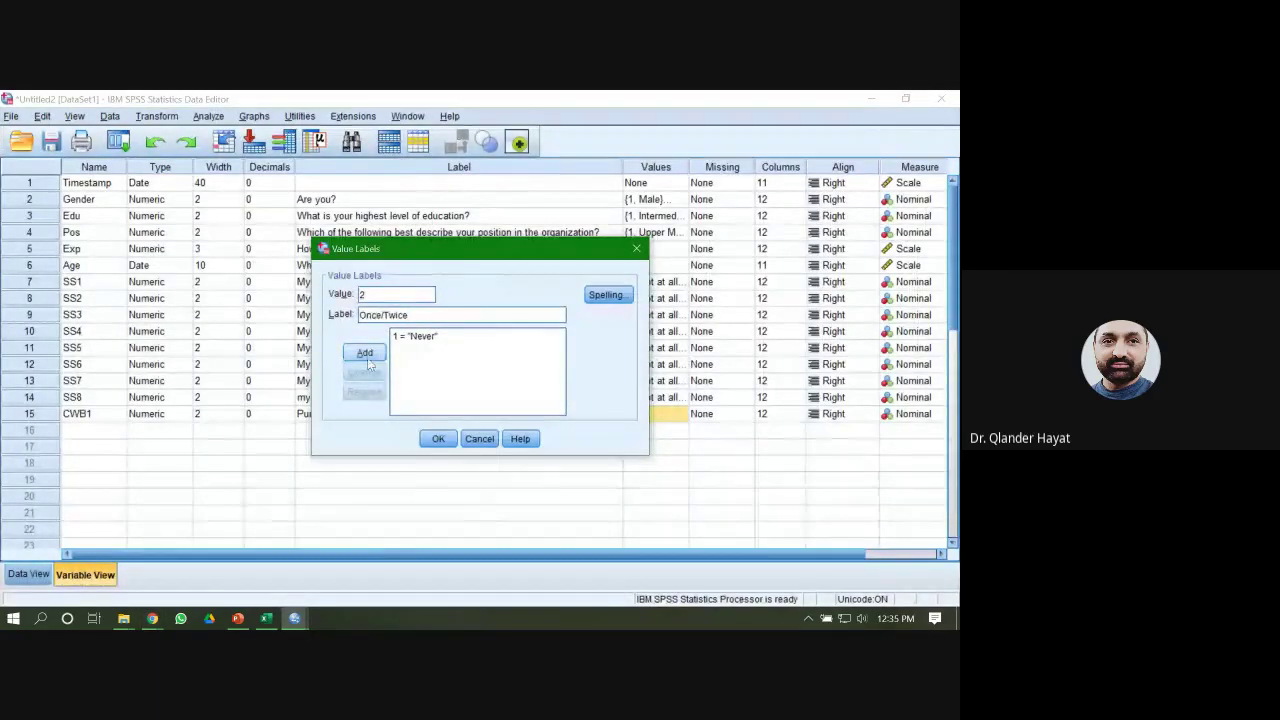
{"action": "left_click", "coordinate": [365, 353]}
- Copy the third answer option from the questionnaire form and add the CWB1 value label 3 = One/Twice Per Month in SPSS
{"action": "type", "text": "3"}
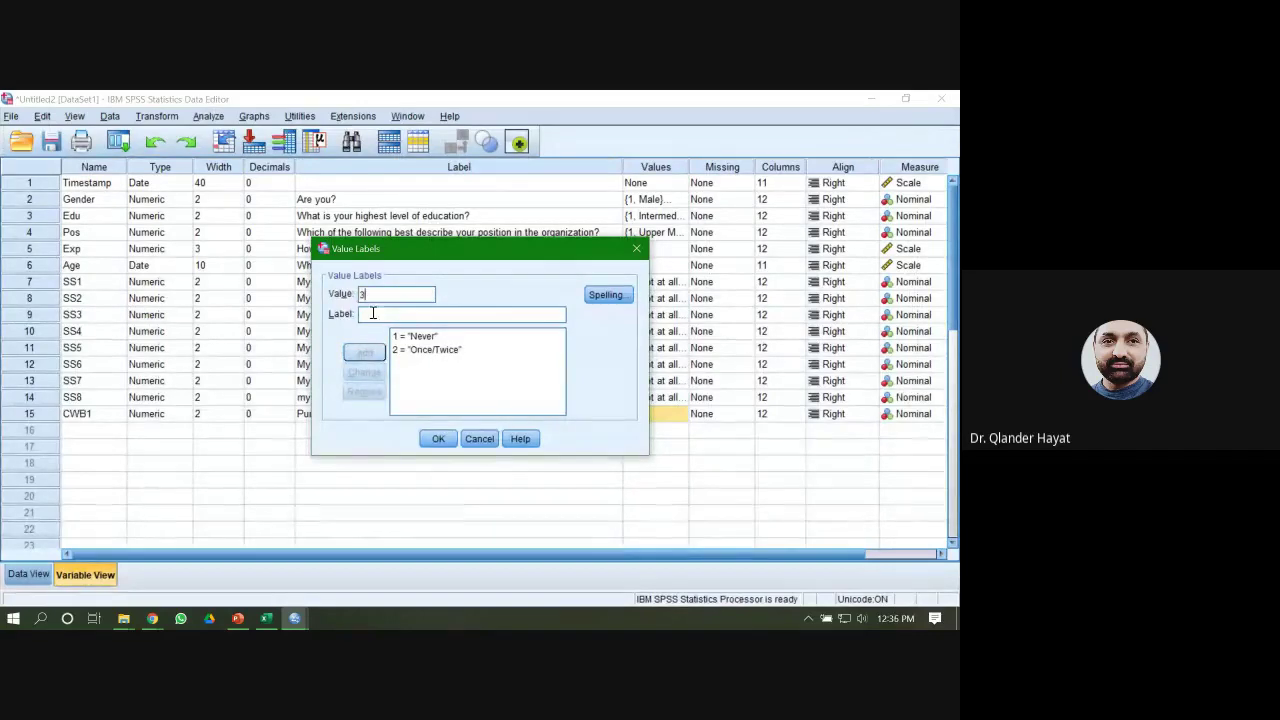
{"action": "mouse_move", "coordinate": [152, 618]}
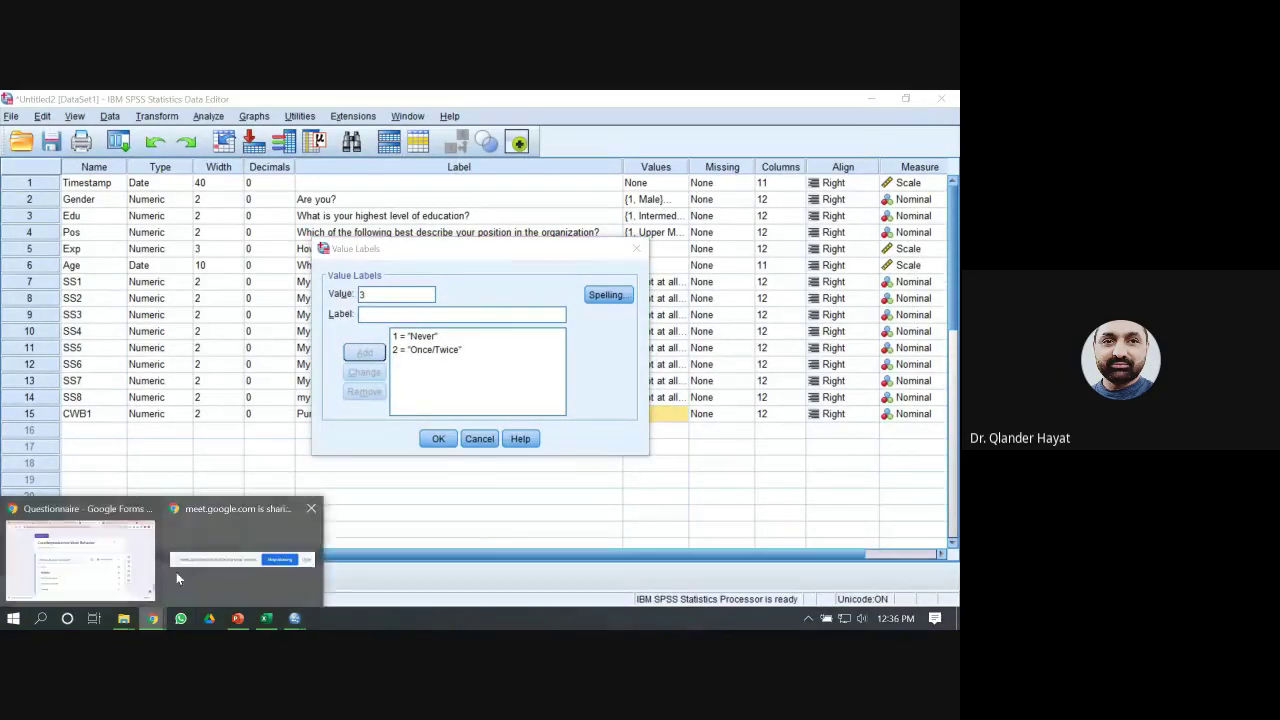
{"action": "left_click", "coordinate": [178, 571]}
{"action": "triple_click", "coordinate": [237, 460]}
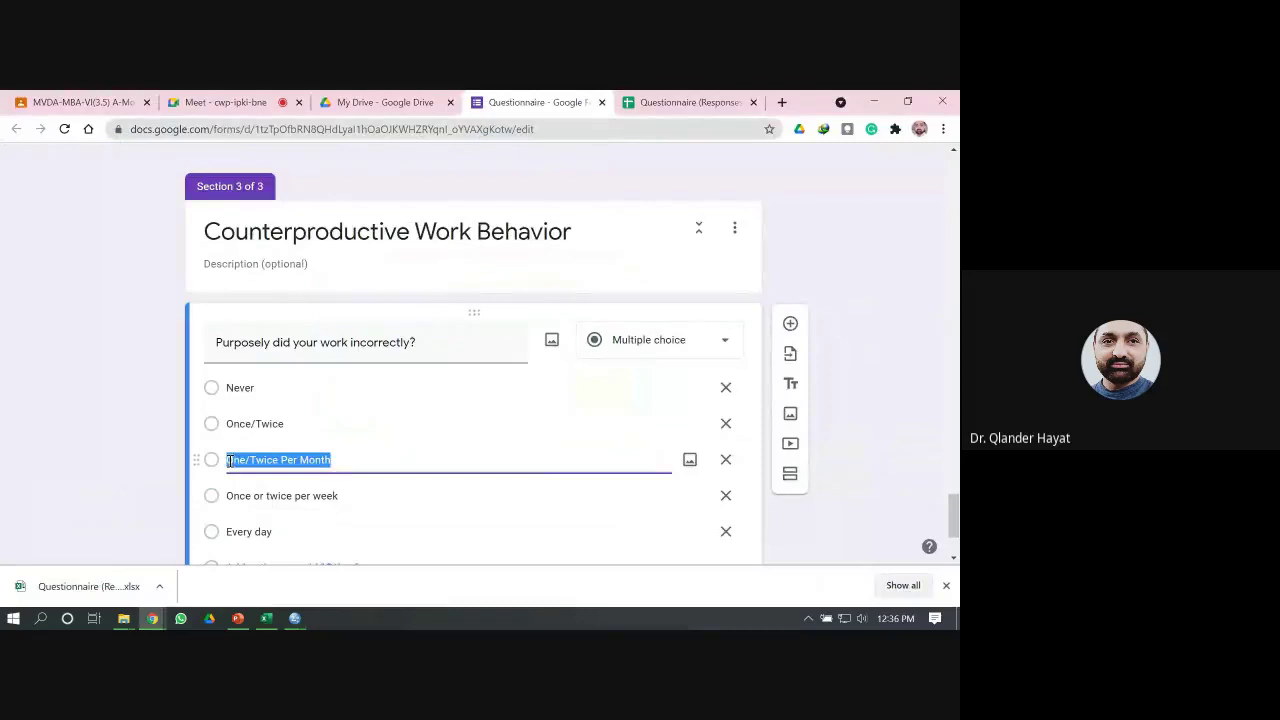
{"action": "right_click", "coordinate": [237, 459]}
{"action": "left_click", "coordinate": [288, 222]}
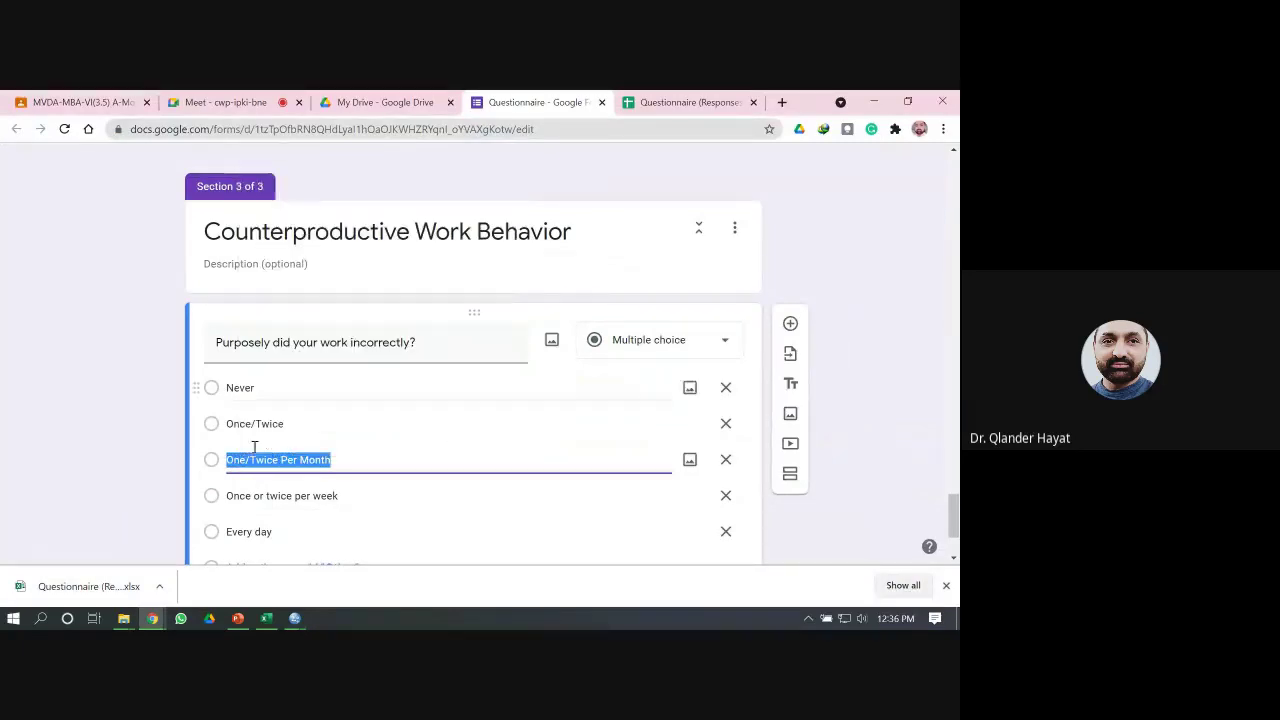
{"action": "mouse_move", "coordinate": [295, 621]}
{"action": "left_click", "coordinate": [336, 572]}
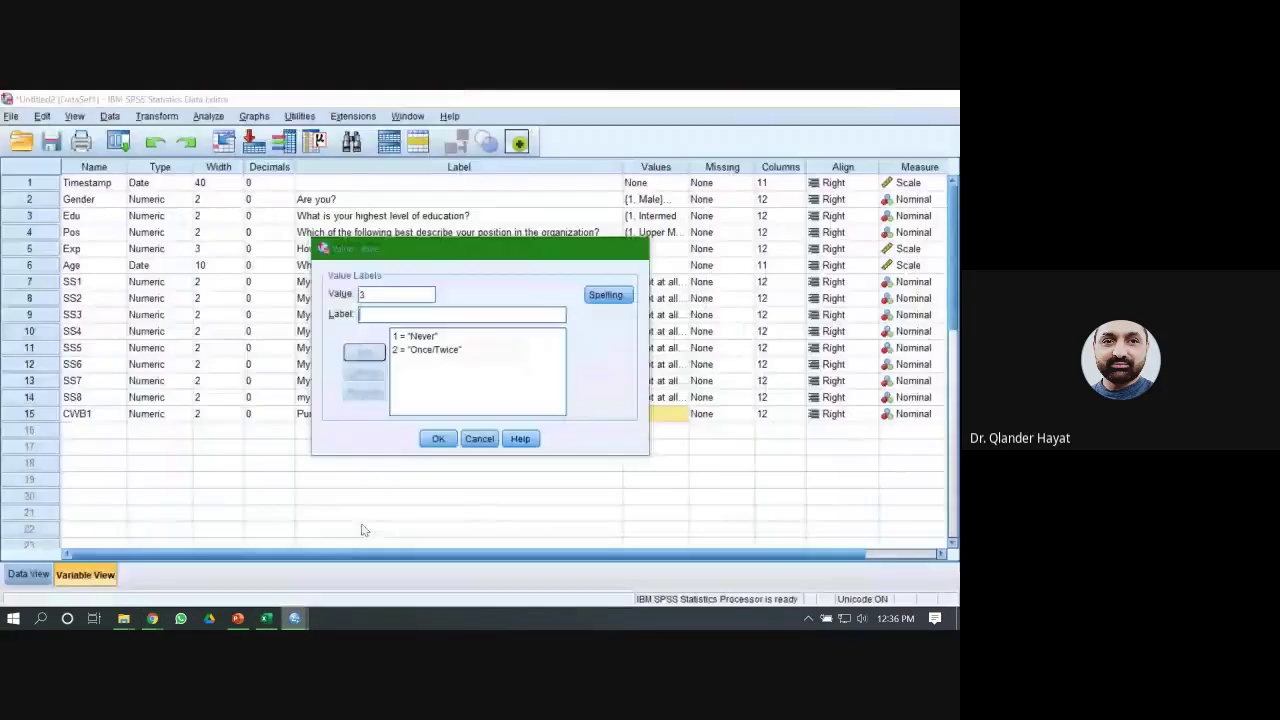
{"action": "key", "text": "ctrl+v"}
{"action": "left_click", "coordinate": [376, 355]}
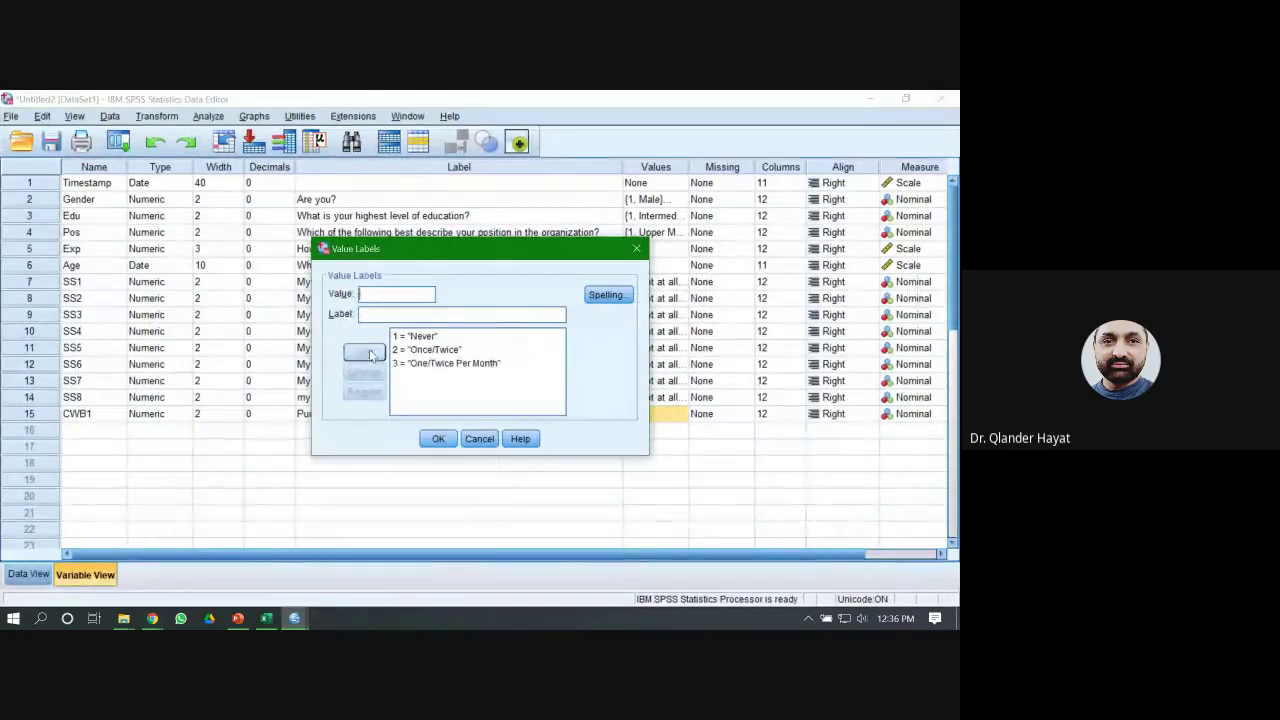
- Copy the fourth answer option from the questionnaire form and add the CWB1 value label 4 = Once or twice per week in SPSS
{"action": "type", "text": "4"}
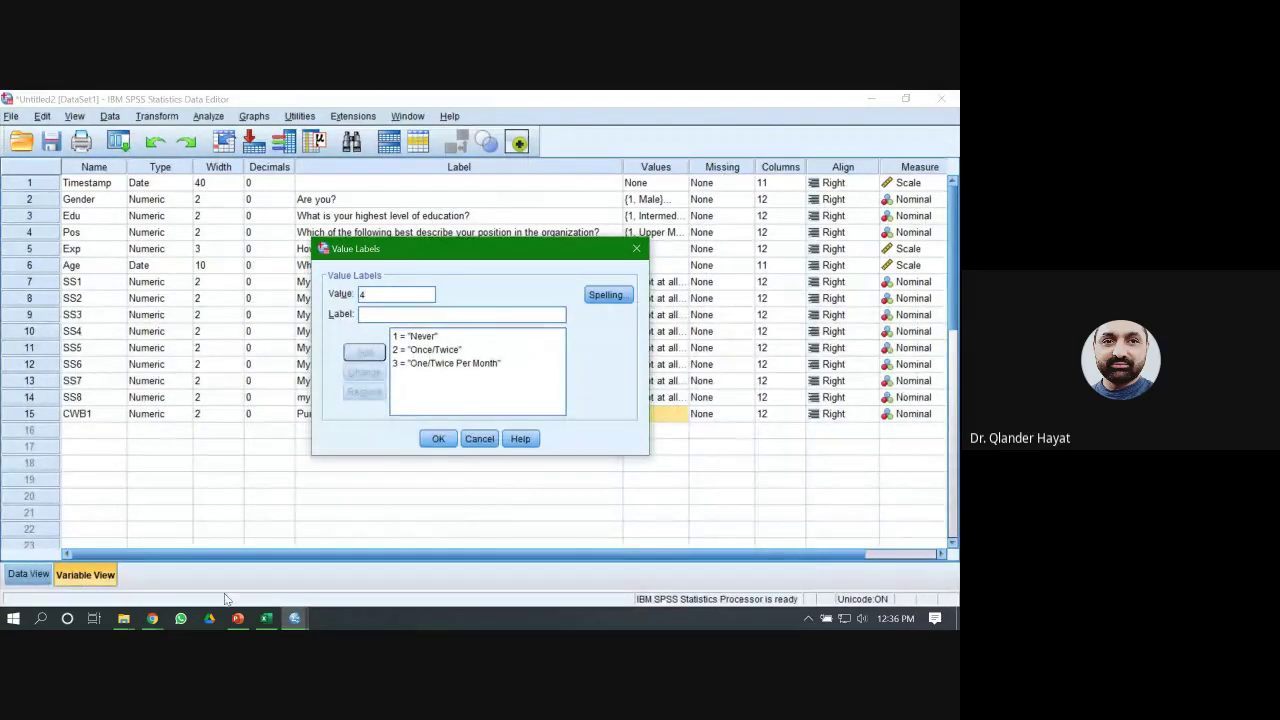
{"action": "left_click", "coordinate": [152, 618]}
{"action": "left_click", "coordinate": [146, 570]}
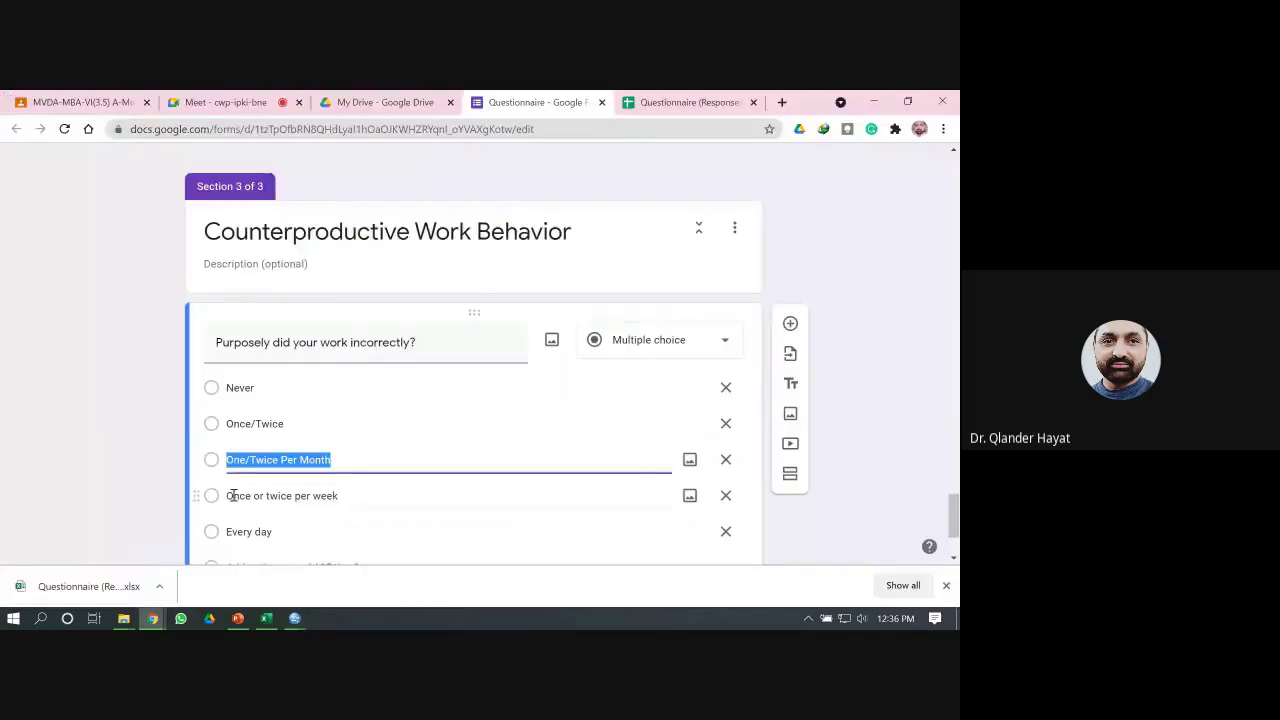
{"action": "left_click_drag", "start_coordinate": [234, 495], "coordinate": [338, 496]}
{"action": "right_click", "coordinate": [318, 496]}
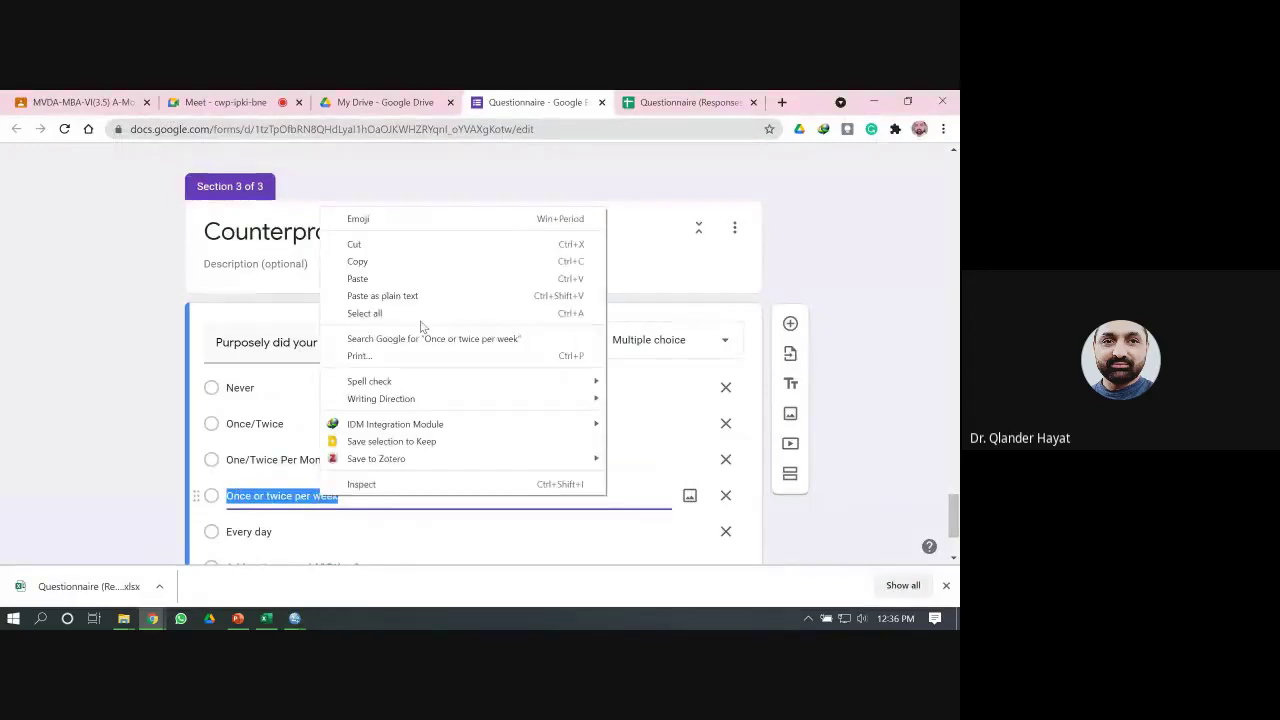
{"action": "left_click", "coordinate": [409, 263]}
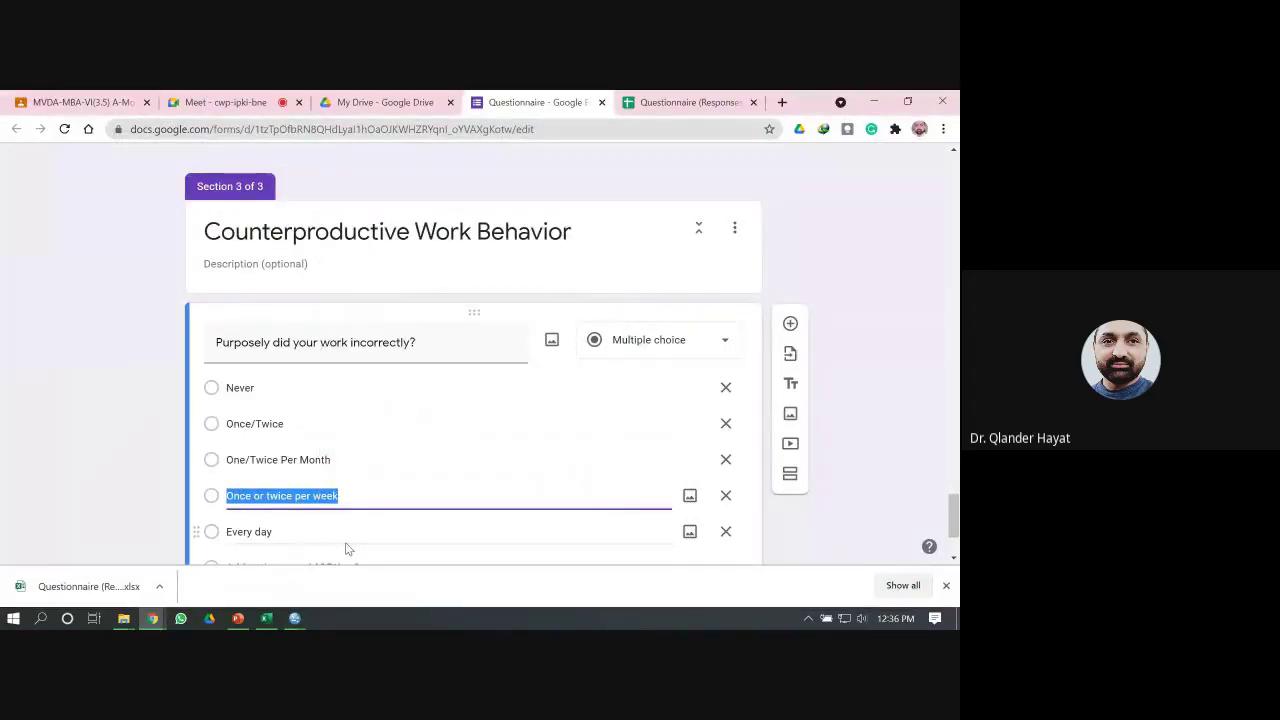
{"action": "key", "text": "alt+Tab"}
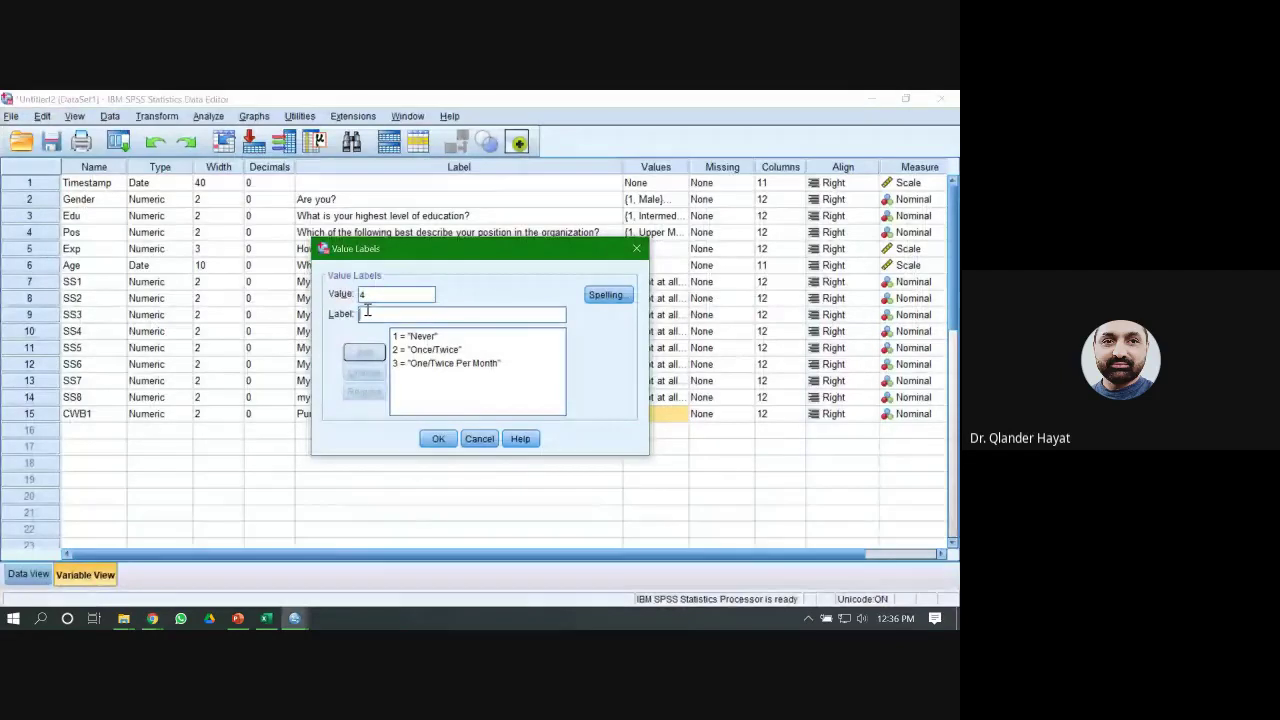
{"action": "key", "text": "ctrl+v"}
{"action": "left_click", "coordinate": [364, 354]}
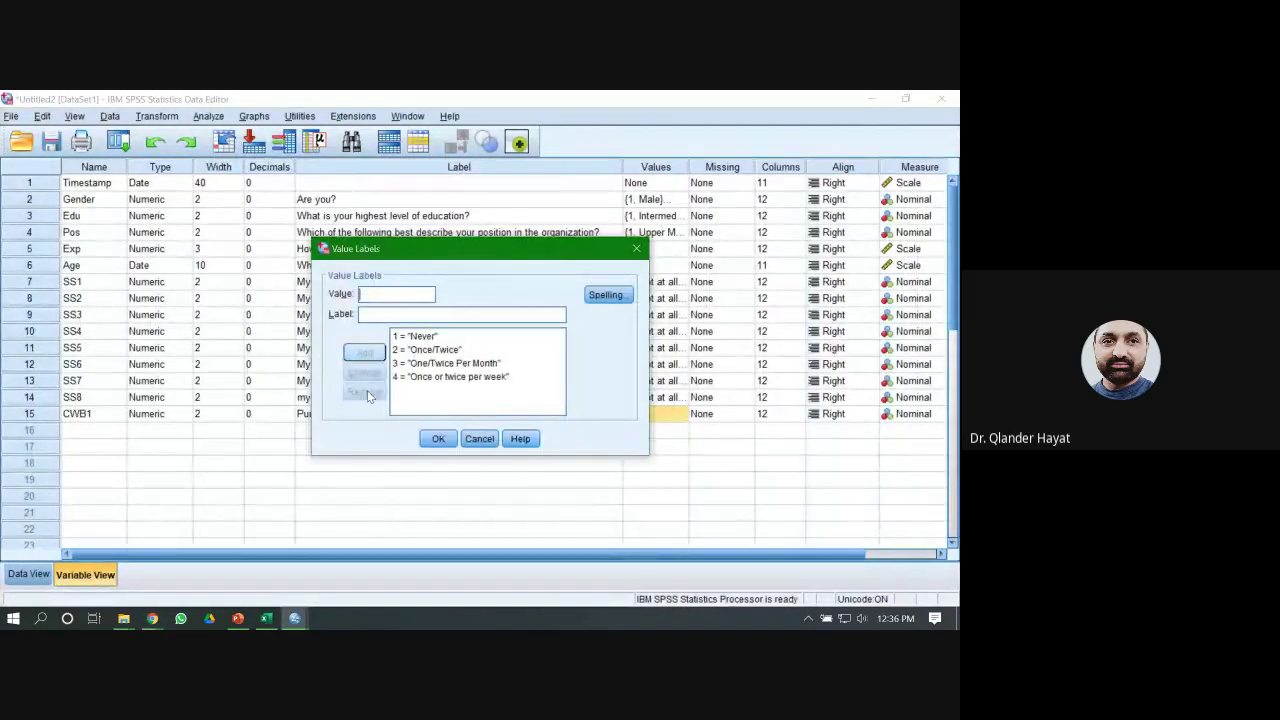
- Copy the last answer option from the form, add the CWB1 value label 5 = Every day in SPSS and apply the labels
{"action": "key", "text": "alt+Tab"}
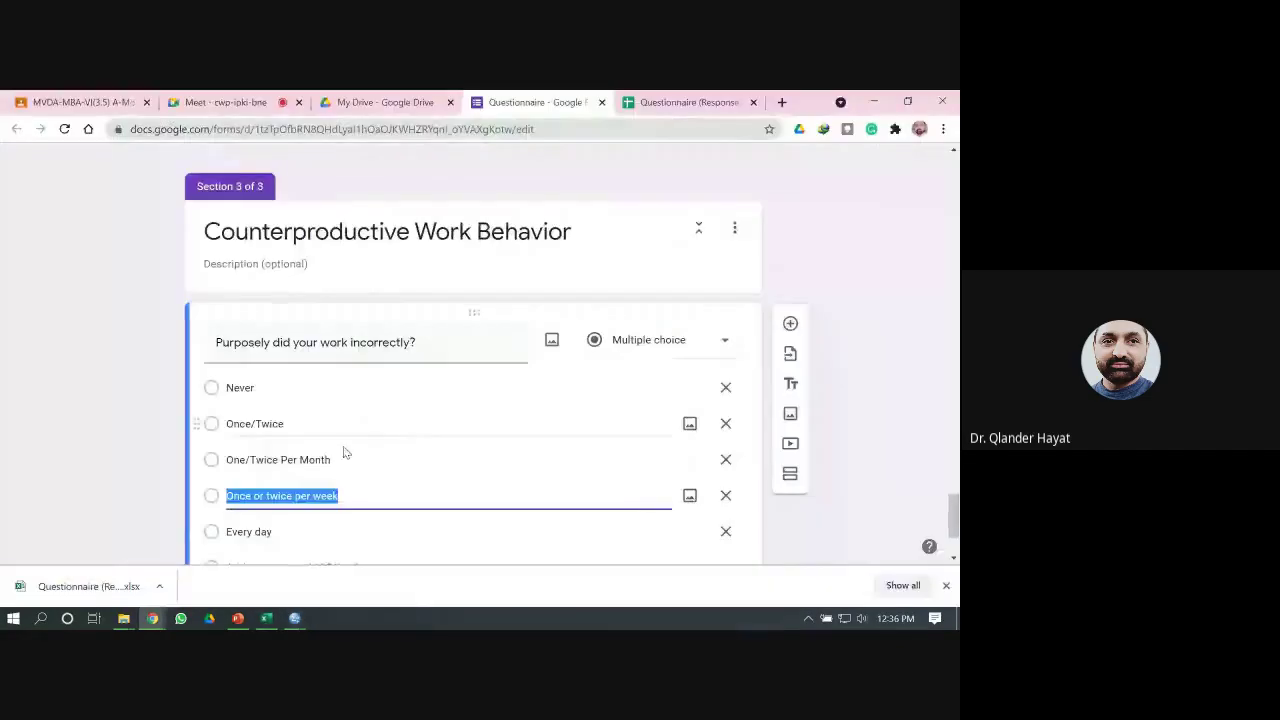
{"action": "triple_click", "coordinate": [238, 532]}
{"action": "right_click", "coordinate": [241, 533]}
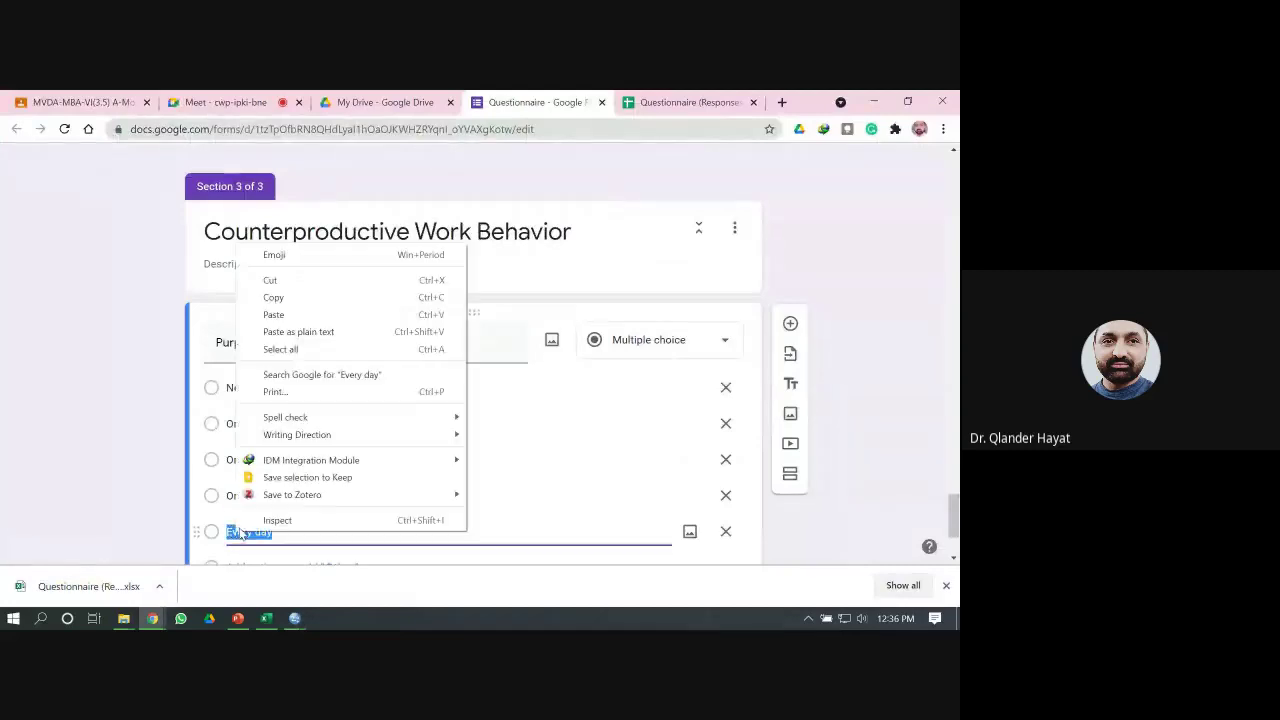
{"action": "left_click", "coordinate": [273, 297]}
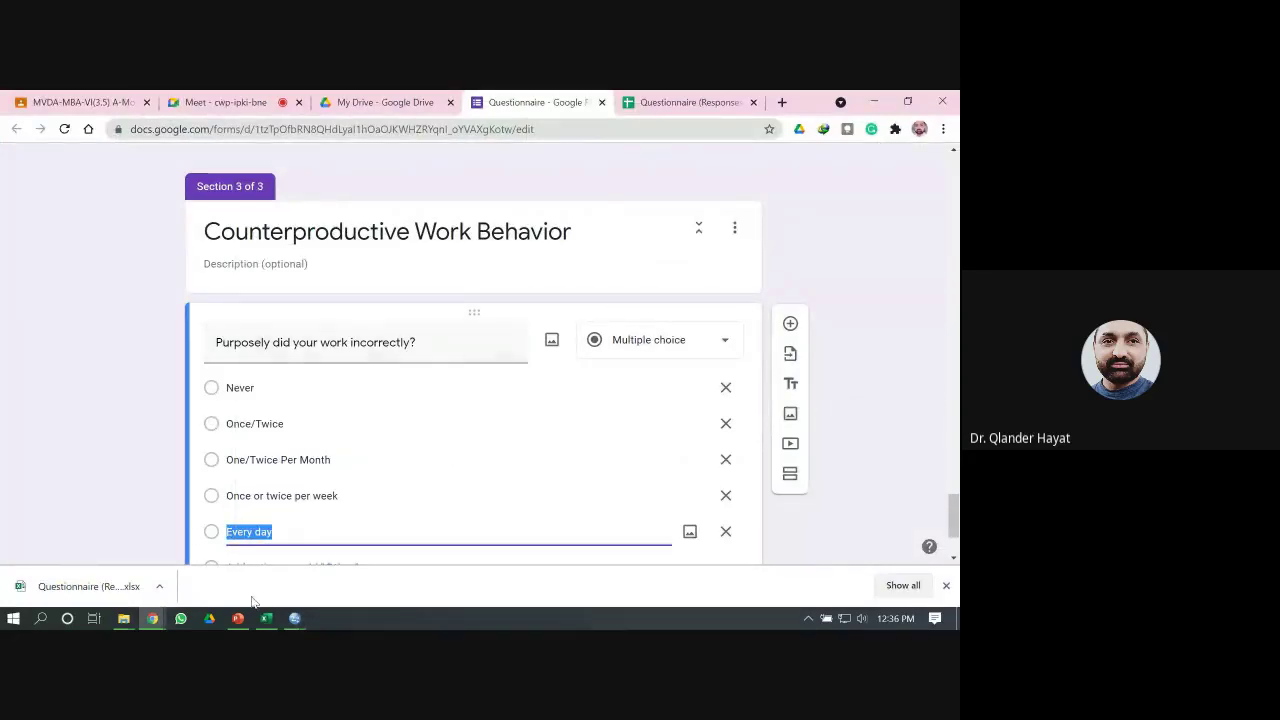
{"action": "key", "text": "alt+Tab"}
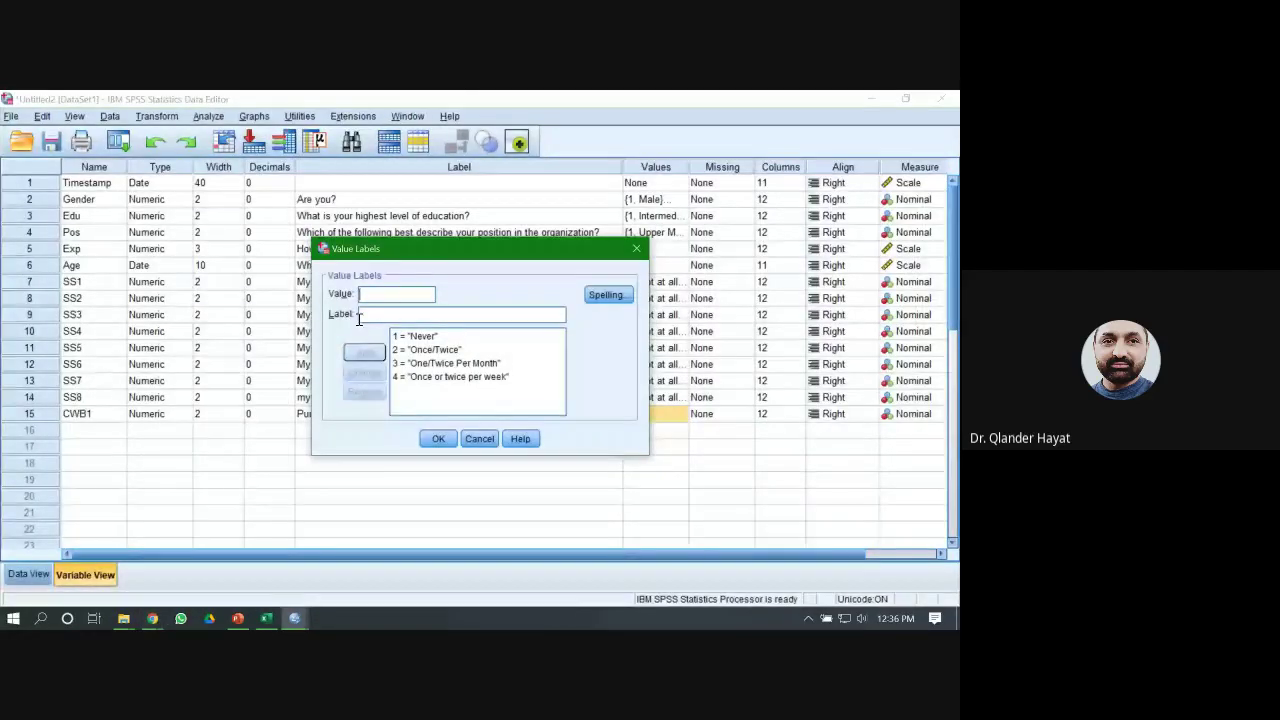
{"action": "left_click", "coordinate": [362, 314]}
{"action": "key", "text": "ctrl+v"}
{"action": "left_click", "coordinate": [364, 352]}
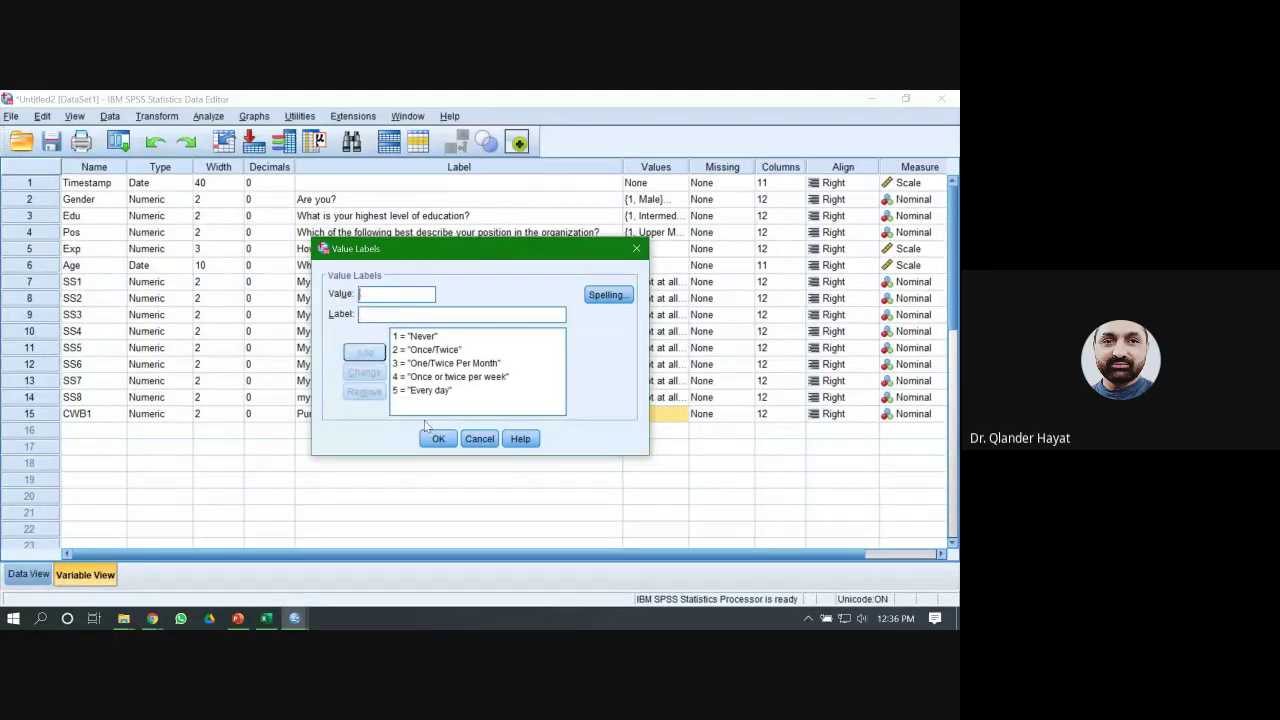
{"action": "left_click", "coordinate": [438, 440]}
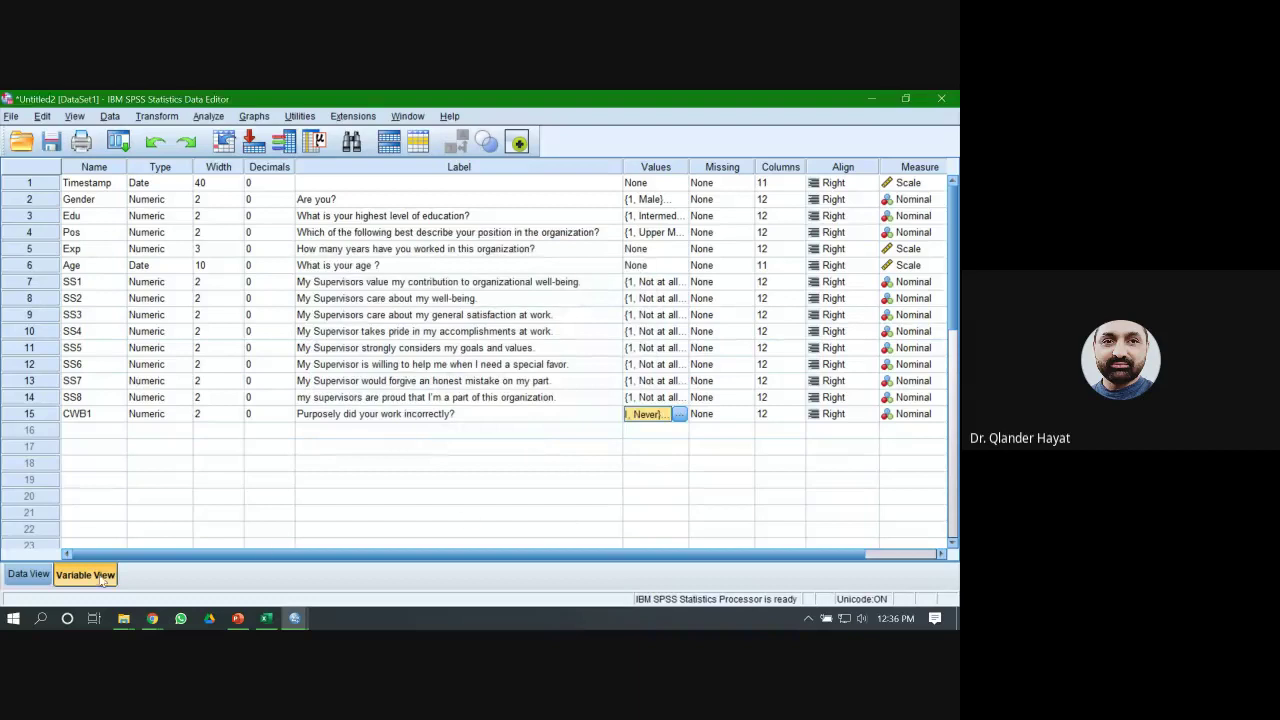
- Show the dataset's cases with value labels instead of numeric codes
{"action": "left_click", "coordinate": [30, 575]}
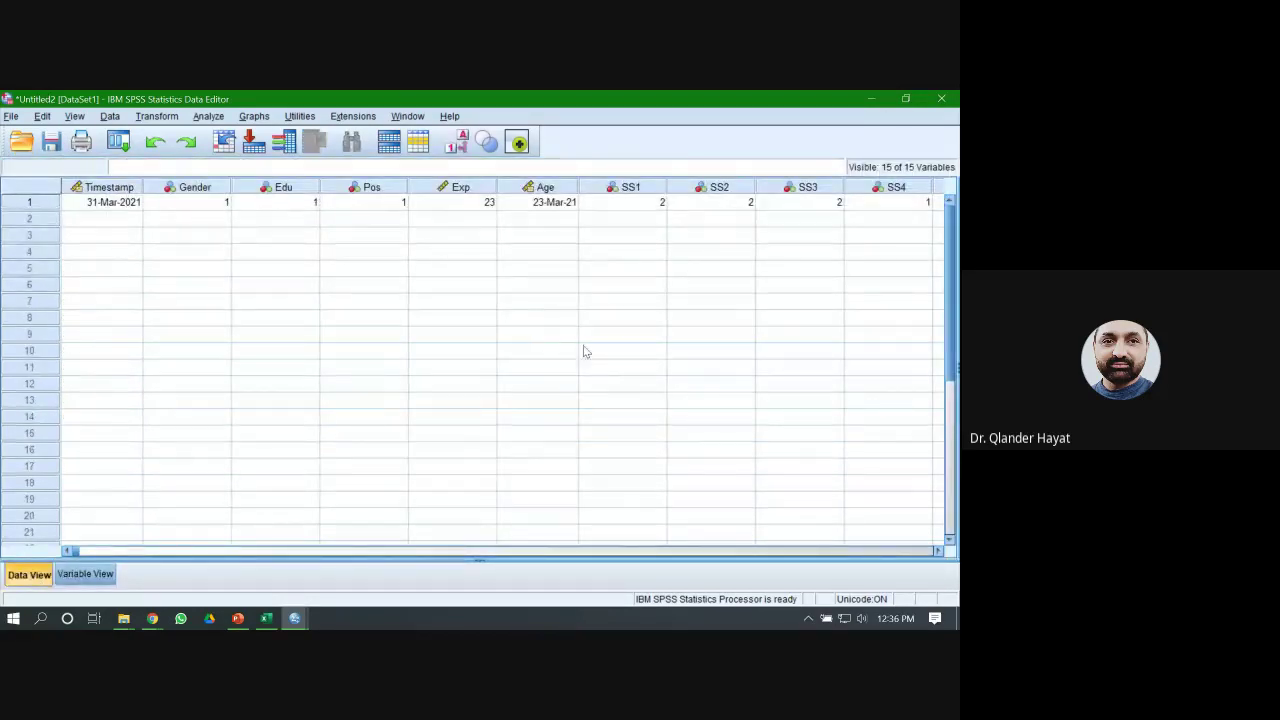
{"action": "left_click", "coordinate": [462, 143]}
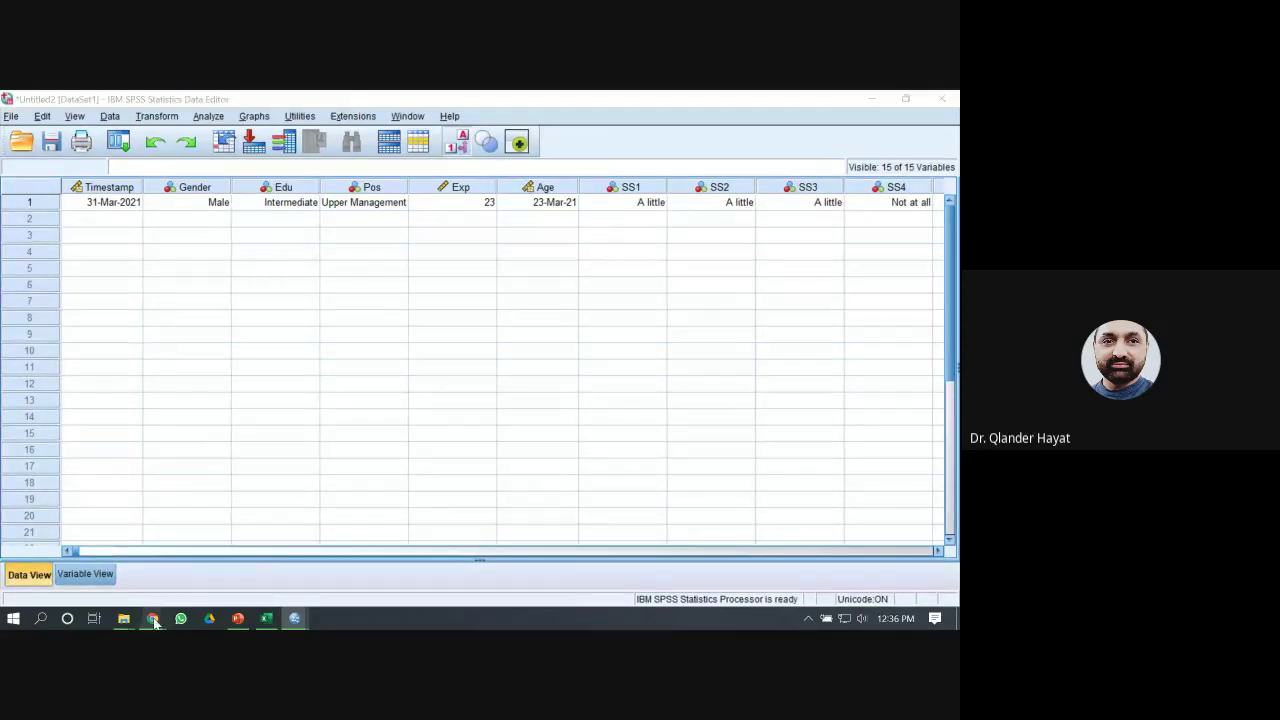
- Switch to the Google Meet call in Chrome and admit the person waiting to join
{"action": "mouse_move", "coordinate": [152, 618]}
{"action": "left_click", "coordinate": [74, 555]}
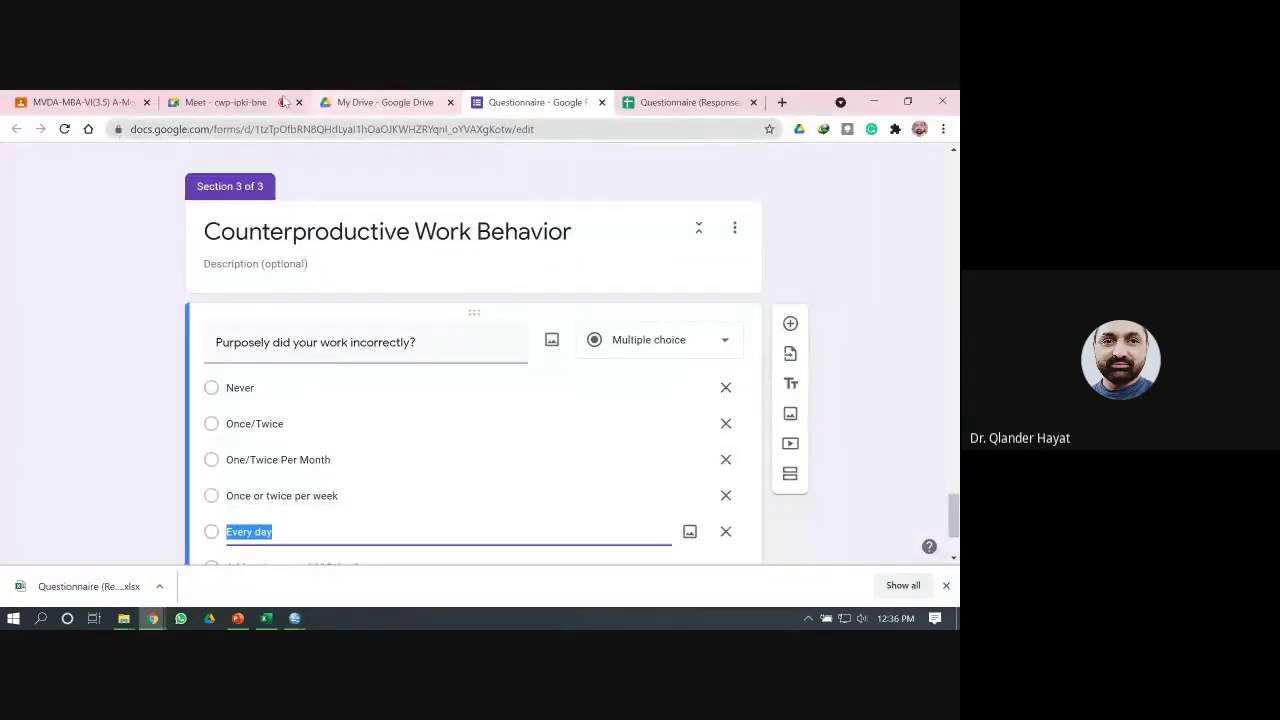
{"action": "left_click", "coordinate": [220, 102]}
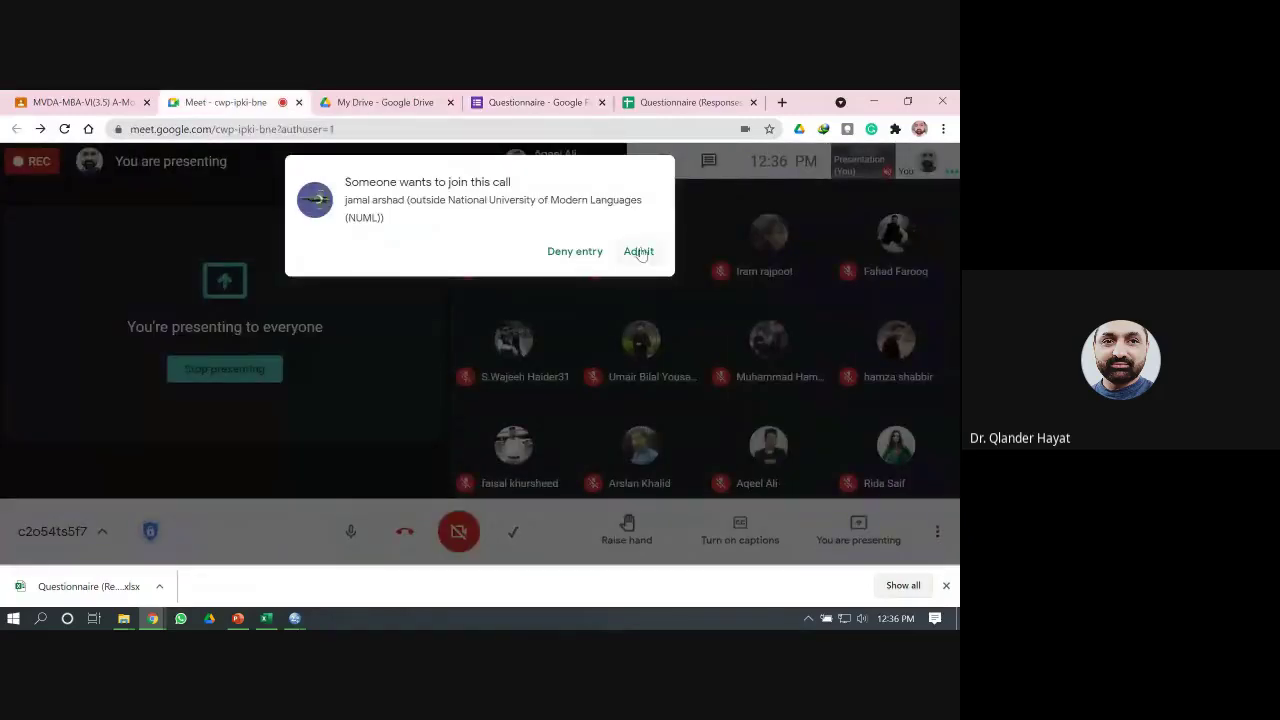
{"action": "left_click", "coordinate": [641, 254]}
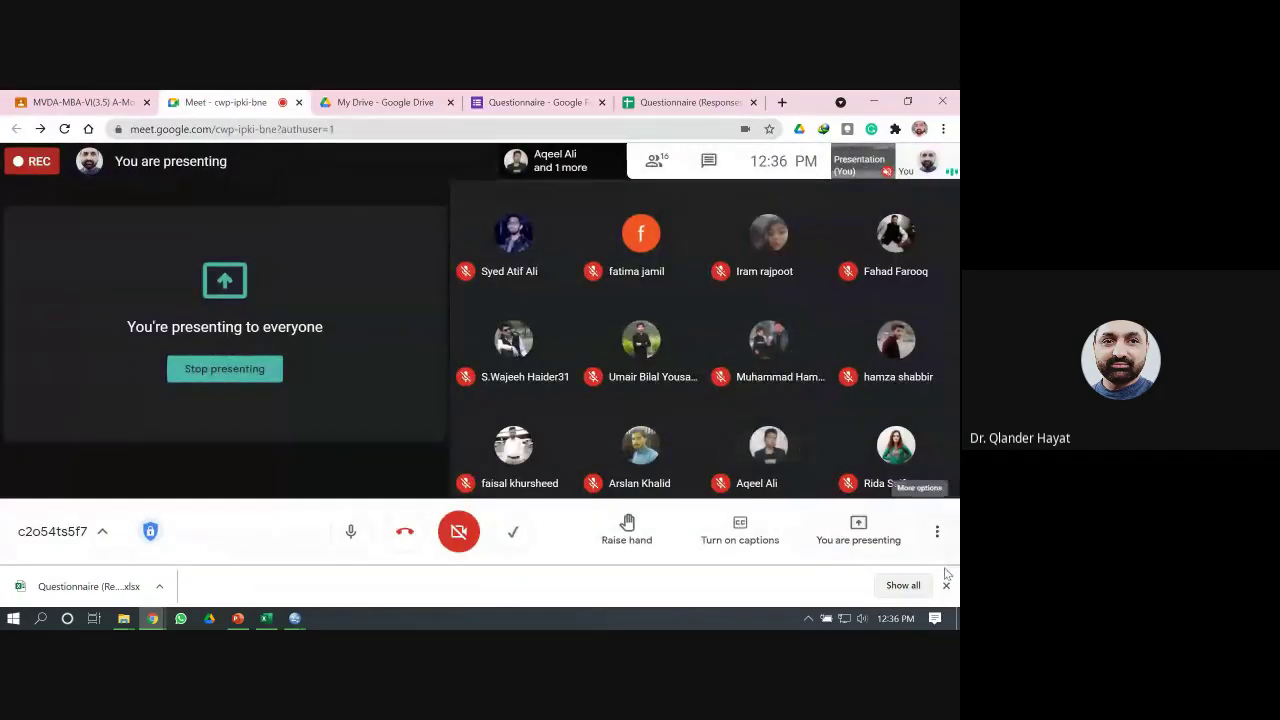
- Close the browser's download bar and request to stop recording the meeting
{"action": "left_click", "coordinate": [946, 585]}
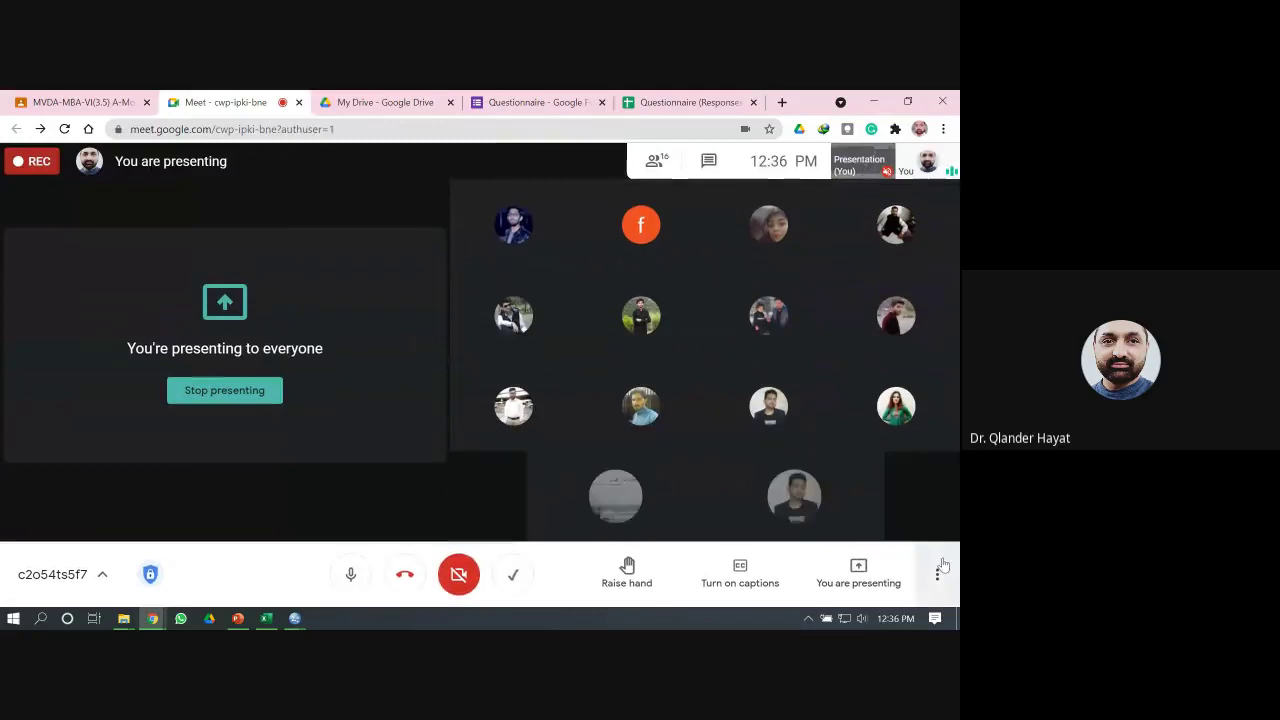
{"action": "left_click", "coordinate": [938, 572]}
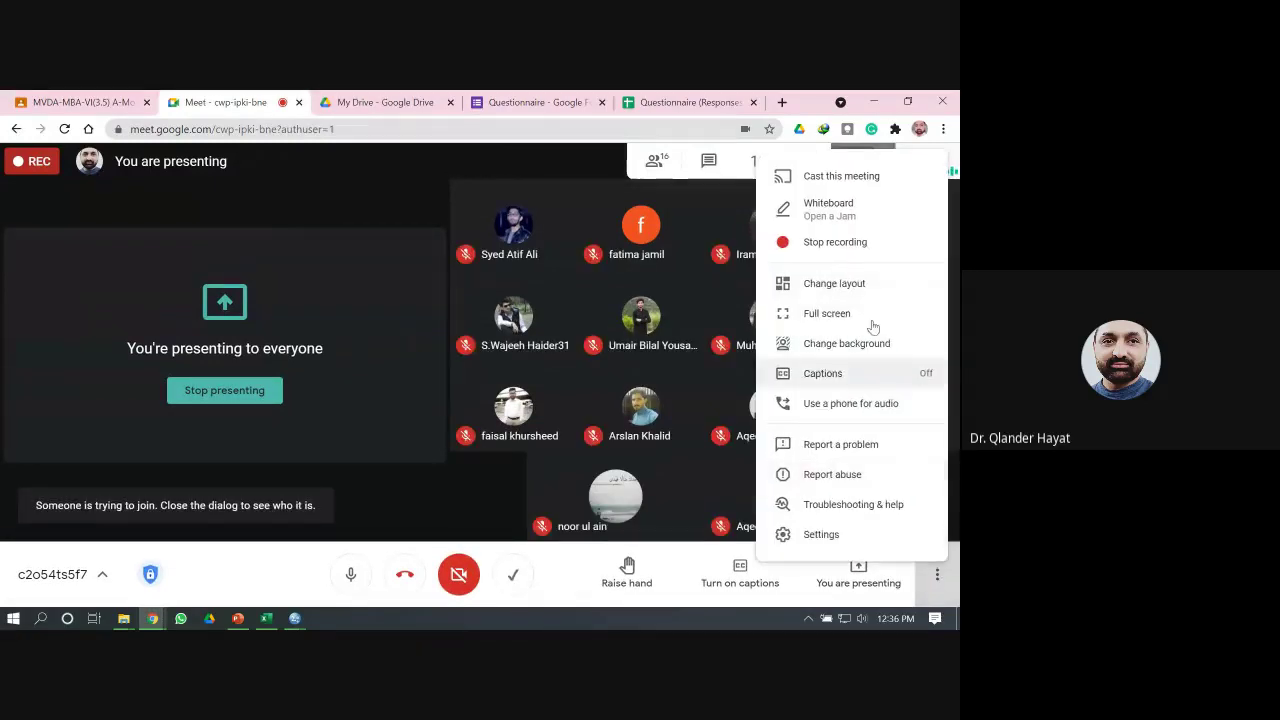
{"action": "left_click", "coordinate": [868, 243]}
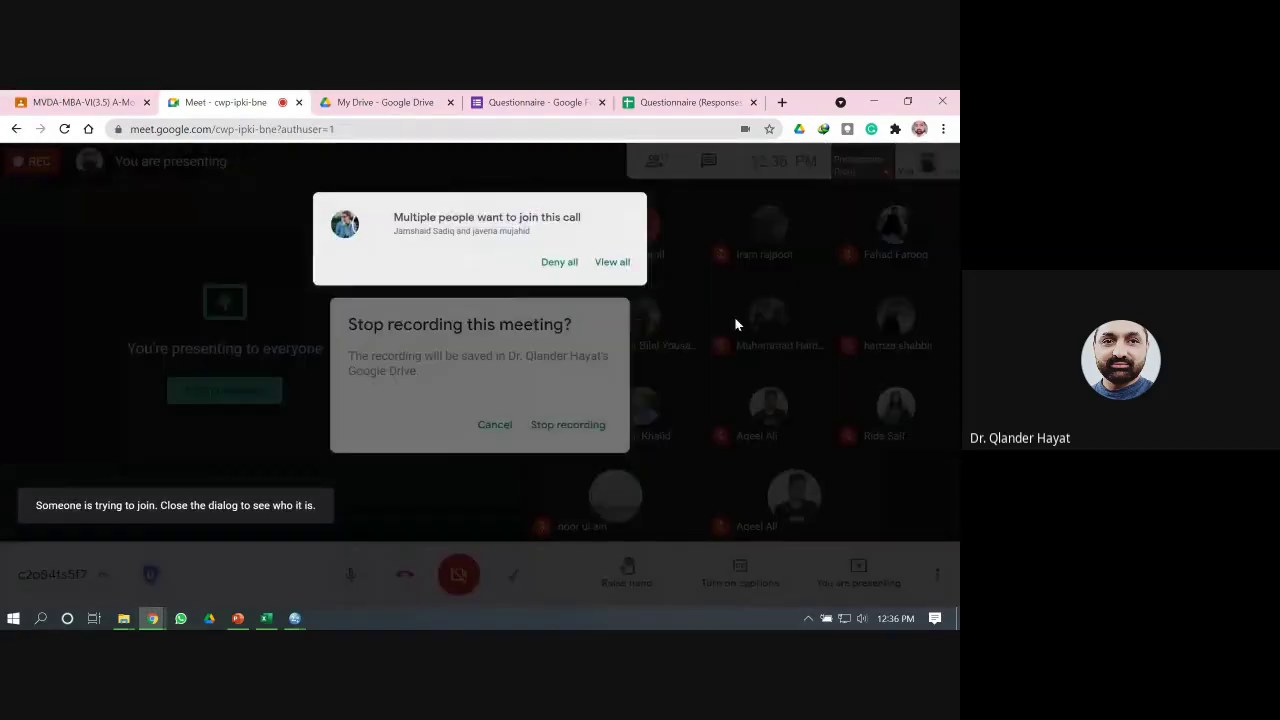